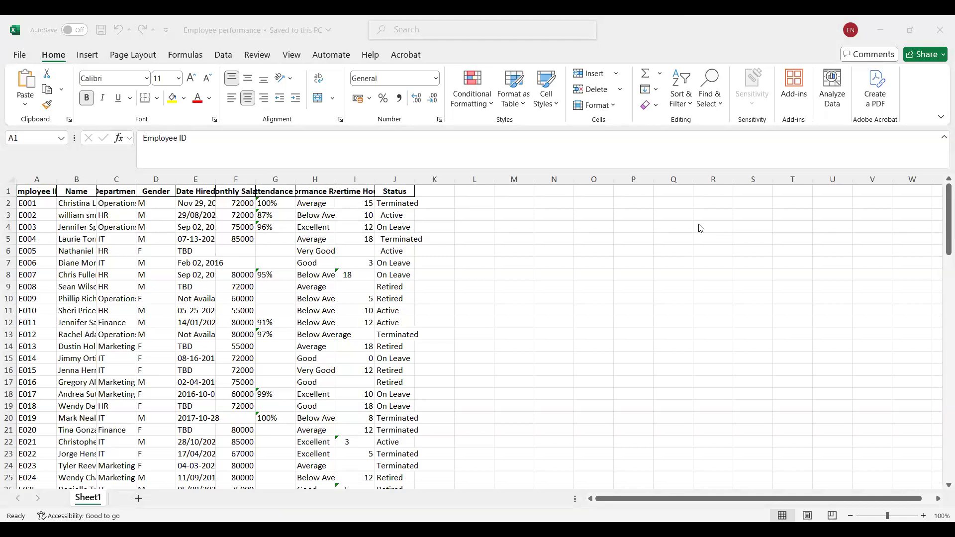
# Browse the list of available logical functions with cell K2 selected.
pyautogui.click(190, 52)
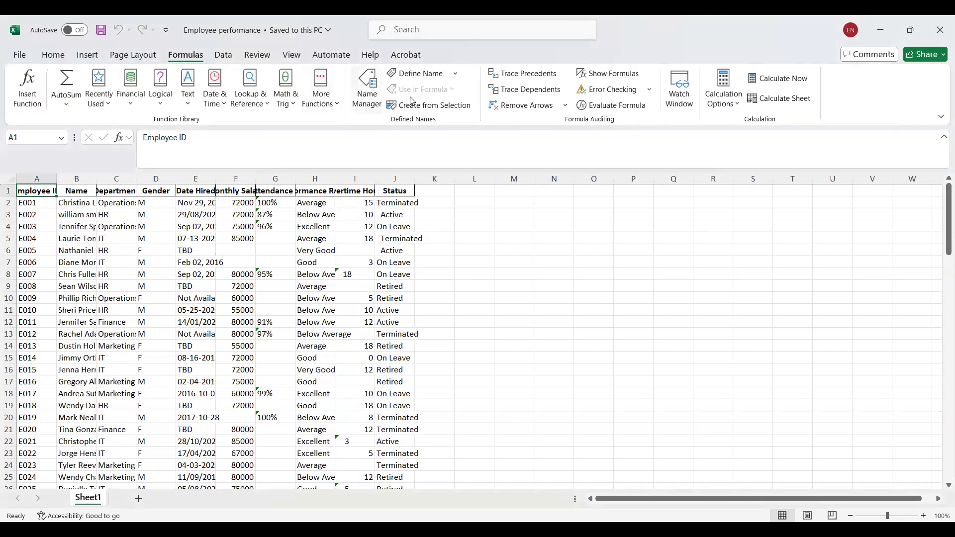
pyautogui.click(433, 201)
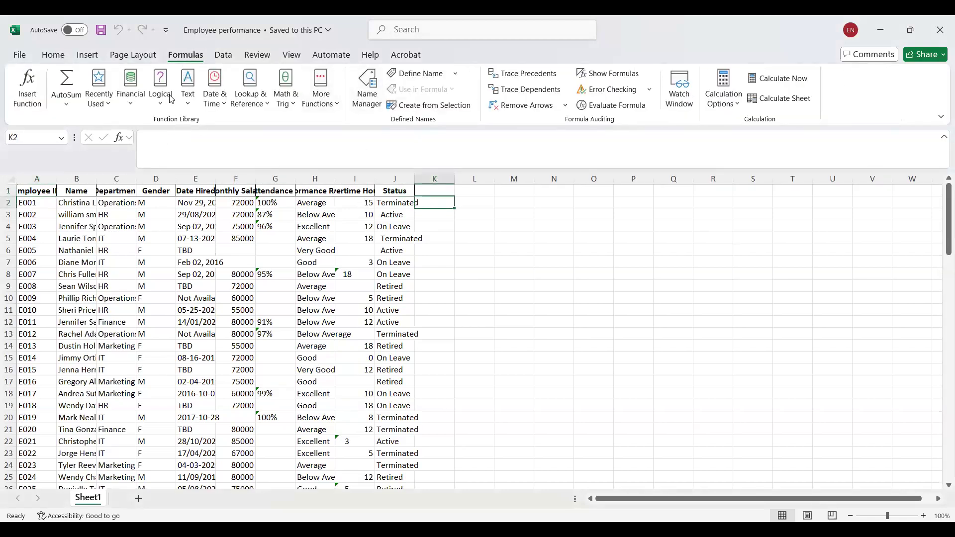
pyautogui.click(161, 108)
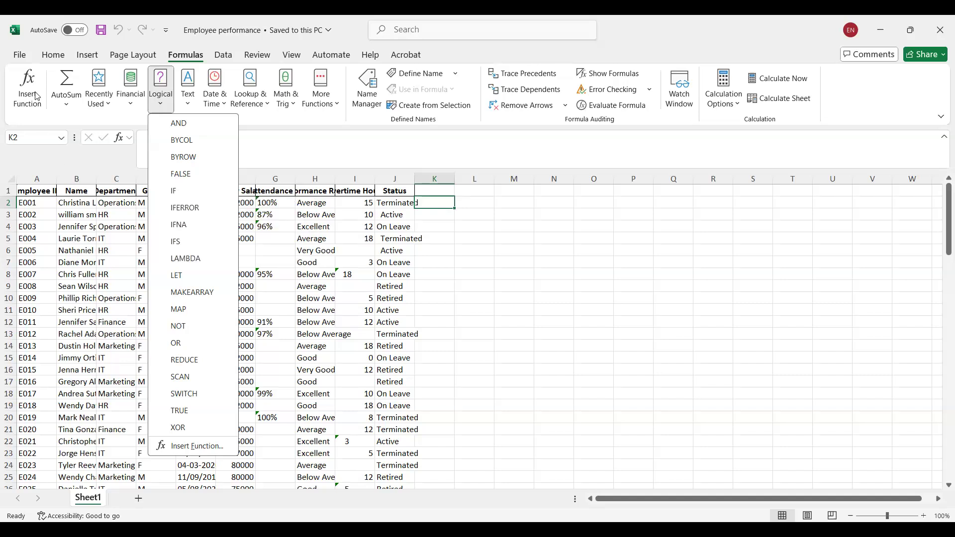
pyautogui.click(443, 204)
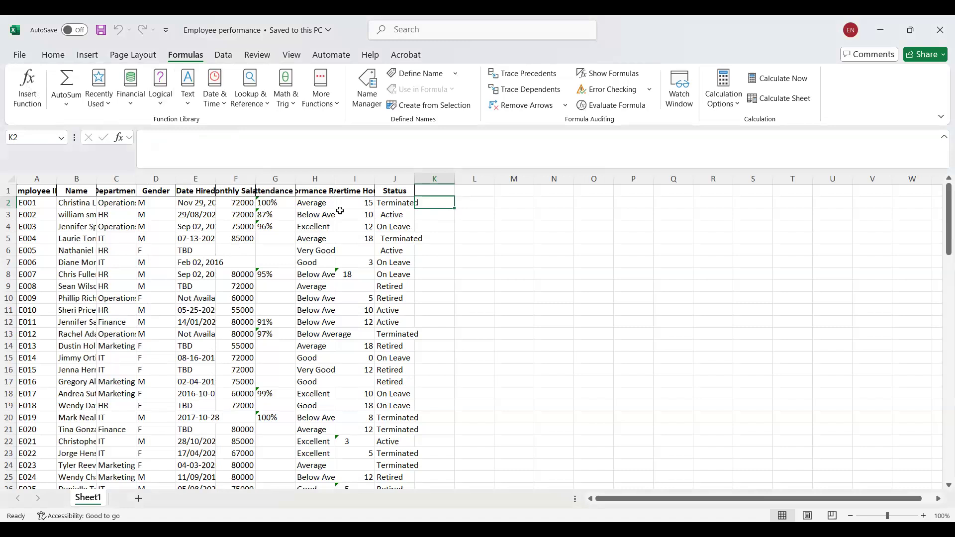
# Start an IF formula in K2 that tests whether the monthly salary in F2 is greater than 100000.
pyautogui.click(248, 203)
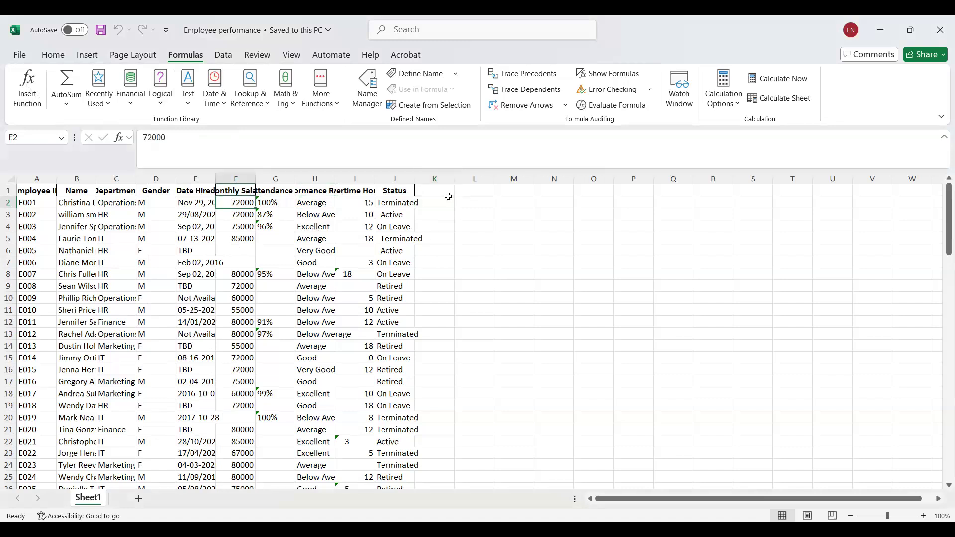
pyautogui.click(432, 201)
pyautogui.doubleClick(440, 200)
pyautogui.write('=')
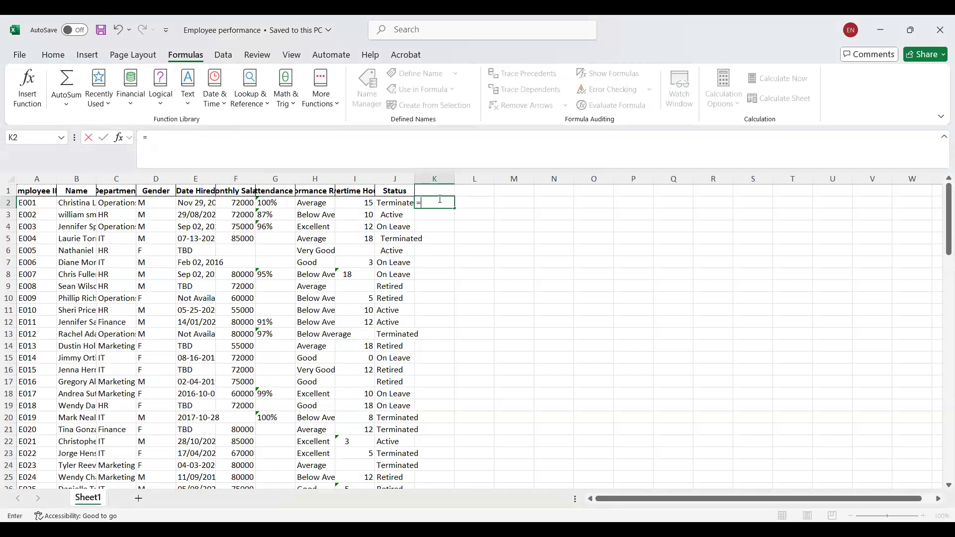
pyautogui.write('if')
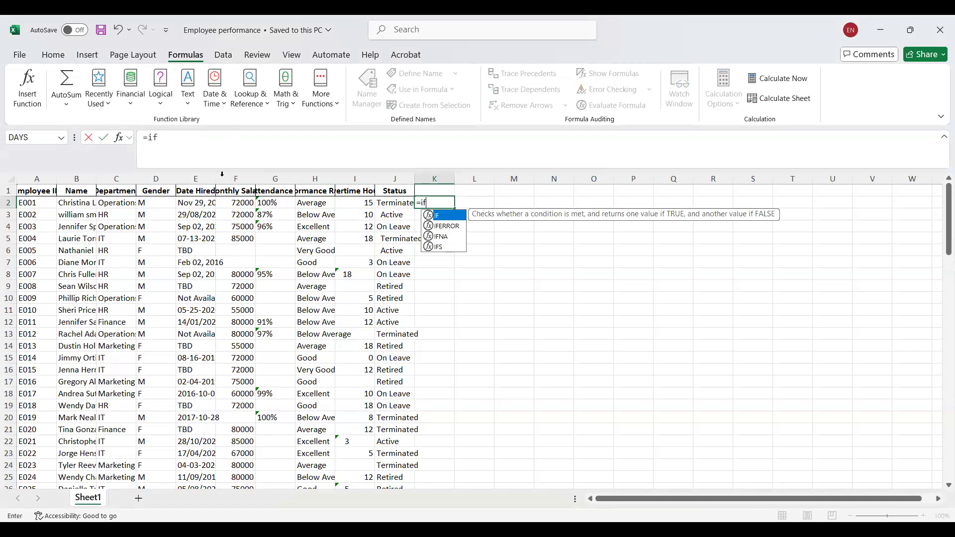
pyautogui.write('(')
pyautogui.click(235, 205)
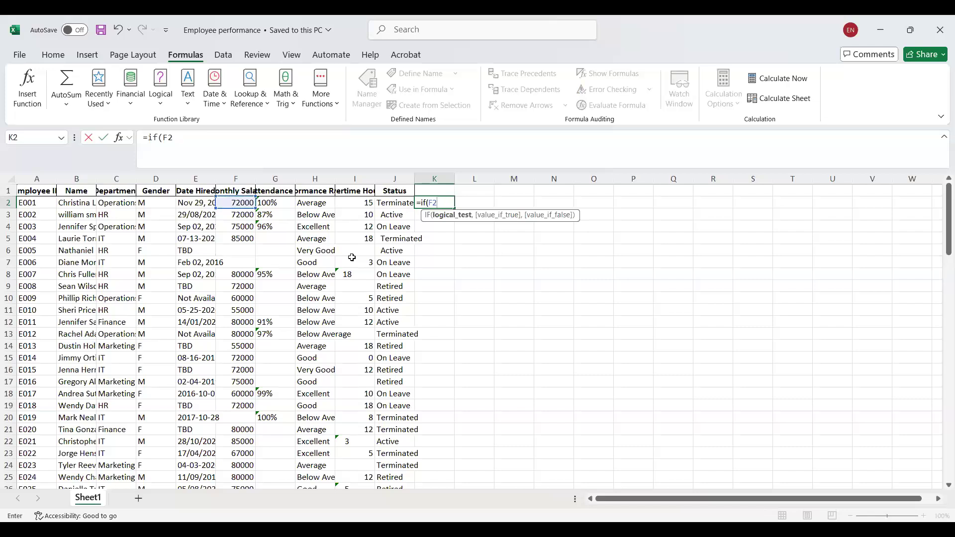
pyautogui.write('> 100000,')
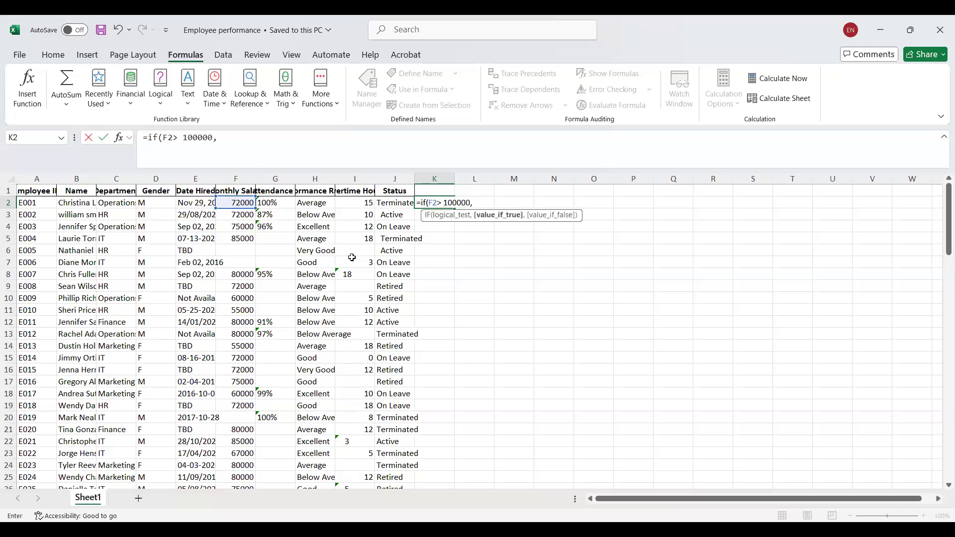
pyautogui.write(' "Rich", "Broke"')
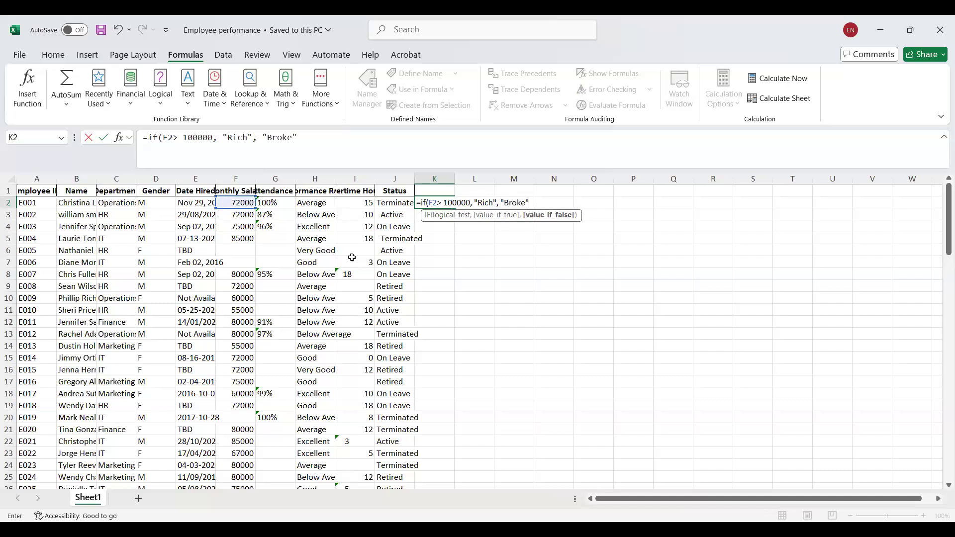
pyautogui.write(')')
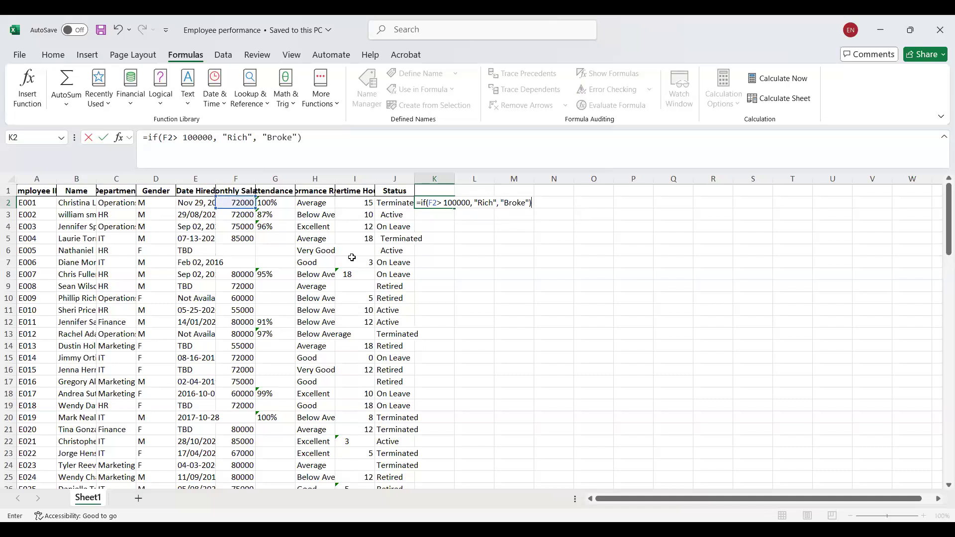
# Complete the IF formula with "Rich" if true and "Broke" if false, and fill it down column K.
pyautogui.press('Return')
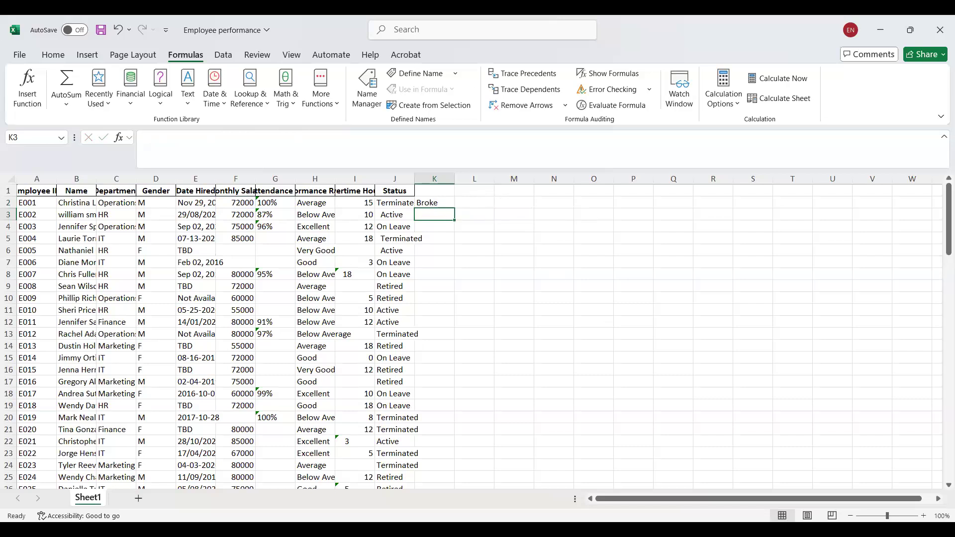
pyautogui.click(435, 204)
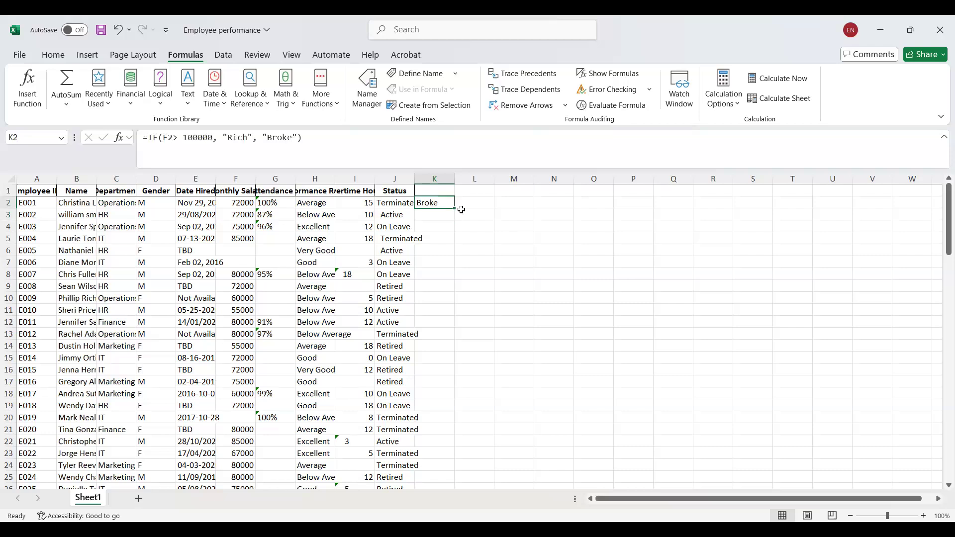
pyautogui.doubleClick(453, 207)
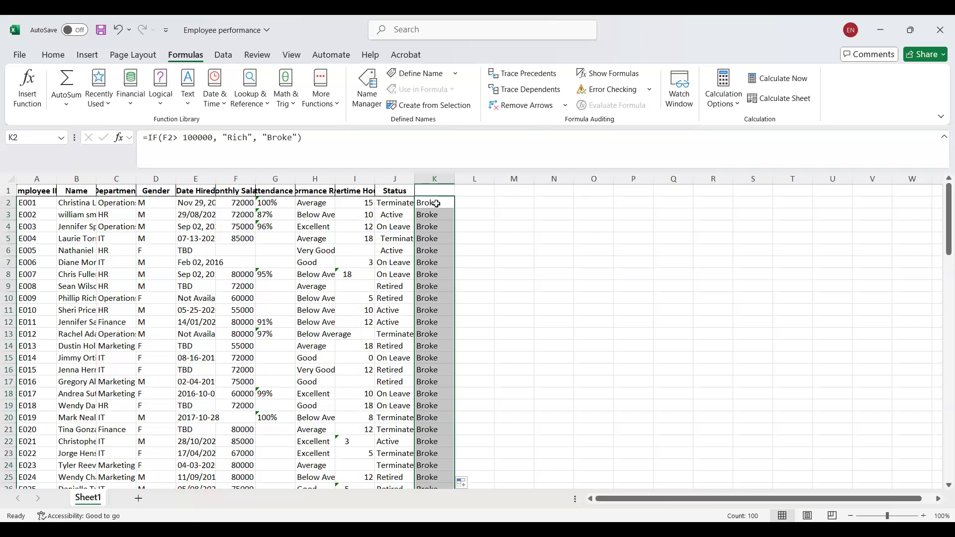
# Set the salary threshold in K2's IF formula to 70000 and refill the formula down column K.
pyautogui.click(437, 204)
pyautogui.doubleClick(438, 204)
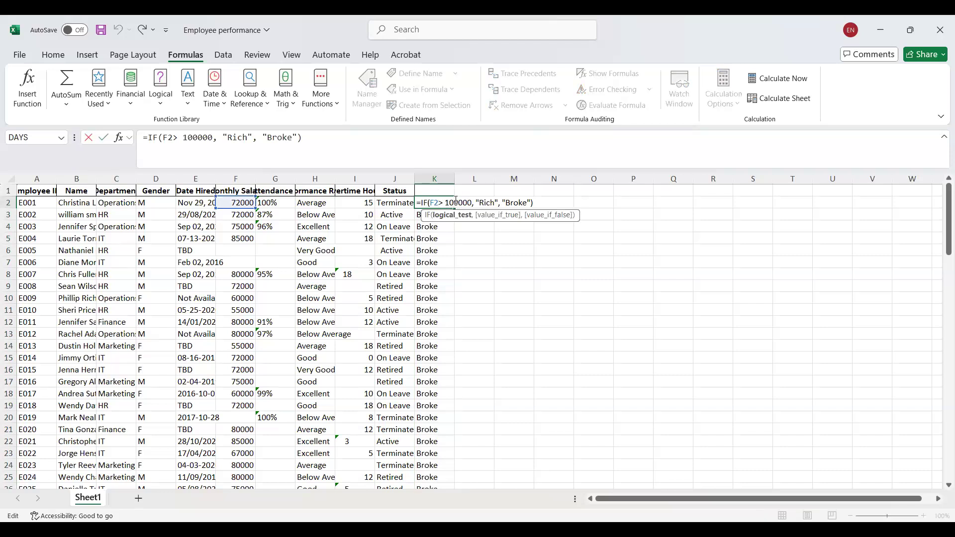
pyautogui.press('BackSpace')
pyautogui.press('BackSpace')
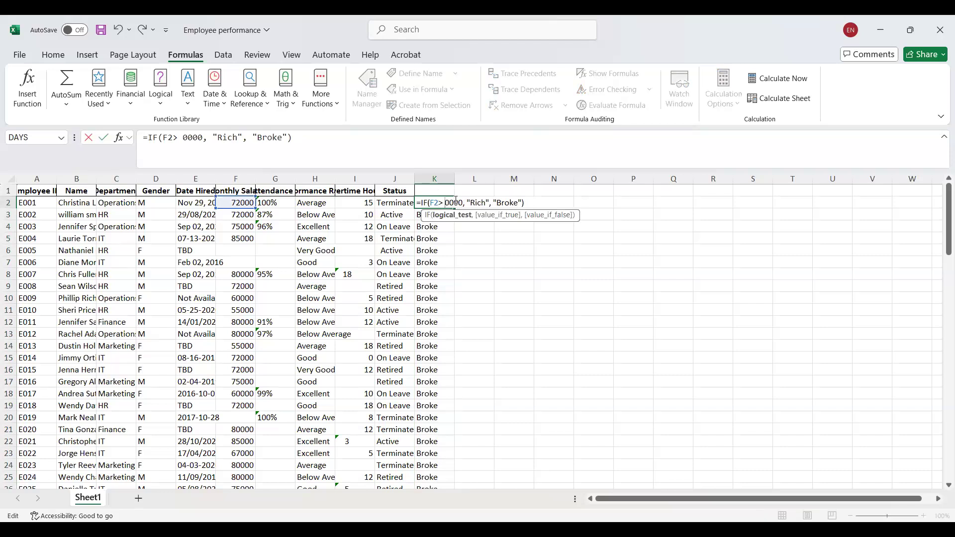
pyautogui.write('10')
pyautogui.press('Return')
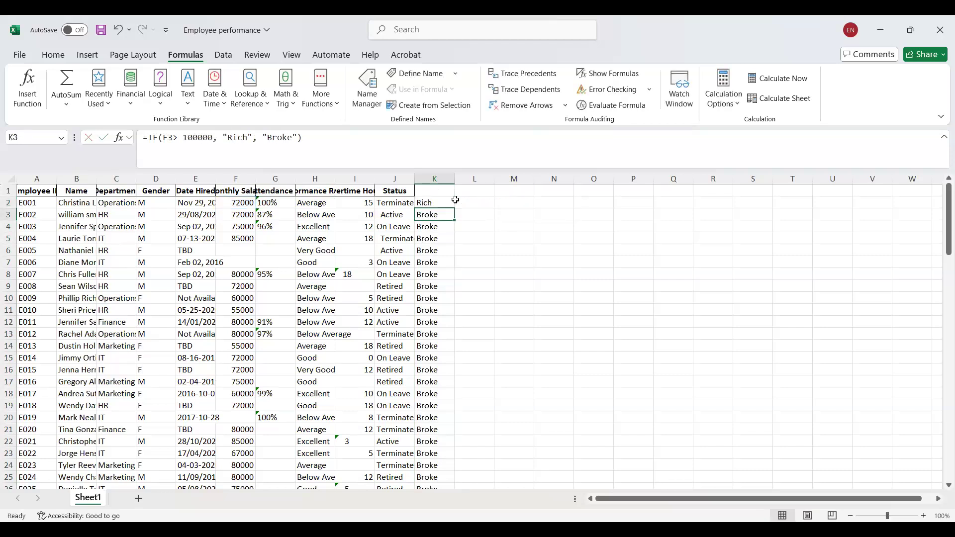
pyautogui.click(444, 200)
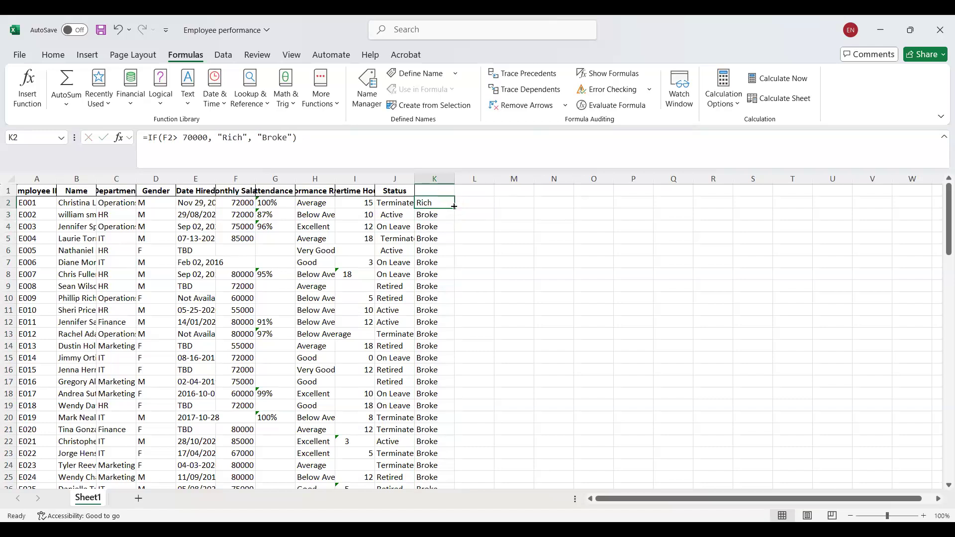
pyautogui.doubleClick(454, 206)
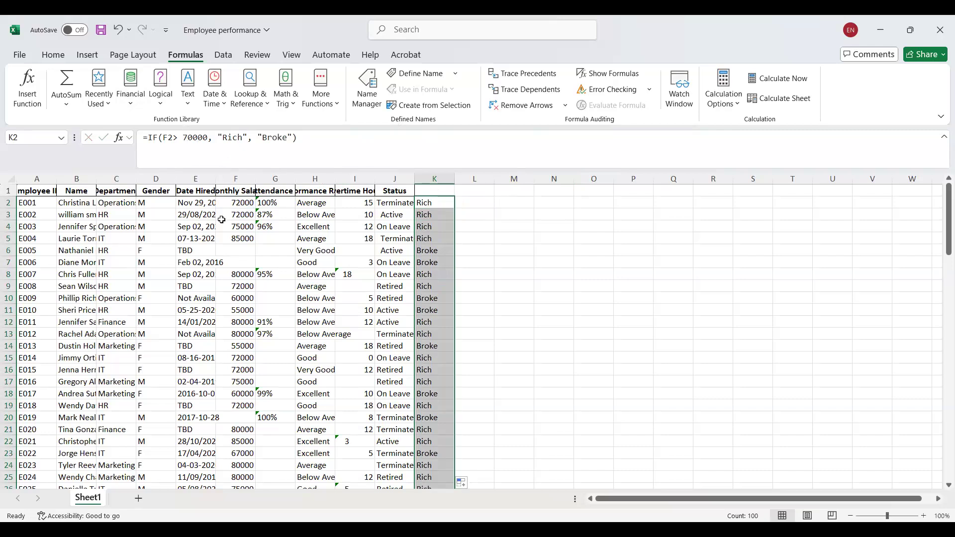
# Enter 70000 as the missing monthly salary in F6.
pyautogui.click(246, 252)
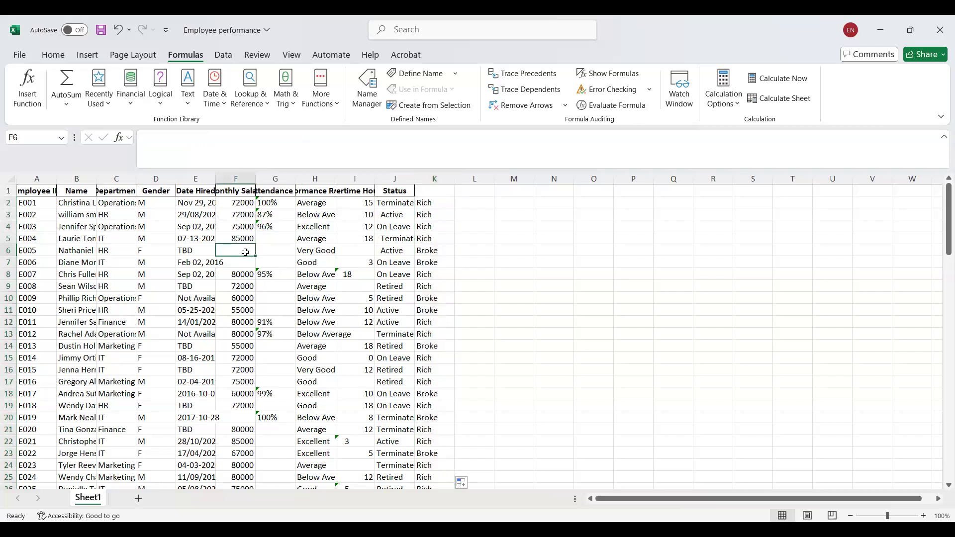
pyautogui.write('70000')
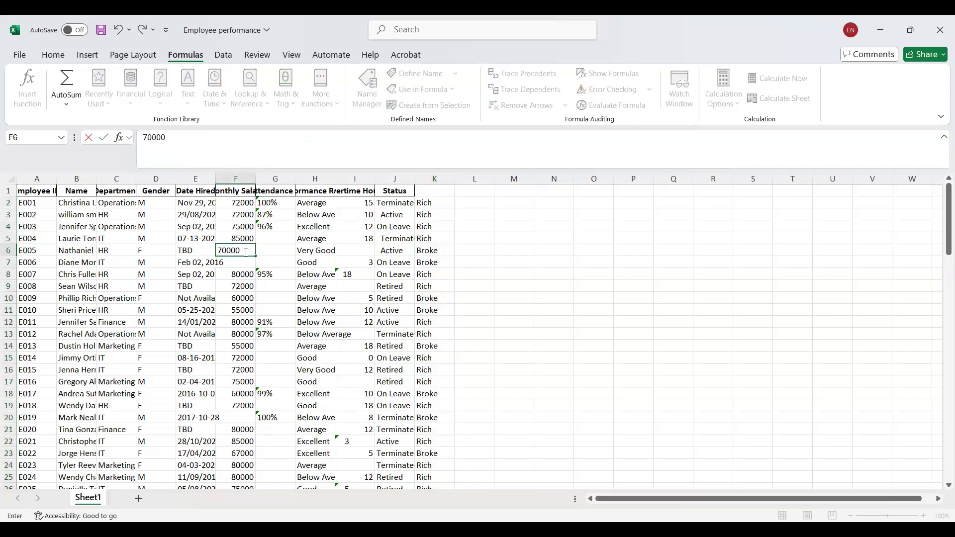
pyautogui.press('Return')
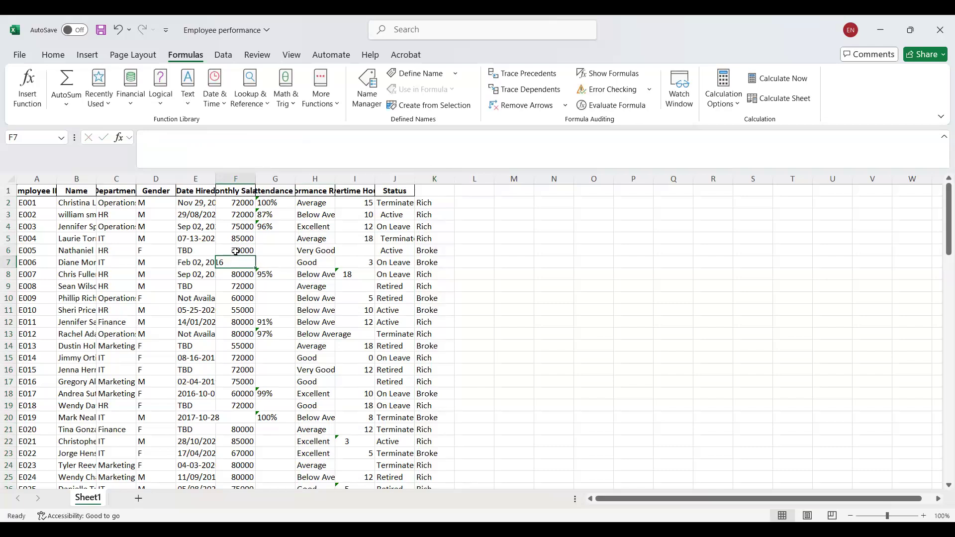
# Check the row 6 record and review the IF function's arguments in K6 without changing them.
pyautogui.click(248, 249)
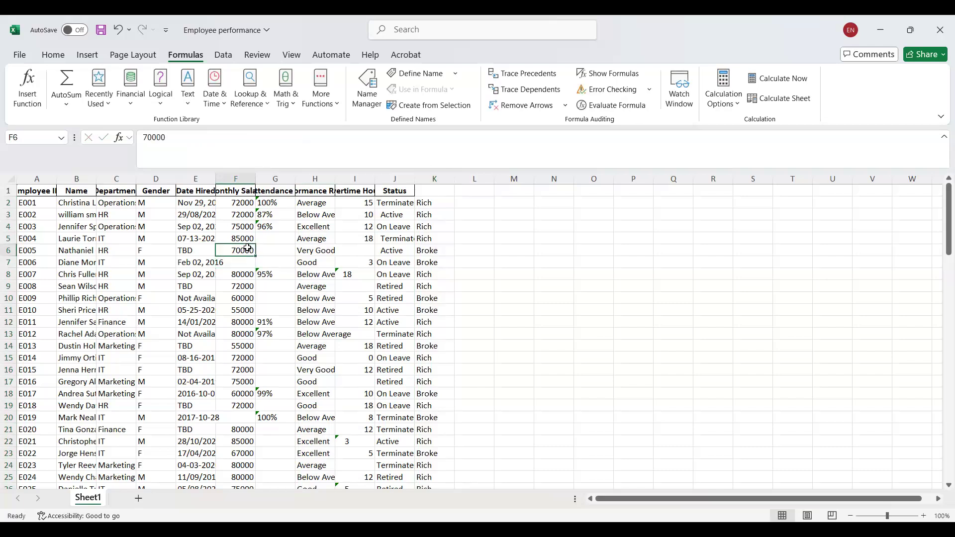
pyautogui.click(8, 251)
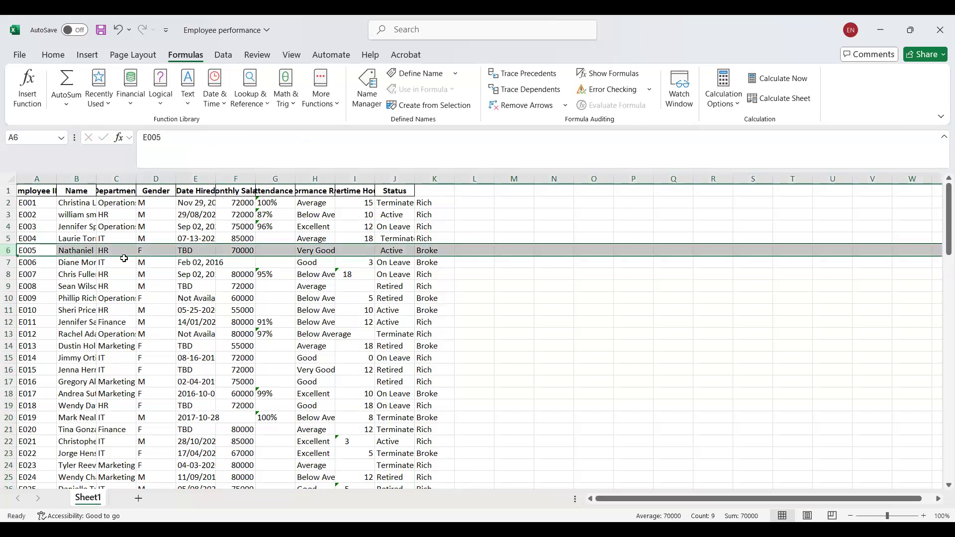
pyautogui.click(450, 255)
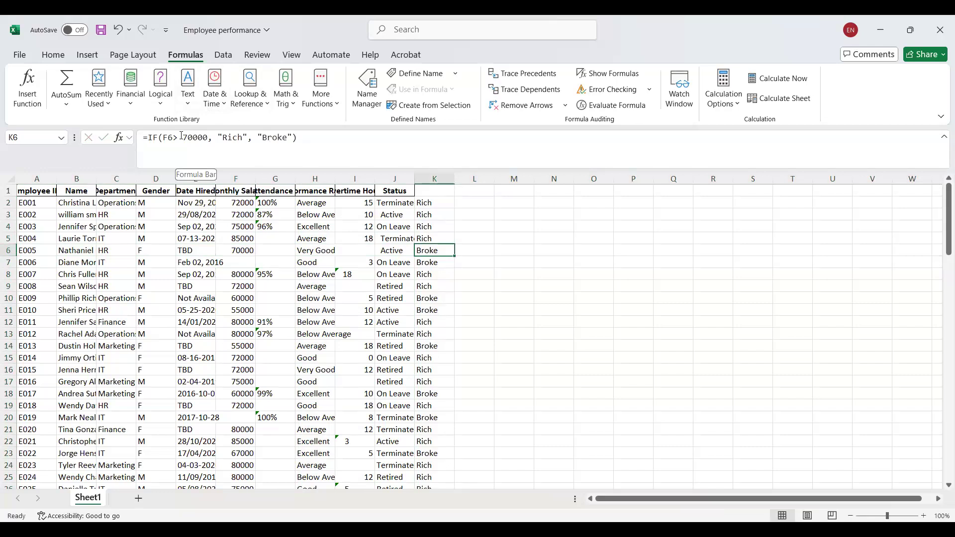
pyautogui.click(21, 104)
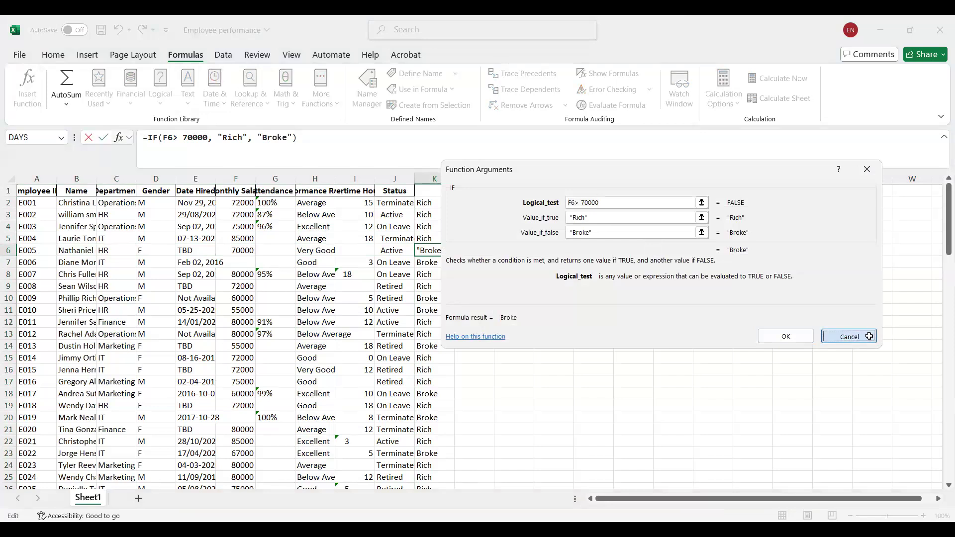
pyautogui.click(849, 336)
# Search for the IFS function and insert it in L2.
pyautogui.click(482, 201)
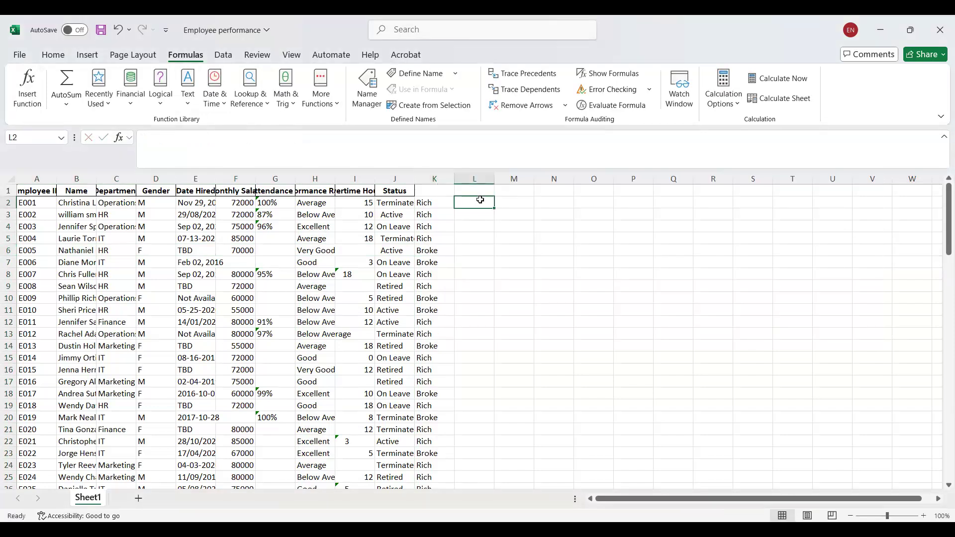
pyautogui.click(39, 101)
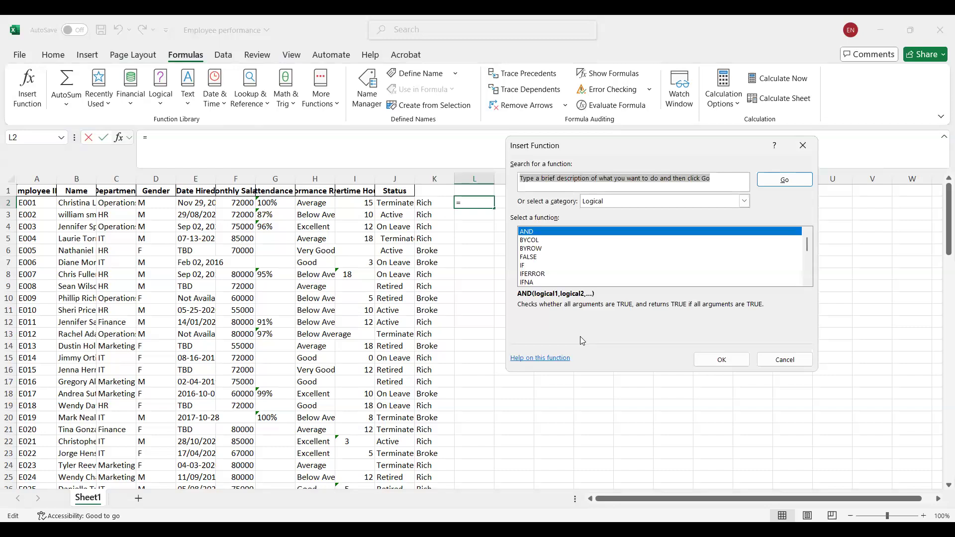
pyautogui.write('ifs')
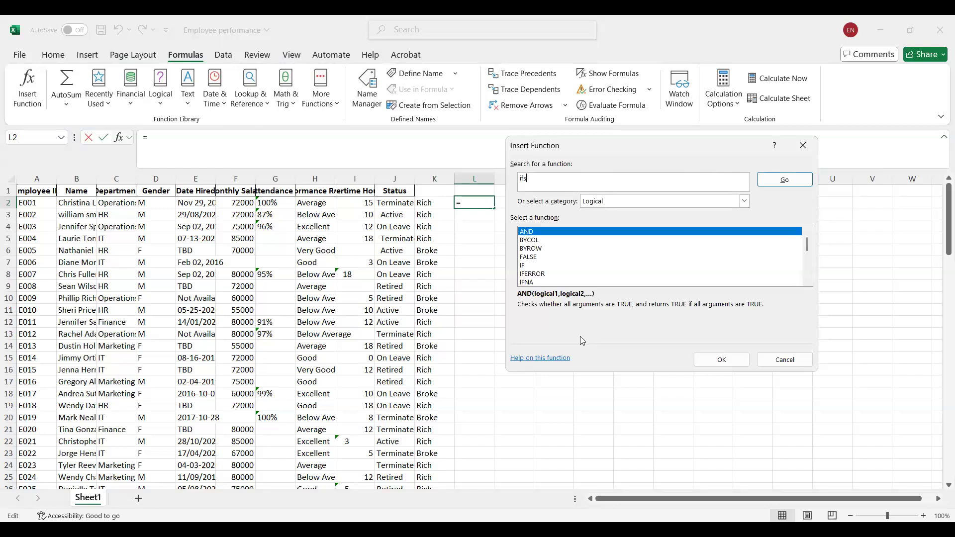
pyautogui.press('Return')
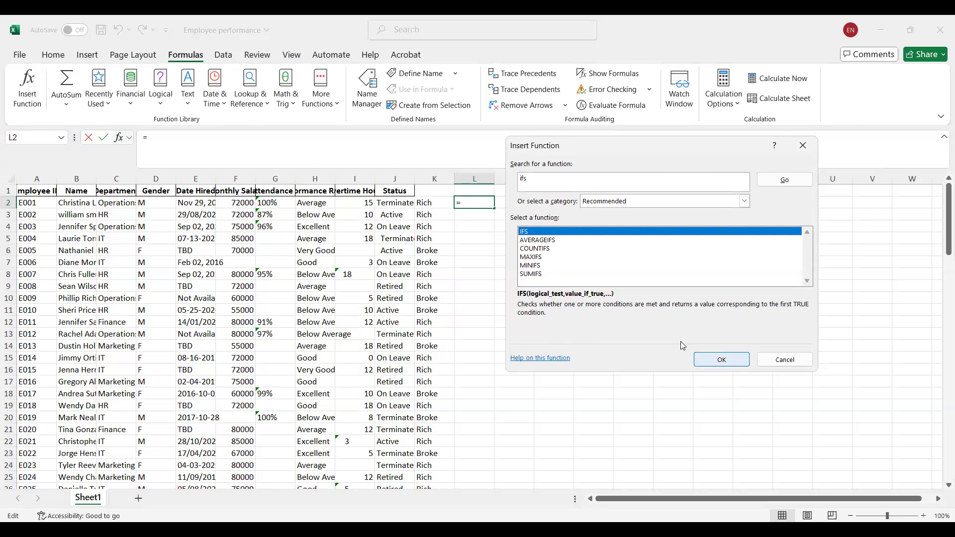
pyautogui.click(722, 360)
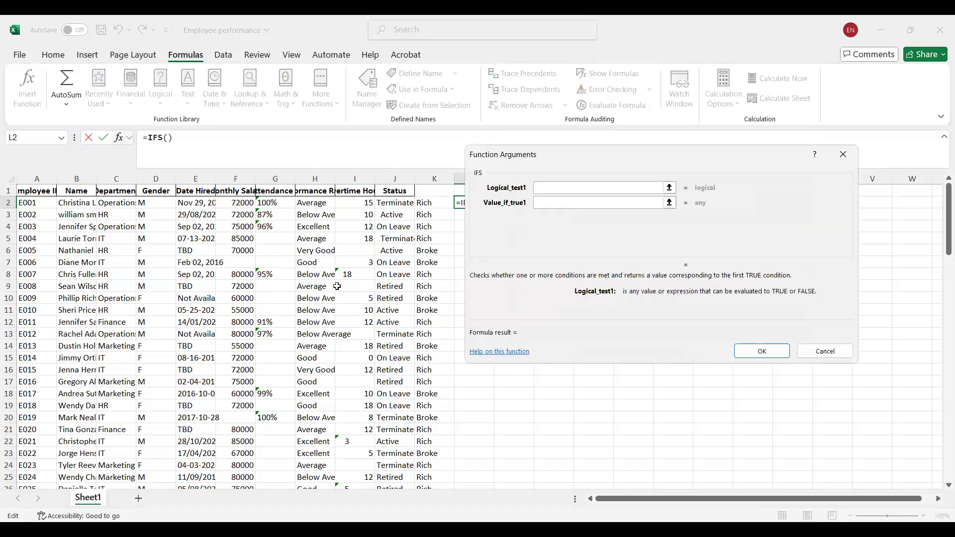
# Set the first IFS logical test to status cell J2 and its true value to "Out".
pyautogui.click(384, 205)
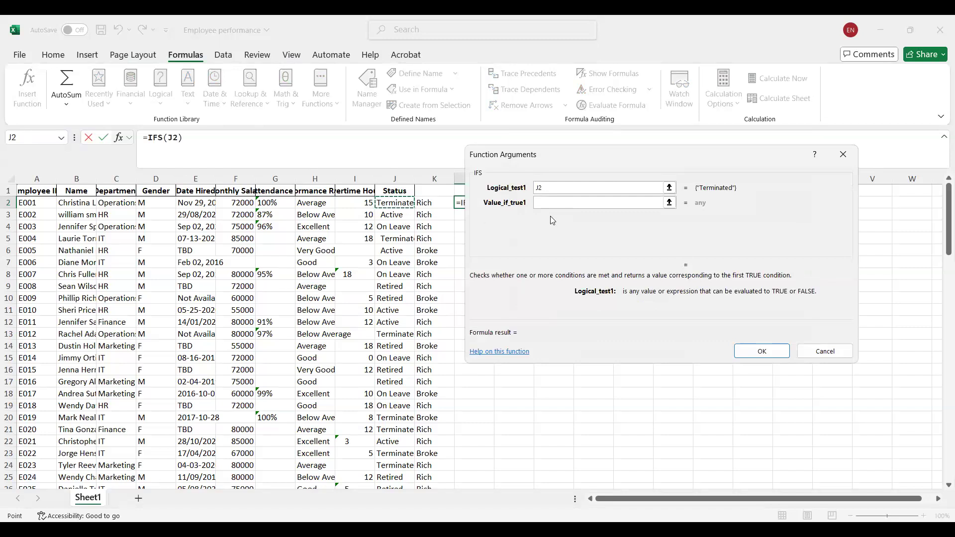
pyautogui.click(551, 201)
pyautogui.click(551, 202)
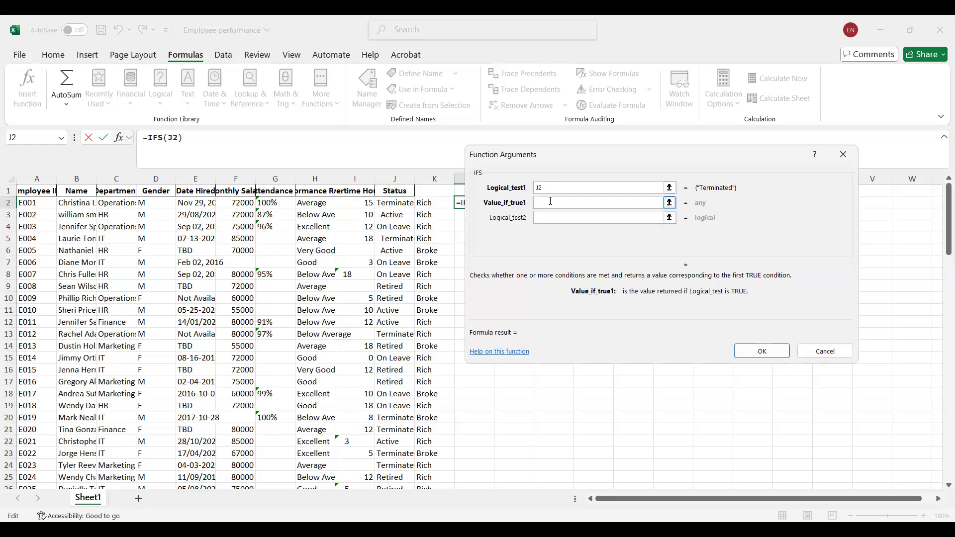
pyautogui.click(547, 185)
pyautogui.click(545, 203)
pyautogui.write('Out')
# Set the second IFS logical test to status cell J3 and its true value to "employed".
pyautogui.click(544, 218)
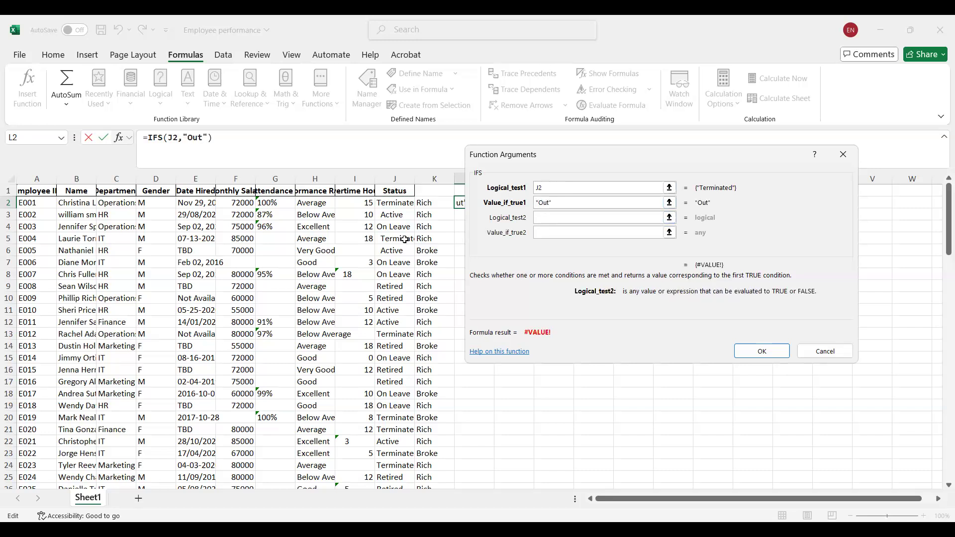
pyautogui.click(388, 219)
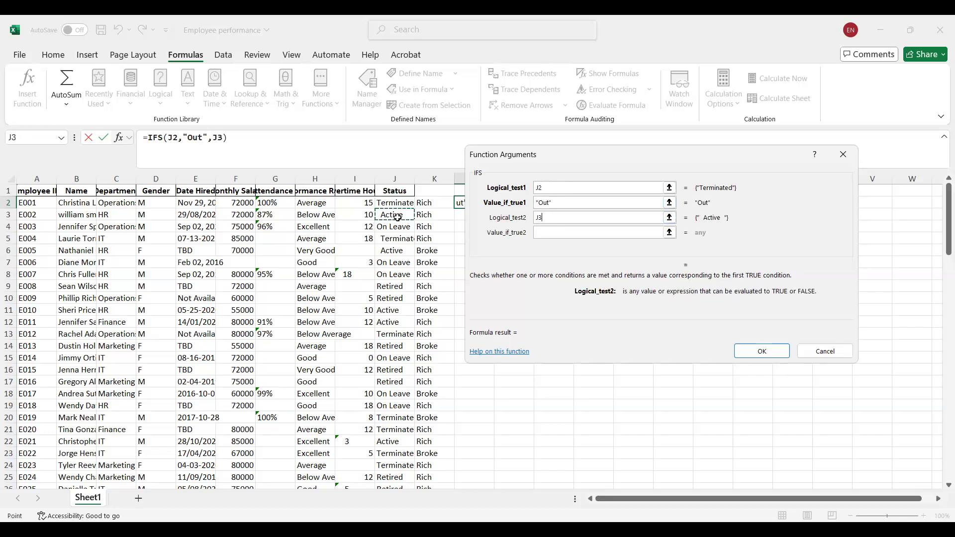
pyautogui.click(553, 233)
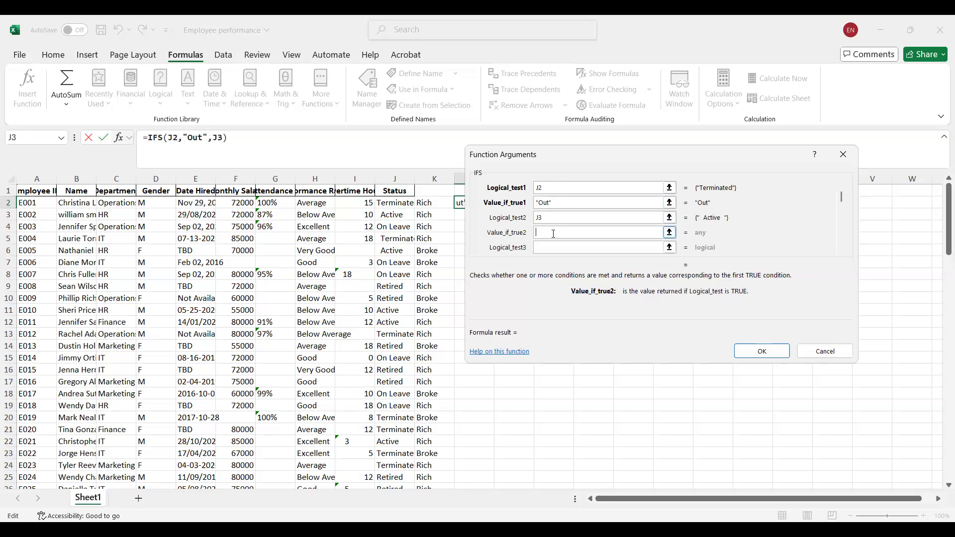
pyautogui.write('employed')
# Add a third IFS test on status cell J7 returning "to be back" and enter the formula in L2.
pyautogui.click(554, 246)
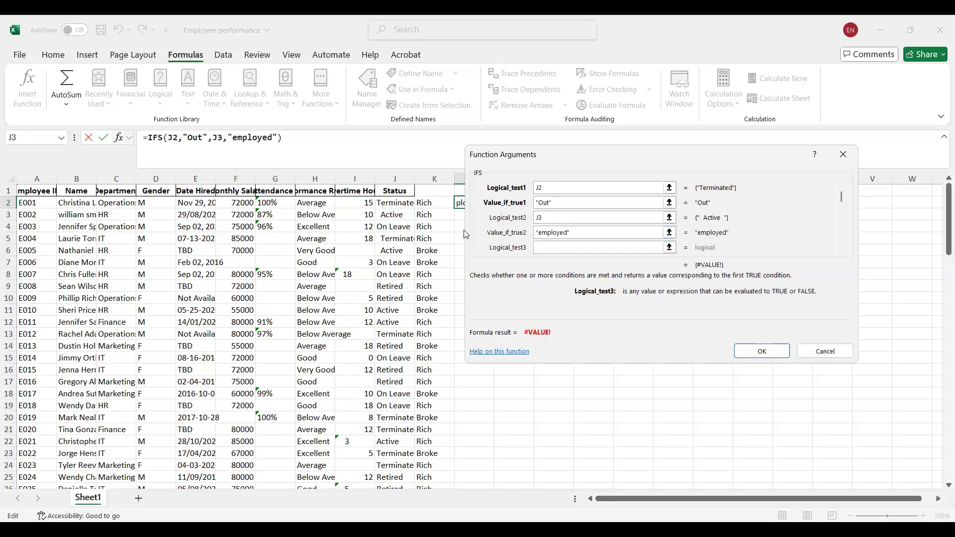
pyautogui.click(407, 260)
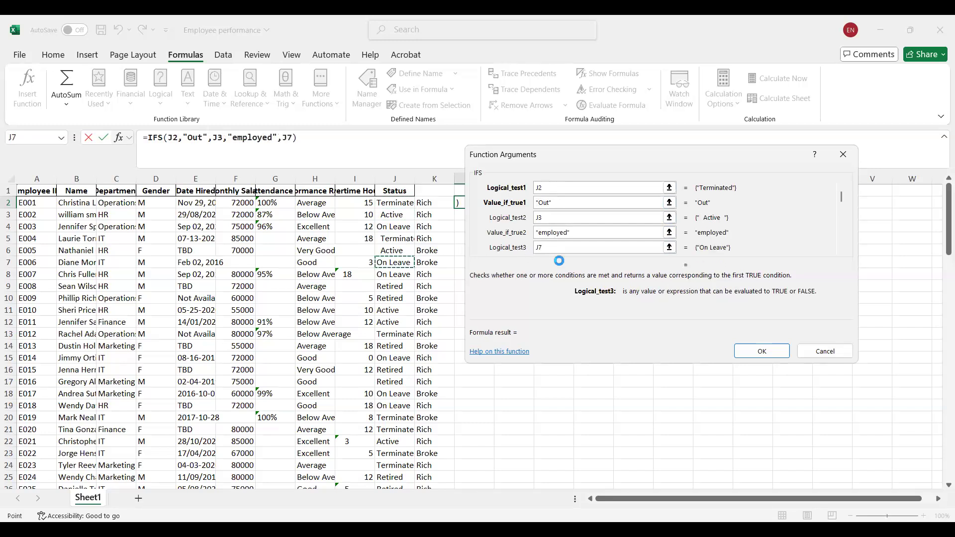
pyautogui.press('Return')
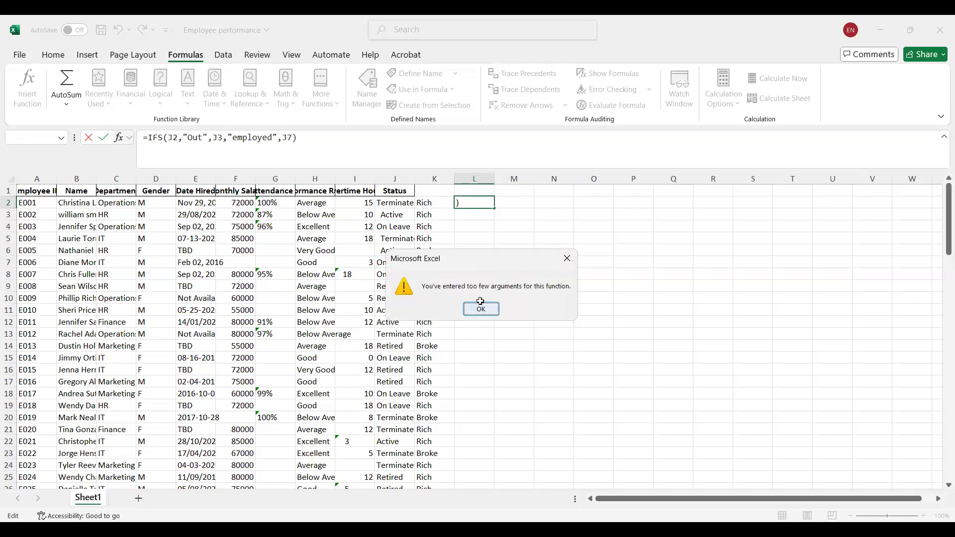
pyautogui.click(481, 308)
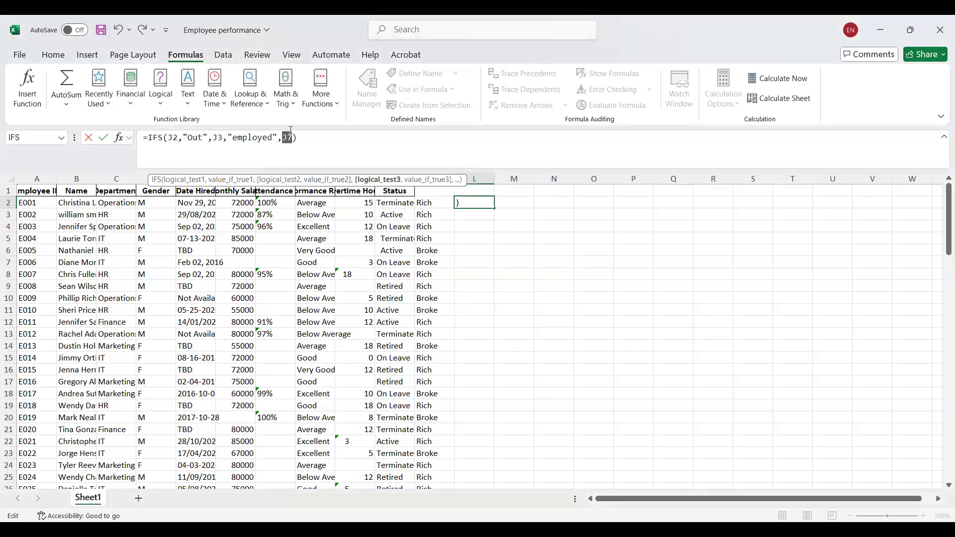
pyautogui.write(', "')
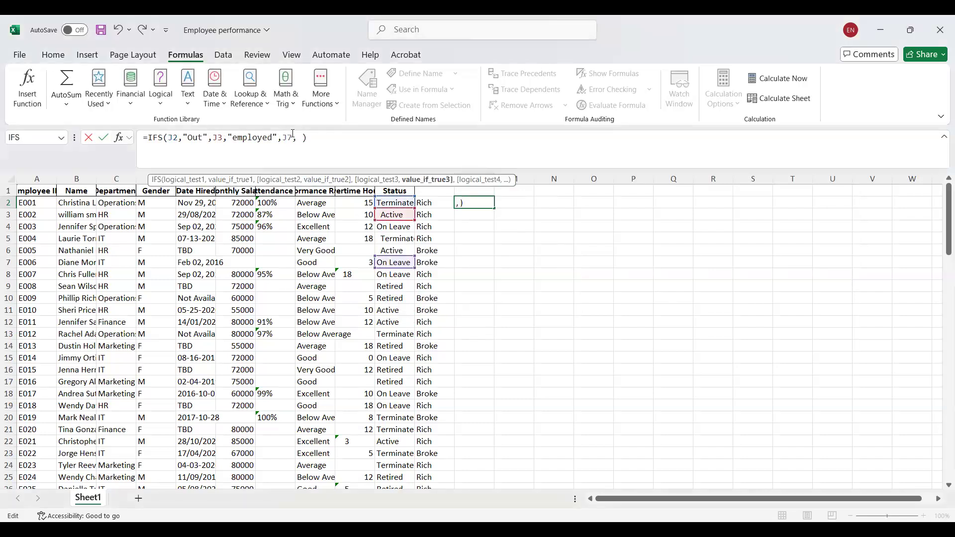
pyautogui.write('to be back"')
pyautogui.click(298, 140)
pyautogui.press('Return')
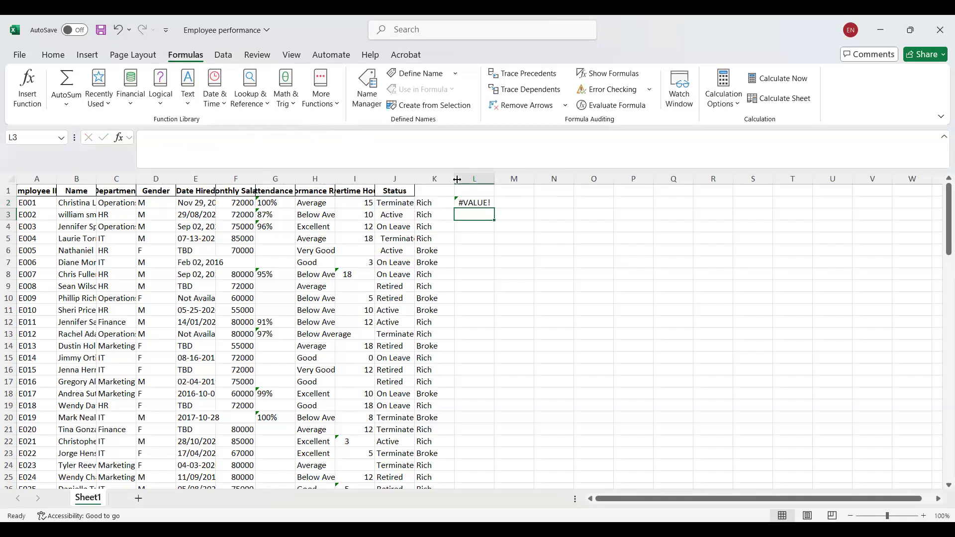
# Enter "Terminated" in O2 as a comparison value.
pyautogui.click(475, 204)
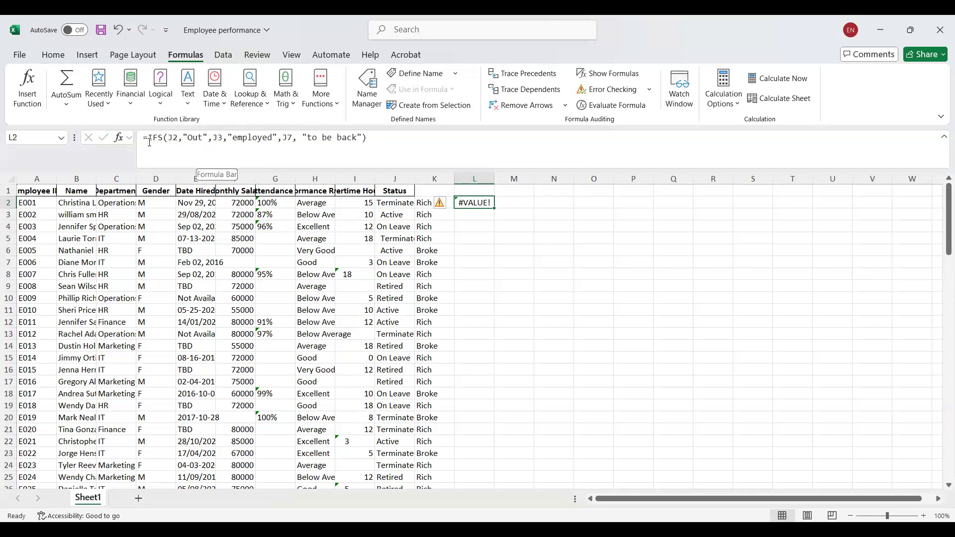
pyautogui.click(179, 138)
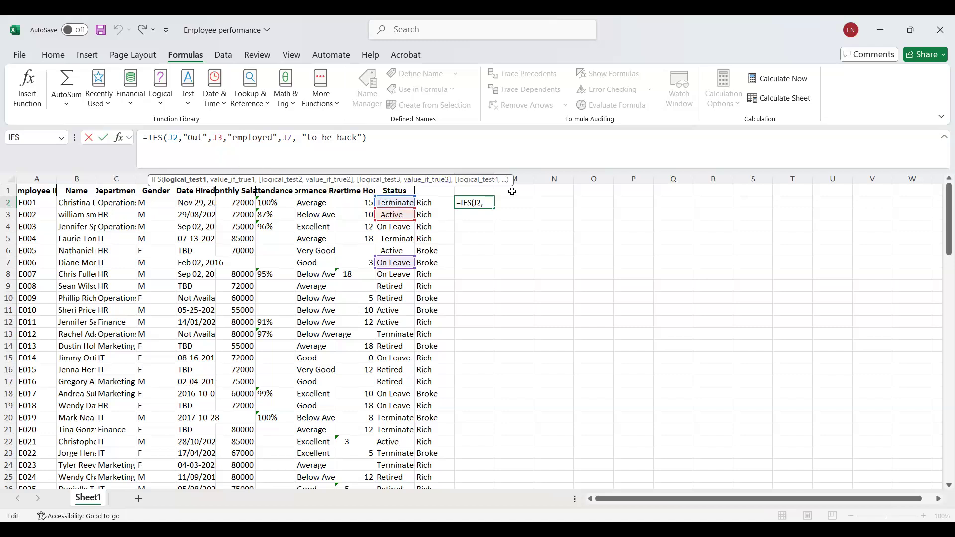
pyautogui.click(597, 203)
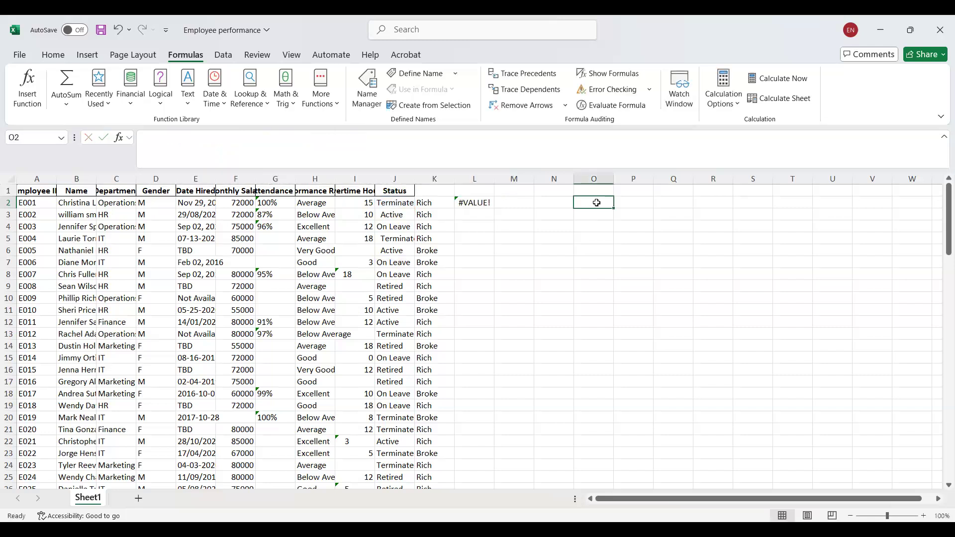
pyautogui.write('Term')
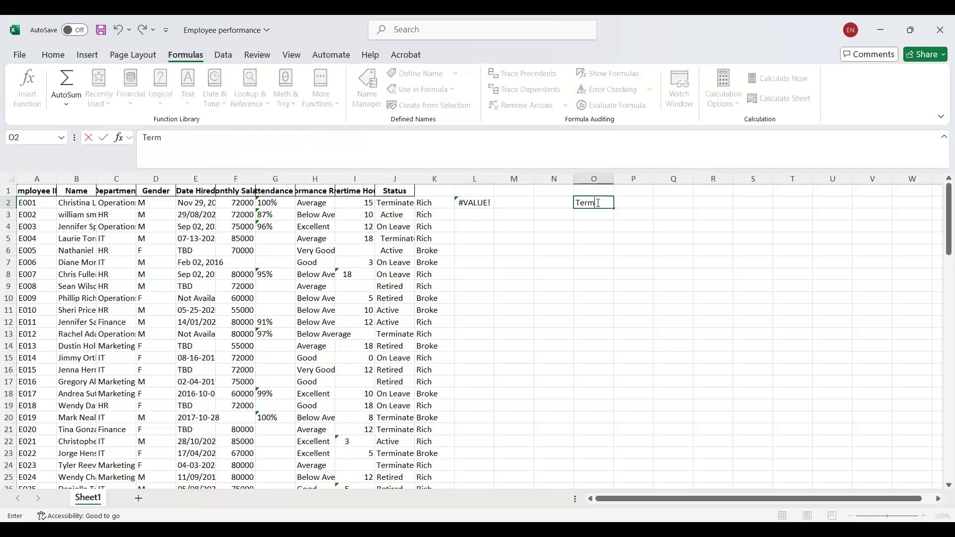
pyautogui.write('inated')
pyautogui.click(330, 202)
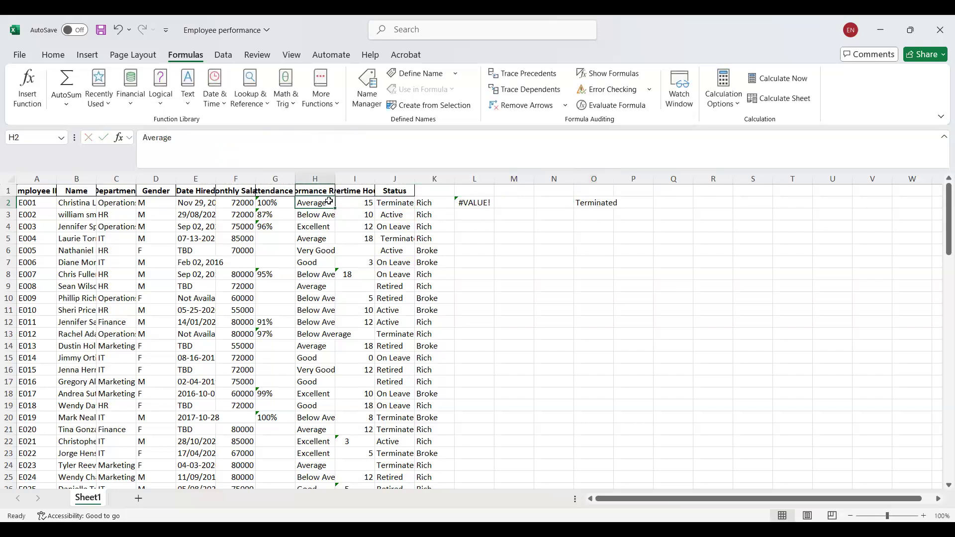
# Change the IFS formula in L2 to test J2 = O2 with "Out", removing the J3 and J7 test pairs.
pyautogui.click(476, 204)
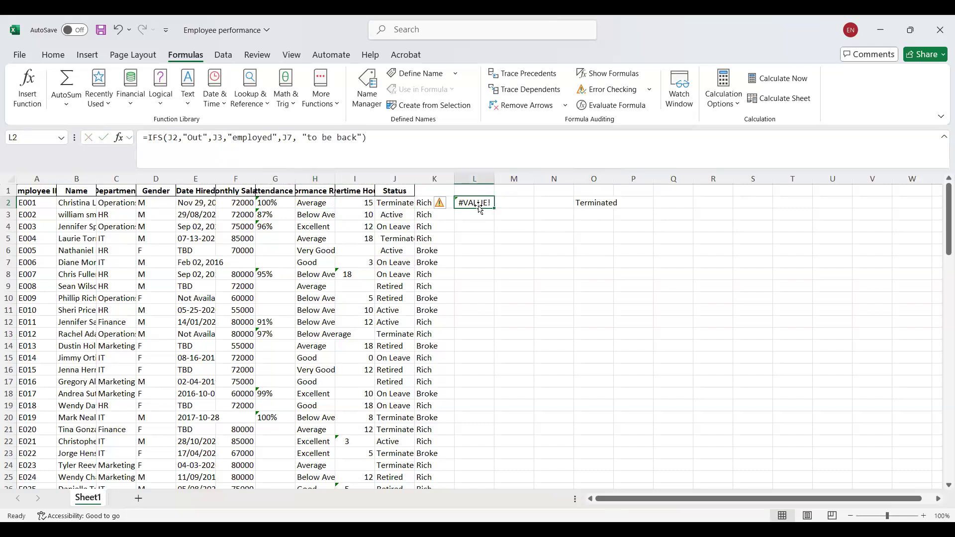
pyautogui.click(176, 136)
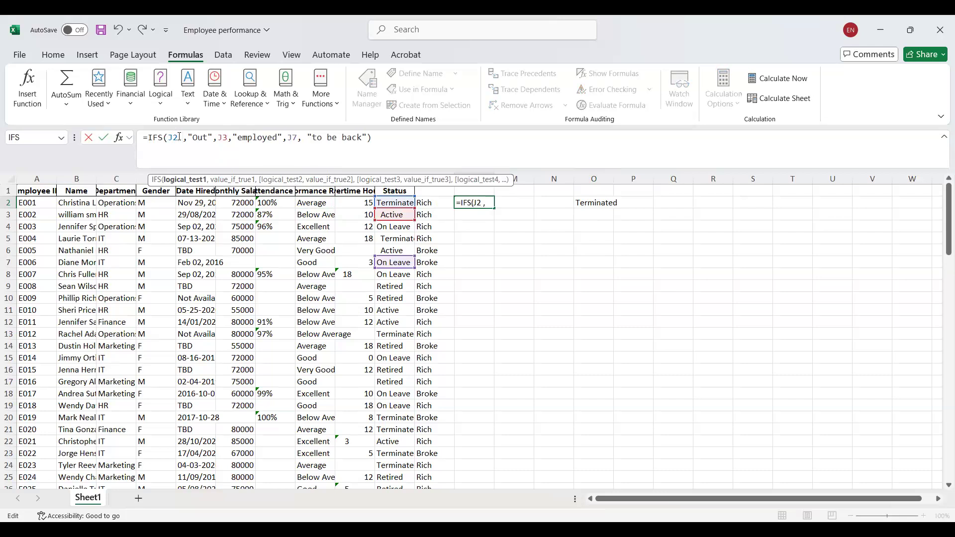
pyautogui.write('=')
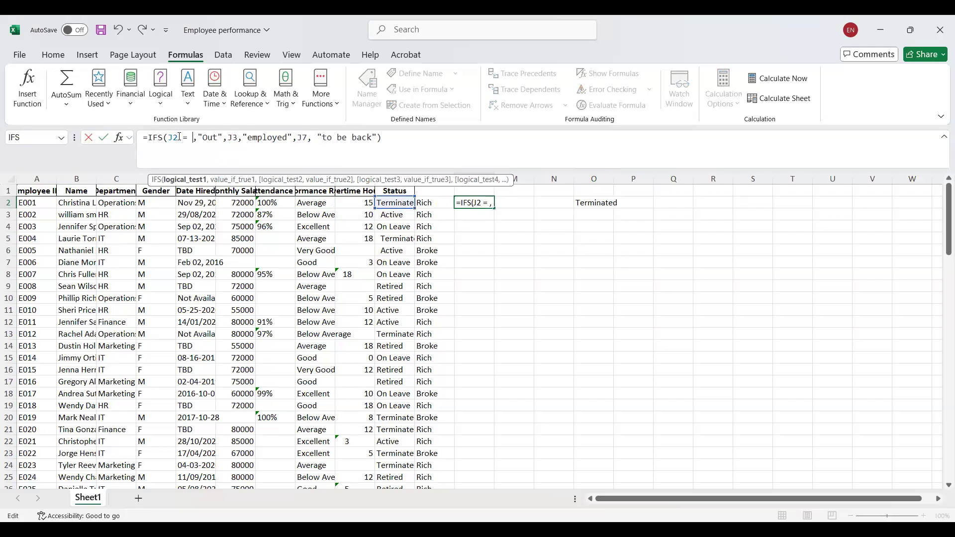
pyautogui.click(593, 202)
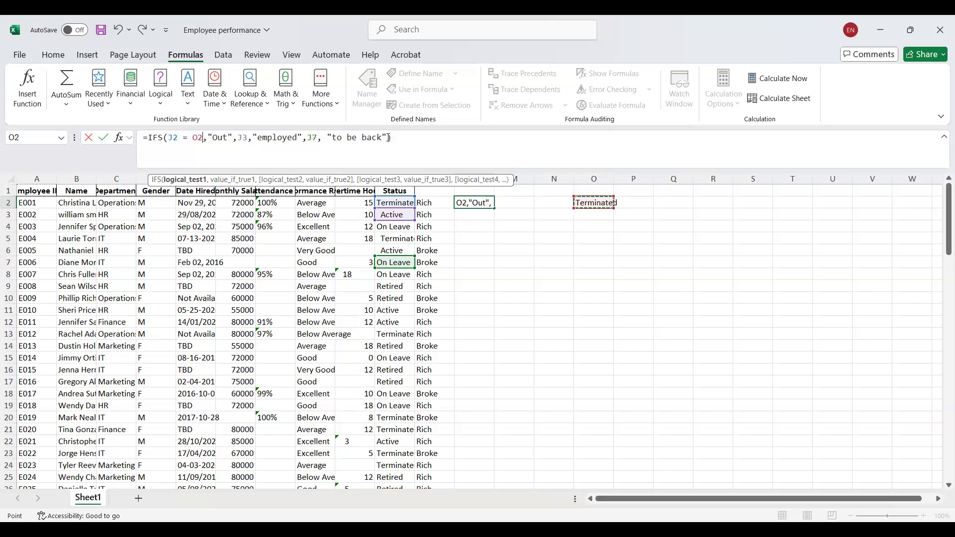
pyautogui.moveTo(388, 137); pyautogui.dragTo(235, 136)
pyautogui.press('BackSpace')
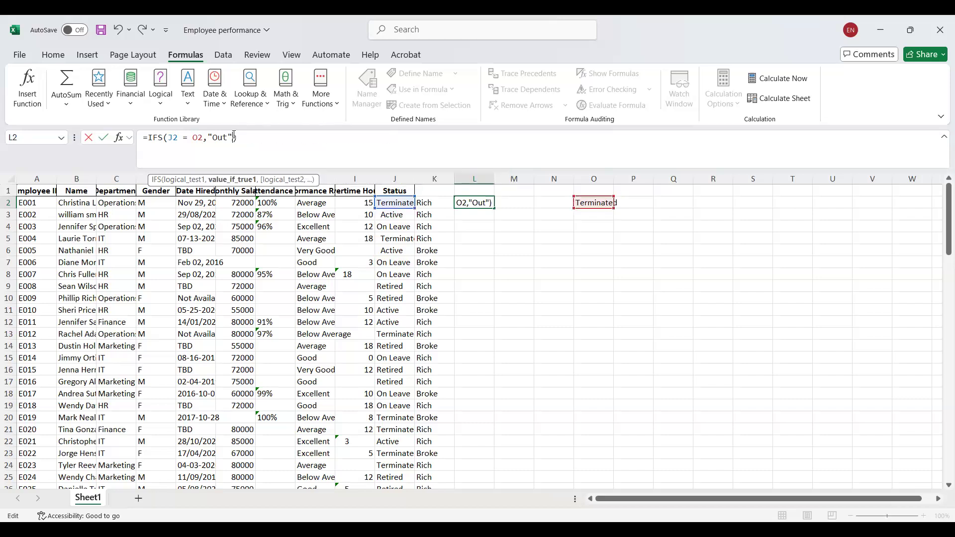
pyautogui.press('Return')
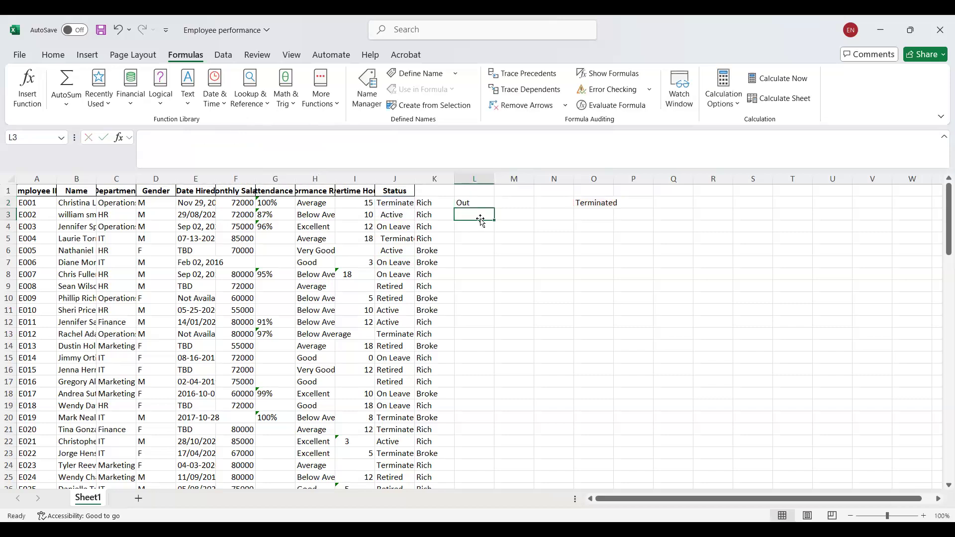
# Add a second logical test to the IFS formula in L2 comparing J2 with O3.
pyautogui.click(470, 205)
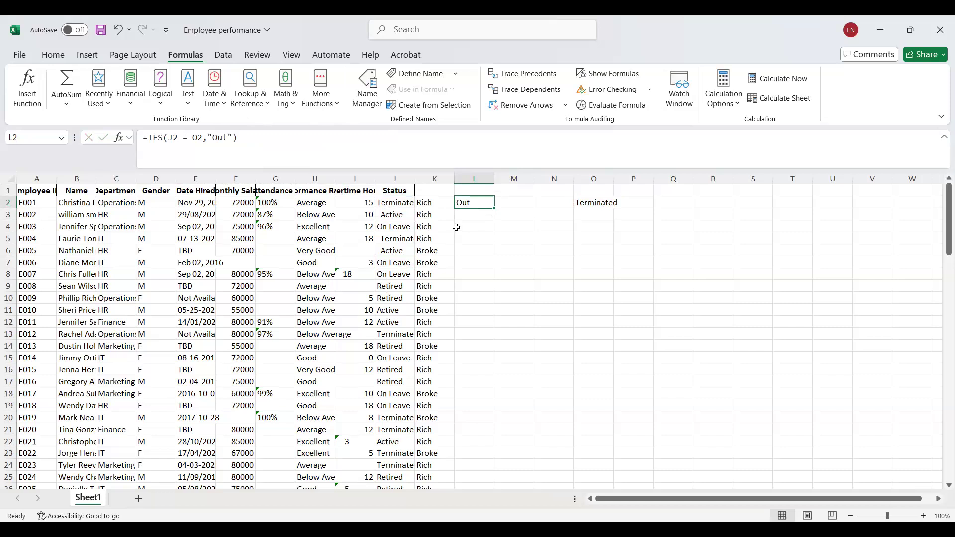
pyautogui.click(232, 138)
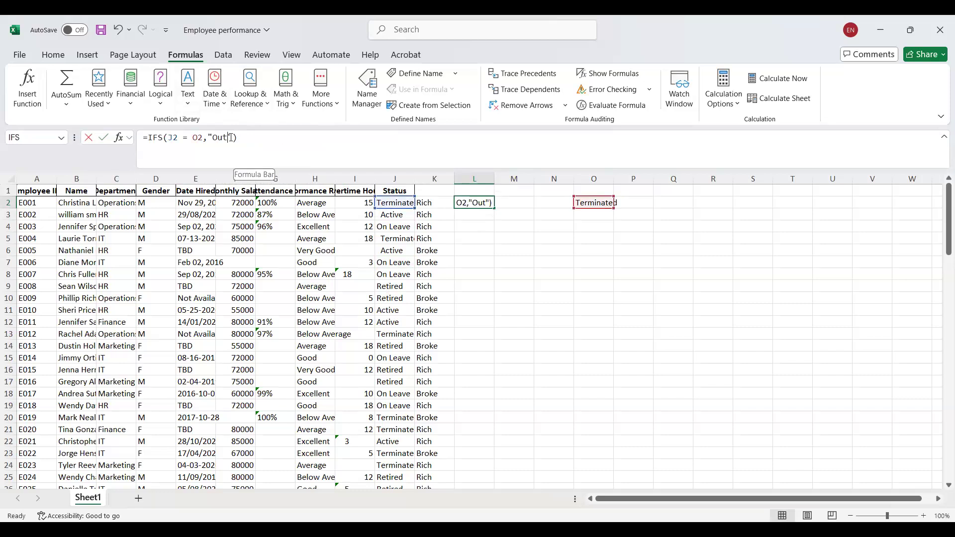
pyautogui.write('"')
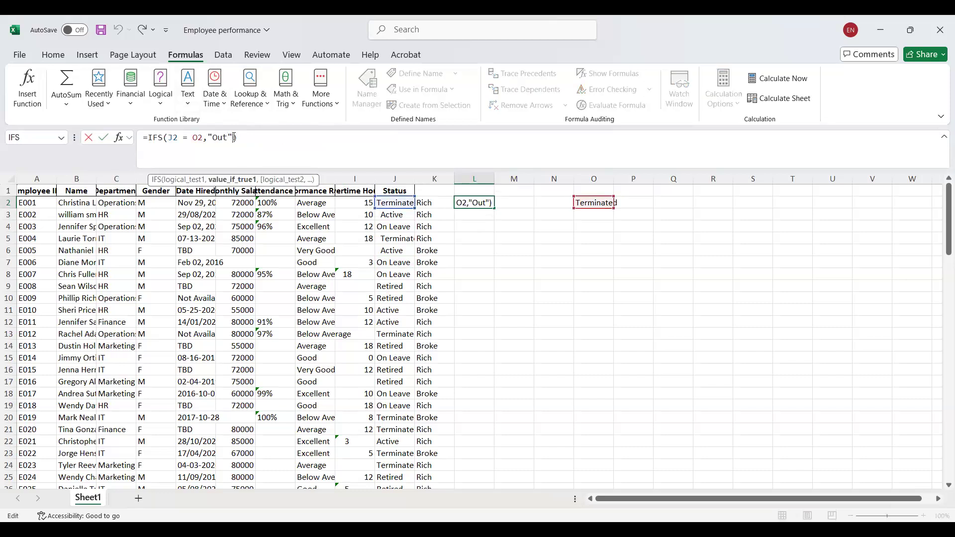
pyautogui.write(', ')
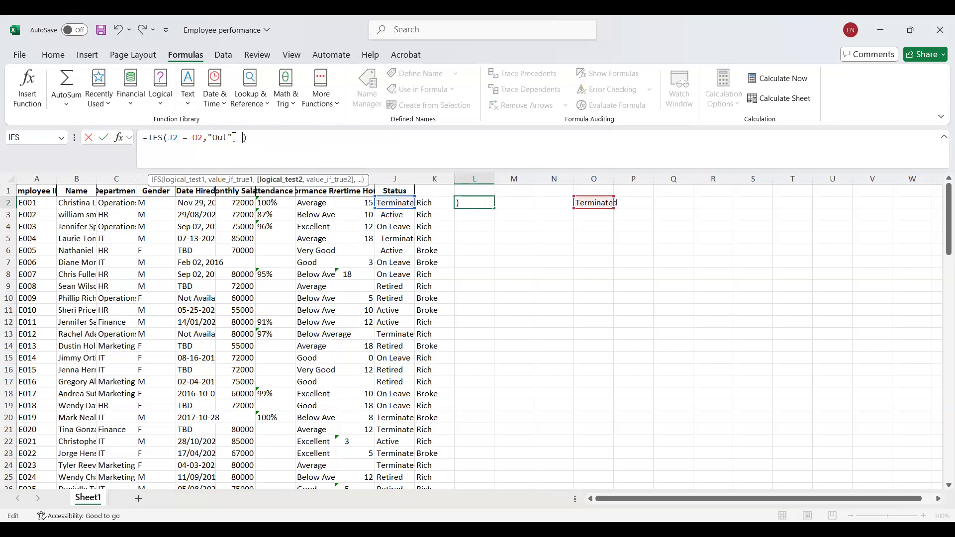
pyautogui.write('J2 =')
pyautogui.click(598, 217)
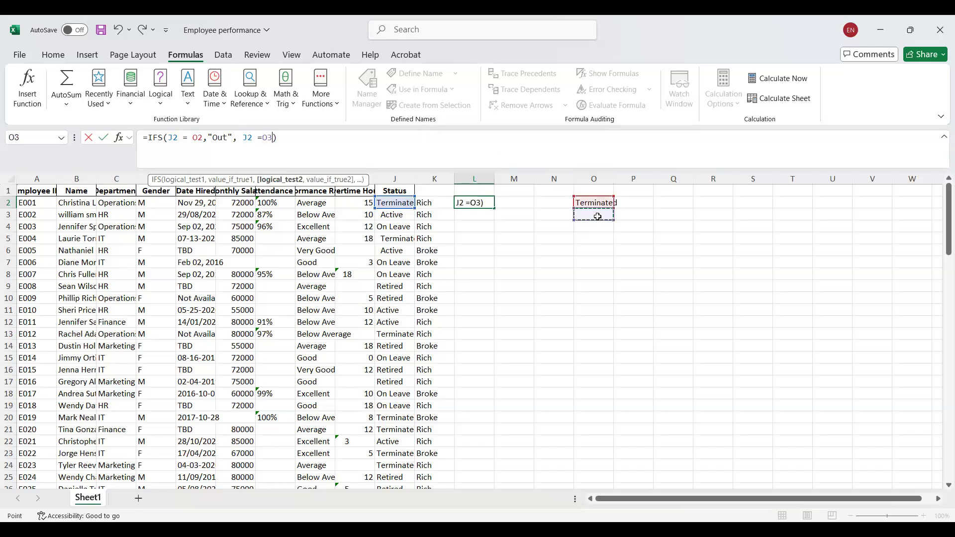
# Try to supply "Active" as the second test's comparison value through cell O3.
pyautogui.write('Active')
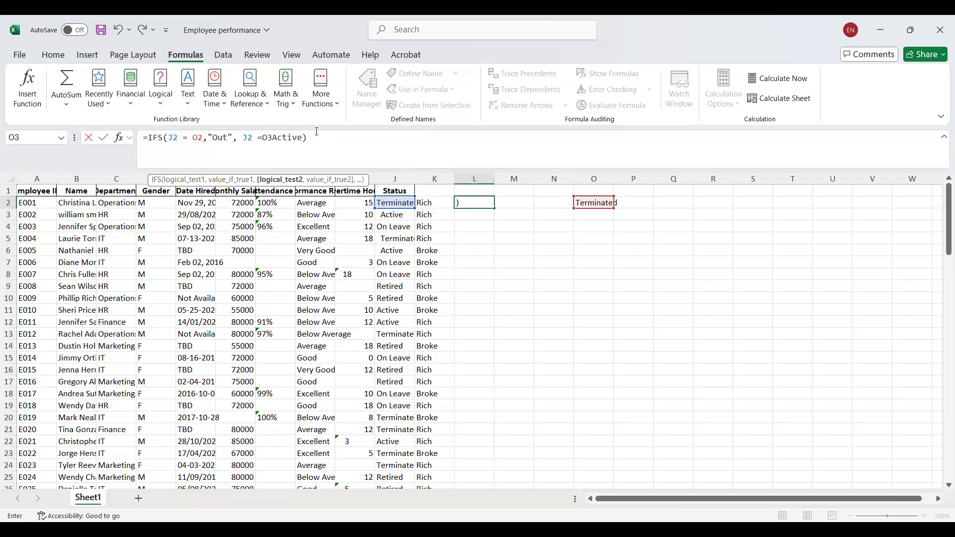
pyautogui.press('BackSpace')
pyautogui.press('BackSpace')
pyautogui.press('BackSpace')
pyautogui.press('BackSpace')
pyautogui.press('BackSpace')
pyautogui.press('BackSpace')
pyautogui.press('BackSpace')
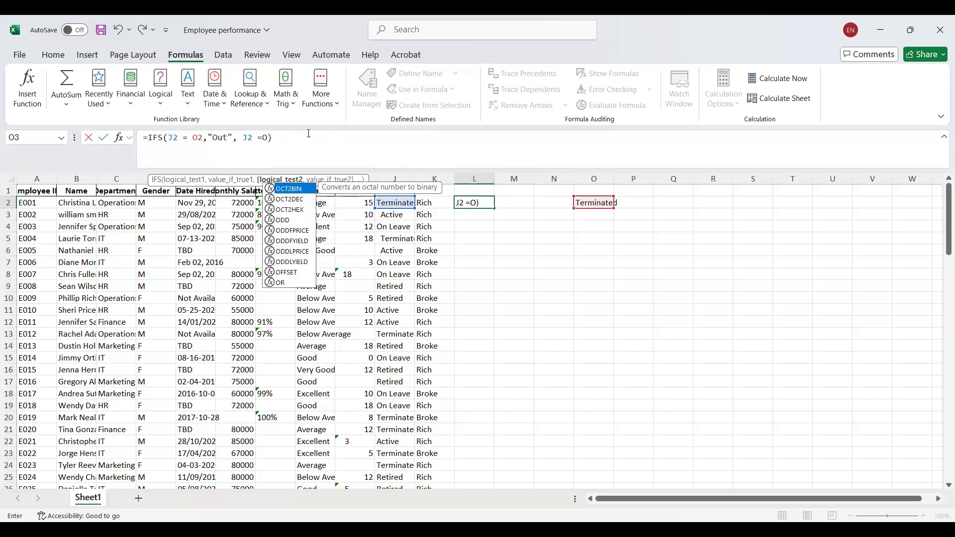
pyautogui.write('3')
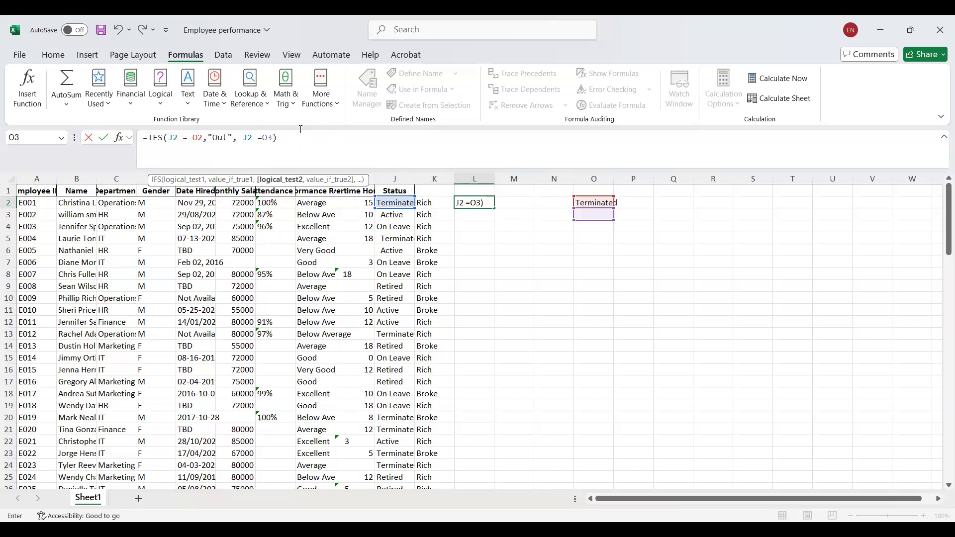
pyautogui.click(301, 130)
pyautogui.press('Return')
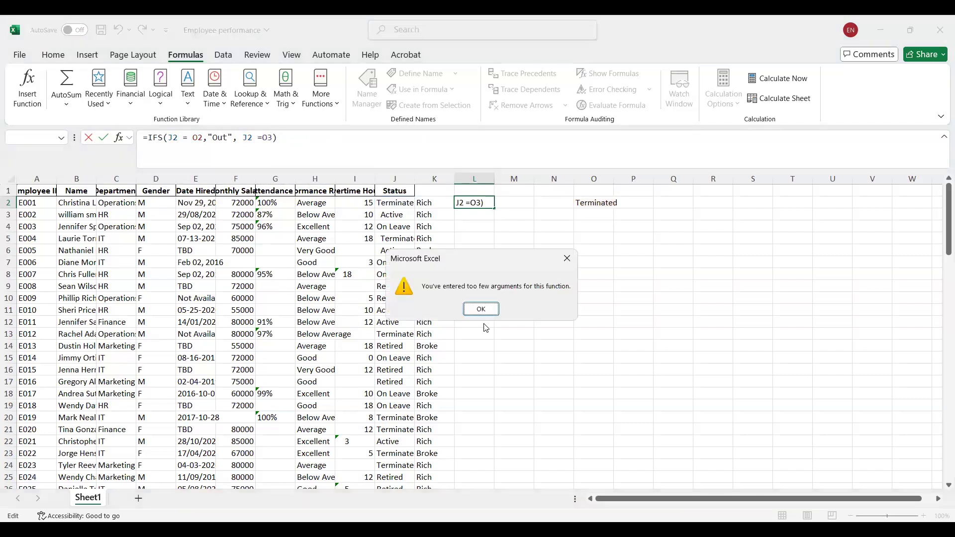
pyautogui.click(491, 312)
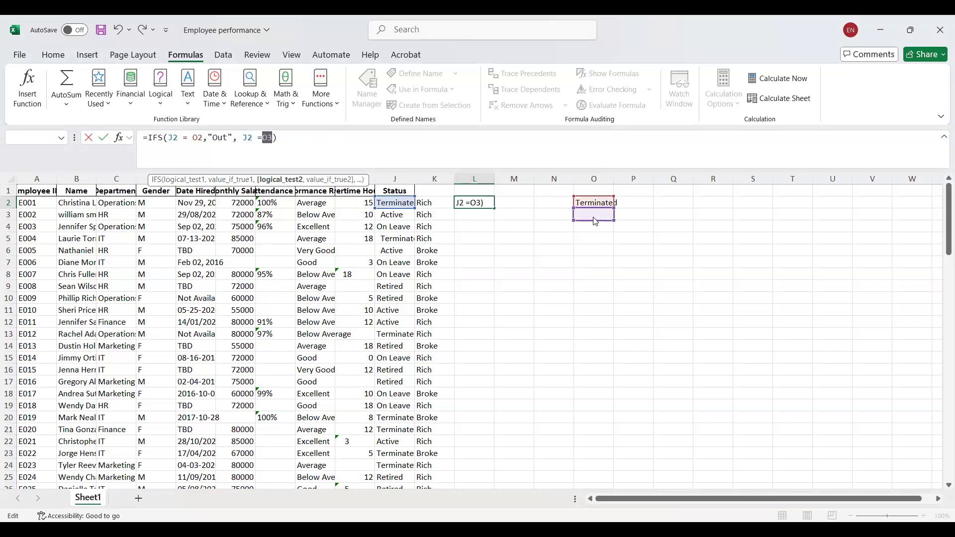
pyautogui.write('Act')
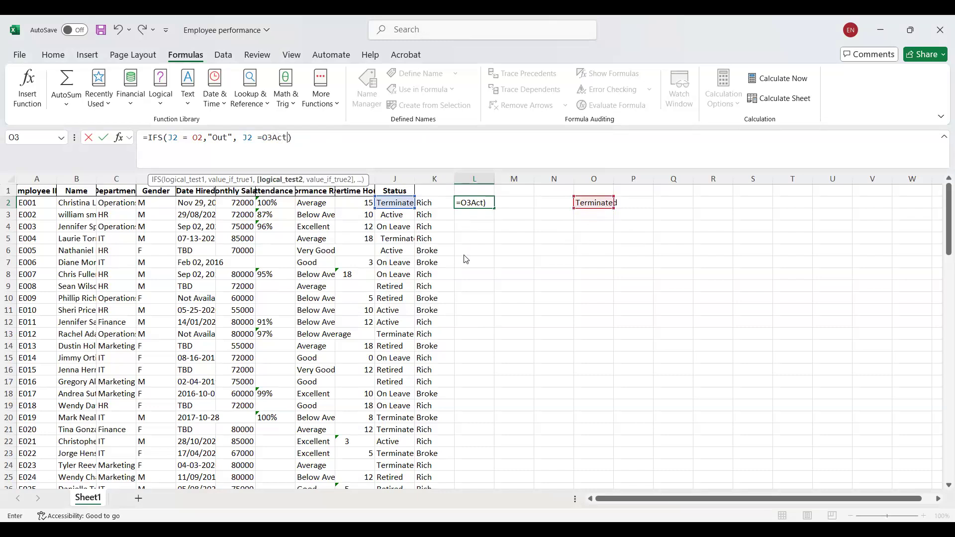
pyautogui.press('Return')
pyautogui.click(490, 314)
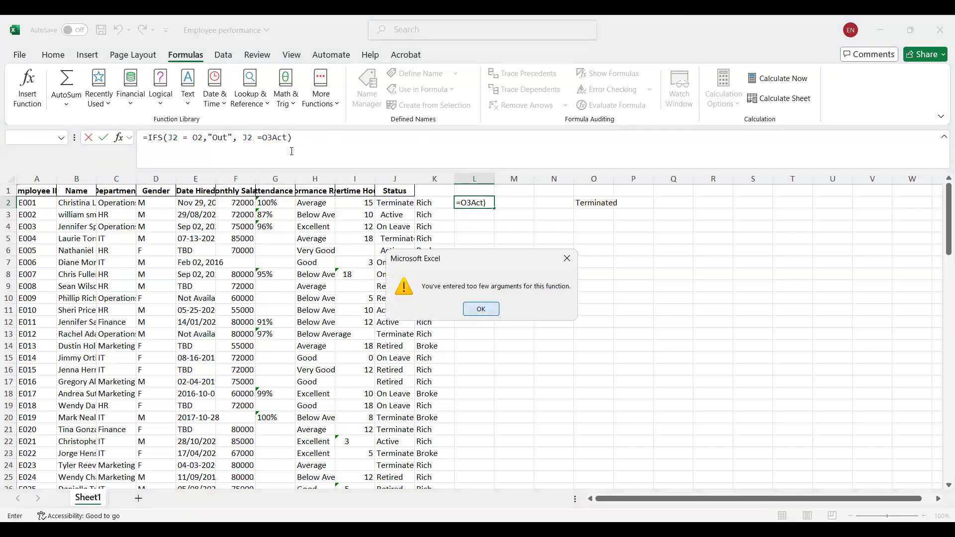
# Replace the O3 reference in the second IFS test with the text "Active".
pyautogui.click(289, 142)
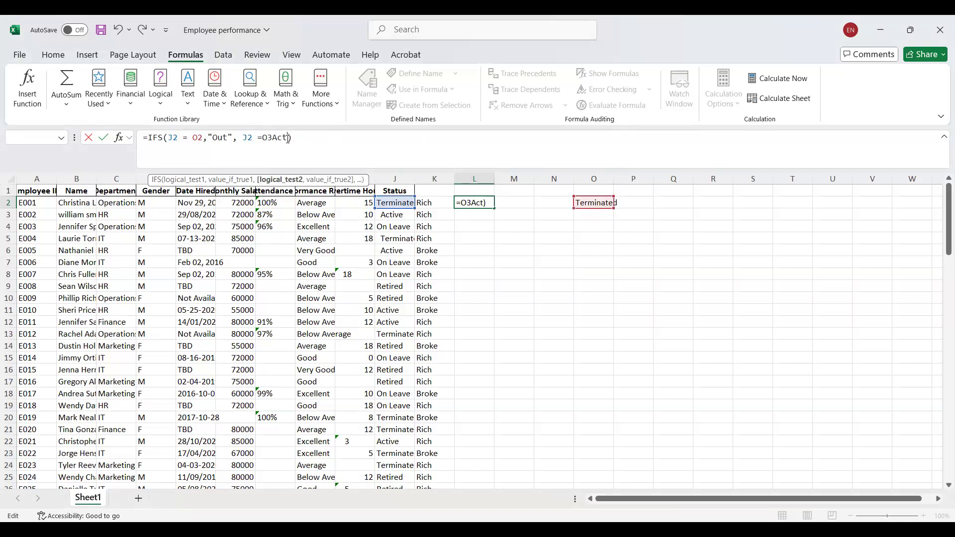
pyautogui.press('BackSpace')
pyautogui.press('BackSpace')
pyautogui.press('BackSpace')
pyautogui.press('BackSpace')
pyautogui.press('BackSpace')
pyautogui.write('"Active",')
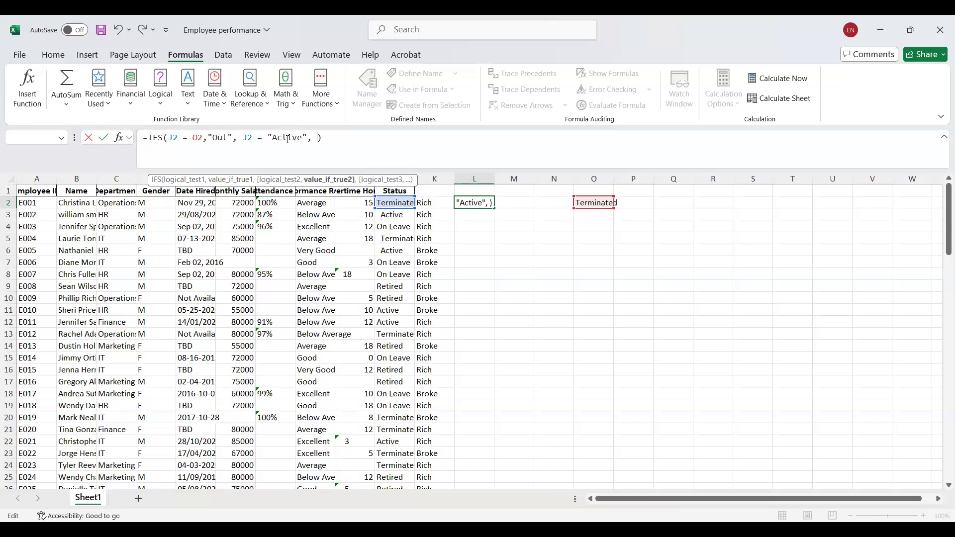
# Set the second test's true value to "Hurrah" and enter the IFS formula in L2.
pyautogui.write('"Hurrah"')
pyautogui.press('Return')
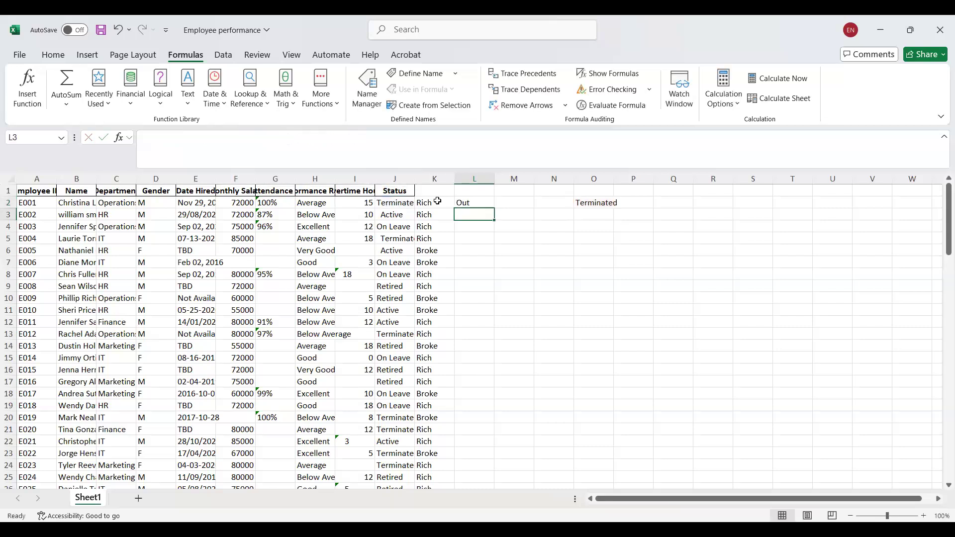
# Fill the IFS formula from L2 down to L4 and enter the status value "Active" in O3.
pyautogui.click(488, 200)
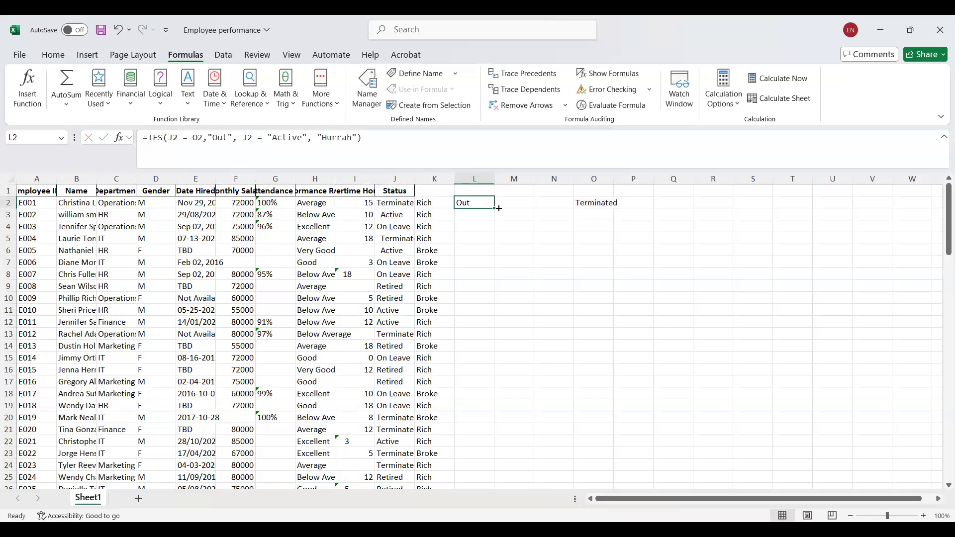
pyautogui.moveTo(495, 208); pyautogui.dragTo(490, 229)
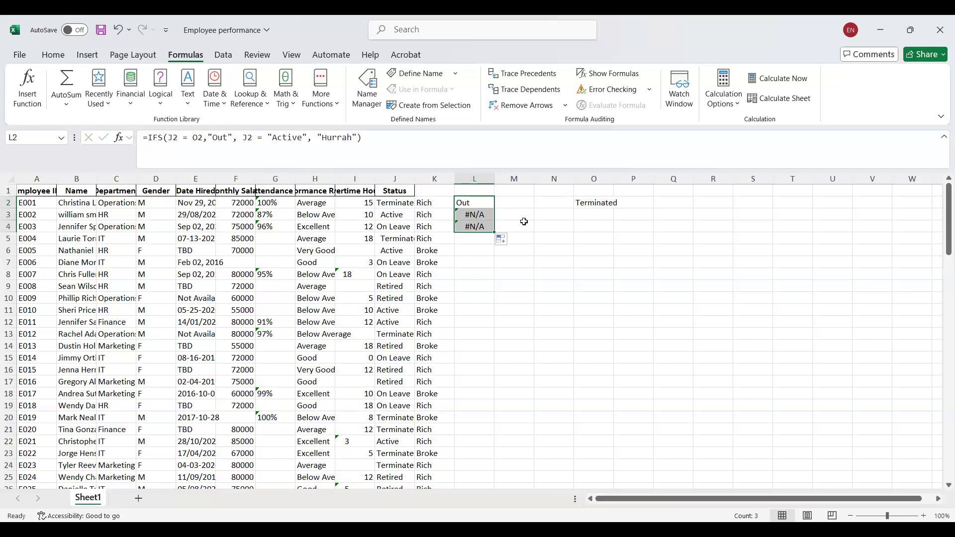
pyautogui.click(608, 214)
pyautogui.write('A')
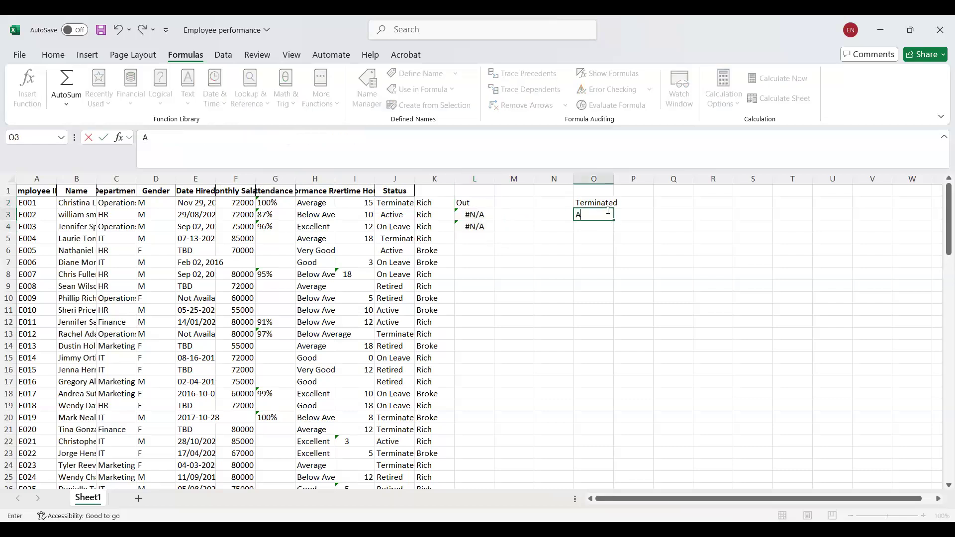
pyautogui.write('ctive')
# Try to replace the text "Active" in the second IFS test in L2 with a reference to cell O3.
pyautogui.click(468, 202)
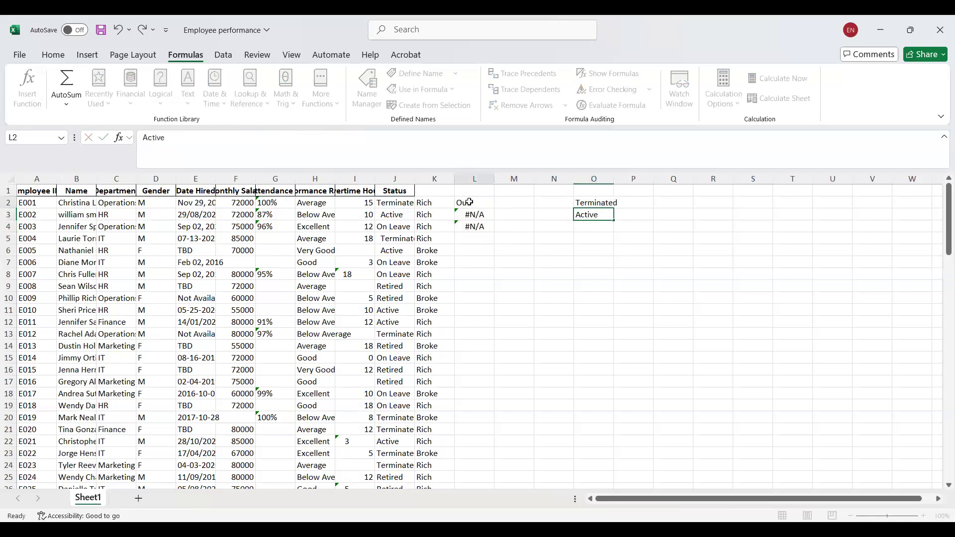
pyautogui.click(307, 136)
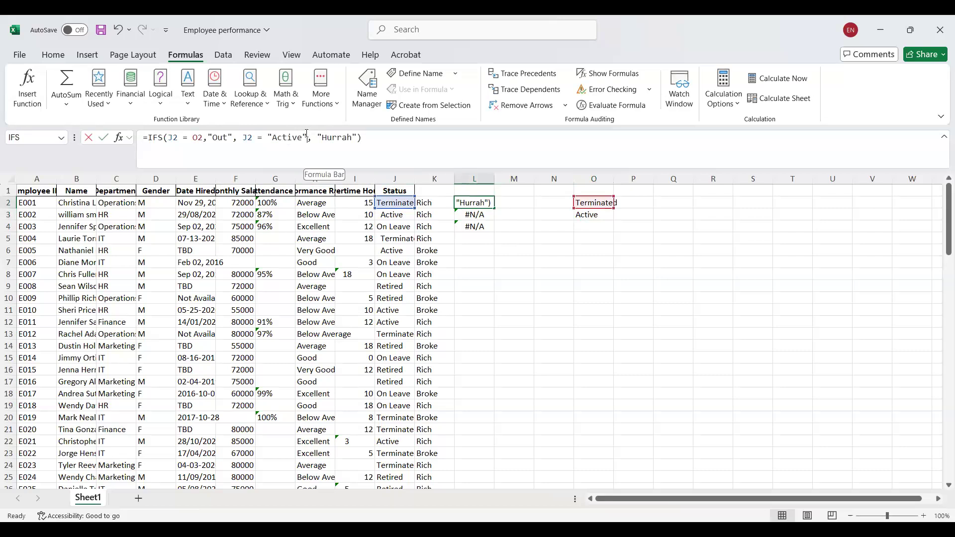
pyautogui.press('BackSpace')
pyautogui.press('BackSpace')
pyautogui.press('BackSpace')
pyautogui.press('BackSpace')
pyautogui.press('BackSpace')
pyautogui.press('BackSpace')
pyautogui.press('BackSpace')
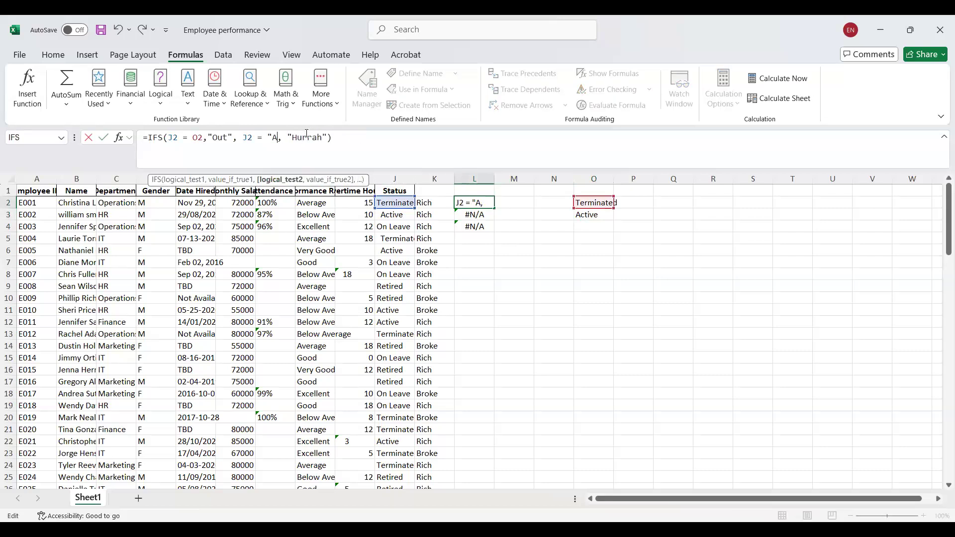
pyautogui.press('BackSpace')
pyautogui.write('O3')
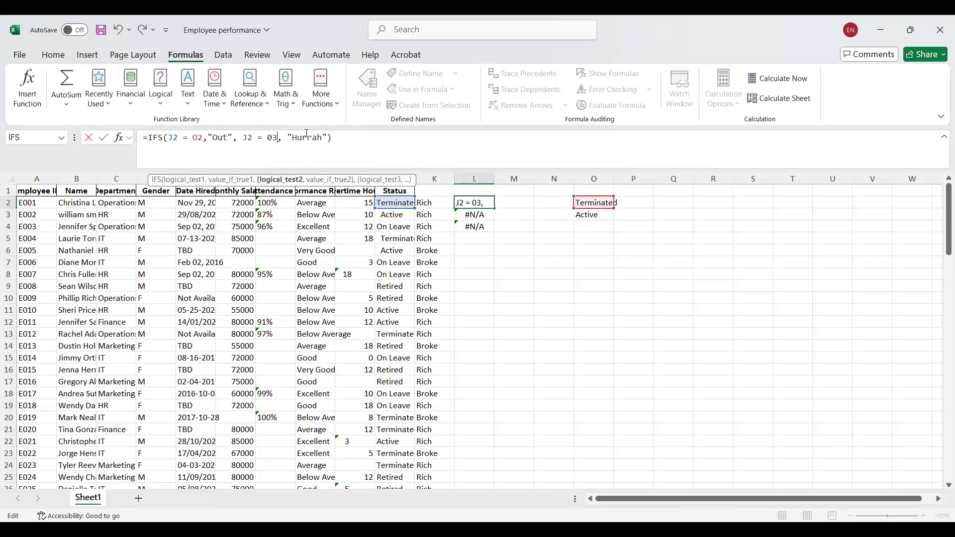
pyautogui.press('Return')
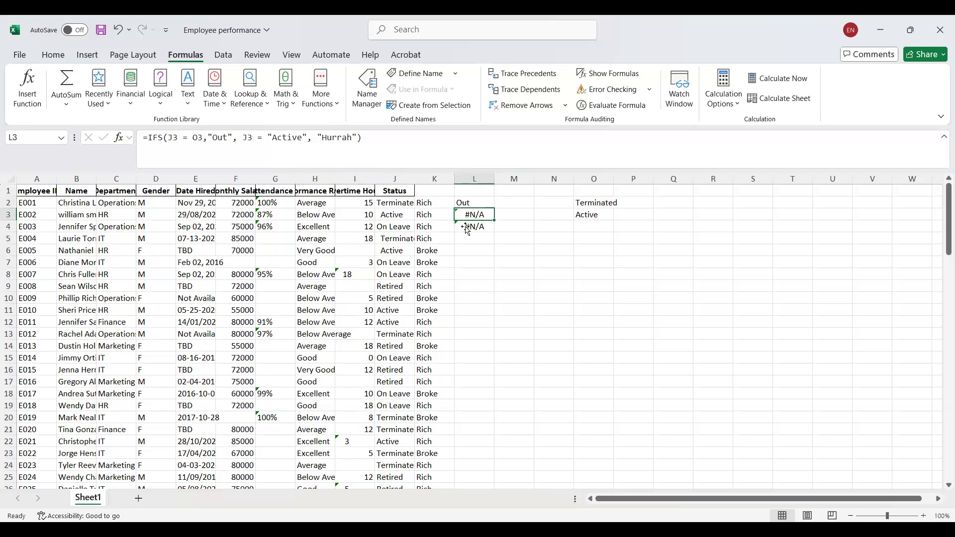
# Fill the IFS formula from L2 down to L3, and correct the second test in L2 to compare J2 with cell O3.
pyautogui.click(482, 203)
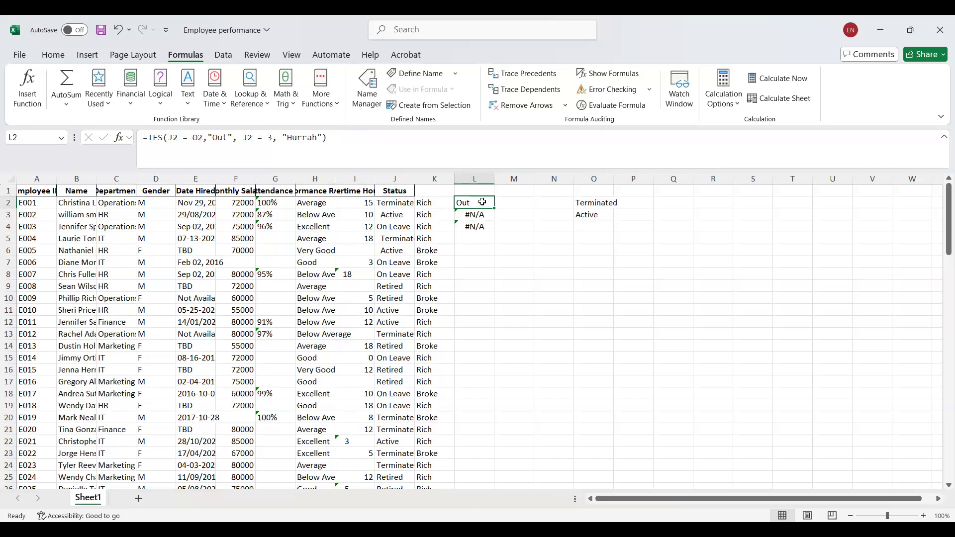
pyautogui.moveTo(493, 208); pyautogui.dragTo(492, 220)
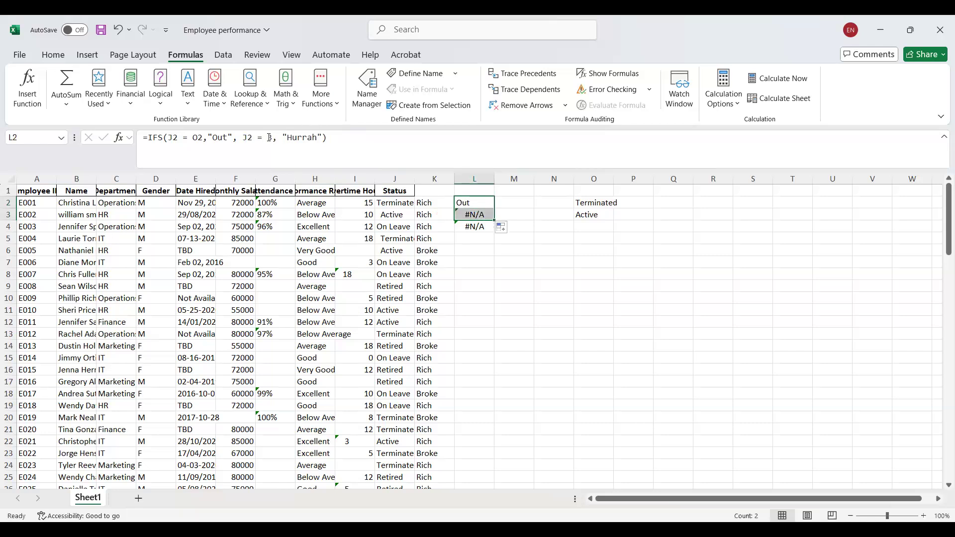
pyautogui.click(269, 137)
pyautogui.write('O')
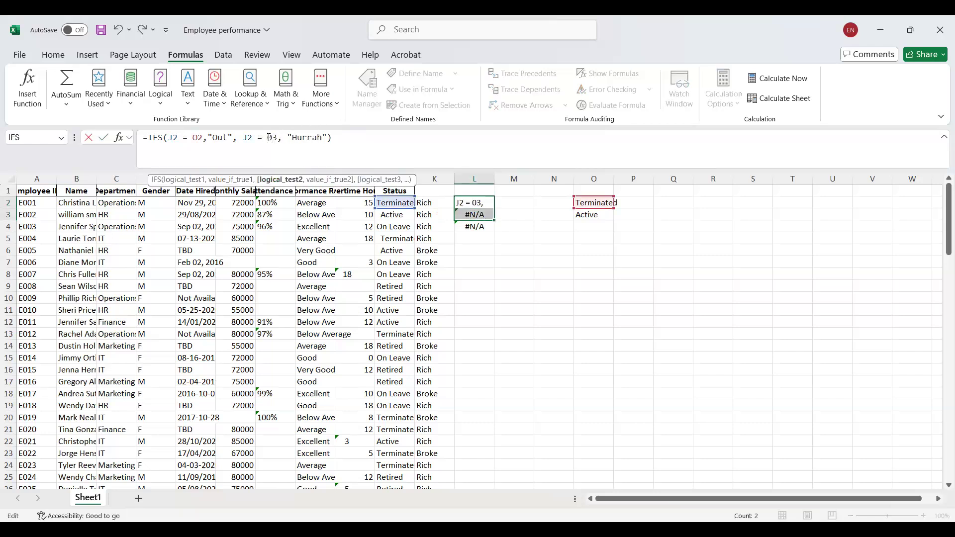
pyautogui.press('BackSpace')
pyautogui.write('o')
pyautogui.press('Return')
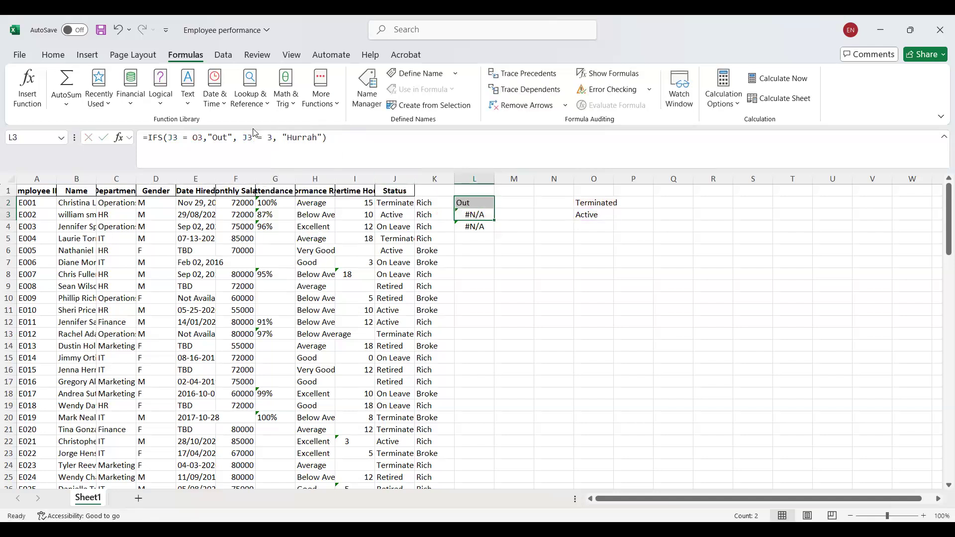
# Change the first test of the IFS formula in L3 to compare J3 with the absolute reference $O$2.
pyautogui.click(259, 137)
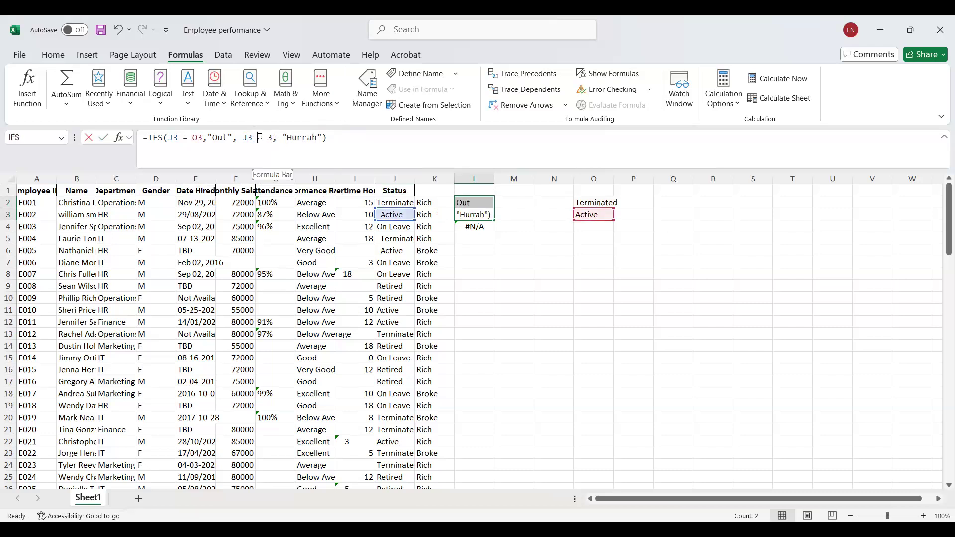
pyautogui.click(260, 137)
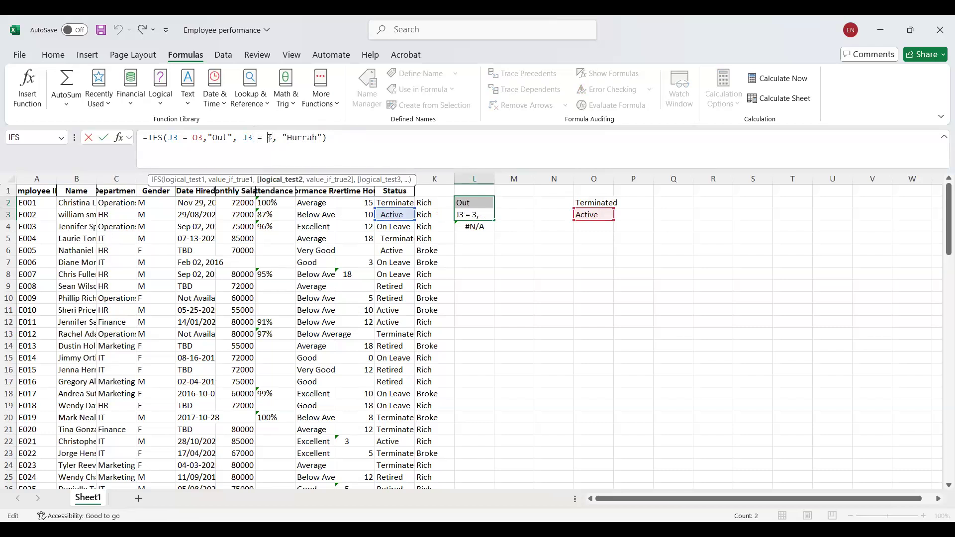
pyautogui.click(195, 140)
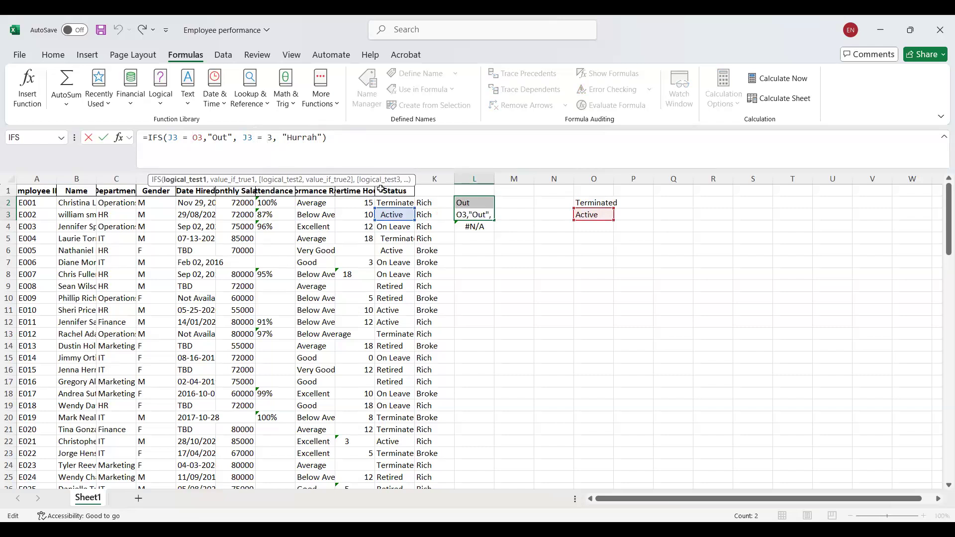
pyautogui.click(587, 201)
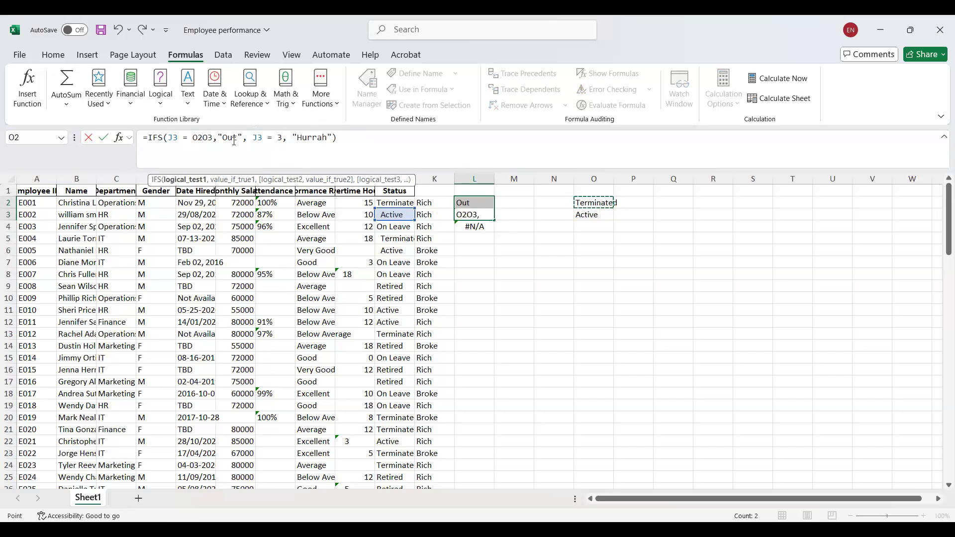
pyautogui.click(213, 137)
pyautogui.press('BackSpace')
pyautogui.press('BackSpace')
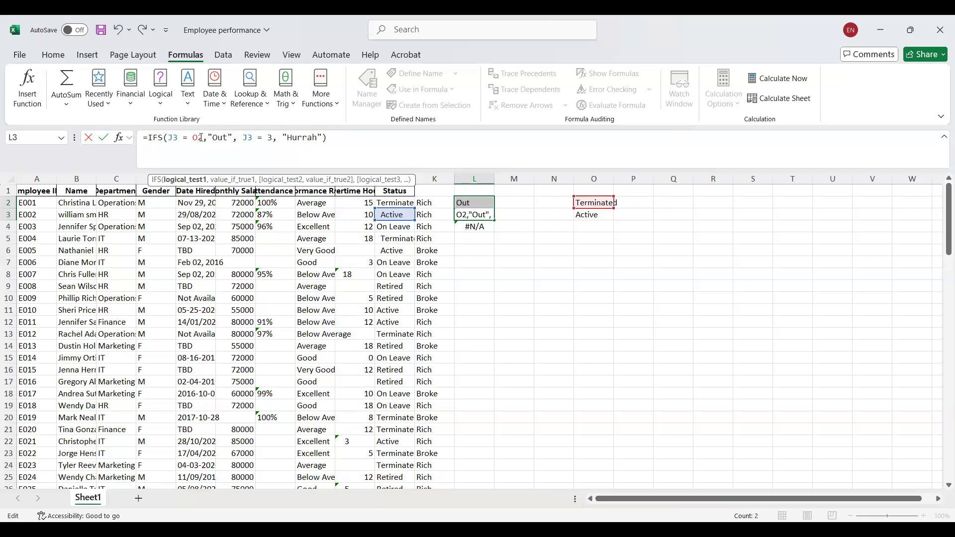
pyautogui.click(204, 136)
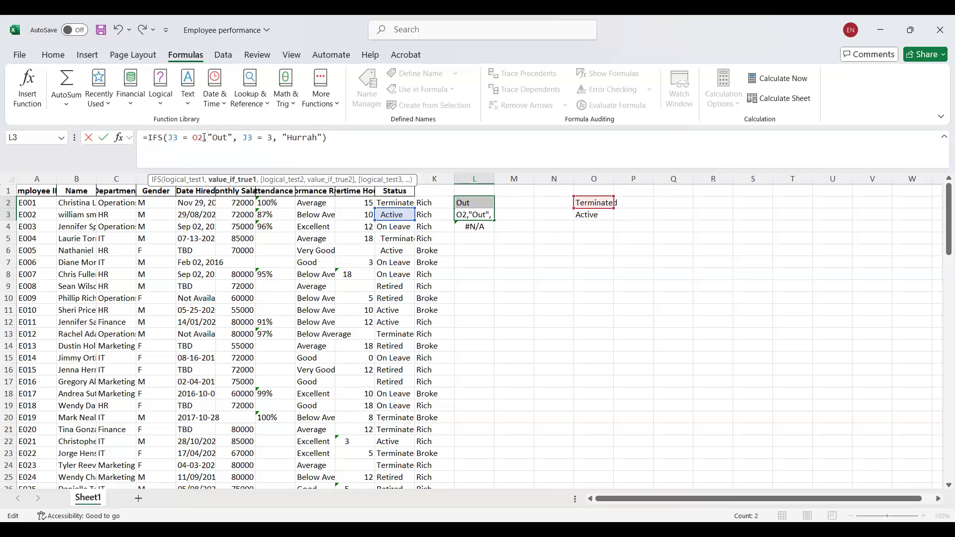
pyautogui.click(203, 136)
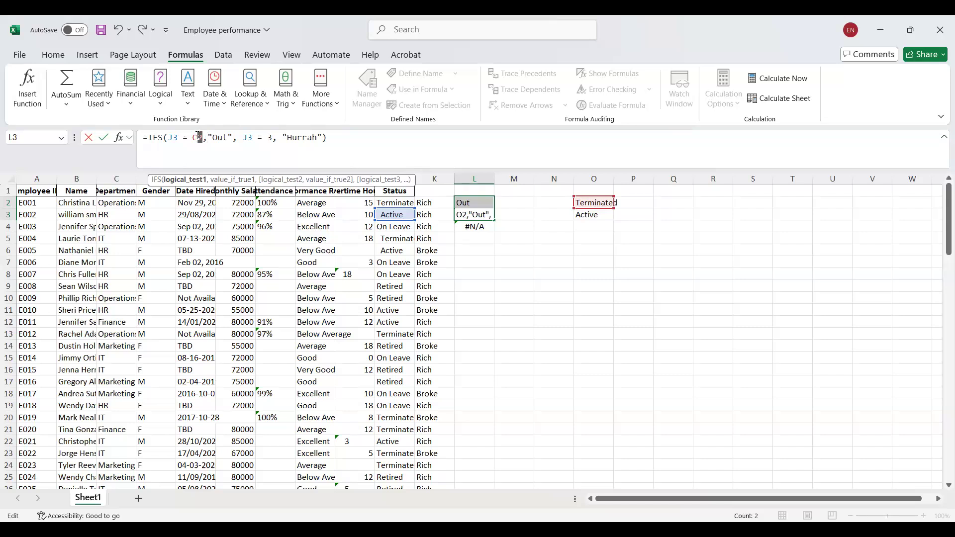
pyautogui.click(199, 142)
pyautogui.press('F4')
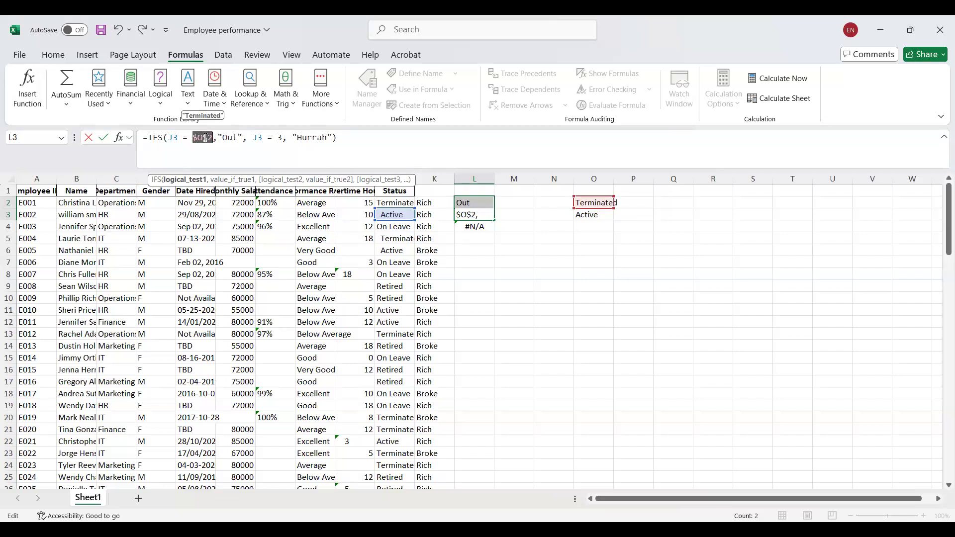
# Change the second test of the IFS formula in L3 to compare J3 with $O$3 and enter the formula.
pyautogui.click(278, 140)
pyautogui.press('Delete')
pyautogui.write(')')
pyautogui.write('3')
pyautogui.press('BackSpace')
pyautogui.write('o')
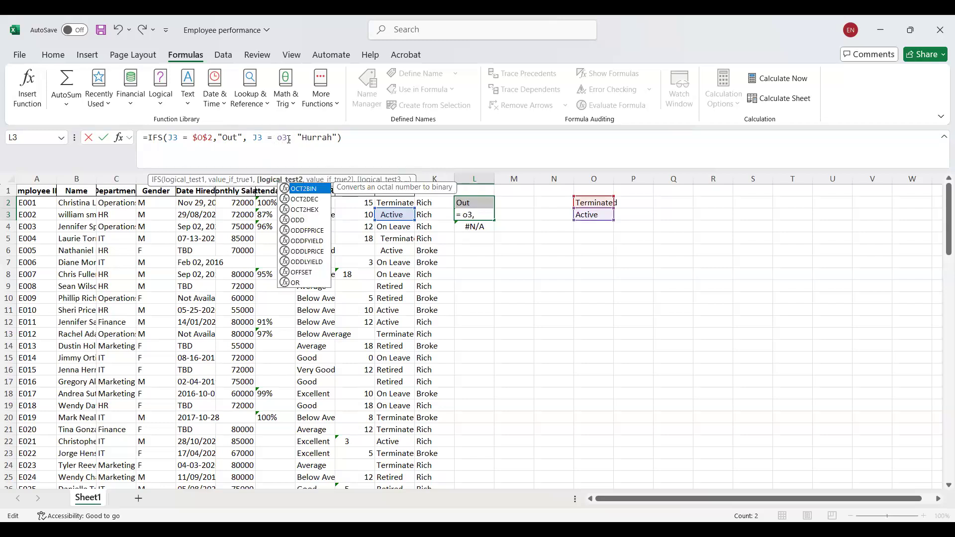
pyautogui.moveTo(288, 138); pyautogui.dragTo(274, 138)
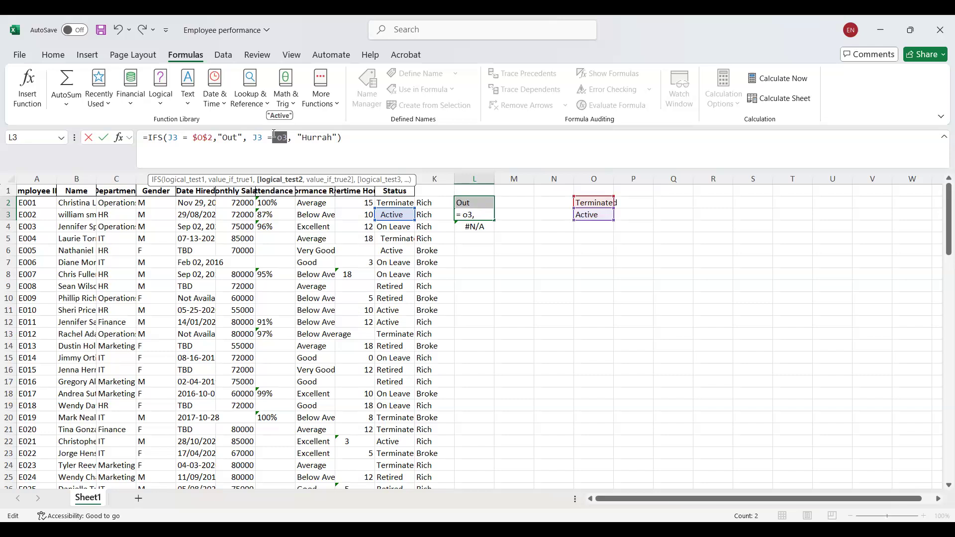
pyautogui.press('F4')
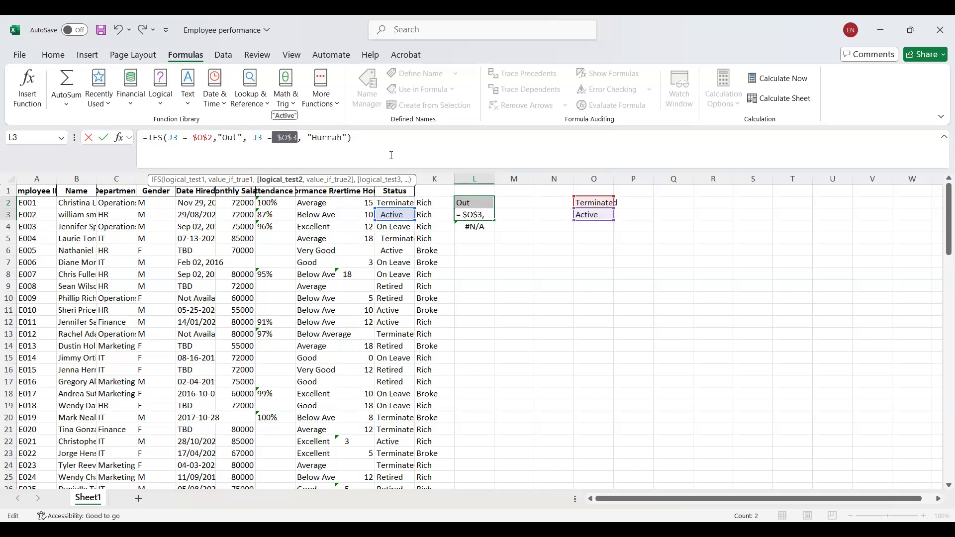
pyautogui.click(392, 155)
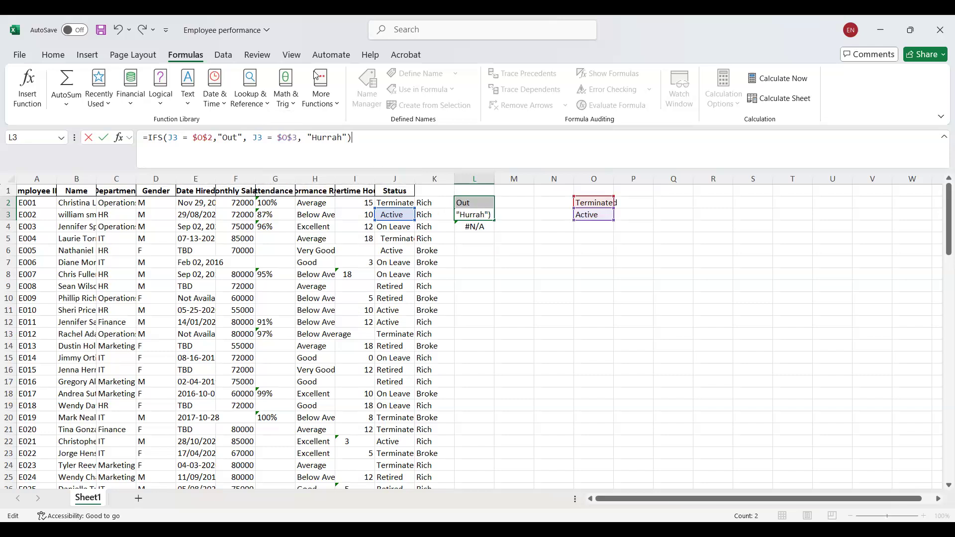
pyautogui.click(498, 278)
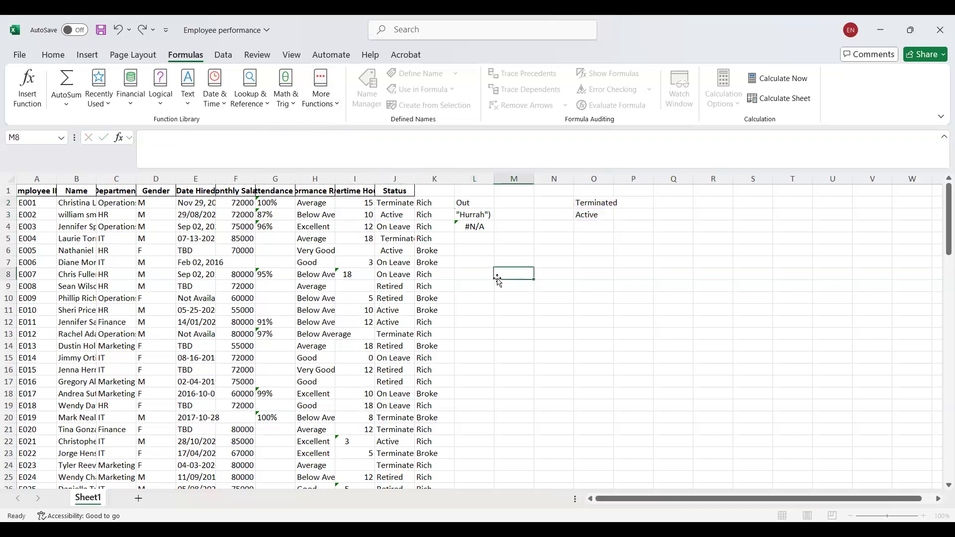
# Fill the IFS formula from L2 down to L6 and inspect the references in the copy in L3.
pyautogui.click(480, 205)
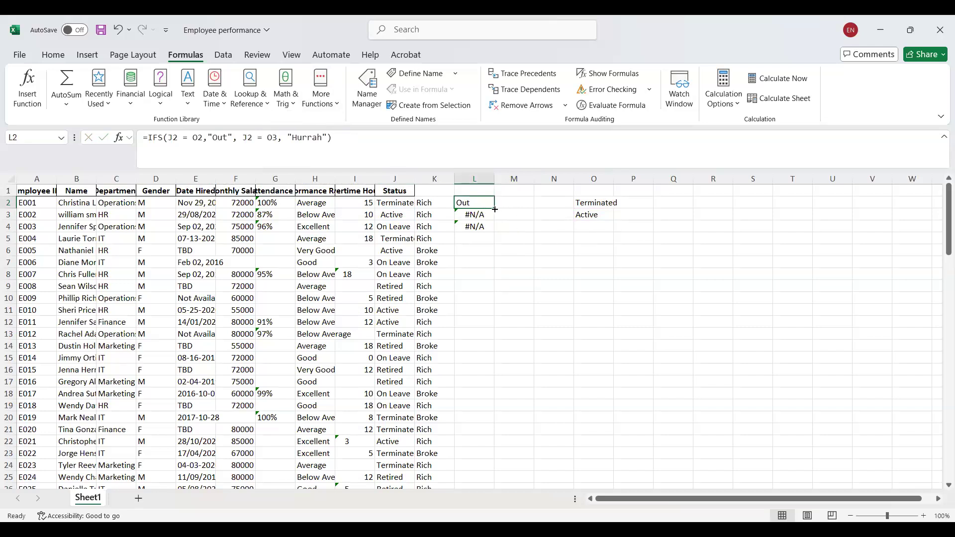
pyautogui.moveTo(494, 209); pyautogui.dragTo(495, 255)
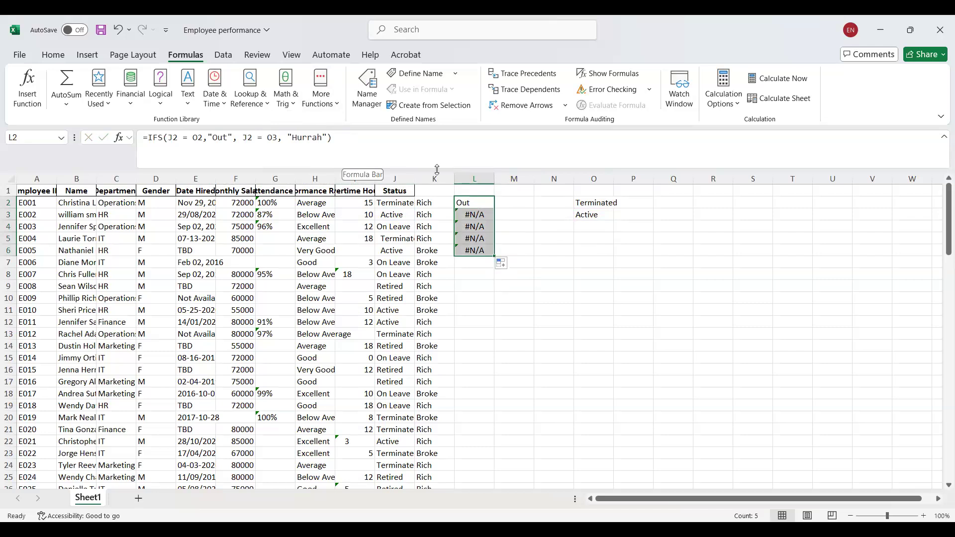
pyautogui.click(469, 202)
pyautogui.click(509, 230)
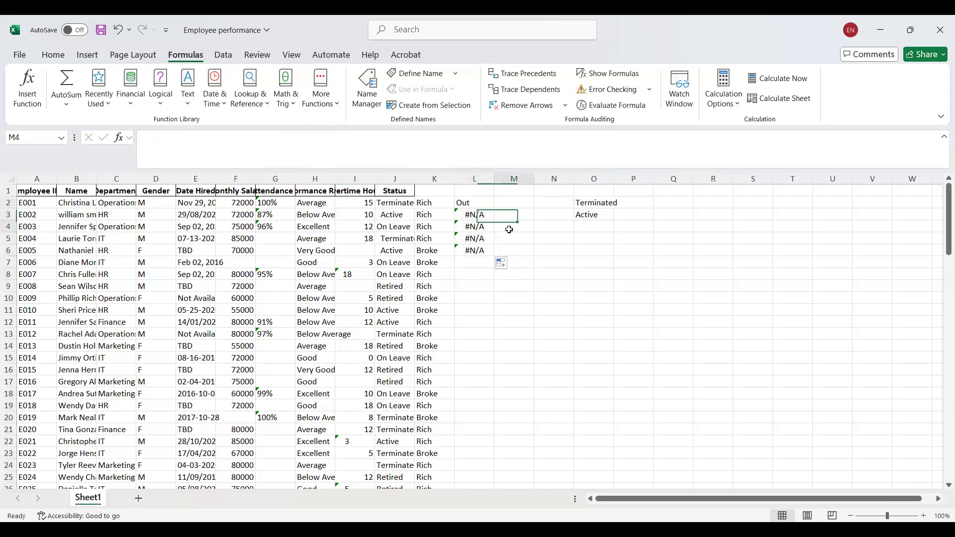
pyautogui.click(479, 203)
pyautogui.click(479, 213)
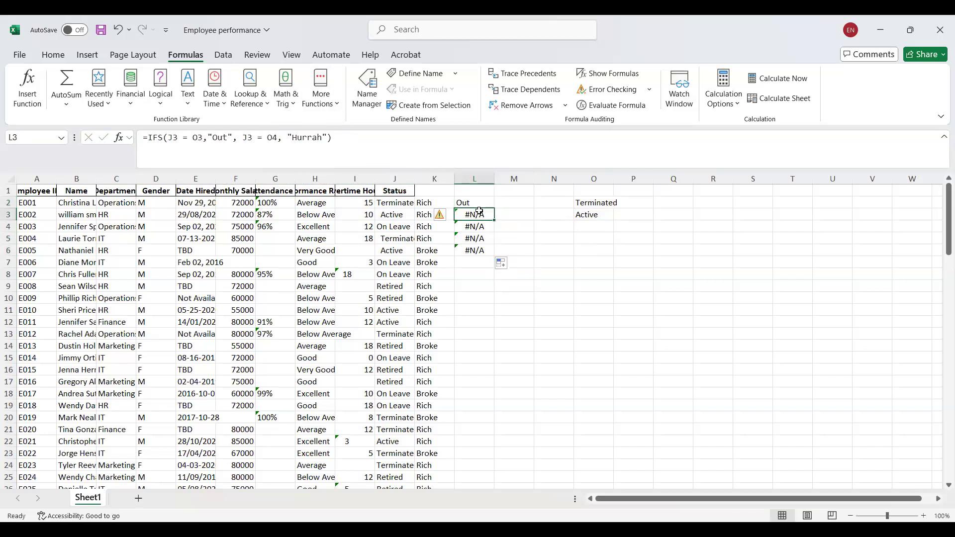
# Make both comparison references in the IFS formula in L2 absolute as $O$2 and $O$3, enter it and reselect L2.
pyautogui.click(480, 202)
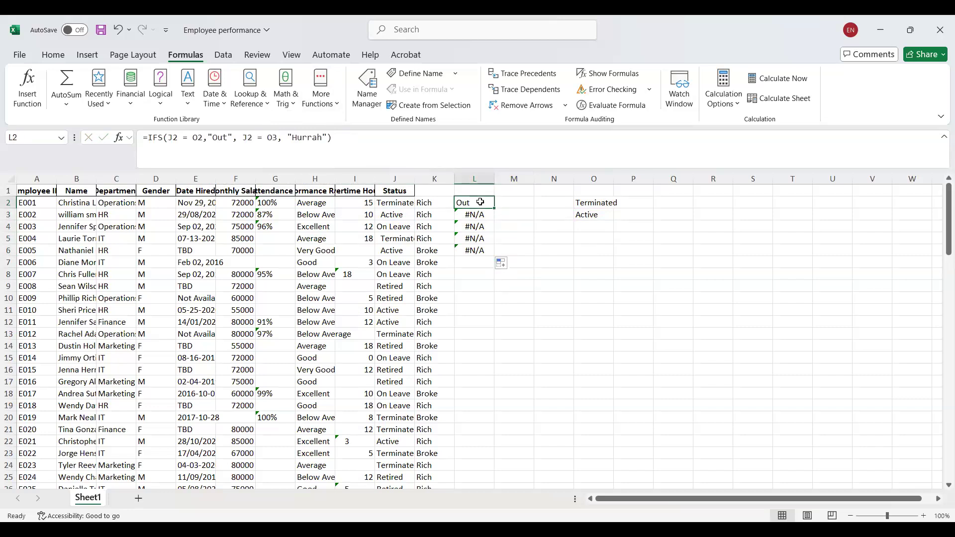
pyautogui.click(202, 136)
pyautogui.moveTo(202, 136); pyautogui.dragTo(190, 136)
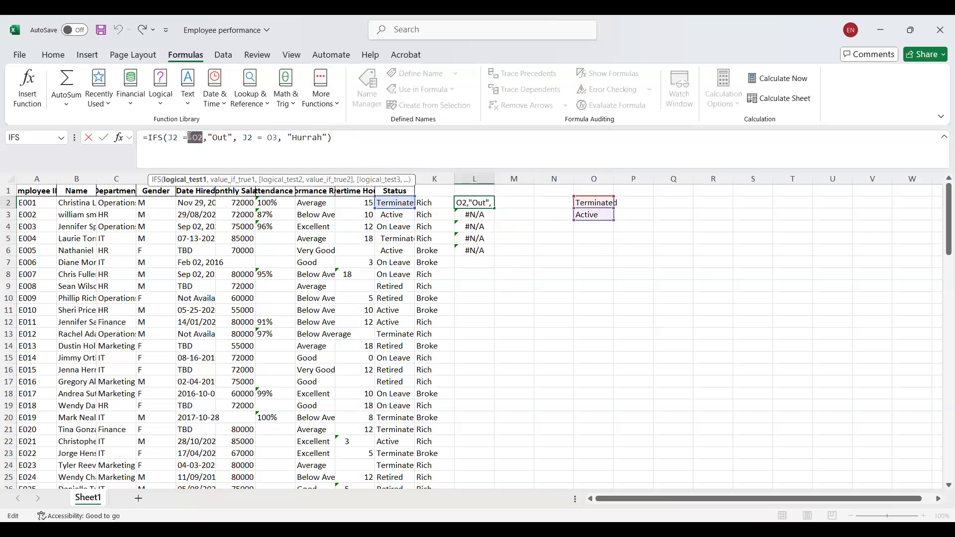
pyautogui.press('F4')
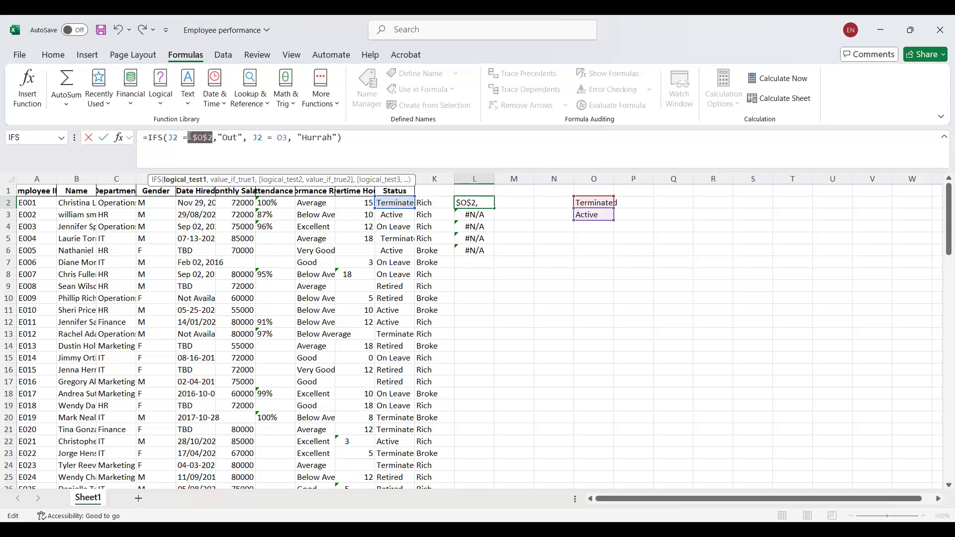
pyautogui.click(290, 136)
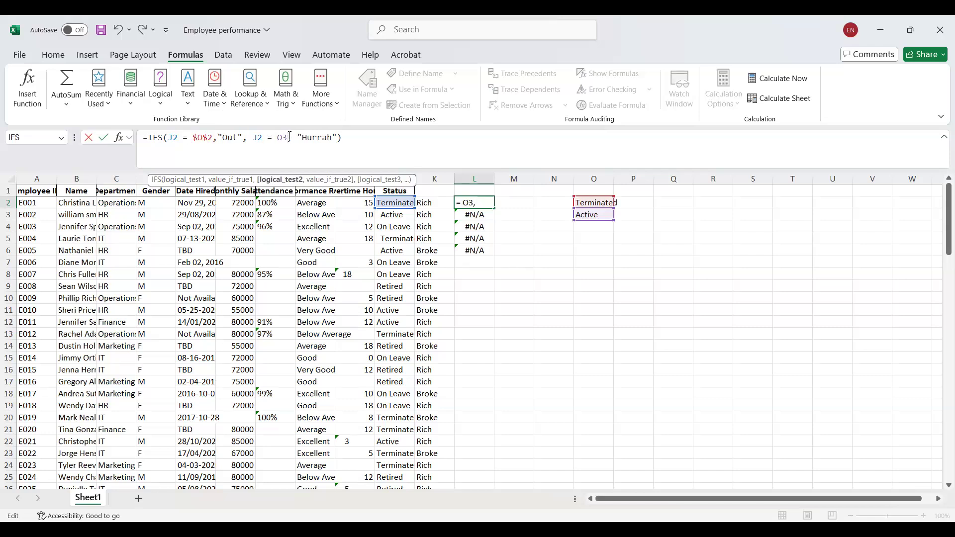
pyautogui.moveTo(288, 136); pyautogui.dragTo(280, 136)
pyautogui.press('F4')
pyautogui.press('Return')
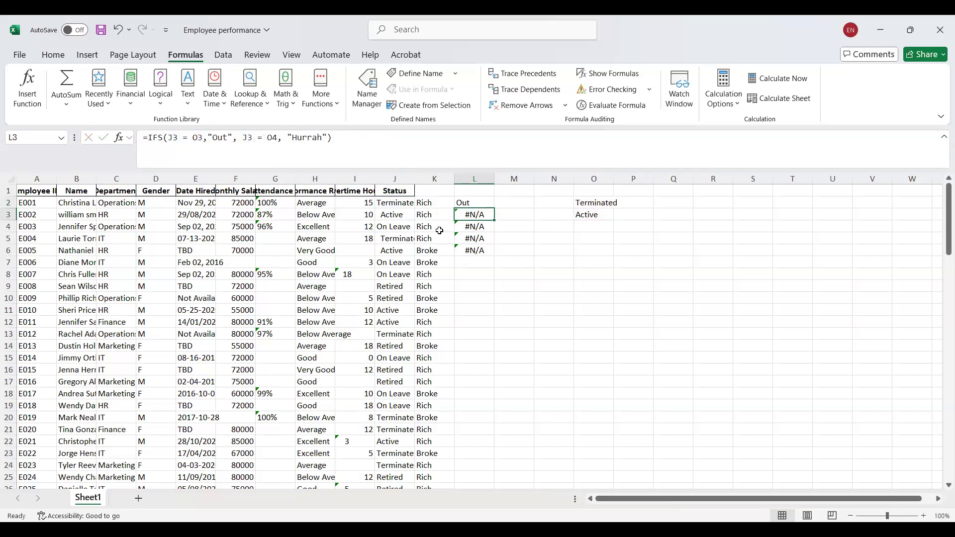
pyautogui.click(491, 202)
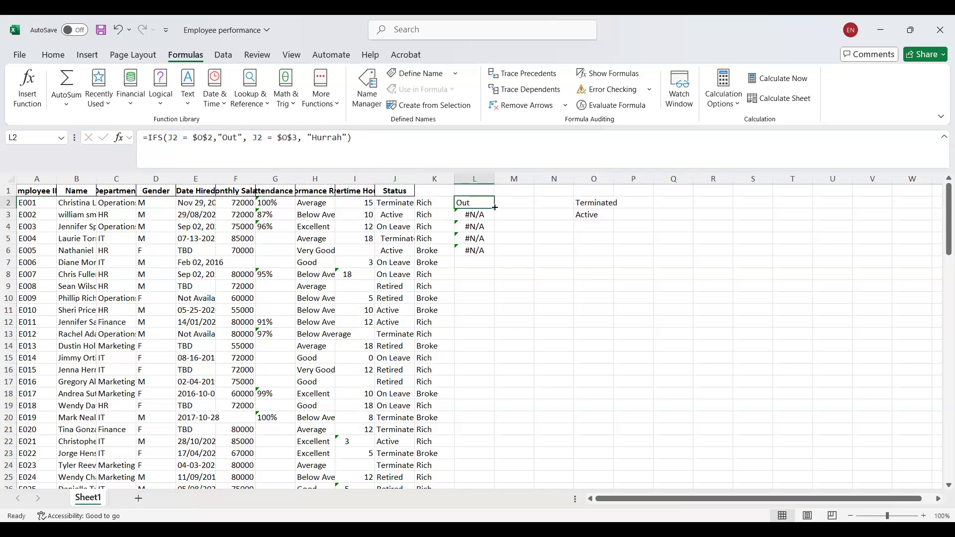
# Fill the IFS formula from L2 down through L12, checking the status text in J3 along the way.
pyautogui.moveTo(489, 240); pyautogui.dragTo(486, 252)
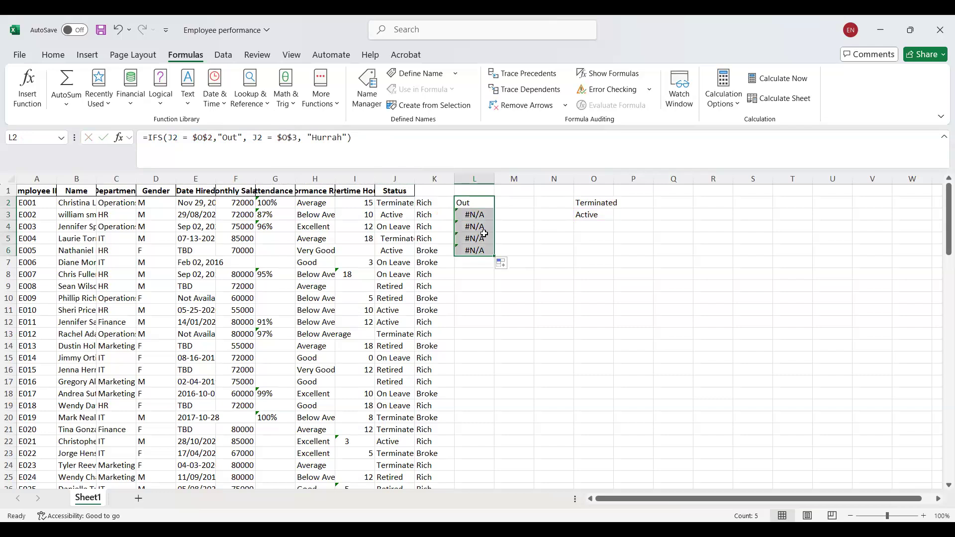
pyautogui.click(389, 218)
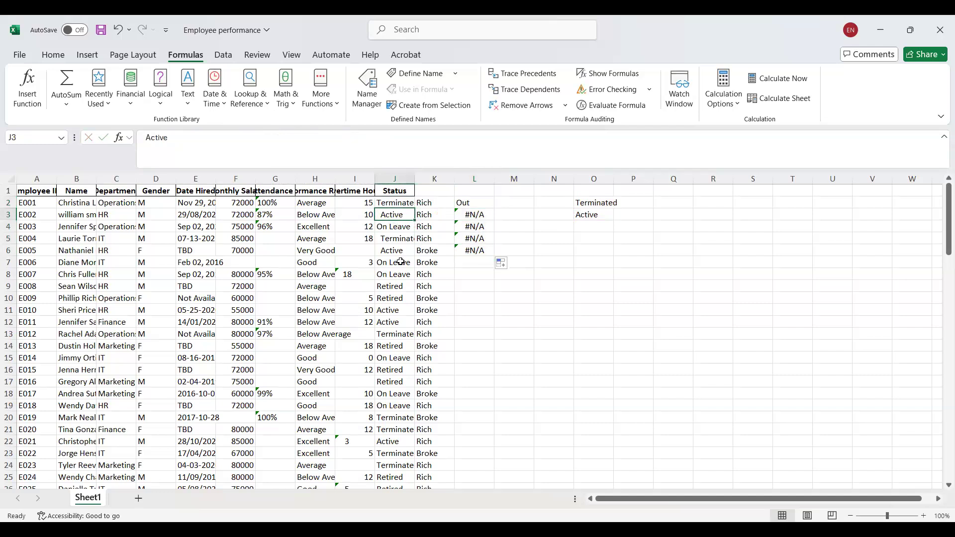
pyautogui.click(476, 204)
pyautogui.moveTo(495, 207); pyautogui.dragTo(477, 329)
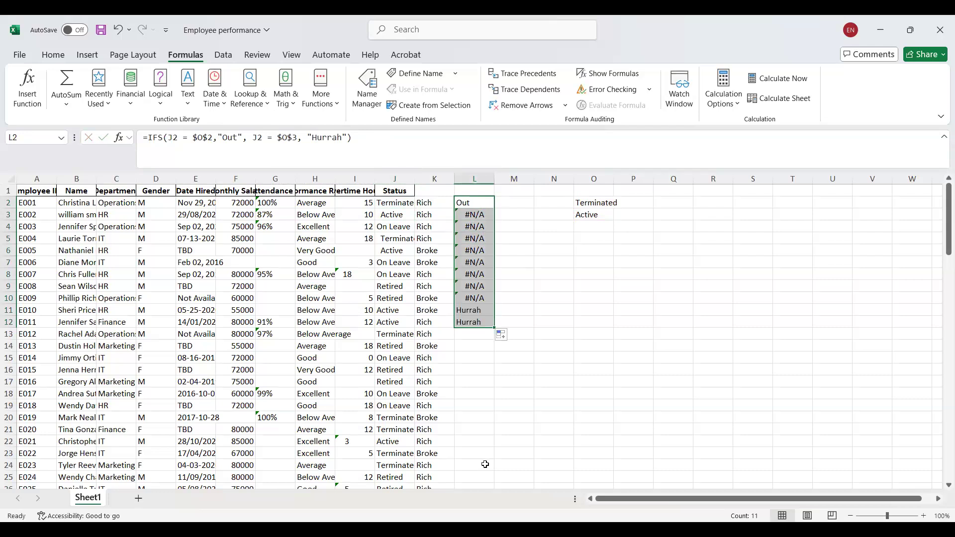
# Compare the content of status cell J3 with the lookup entry in O3.
pyautogui.click(394, 219)
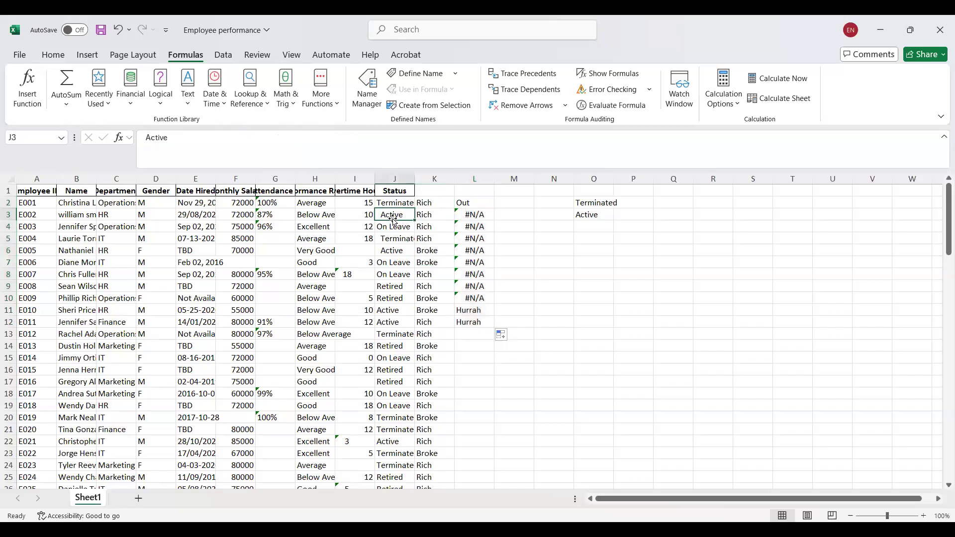
pyautogui.click(593, 213)
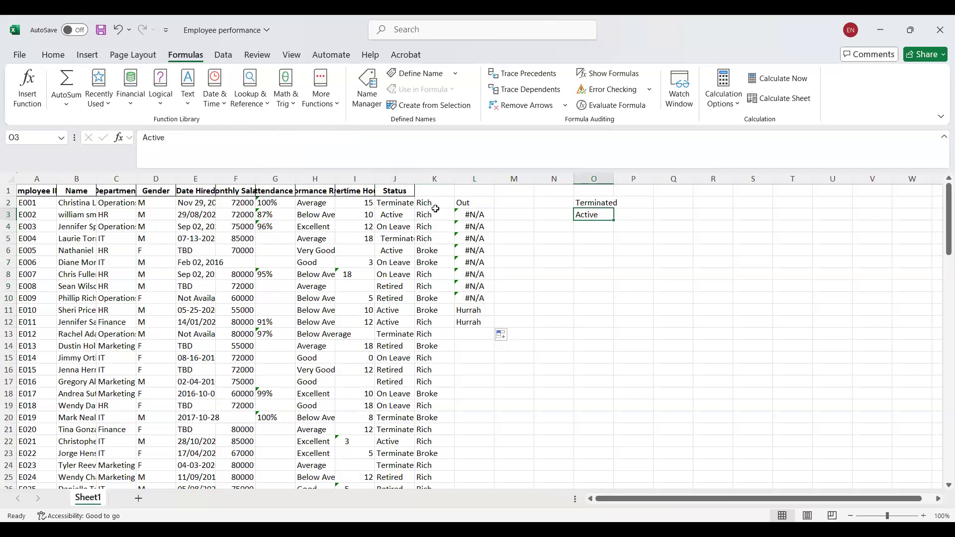
pyautogui.click(390, 217)
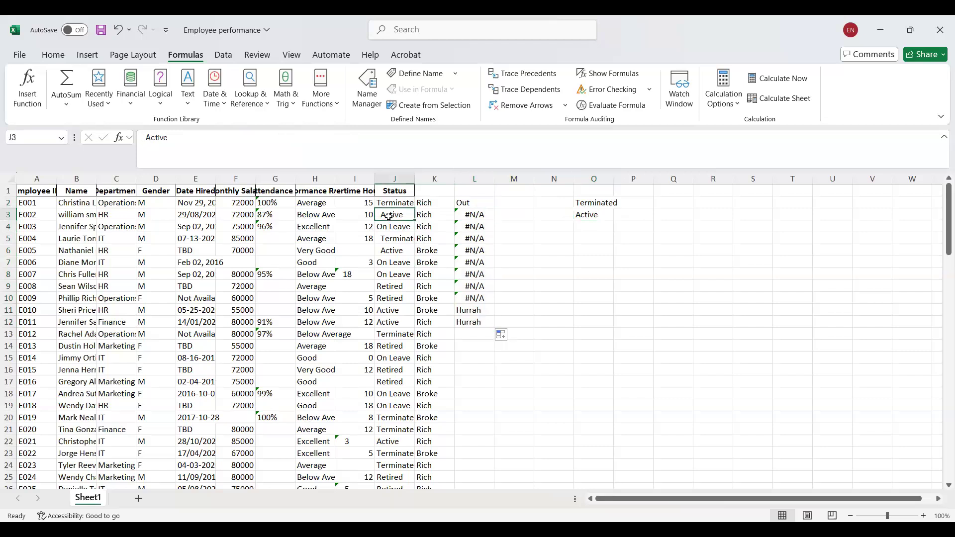
# Enter =LEN(J3) in M3 to count the characters of the status text and fill it down to M12.
pyautogui.click(503, 217)
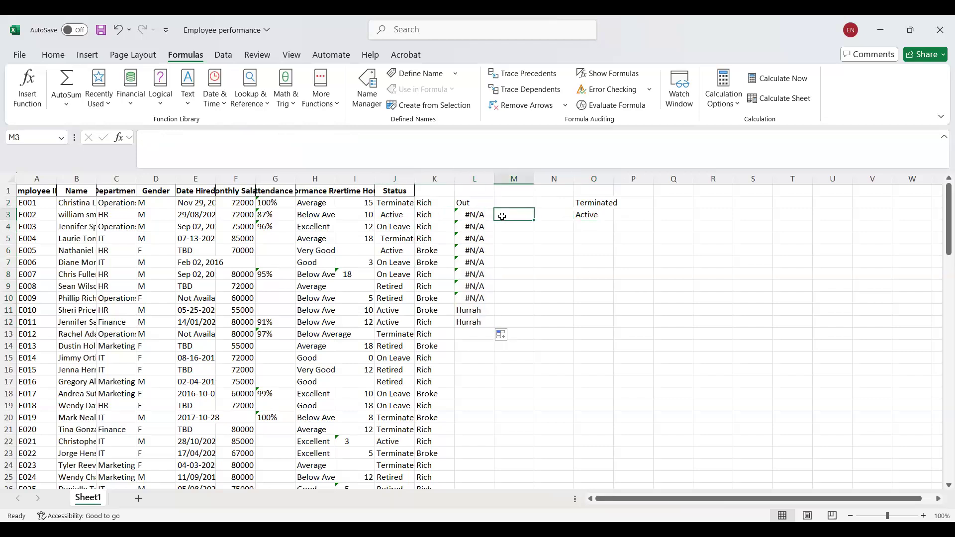
pyautogui.write('=1')
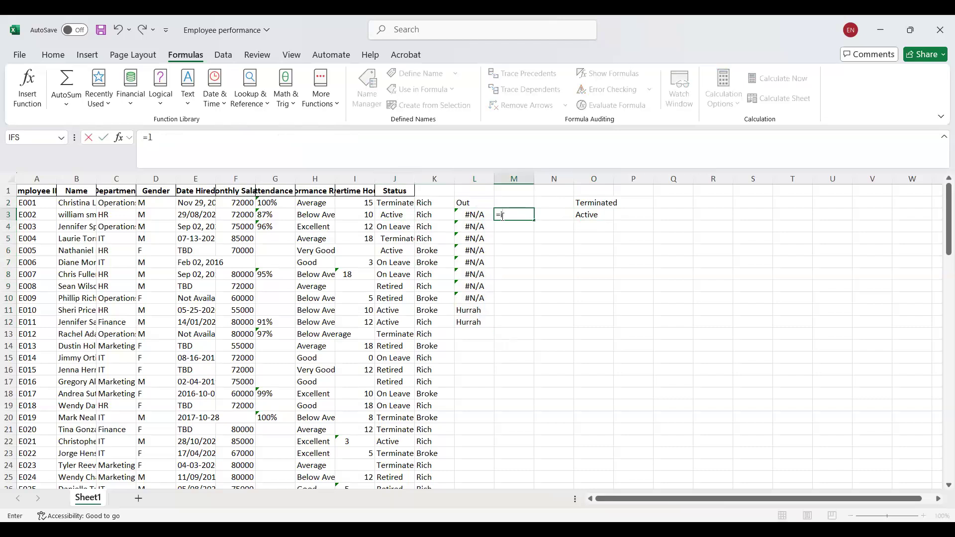
pyautogui.write('en(')
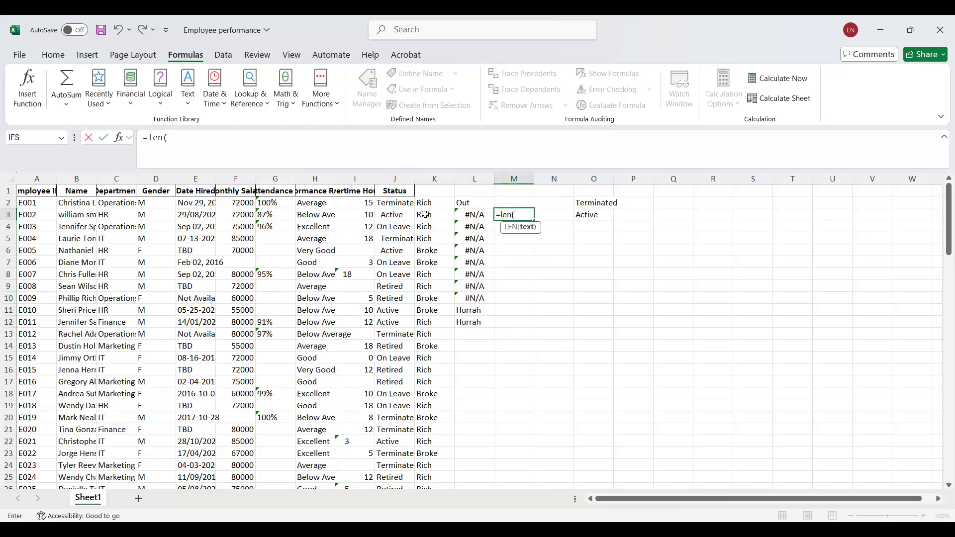
pyautogui.click(403, 215)
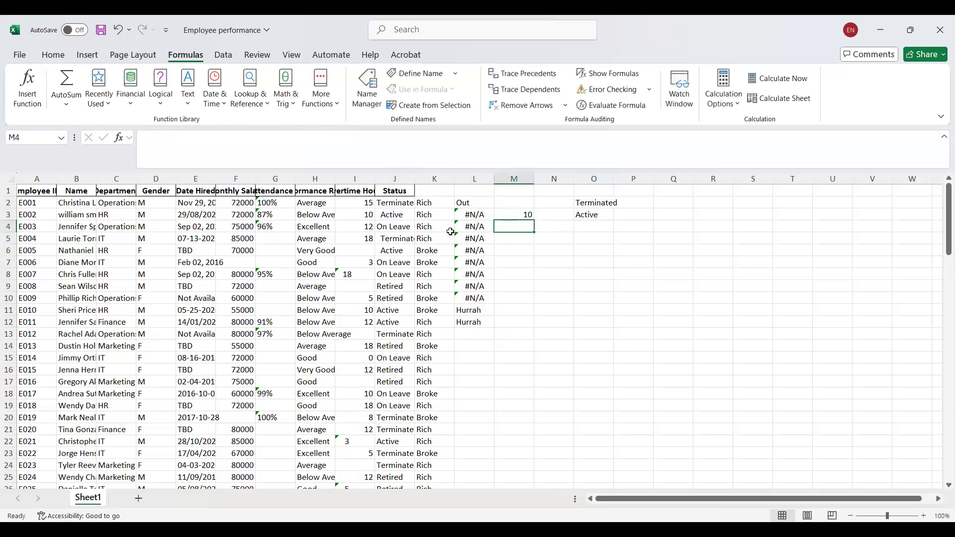
pyautogui.click(529, 215)
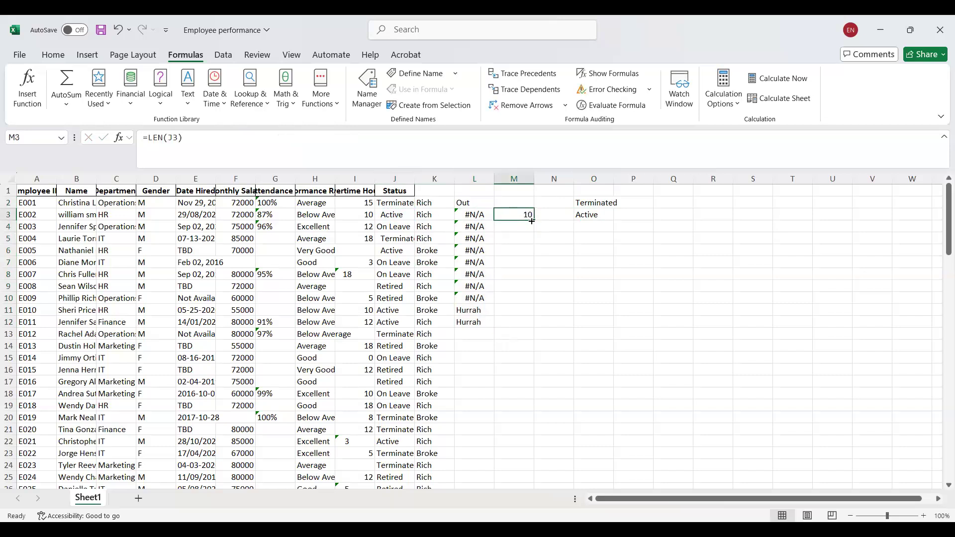
pyautogui.moveTo(536, 219); pyautogui.dragTo(531, 328)
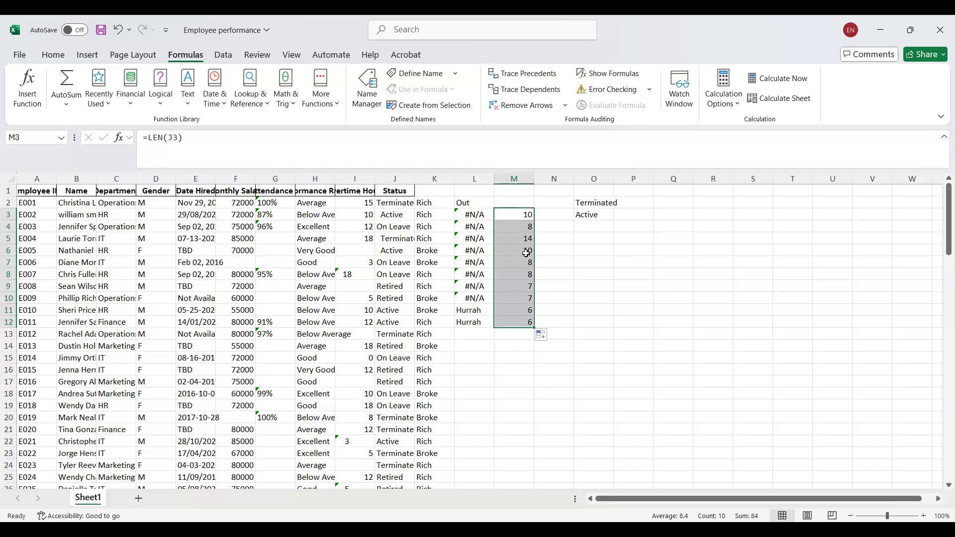
# Inspect the cell references used by the IFS formula in L4.
pyautogui.click(477, 226)
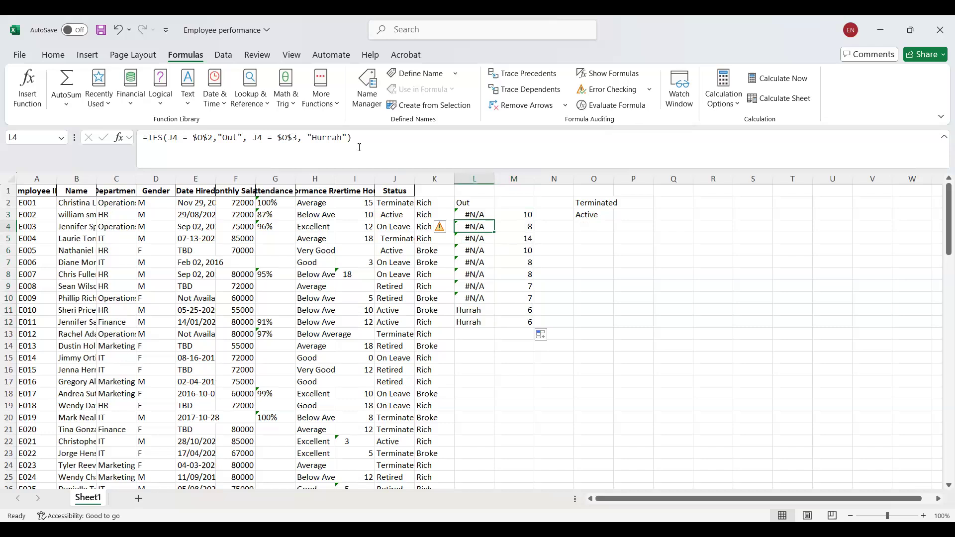
pyautogui.click(208, 141)
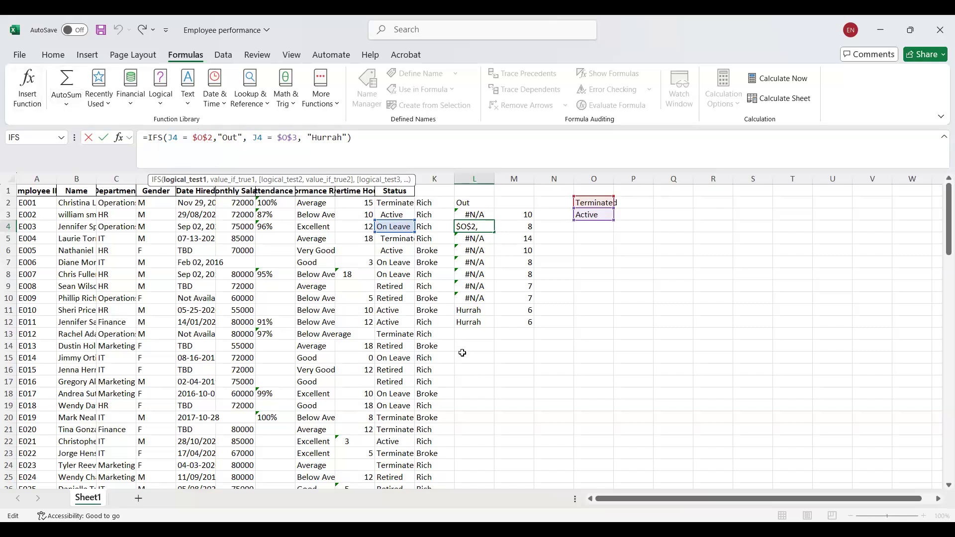
pyautogui.click(474, 369)
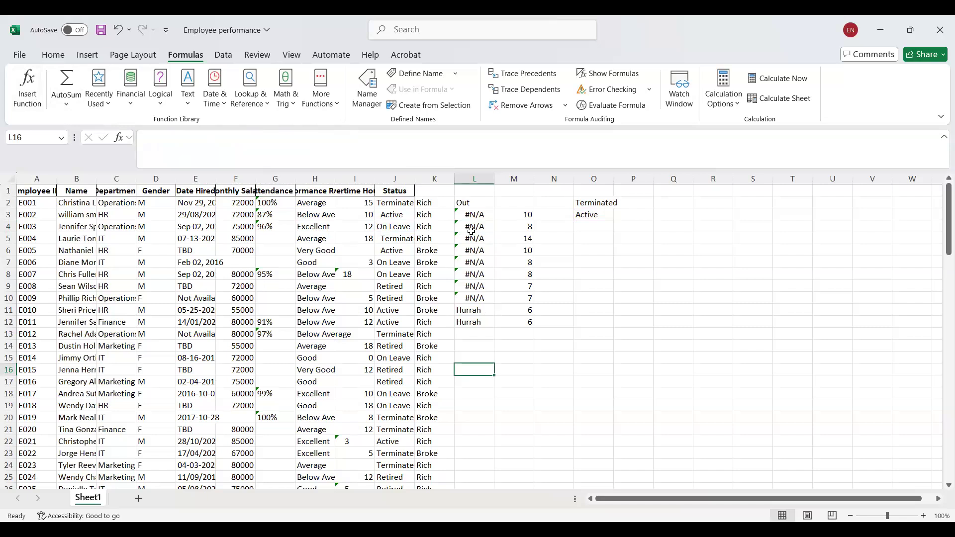
# Cycle the first J3 reference in the IFS formula in L3 through its absolute and mixed forms and back to relative.
pyautogui.click(472, 215)
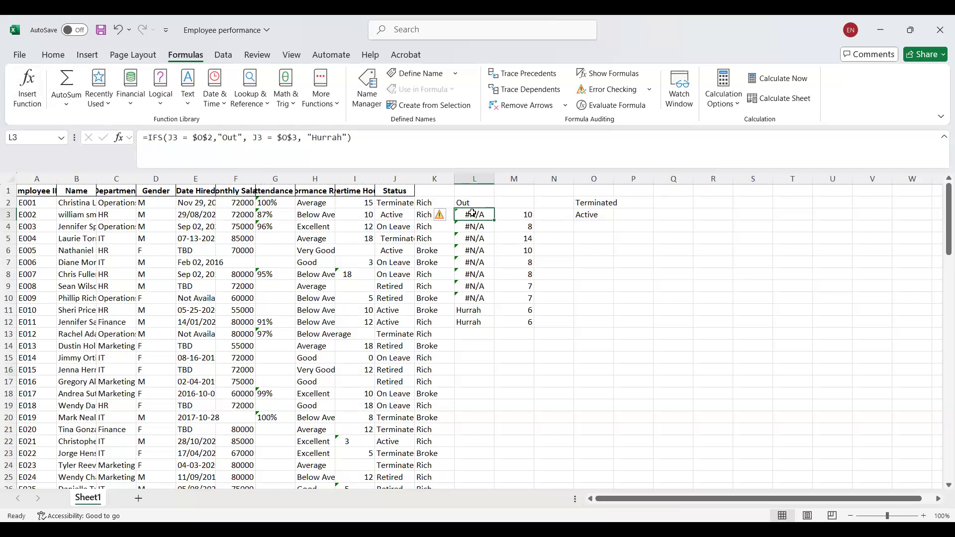
pyautogui.click(178, 133)
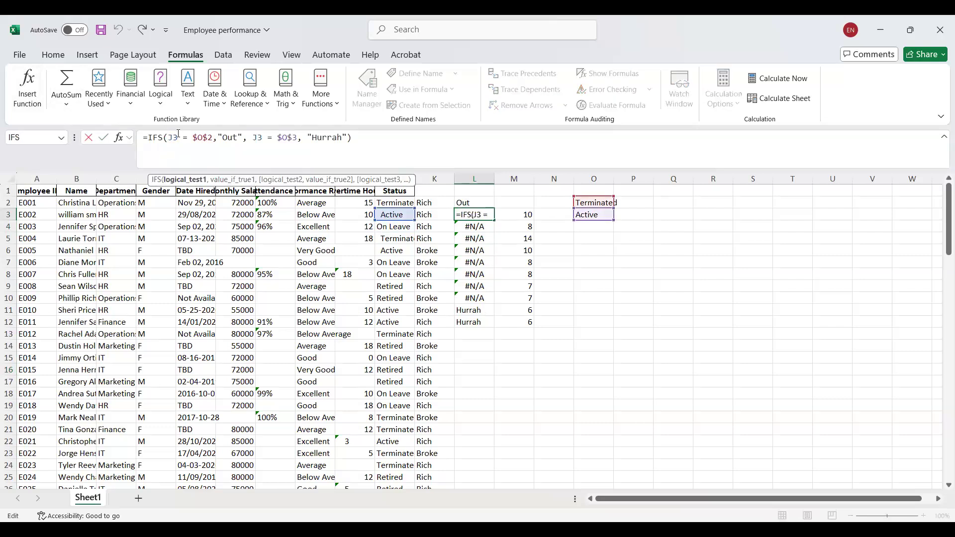
pyautogui.doubleClick(171, 137)
pyautogui.press('F4')
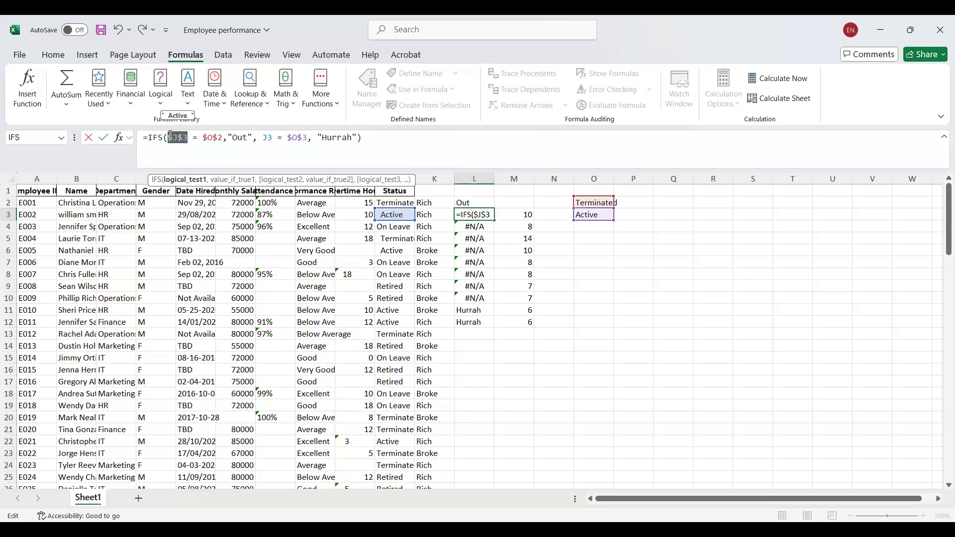
pyautogui.press('F4')
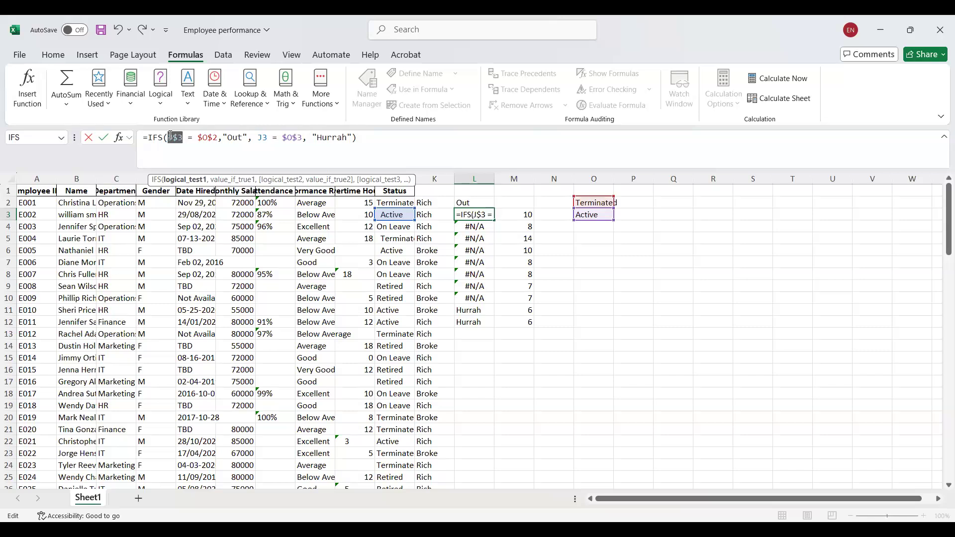
pyautogui.press('F4')
pyautogui.press('F4')
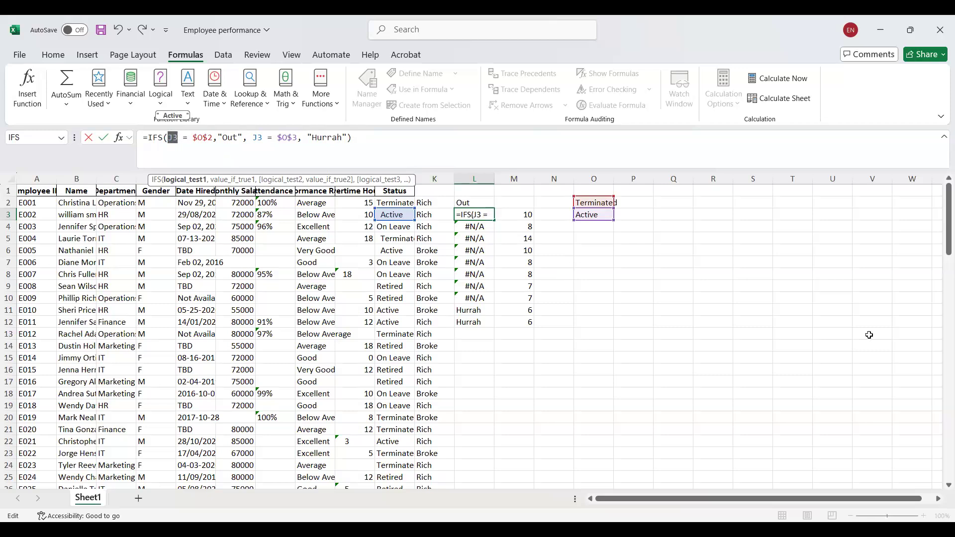
pyautogui.hotkey('alt', 'Tab')
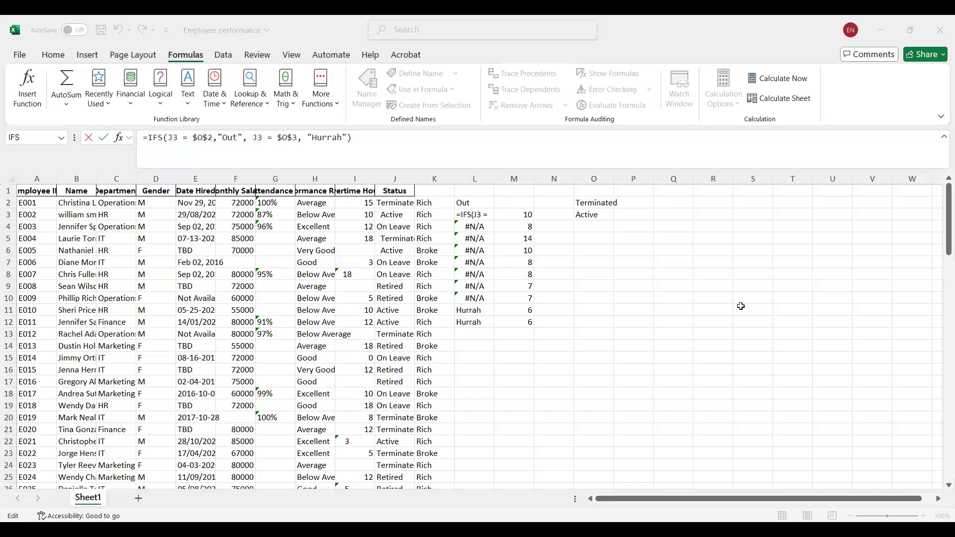
pyautogui.hotkey('alt', 'Tab')
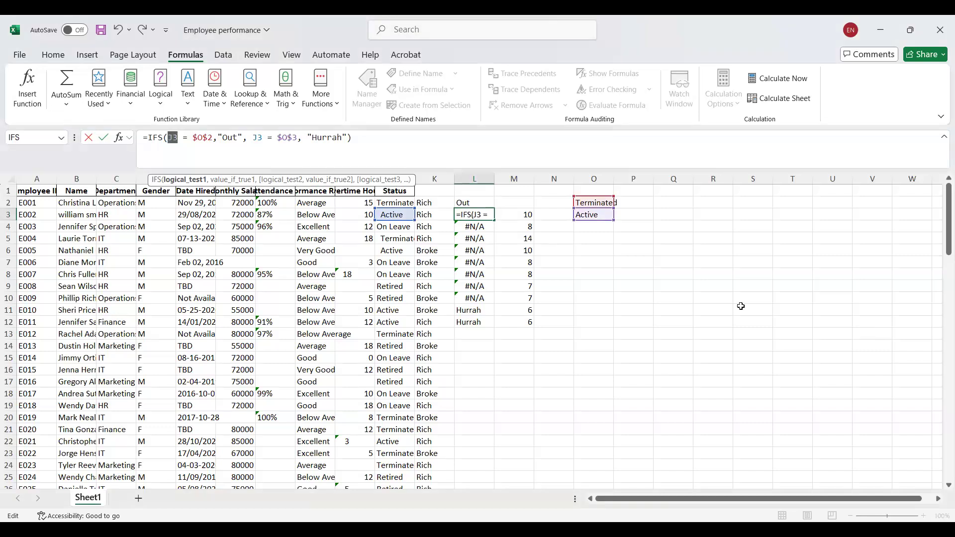
pyautogui.click(639, 214)
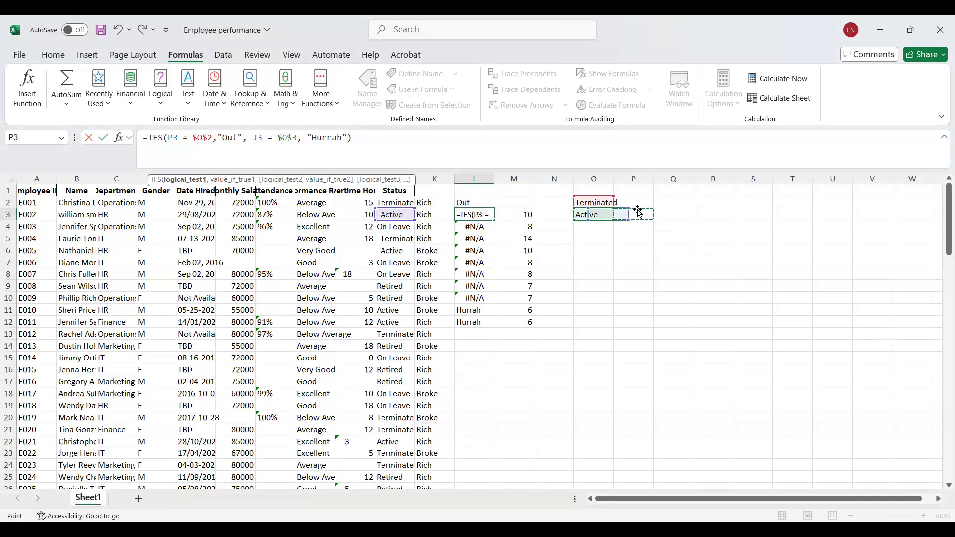
pyautogui.click(32, 90)
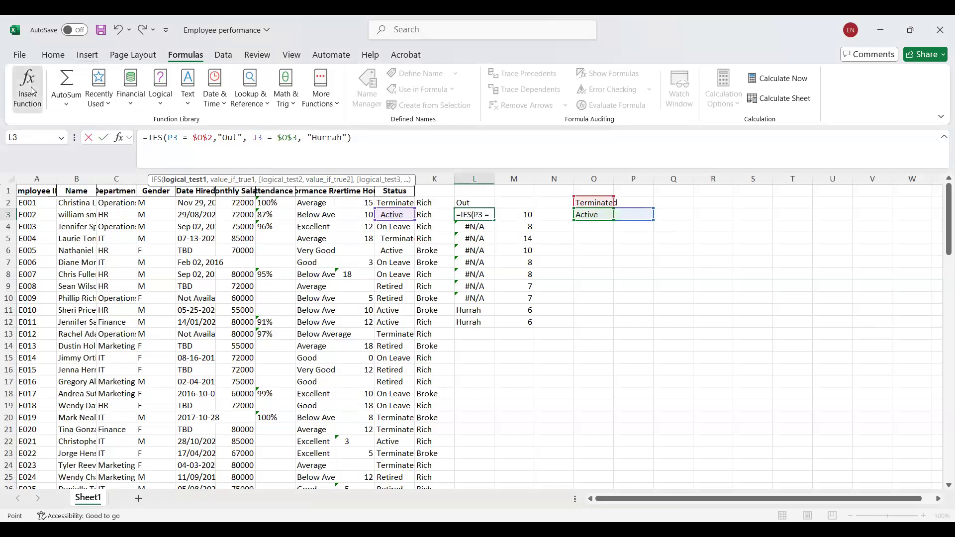
pyautogui.click(850, 350)
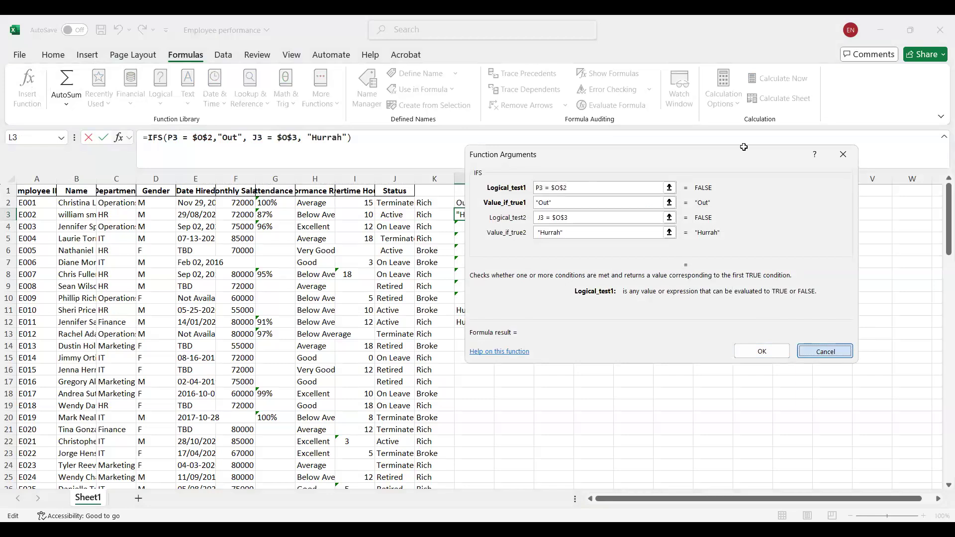
# Search the function list for "iferror" and insert the IFERROR function in Q3.
pyautogui.click(673, 221)
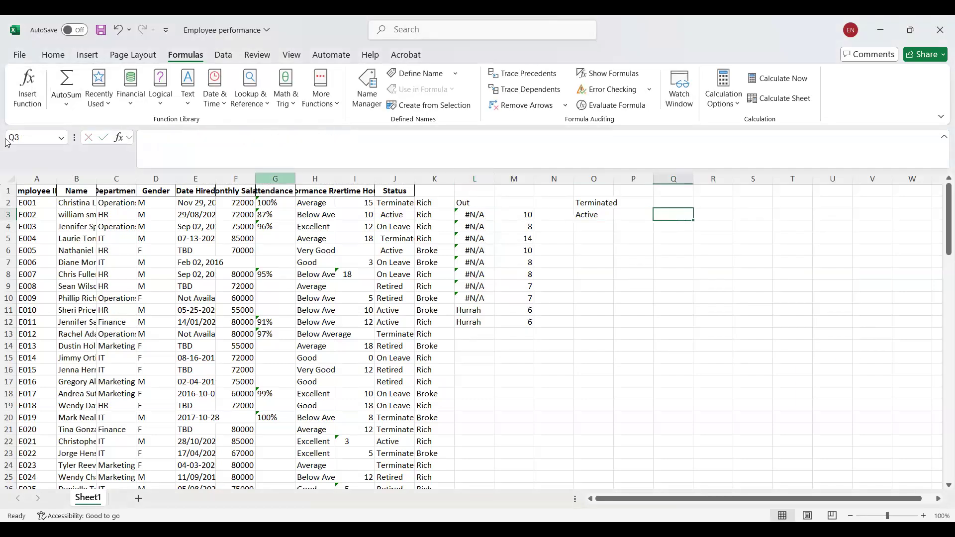
pyautogui.click(29, 97)
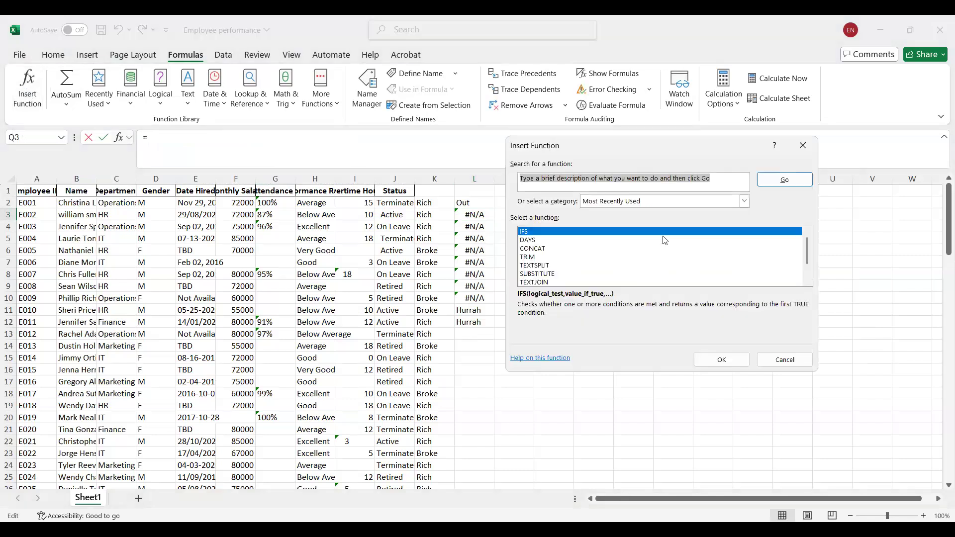
pyautogui.click(564, 179)
pyautogui.hotkey('ctrl', 'a')
pyautogui.write('if')
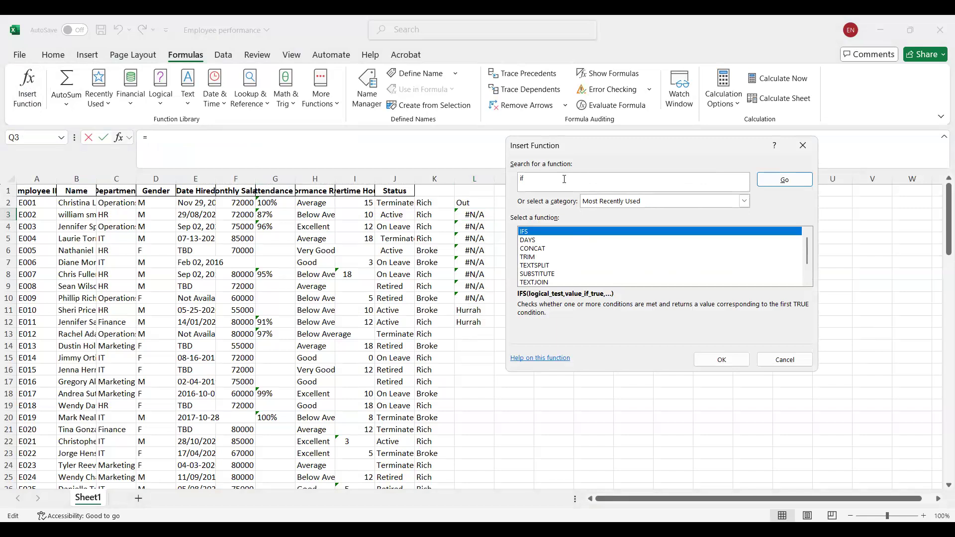
pyautogui.write('error')
pyautogui.press('Return')
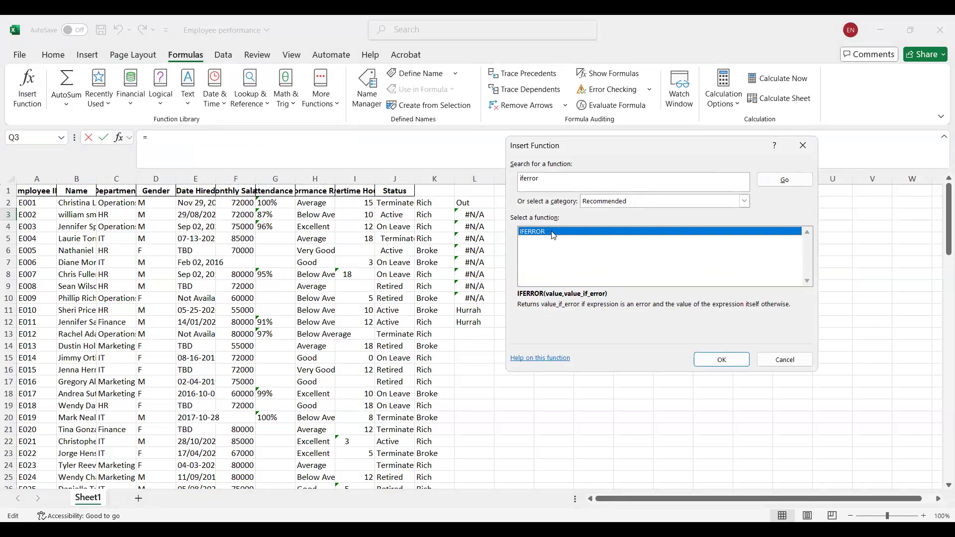
pyautogui.press('Return')
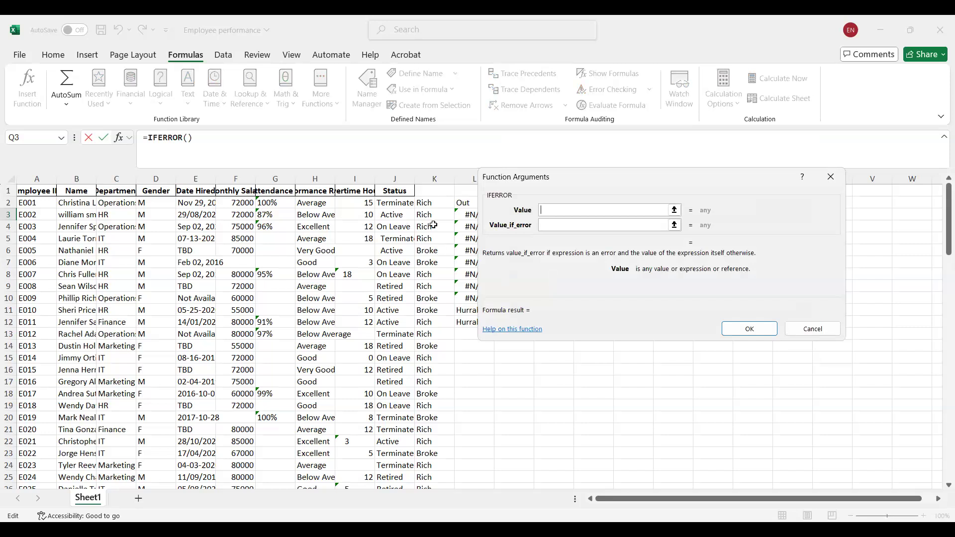
# Set IFERROR to evaluate L2 with "not out" as the error value, enter it, fill it from Q3 to Q8 and reselect L2.
pyautogui.click(461, 204)
pyautogui.click(560, 229)
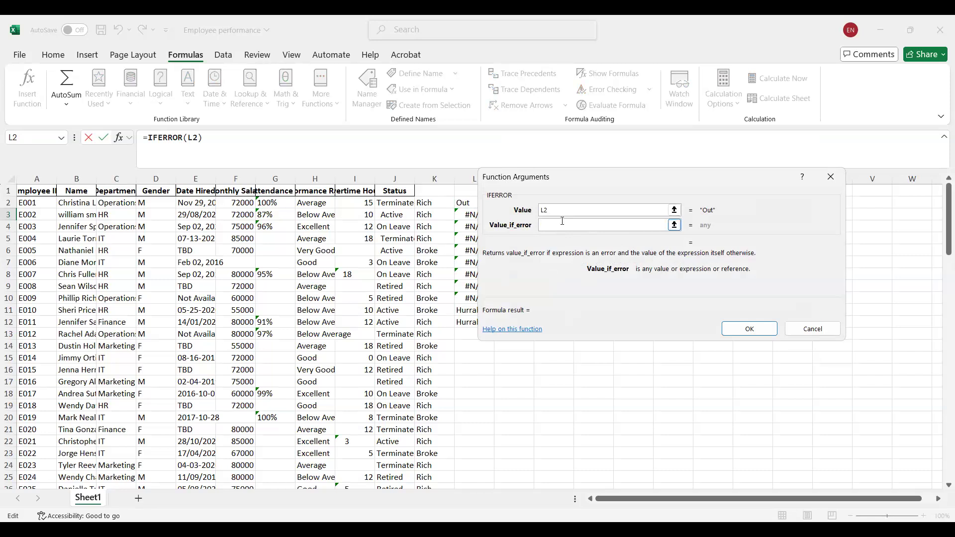
pyautogui.write('"not out"')
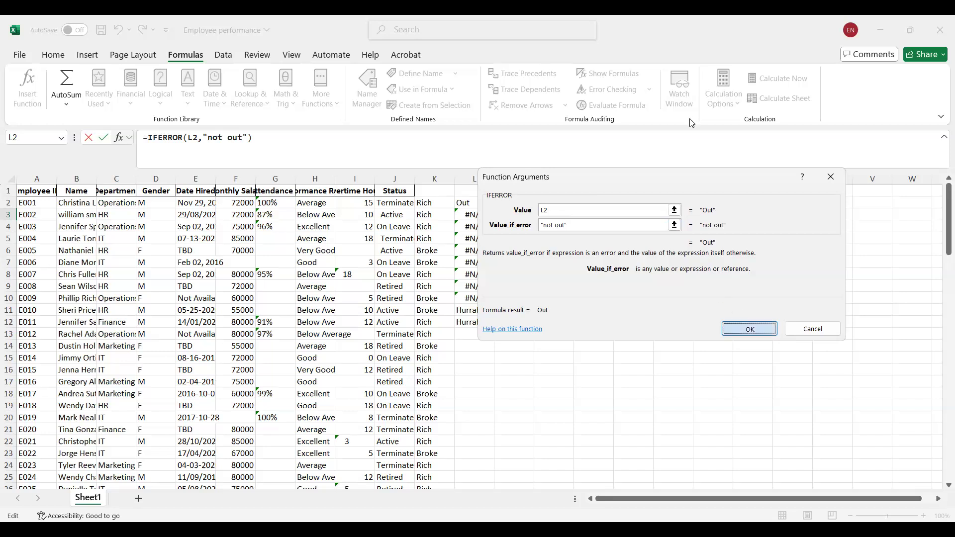
pyautogui.press('Return')
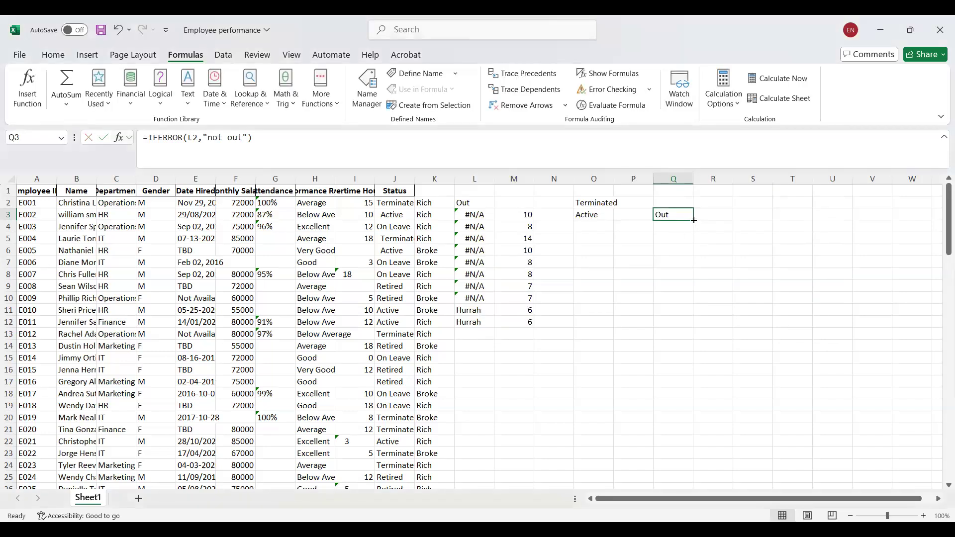
pyautogui.moveTo(690, 282); pyautogui.dragTo(690, 282)
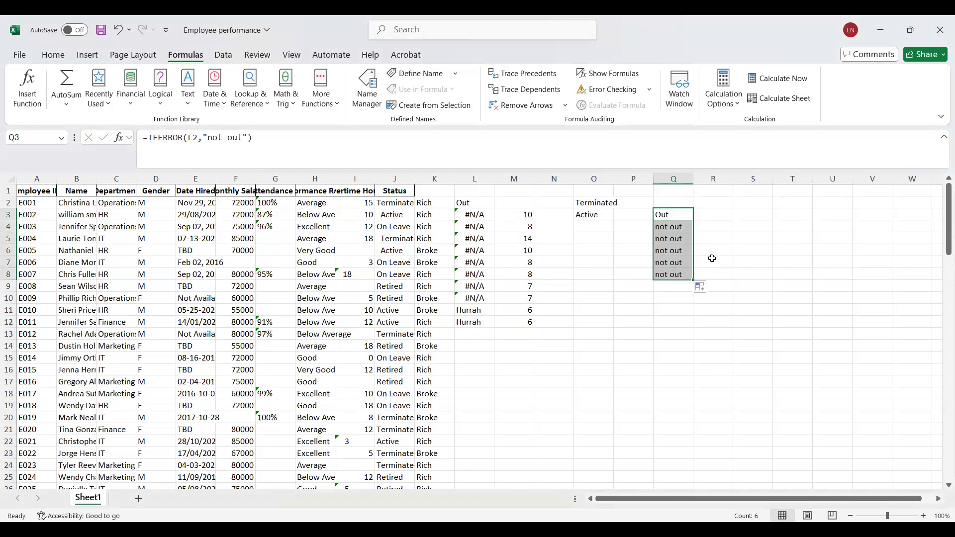
pyautogui.click(476, 201)
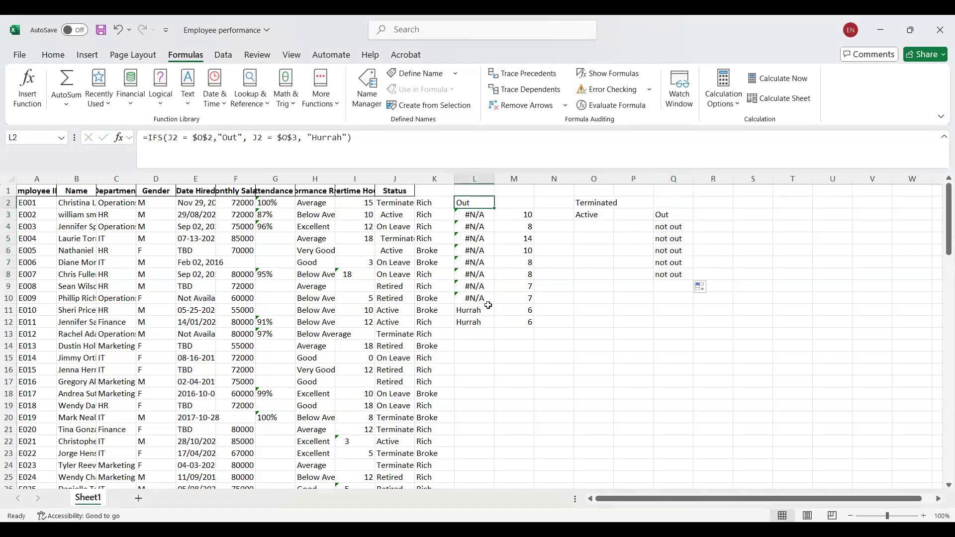
# Extend the IFERROR formula from Q3 down to Q12.
pyautogui.click(675, 217)
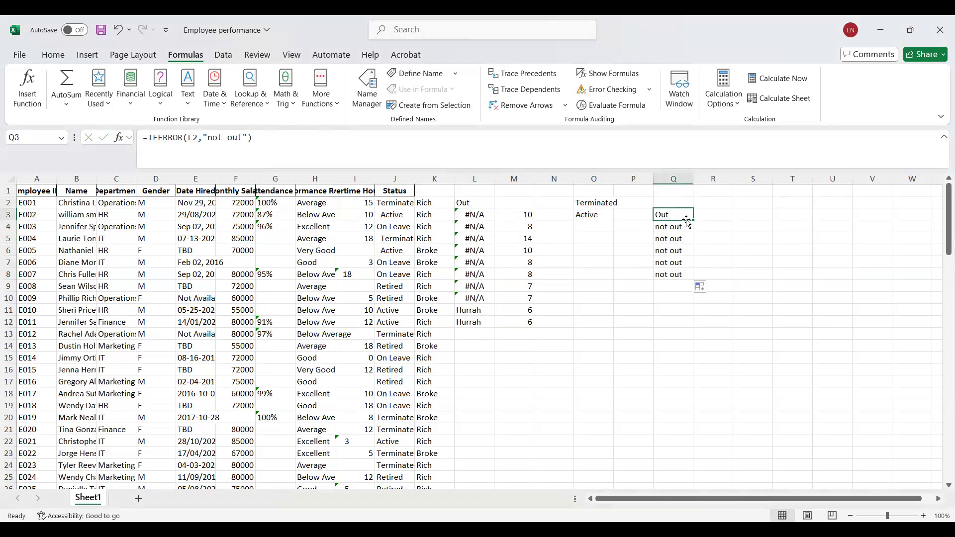
pyautogui.moveTo(693, 220); pyautogui.dragTo(685, 324)
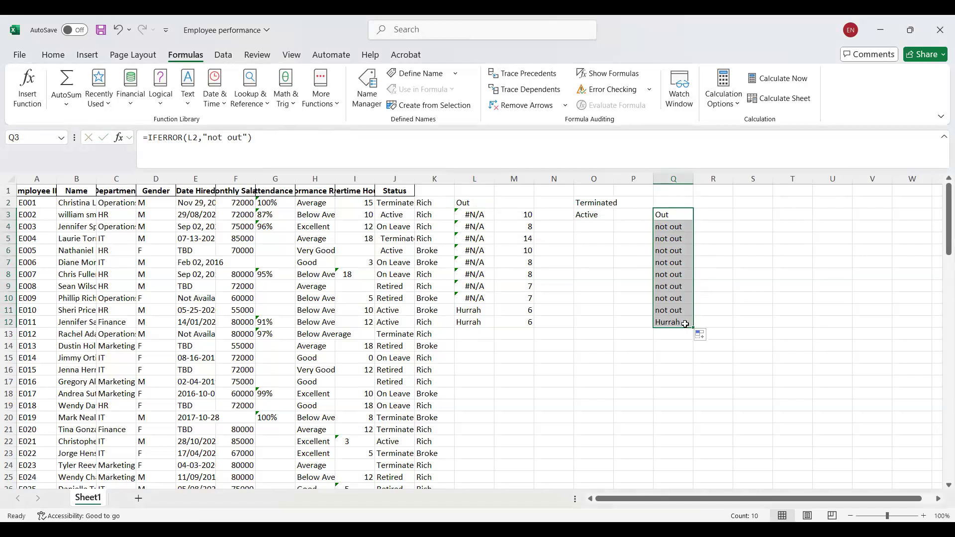
# Nest the IFS formula in L3 inside an IFERROR function.
pyautogui.click(487, 214)
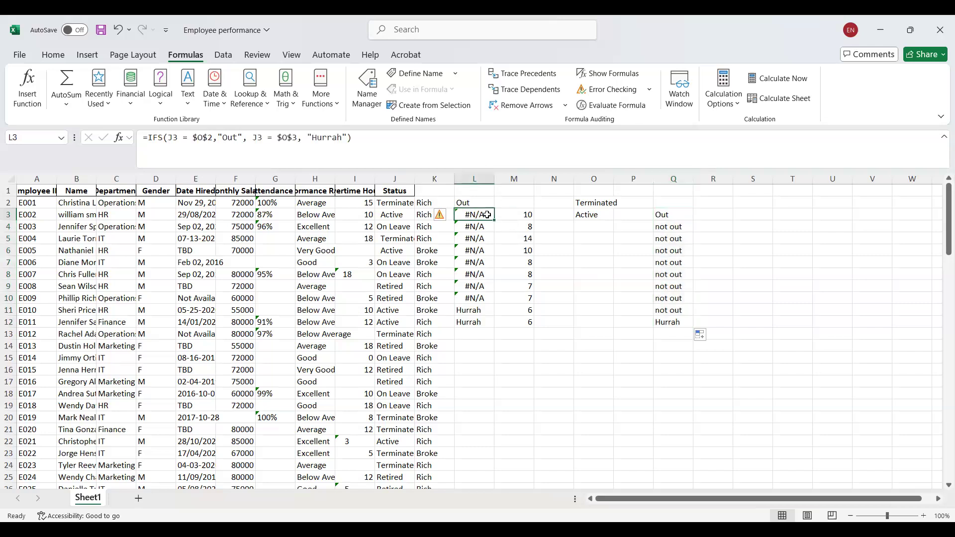
pyautogui.click(151, 138)
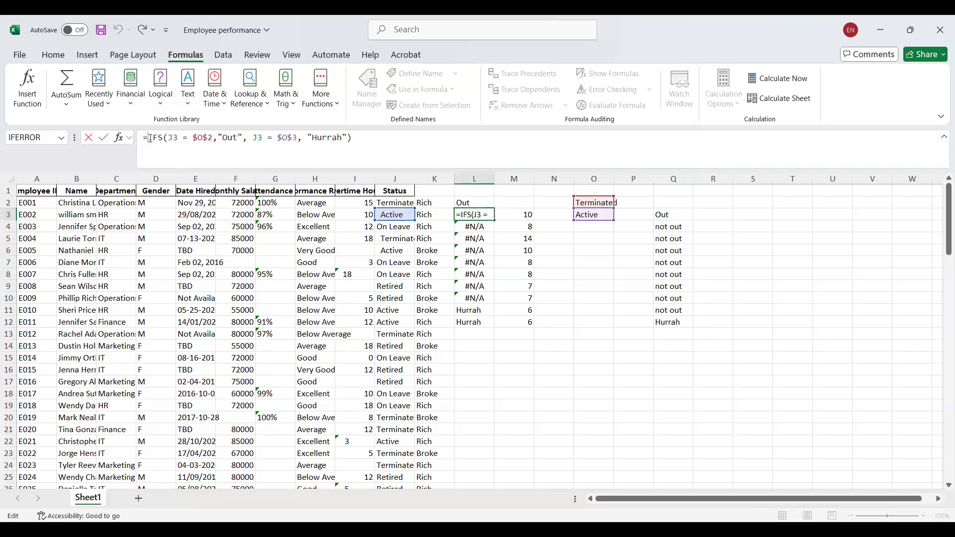
pyautogui.write('IF')
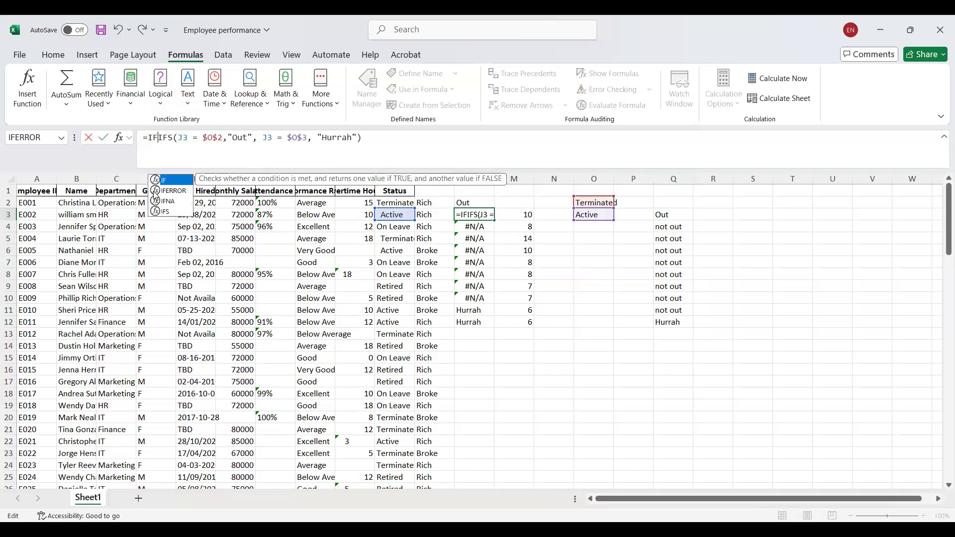
pyautogui.click(181, 196)
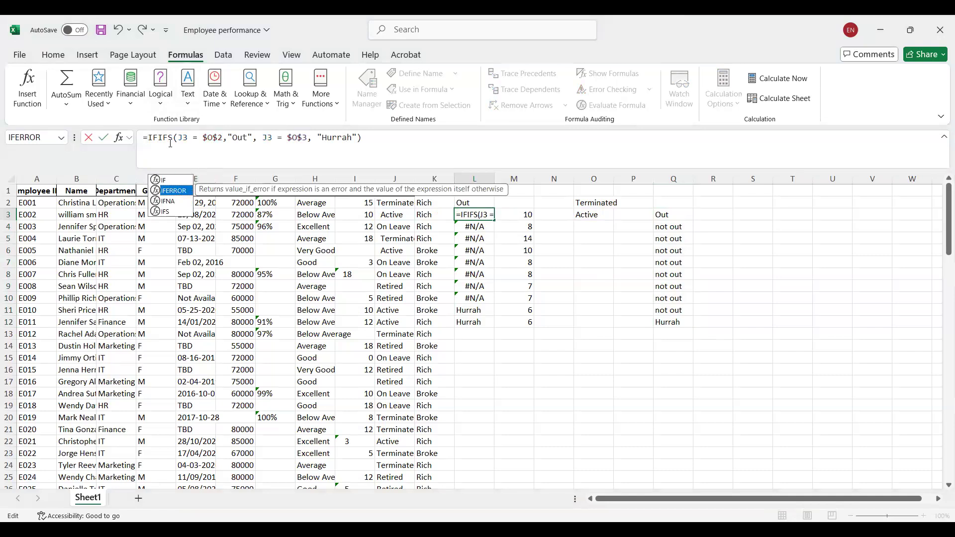
pyautogui.doubleClick(176, 194)
pyautogui.click(404, 136)
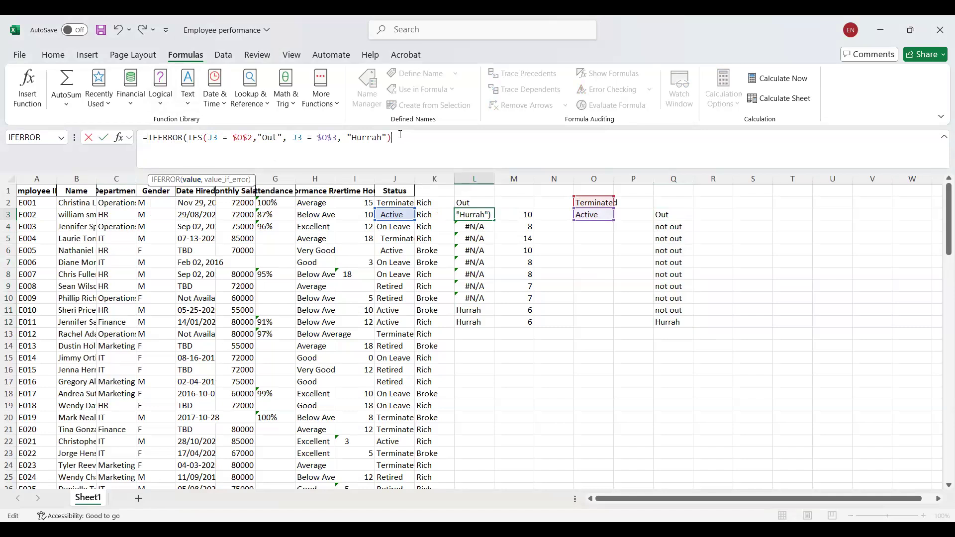
# Add "no entry" as the error value of the IFERROR formula in L3 and enter it.
pyautogui.write(', "')
pyautogui.write('not cor')
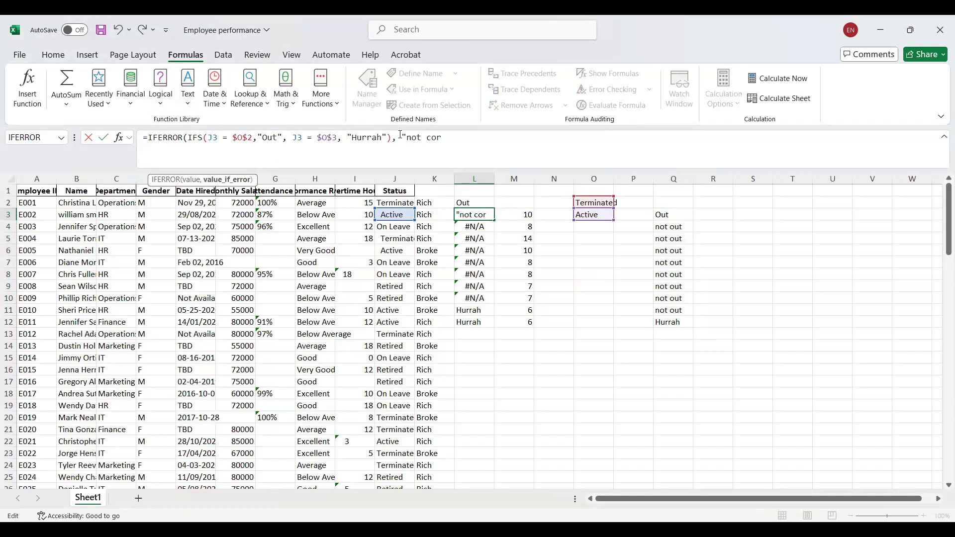
pyautogui.write('rec')
pyautogui.press('BackSpace')
pyautogui.press('BackSpace')
pyautogui.press('BackSpace')
pyautogui.press('BackSpace')
pyautogui.press('BackSpace')
pyautogui.press('BackSpace')
pyautogui.press('BackSpace')
pyautogui.press('BackSpace')
pyautogui.write('entry"')
pyautogui.press('Return')
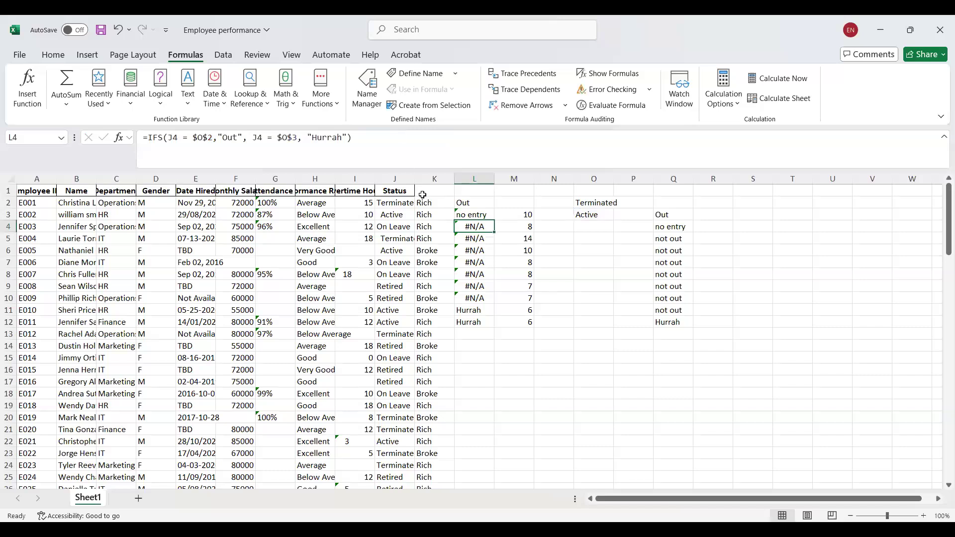
# Fill the IFS formula from L2 down to L12.
pyautogui.click(490, 201)
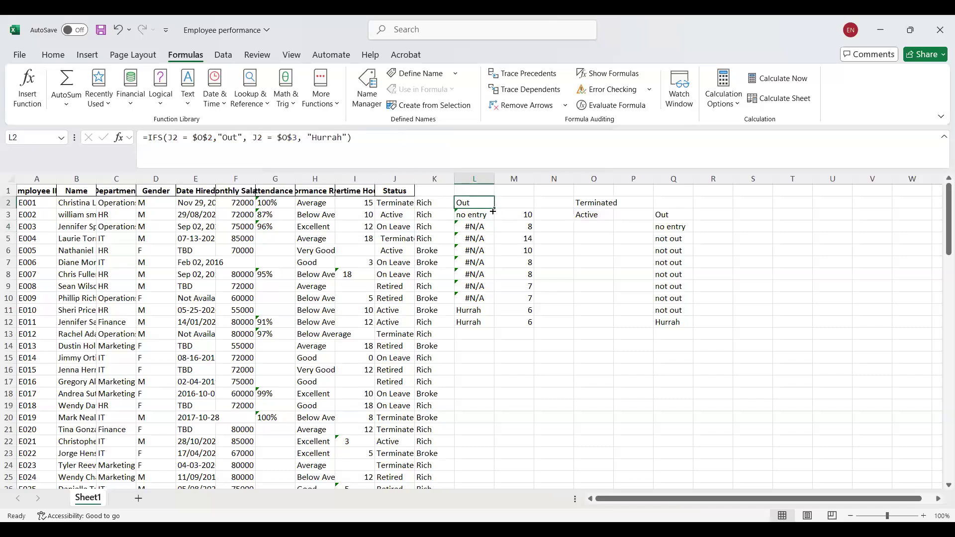
pyautogui.moveTo(494, 208); pyautogui.dragTo(485, 329)
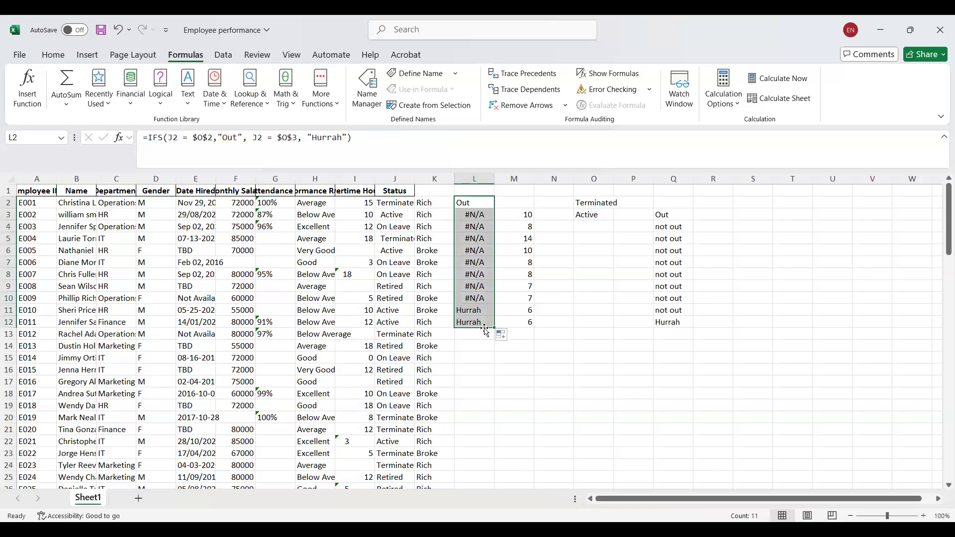
pyautogui.click(481, 218)
# Wrap the IFS formula in L2 in IFERROR with "no entry" as the error value and fill it down to L12.
pyautogui.click(477, 207)
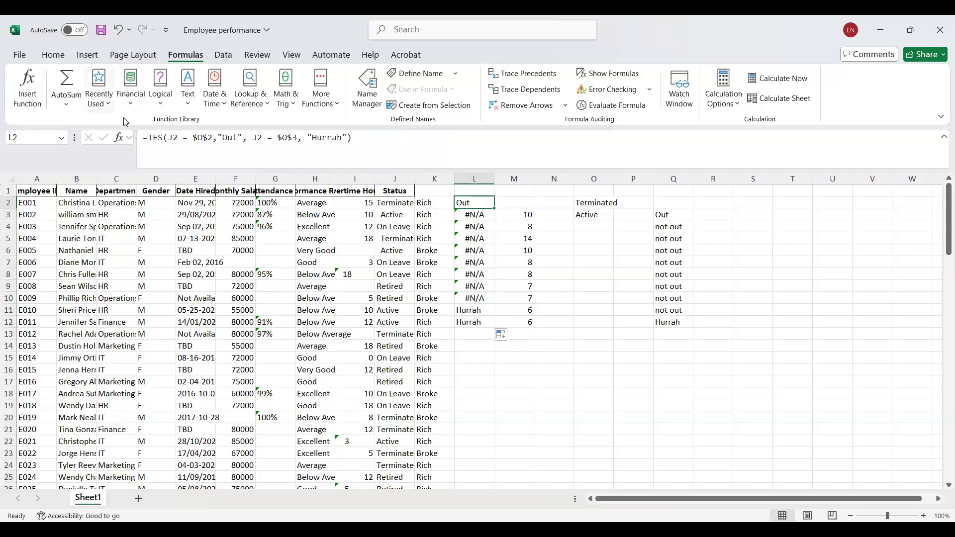
pyautogui.click(150, 135)
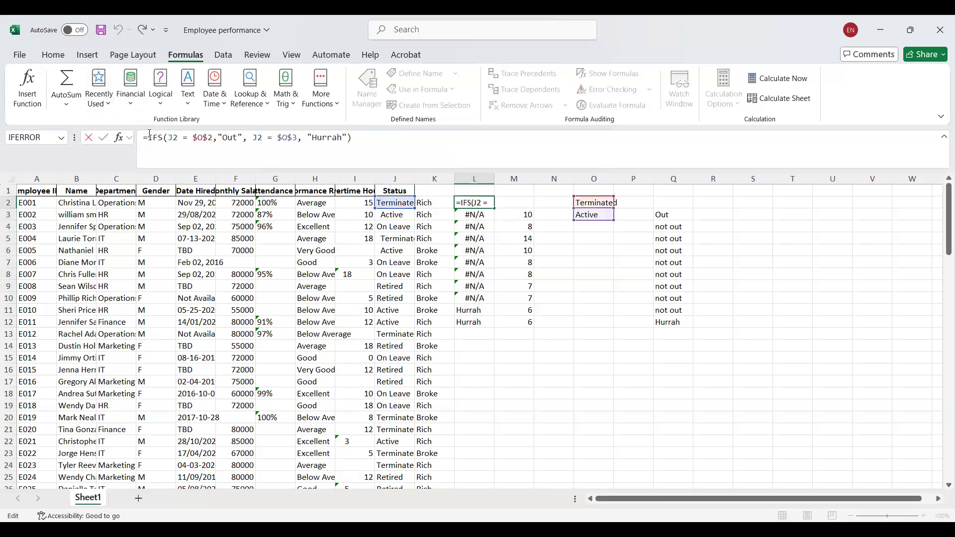
pyautogui.write('IF')
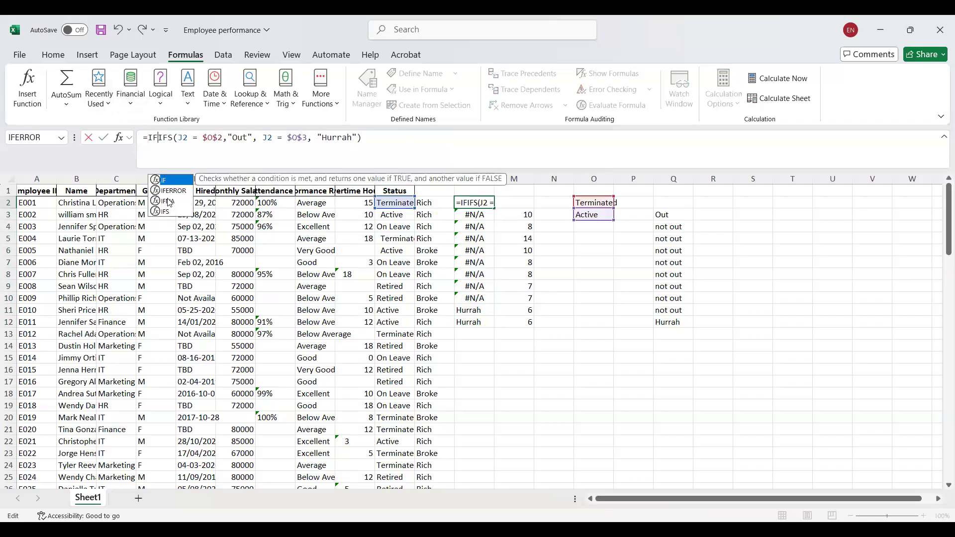
pyautogui.doubleClick(180, 190)
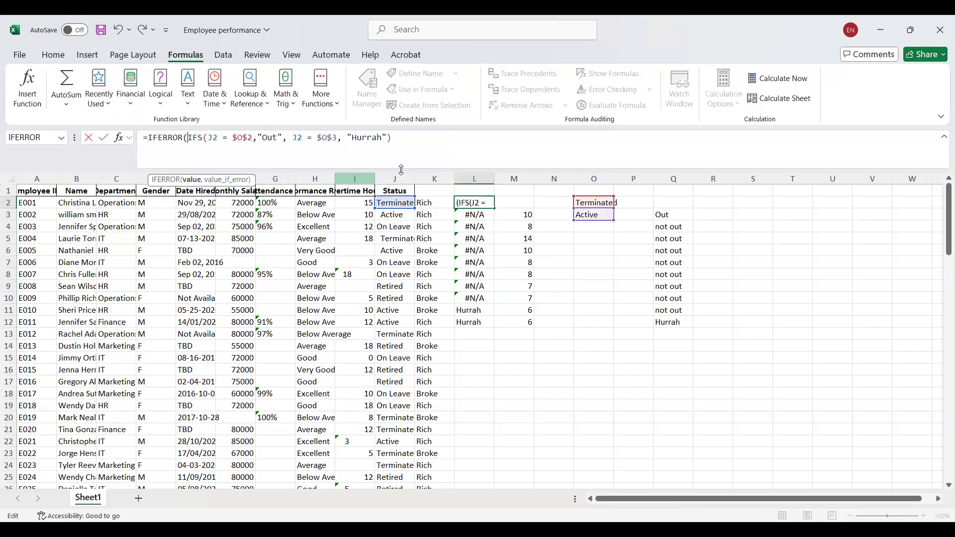
pyautogui.click(404, 140)
pyautogui.write(',"no ent')
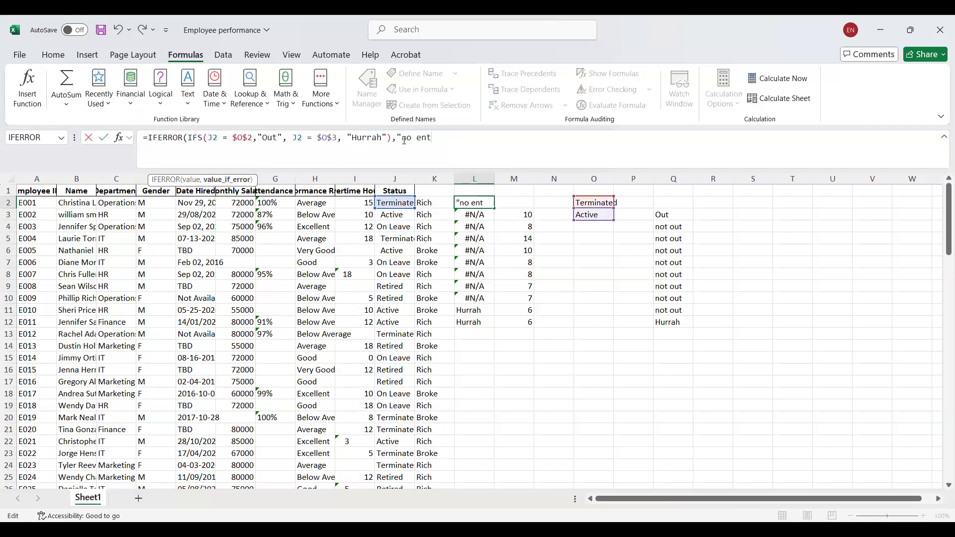
pyautogui.write('ry")')
pyautogui.press('Return')
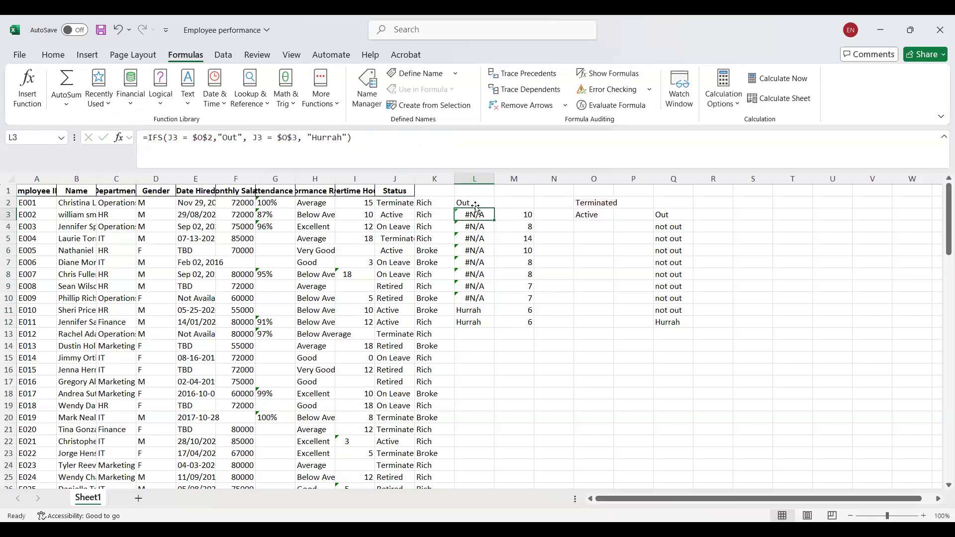
pyautogui.click(476, 203)
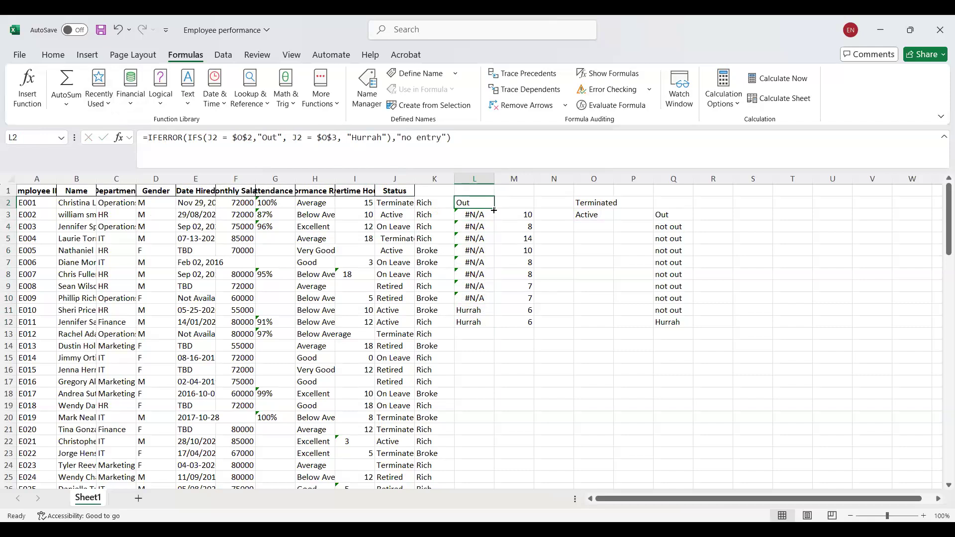
pyautogui.moveTo(495, 206); pyautogui.dragTo(483, 332)
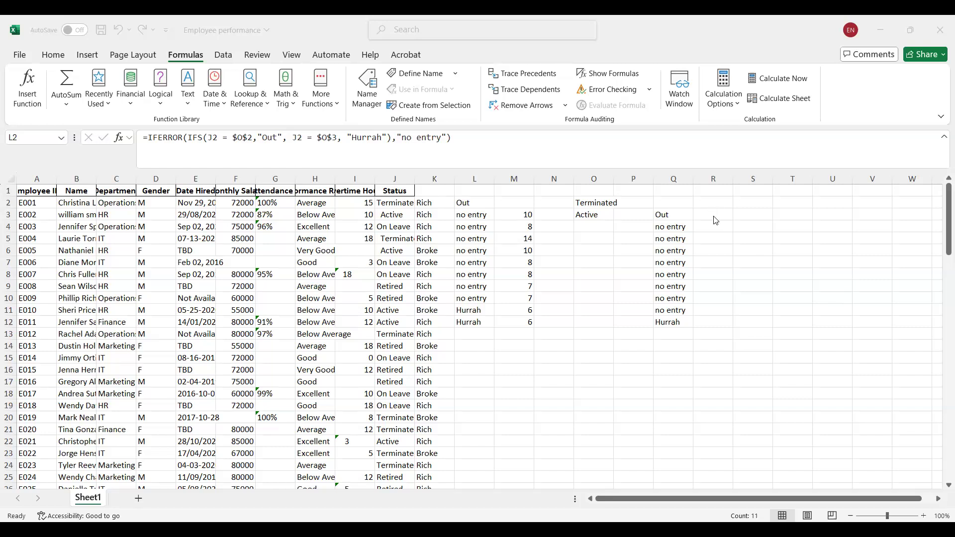
# Add the column headers "IF" in K1 and "IFS" in L1.
pyautogui.click(730, 215)
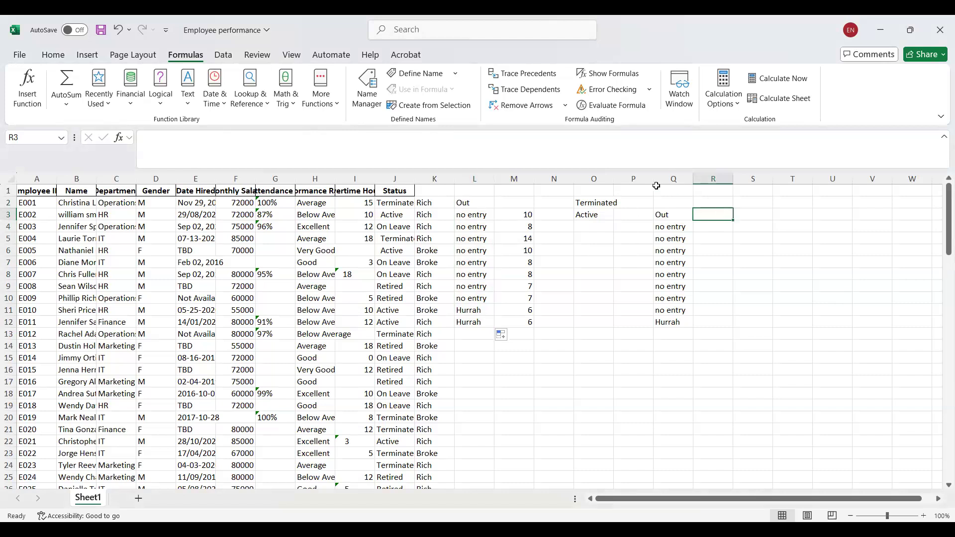
pyautogui.click(471, 188)
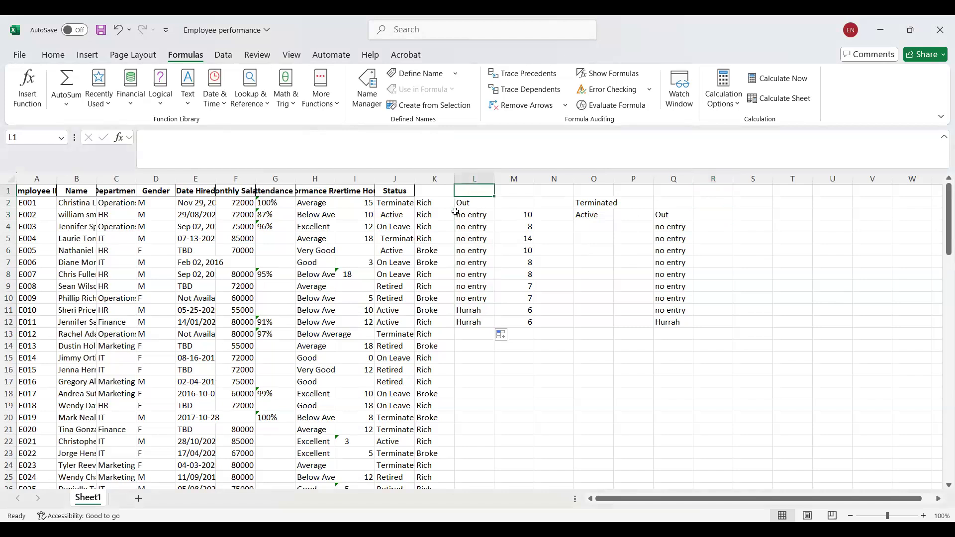
pyautogui.click(422, 198)
pyautogui.click(429, 192)
pyautogui.write('IF')
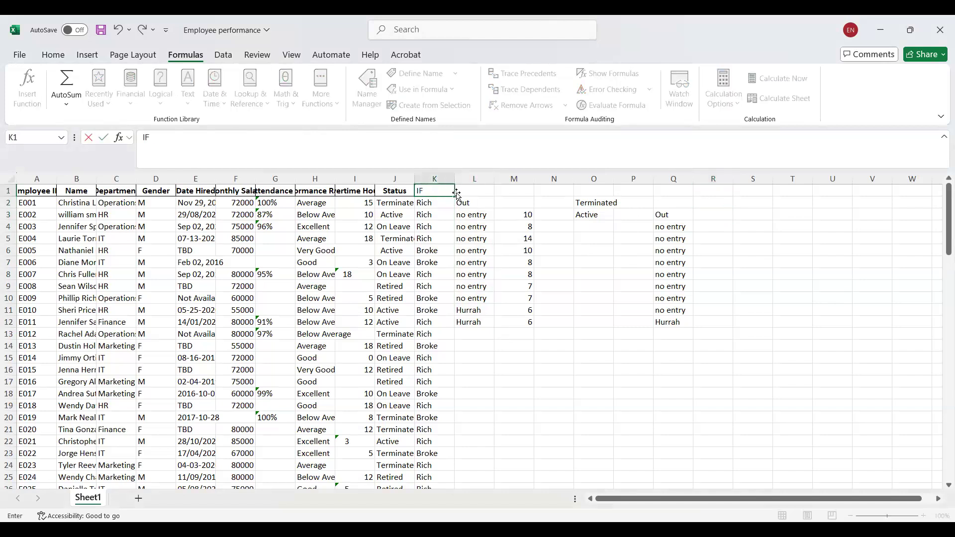
pyautogui.click(477, 194)
pyautogui.write('IFS')
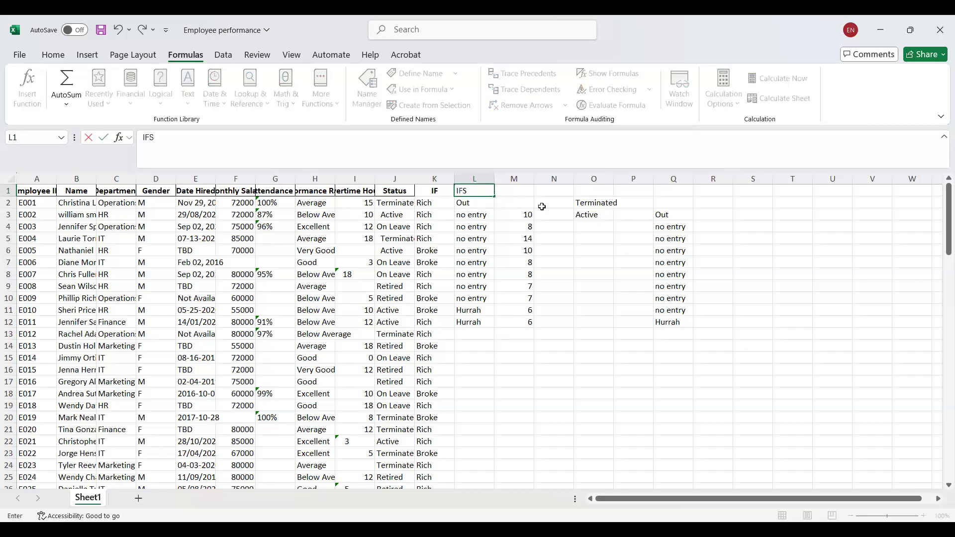
pyautogui.click(669, 194)
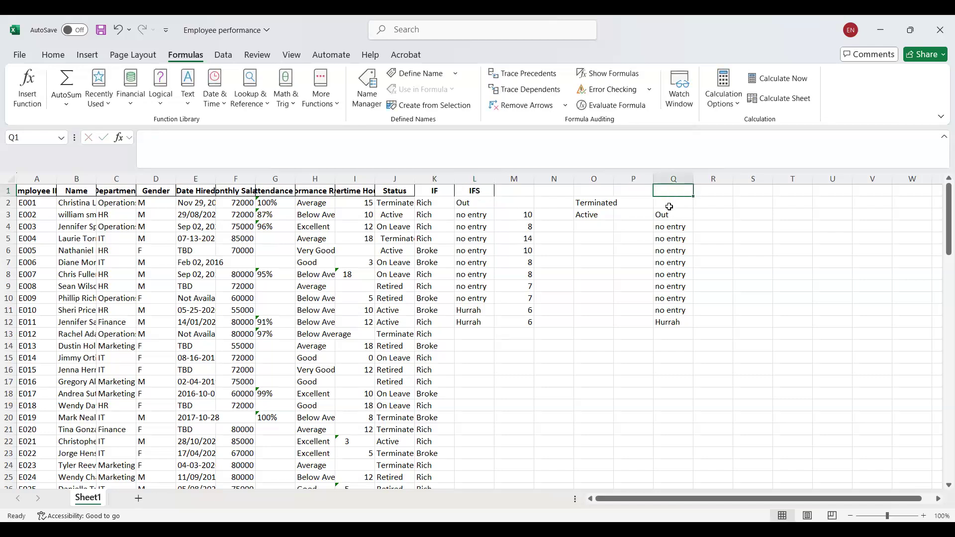
# Change the header in L1 to "Ifs/iferrror".
pyautogui.doubleClick(488, 188)
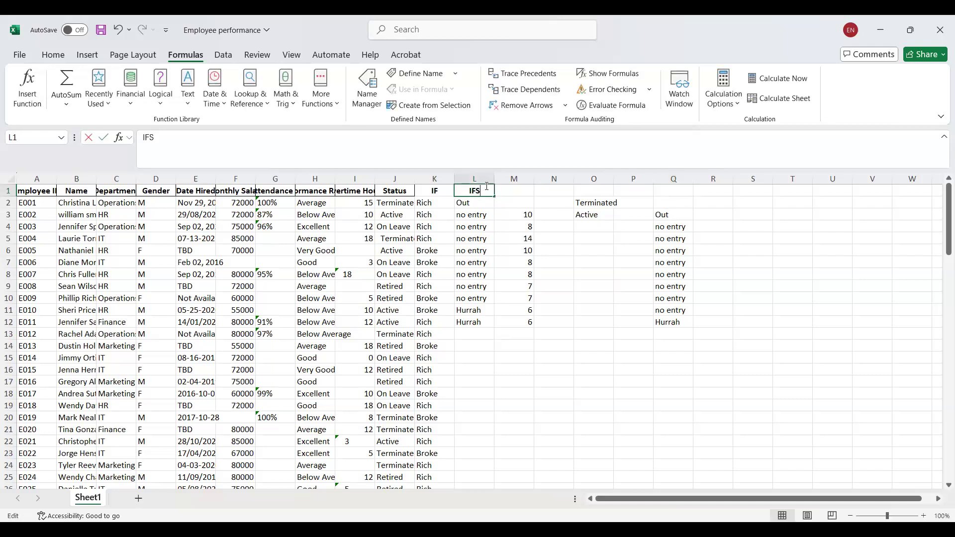
pyautogui.press('BackSpace')
pyautogui.write('e')
pyautogui.press('BackSpace')
pyautogui.write('se')
pyautogui.press('BackSpace')
pyautogui.write('/')
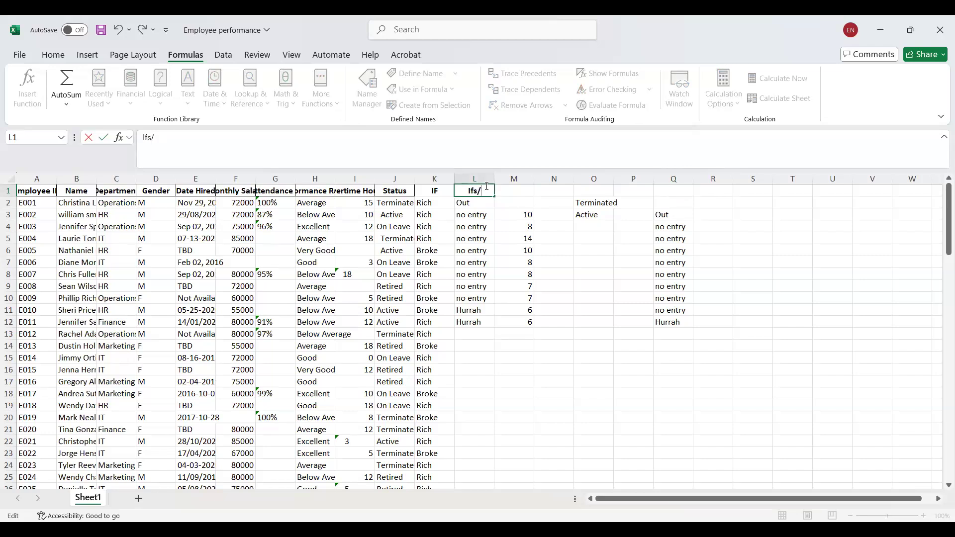
pyautogui.write('iferrror')
pyautogui.click(474, 369)
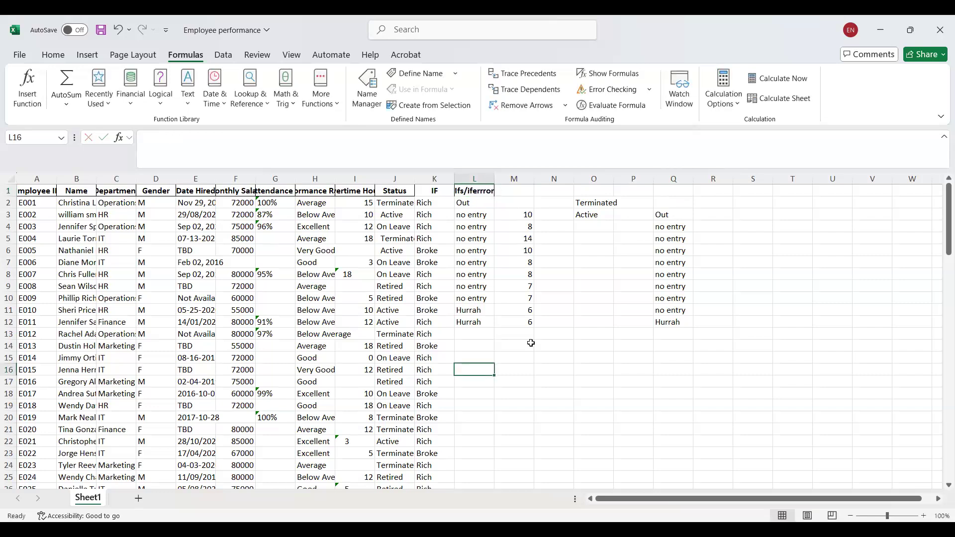
# Enter the header "AND" in R1, then search the function list for "and" and insert the AND function in R2.
pyautogui.click(709, 190)
pyautogui.write('AND')
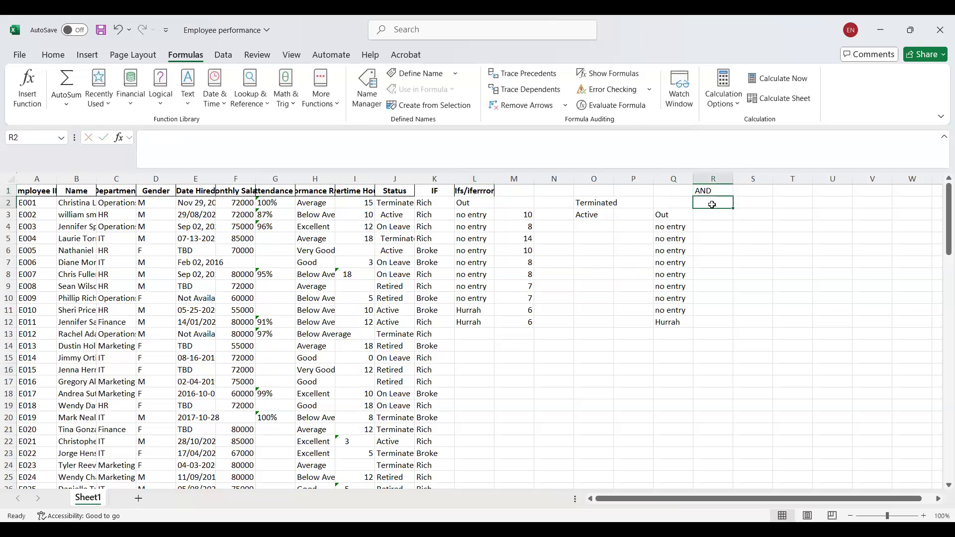
pyautogui.click(30, 89)
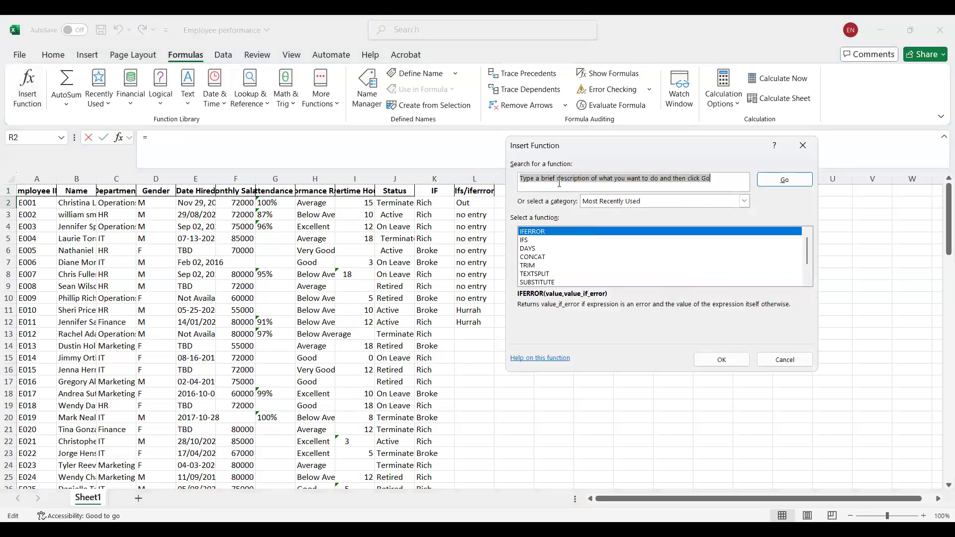
pyautogui.click(559, 183)
pyautogui.hotkey('ctrl', 'a')
pyautogui.write('and')
pyautogui.press('Return')
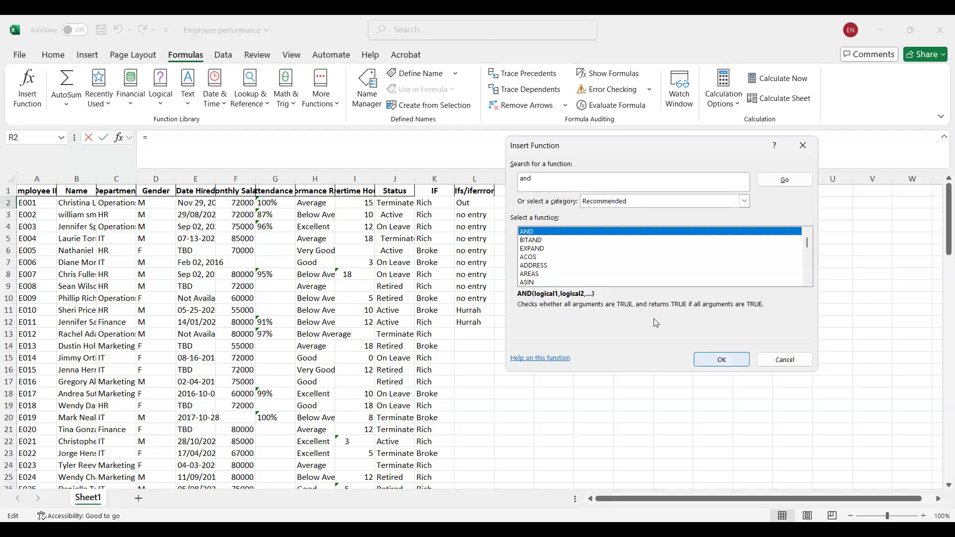
pyautogui.press('Return')
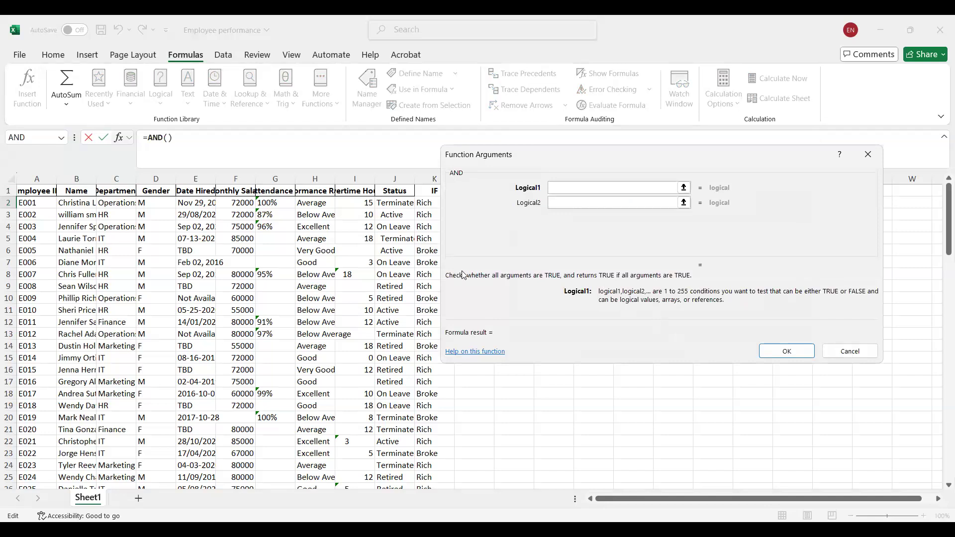
# Set the AND conditions to F2 > 70000 and J2 ="Active".
pyautogui.click(244, 206)
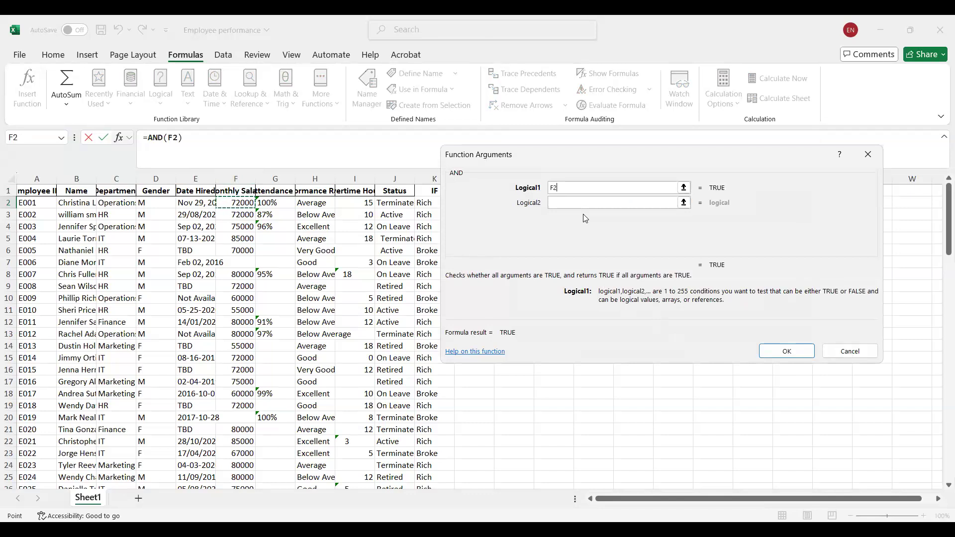
pyautogui.write('> 3')
pyautogui.press('BackSpace')
pyautogui.write('70000')
pyautogui.click(569, 202)
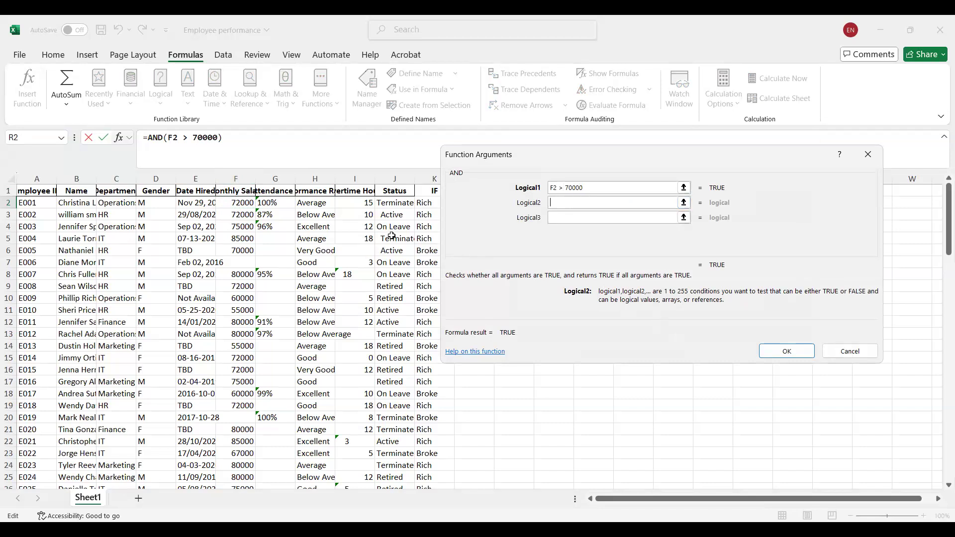
pyautogui.click(397, 204)
pyautogui.write('="')
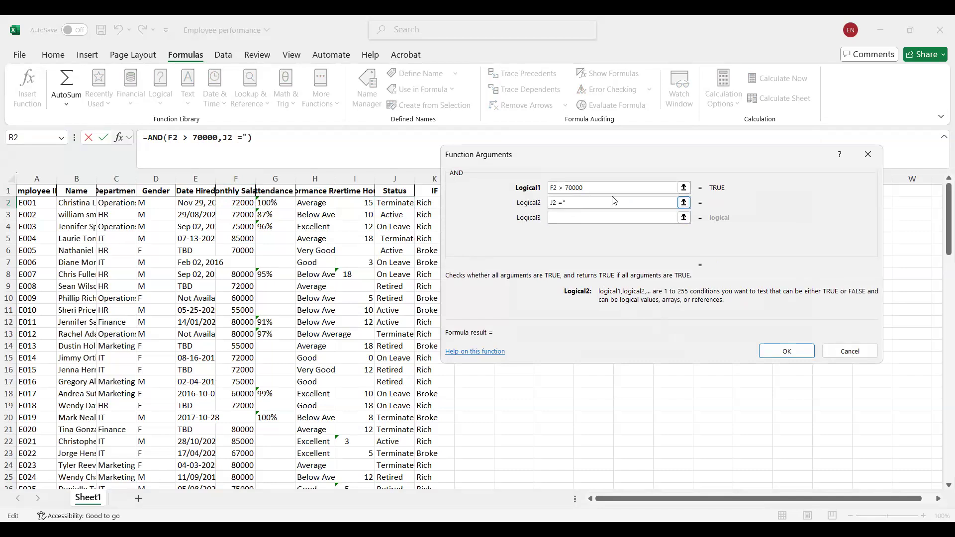
pyautogui.write('Active"')
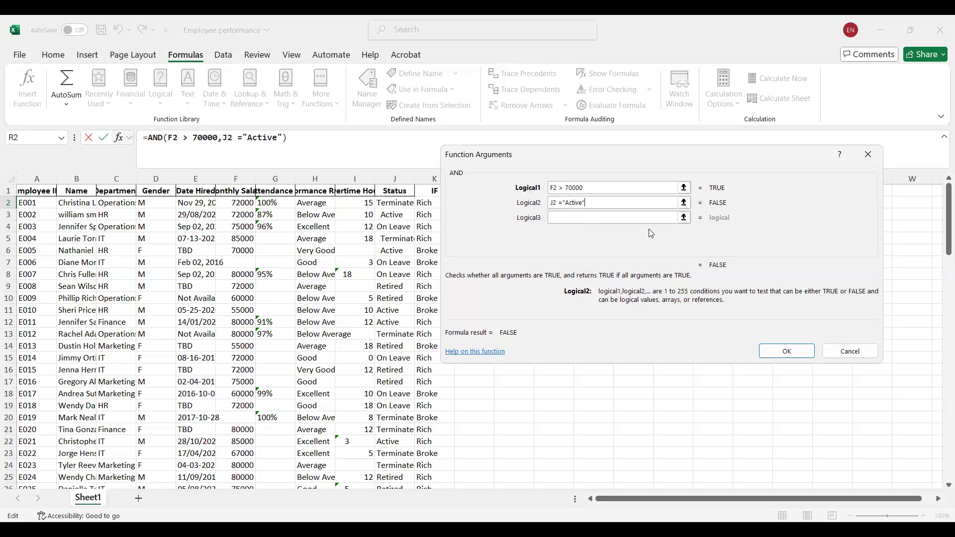
# Copy the completed AND formula from R2 down through R36 and select row 12 to check its conditions.
pyautogui.click(788, 352)
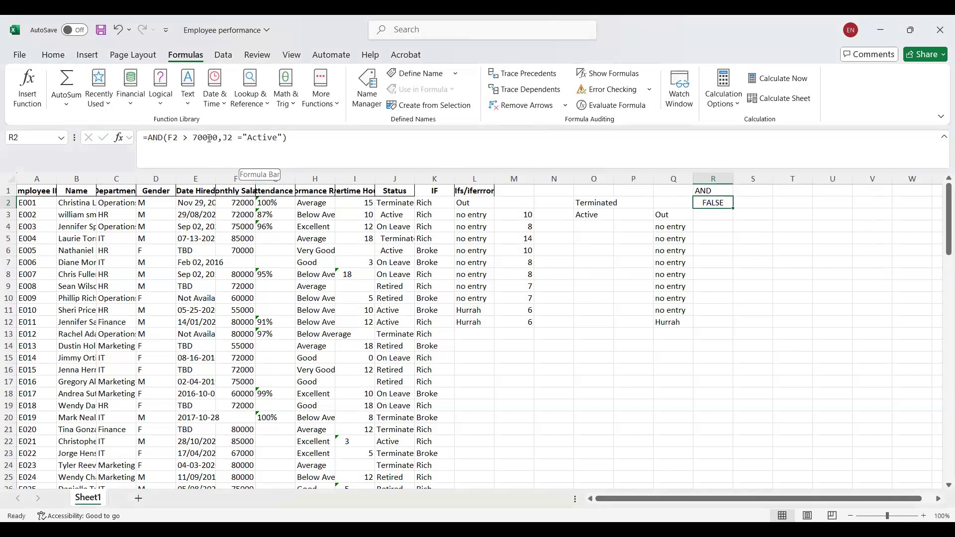
pyautogui.click(397, 202)
pyautogui.click(730, 203)
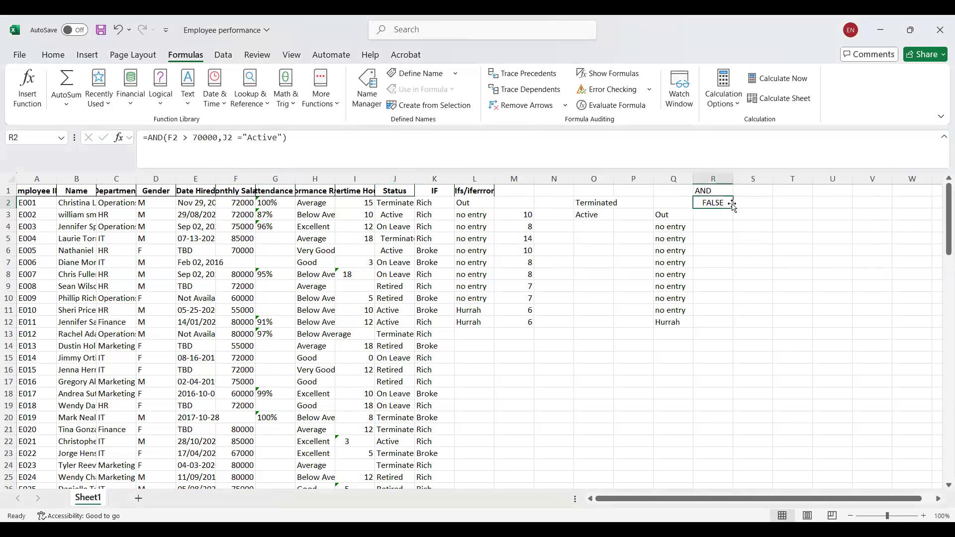
pyautogui.moveTo(734, 208); pyautogui.dragTo(734, 208)
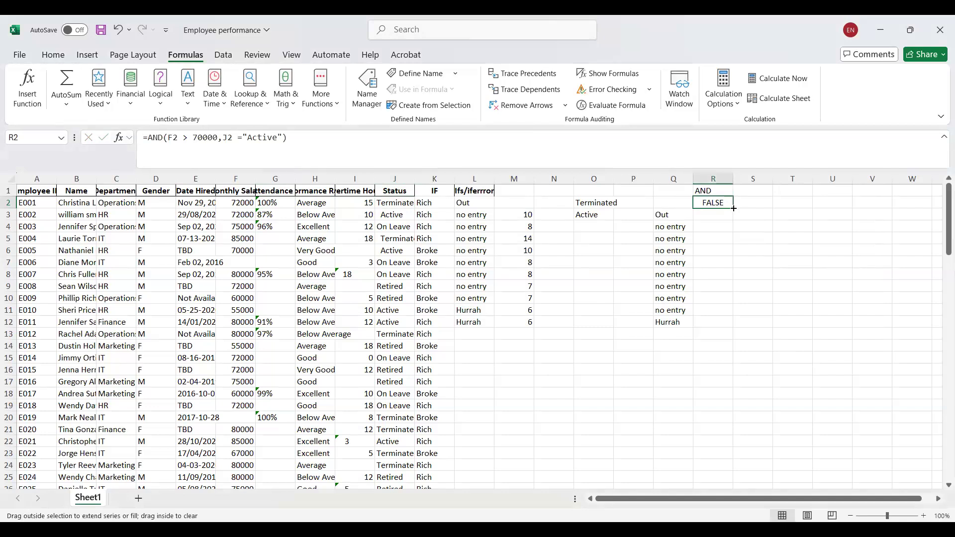
pyautogui.moveTo(733, 225); pyautogui.dragTo(731, 471)
pyautogui.moveTo(948, 278); pyautogui.dragTo(929, 209)
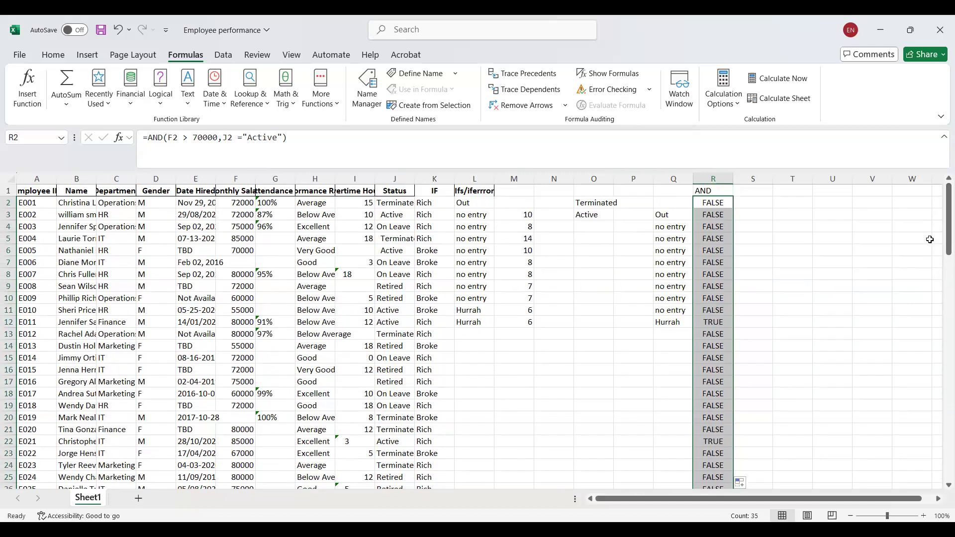
pyautogui.click(709, 321)
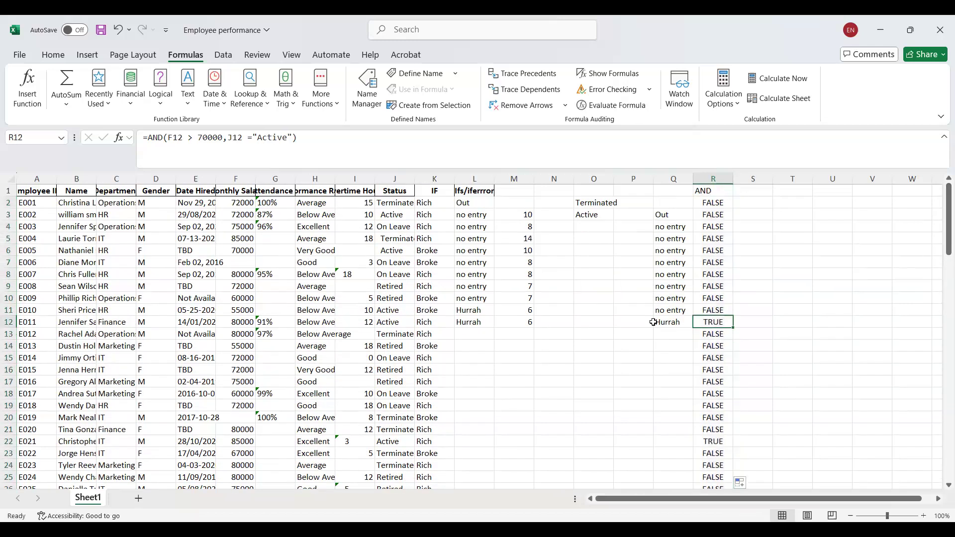
pyautogui.click(8, 322)
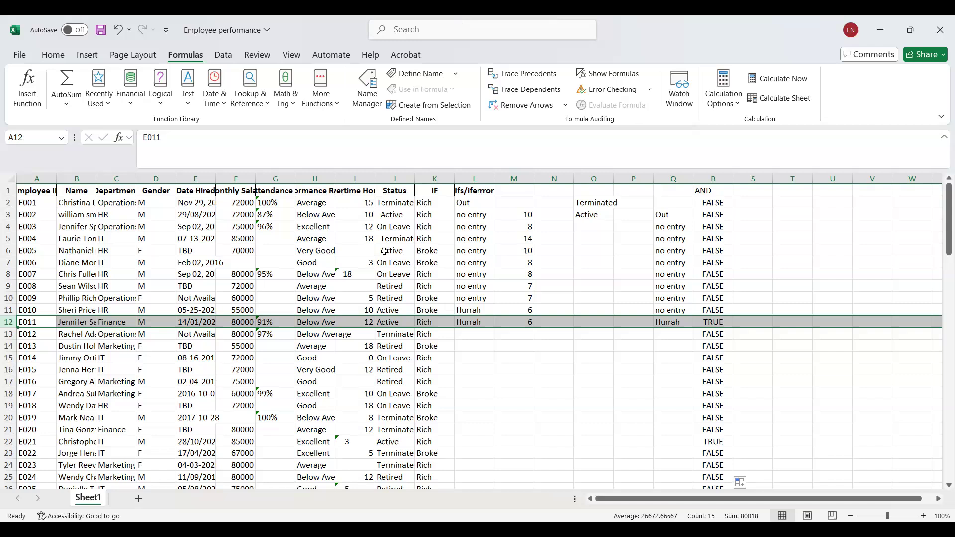
# Add the header "OR" in S1 and review the AND formula in R2 for reference.
pyautogui.click(752, 193)
pyautogui.write('OR')
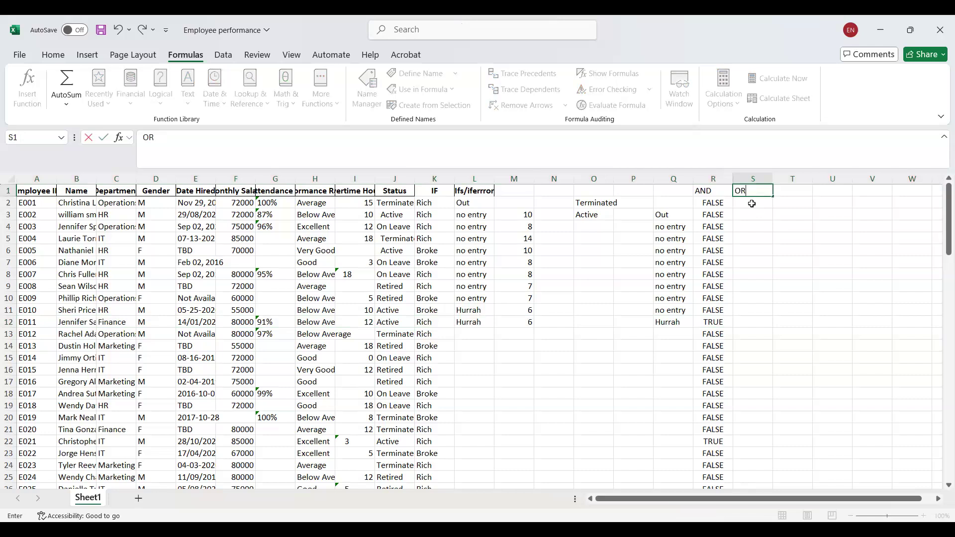
pyautogui.press('Return')
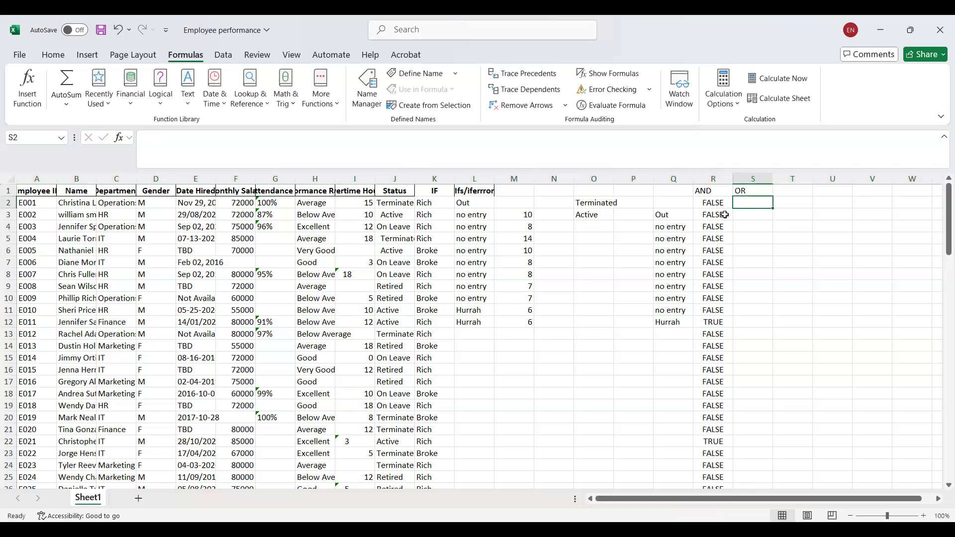
pyautogui.click(711, 202)
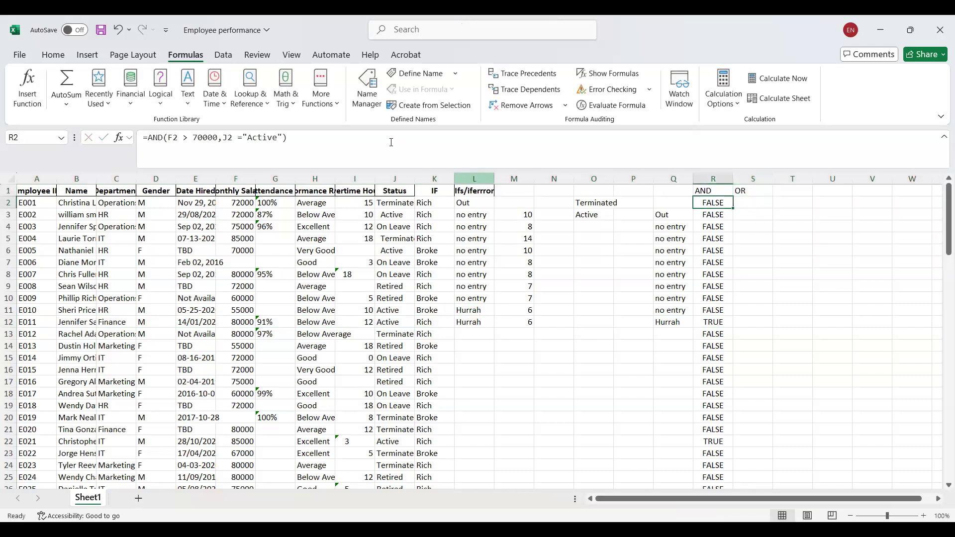
pyautogui.click(763, 199)
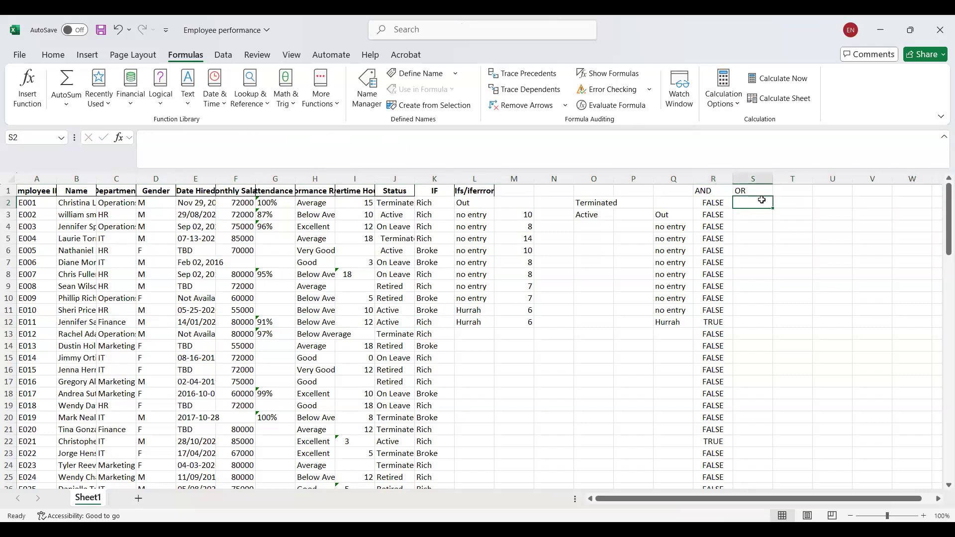
pyautogui.click(27, 89)
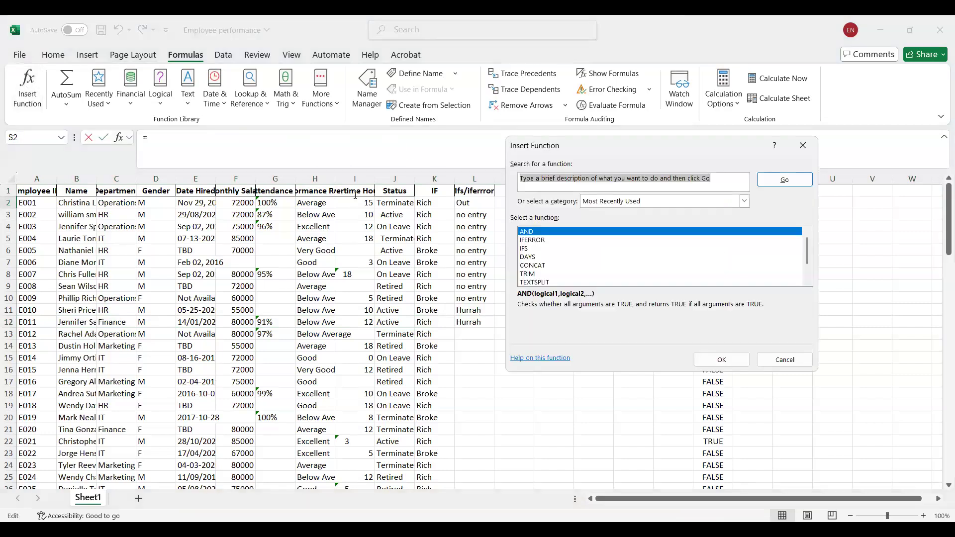
pyautogui.press('BackSpace')
pyautogui.write('or')
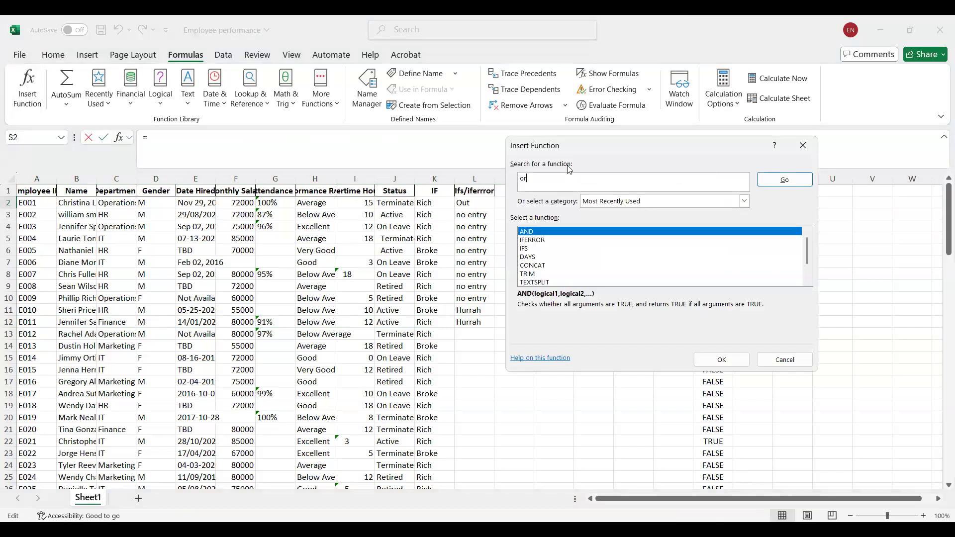
pyautogui.press('Return')
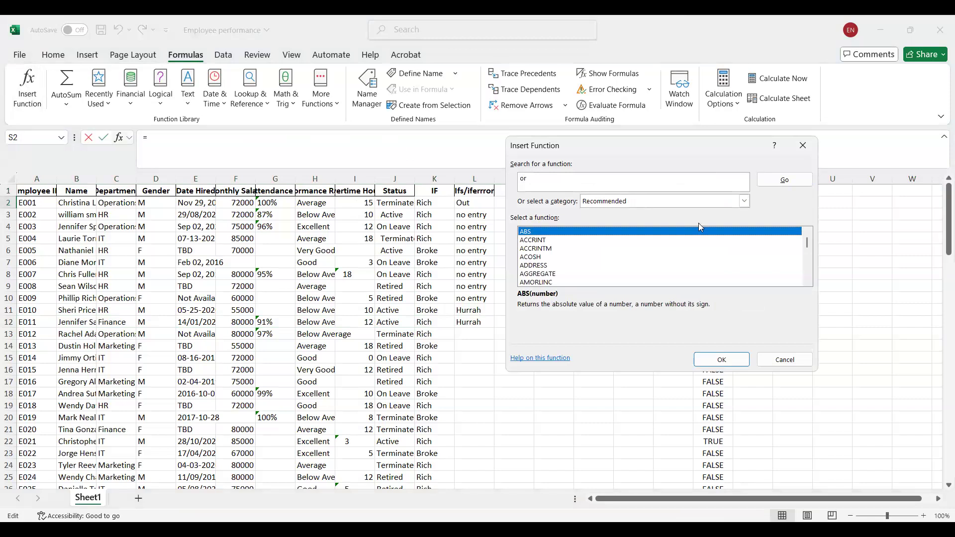
pyautogui.moveTo(806, 242); pyautogui.dragTo(807, 272)
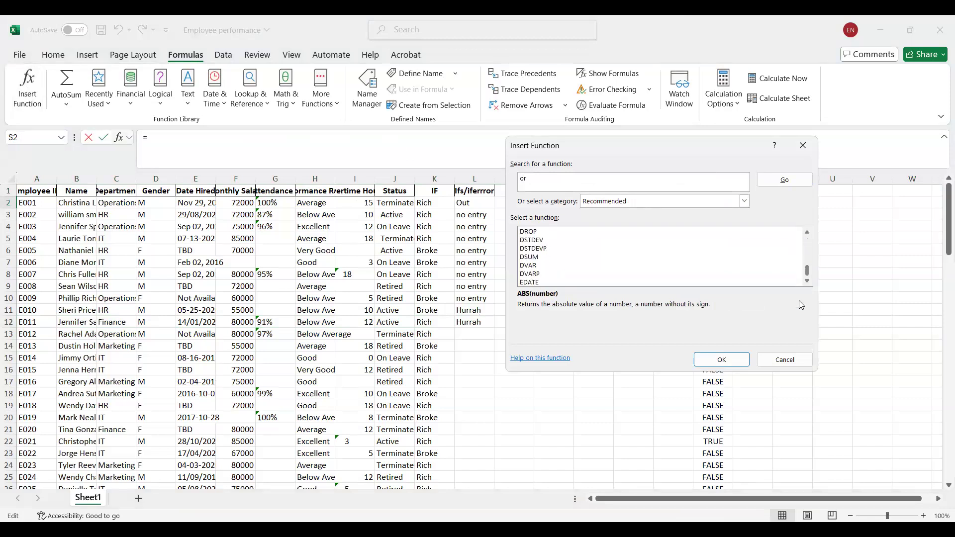
pyautogui.click(812, 146)
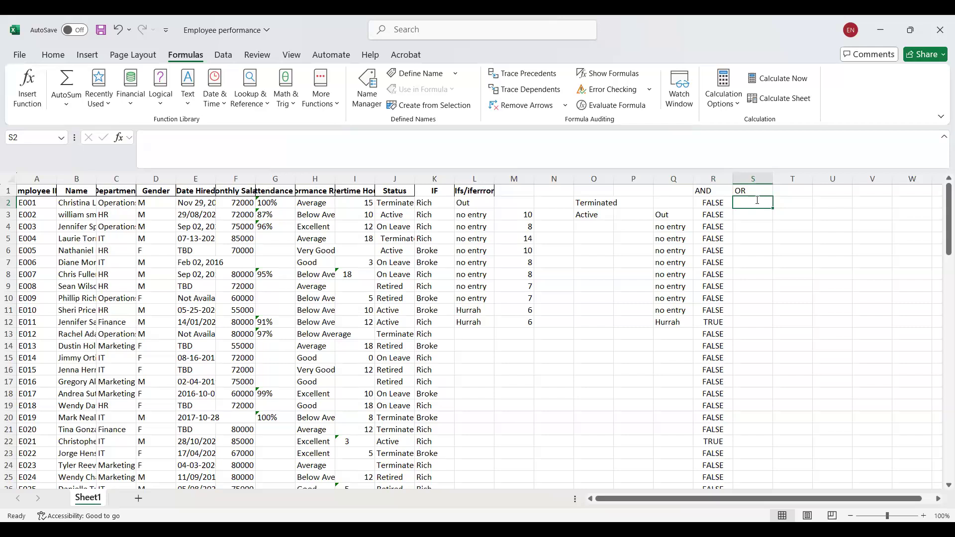
# Enter the formula =OR(F2 > 70000, J2 = "Active") in S2.
pyautogui.write('=')
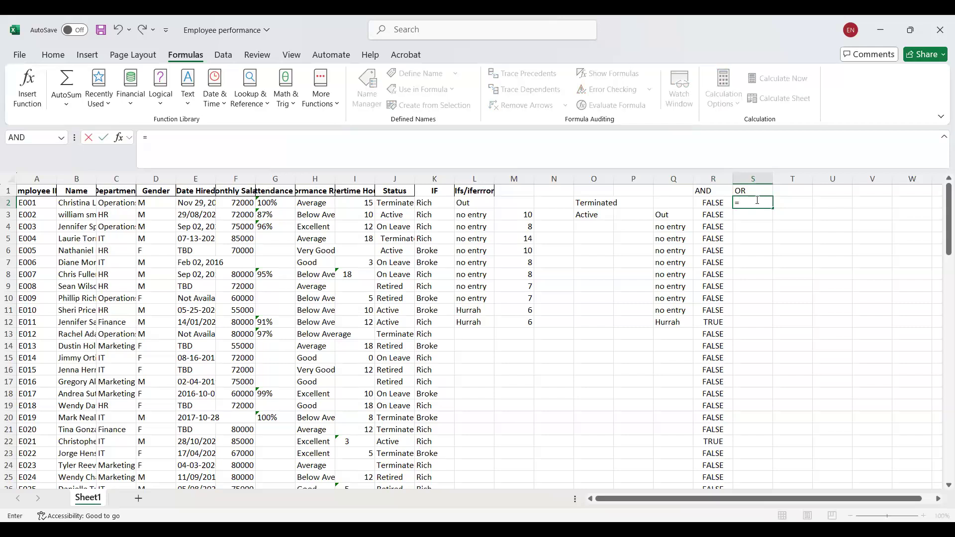
pyautogui.write('or')
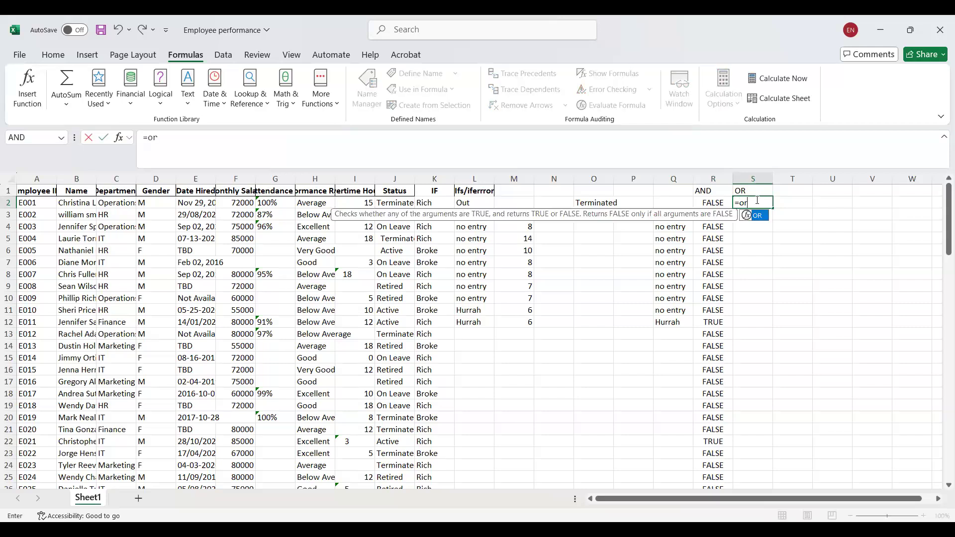
pyautogui.write('(')
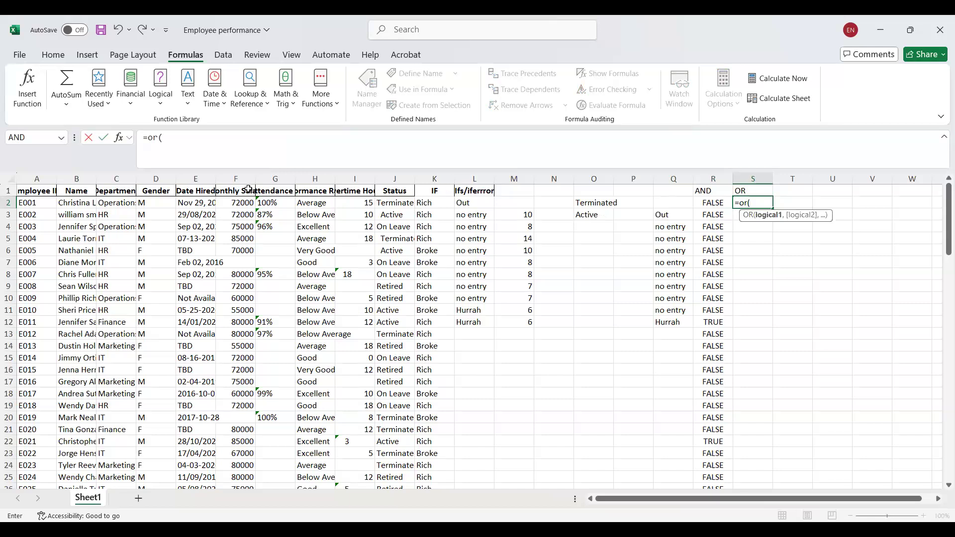
pyautogui.click(235, 203)
pyautogui.write('> 70000,')
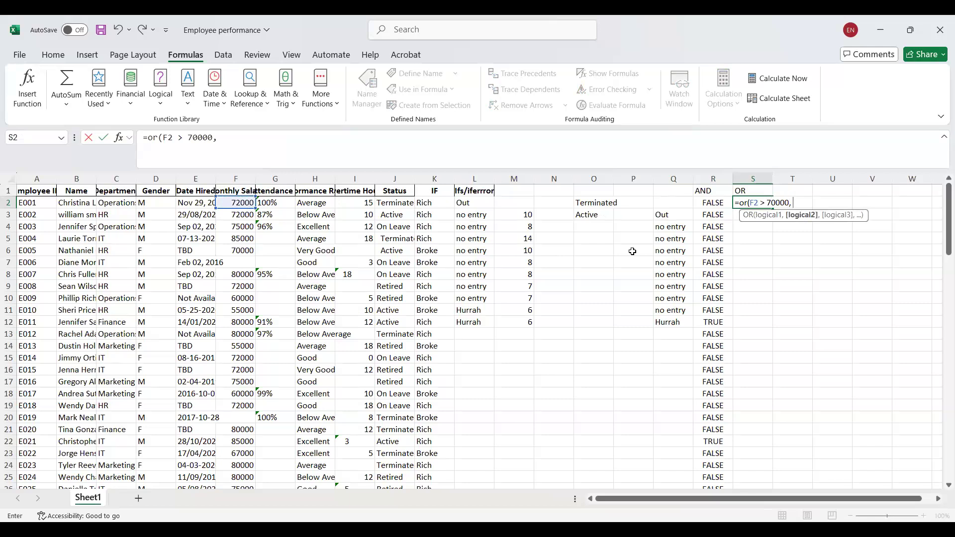
pyautogui.click(394, 202)
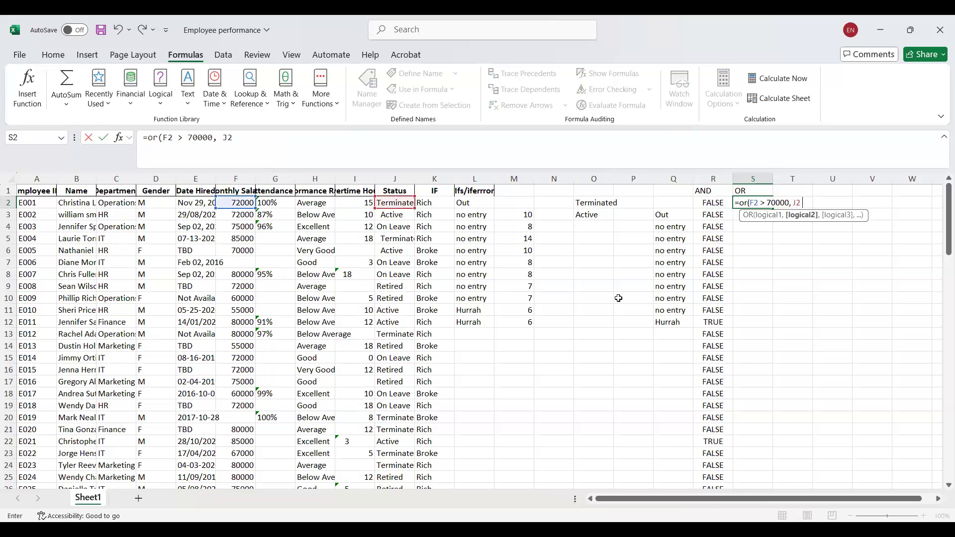
pyautogui.write('= "Active')
pyautogui.press('Return')
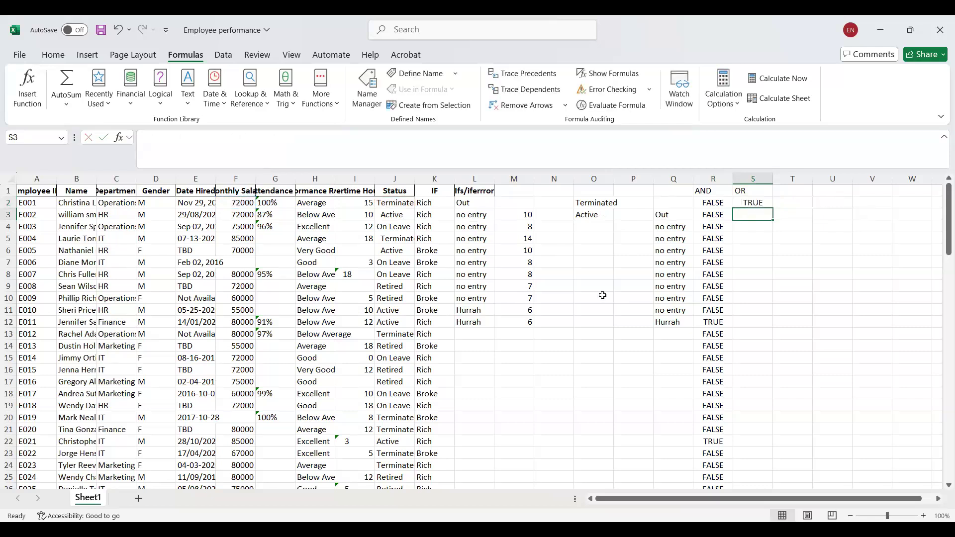
# Copy the OR formula from S2 down through S30.
pyautogui.click(755, 204)
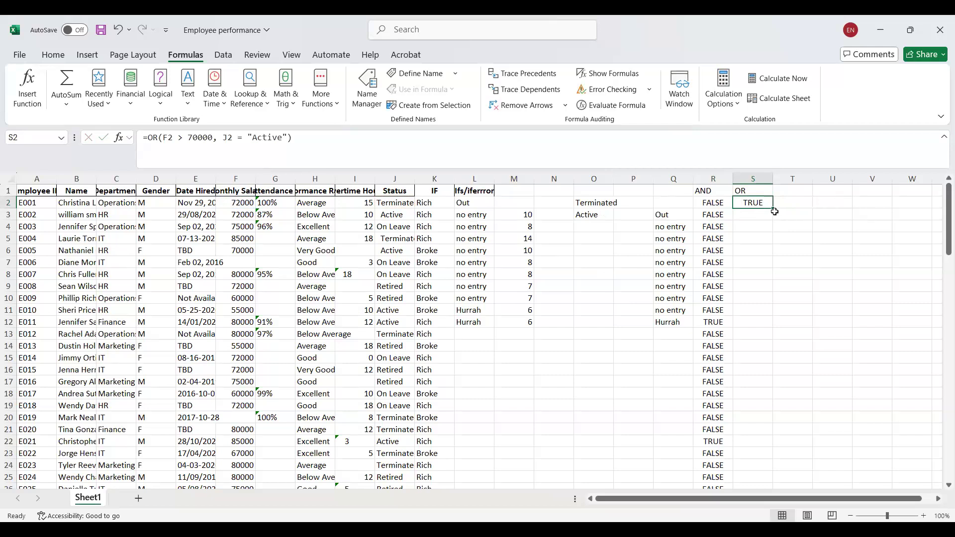
pyautogui.moveTo(773, 207); pyautogui.dragTo(753, 469)
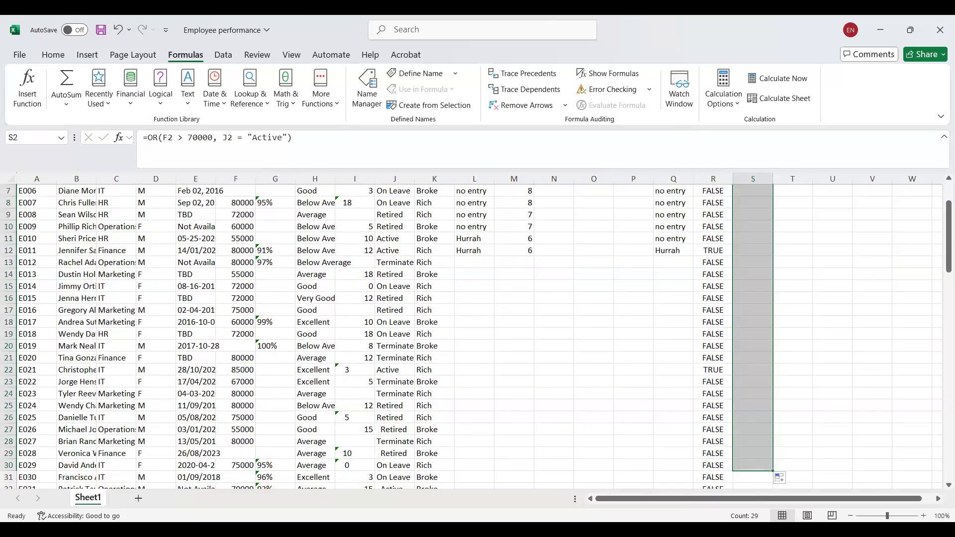
pyautogui.moveTo(942, 267); pyautogui.dragTo(942, 240)
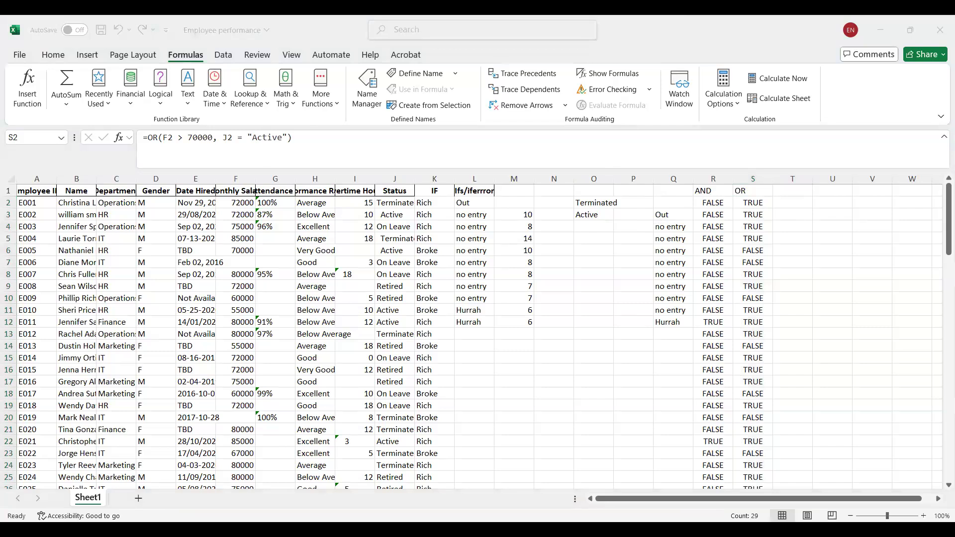
# Add the column header "NOT" in T1.
pyautogui.click(794, 194)
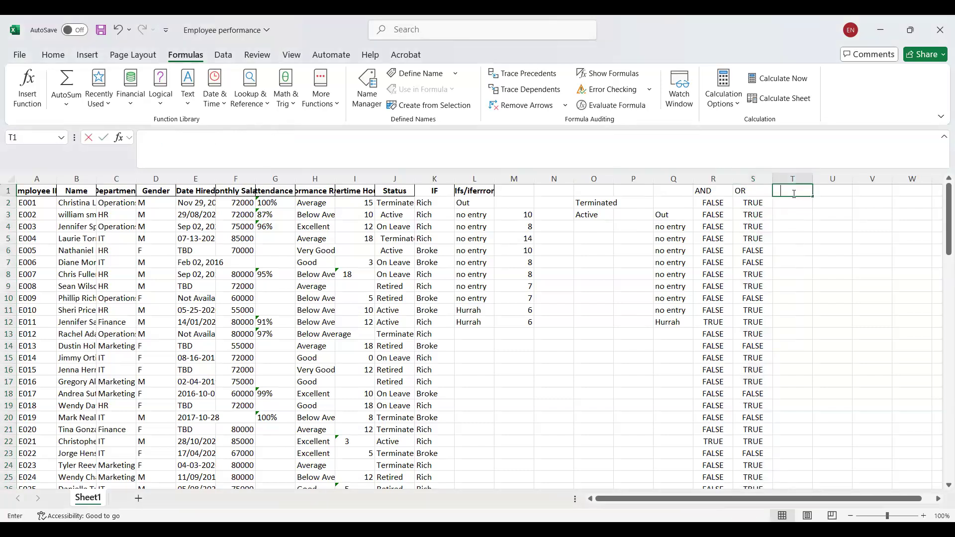
pyautogui.write('NOT')
pyautogui.press('Return')
# Enter the formula =NOT(F2 > 70000) in T2.
pyautogui.write('=')
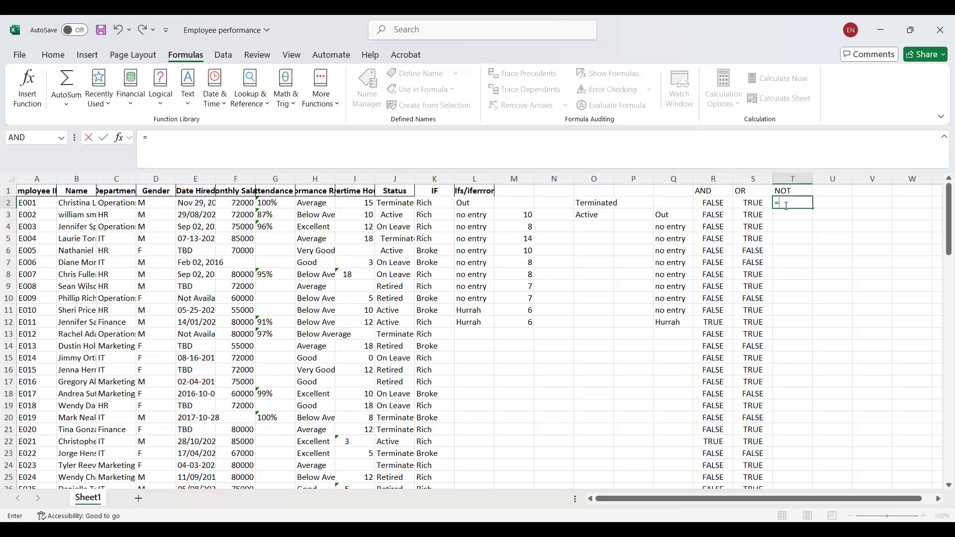
pyautogui.write('NOT(')
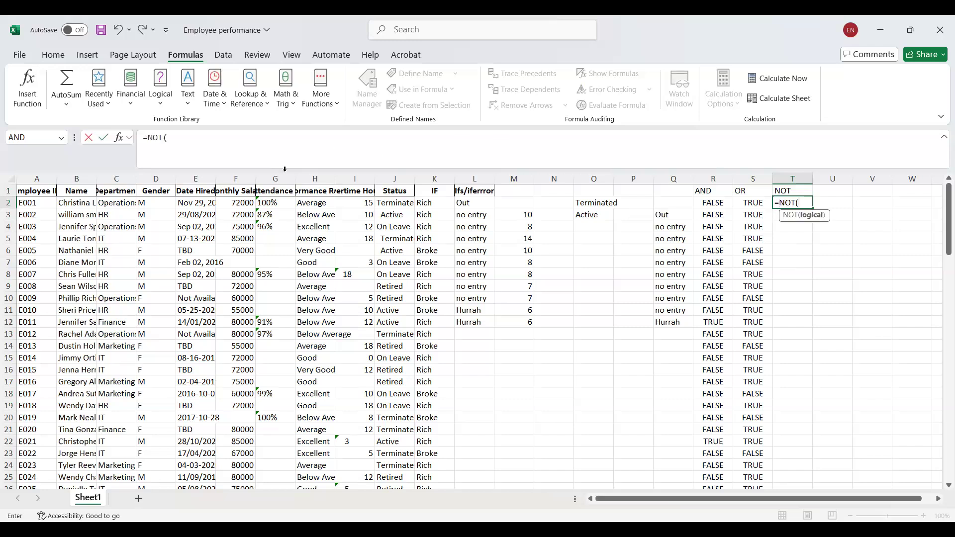
pyautogui.click(241, 200)
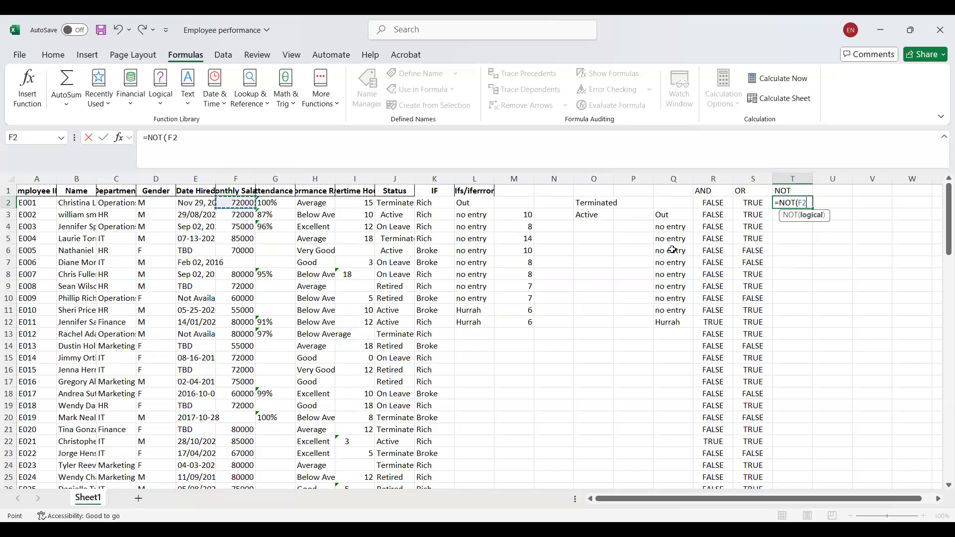
pyautogui.write('> 70000)')
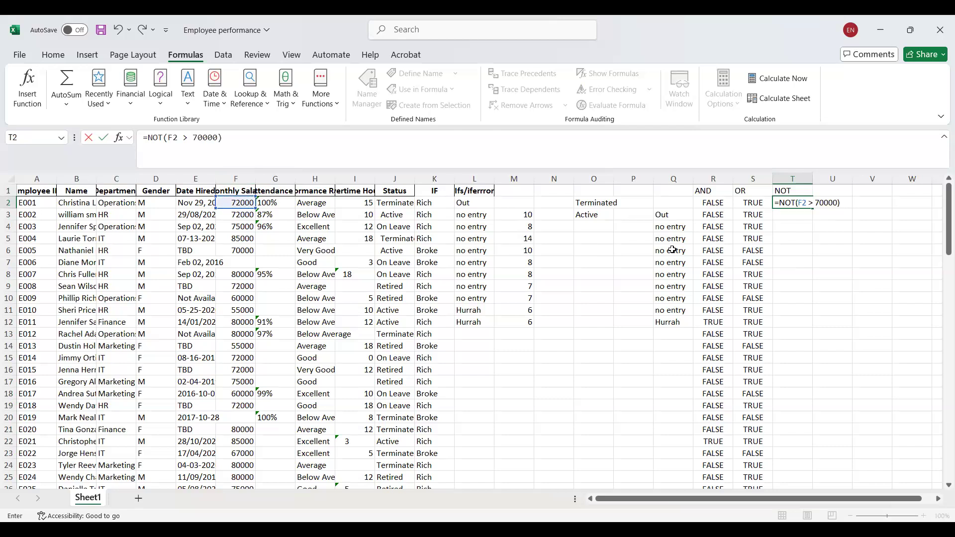
pyautogui.press('Return')
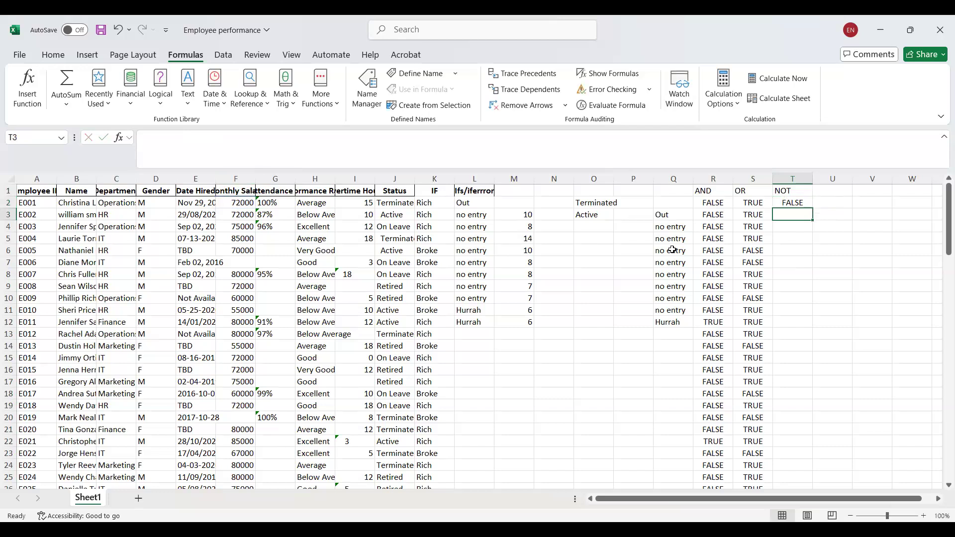
# Copy the NOT formula from T2 down through T36 and view the list of logical functions.
pyautogui.click(789, 201)
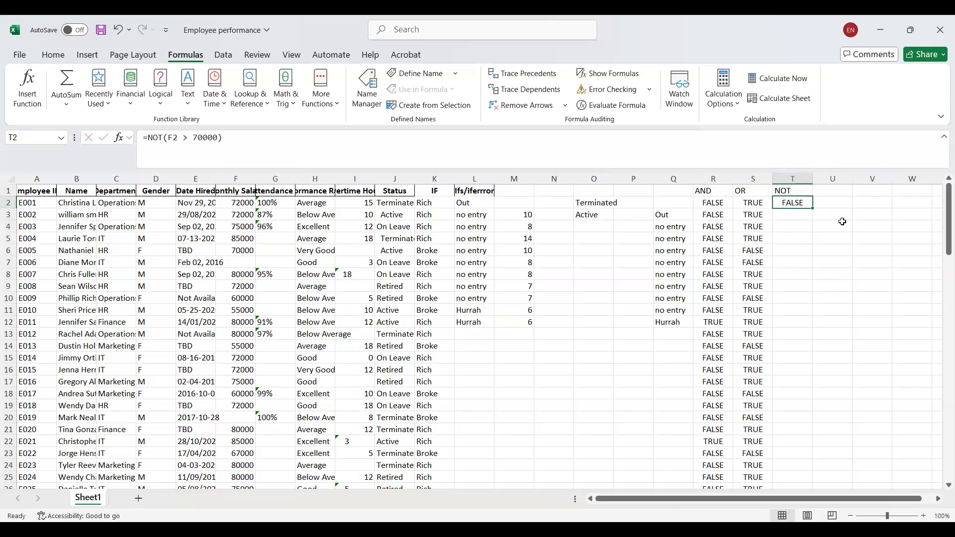
pyautogui.doubleClick(811, 208)
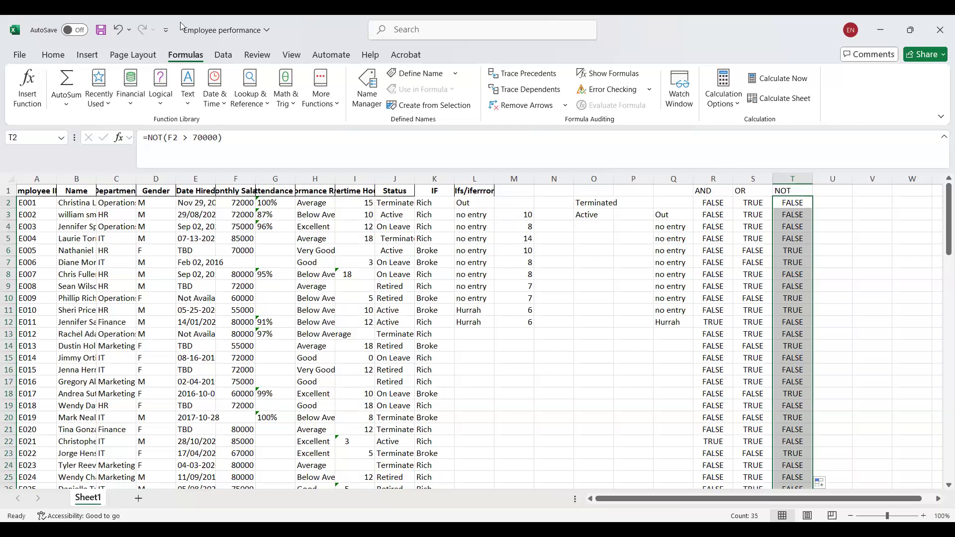
pyautogui.click(167, 110)
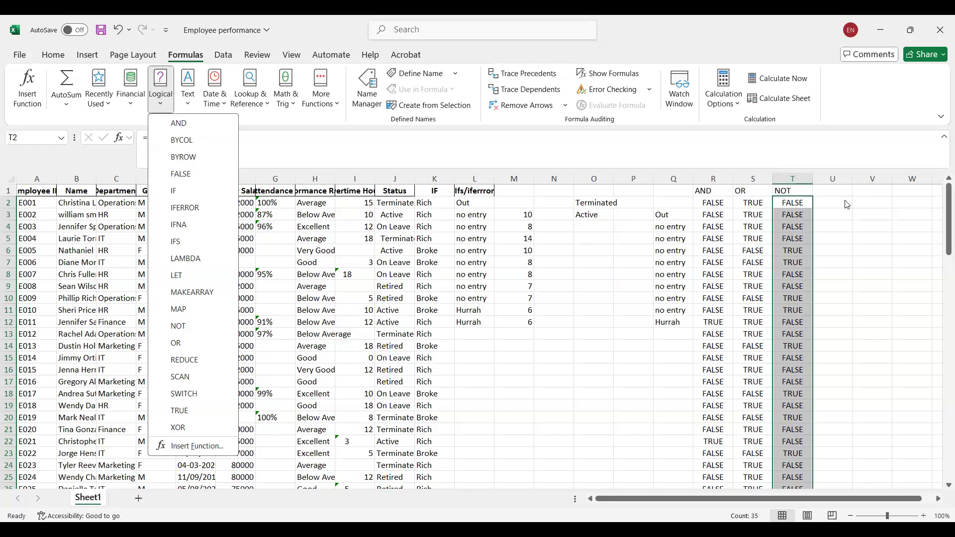
pyautogui.click(798, 201)
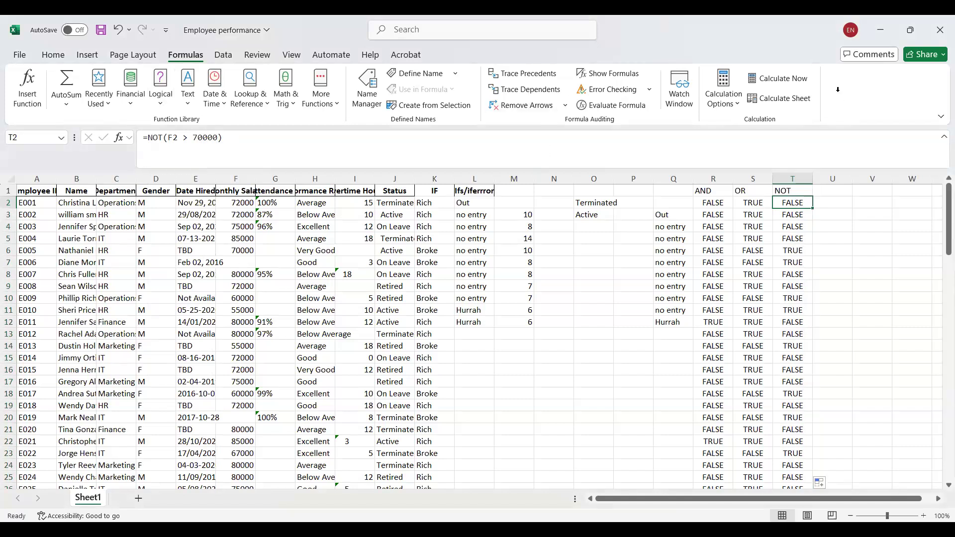
pyautogui.click(834, 203)
pyautogui.write('!')
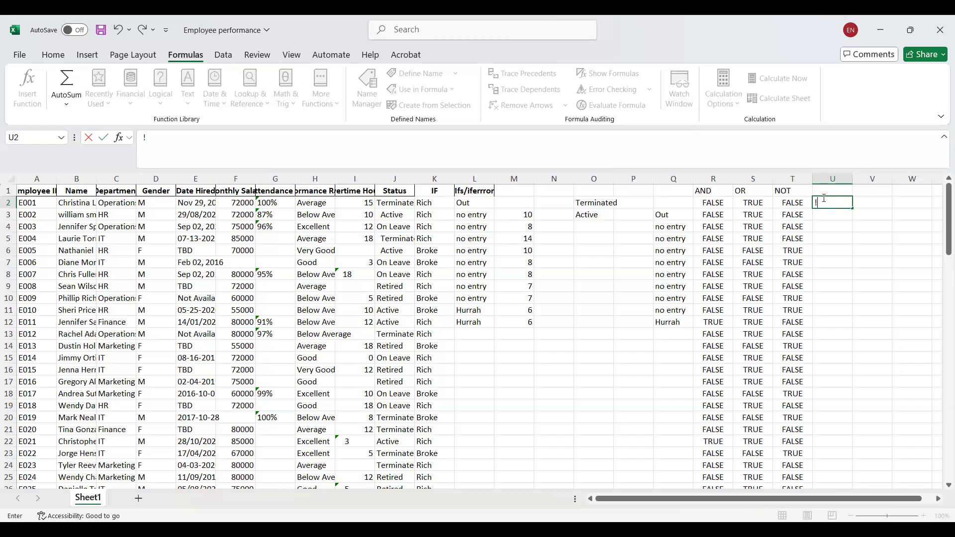
pyautogui.press('BackSpace')
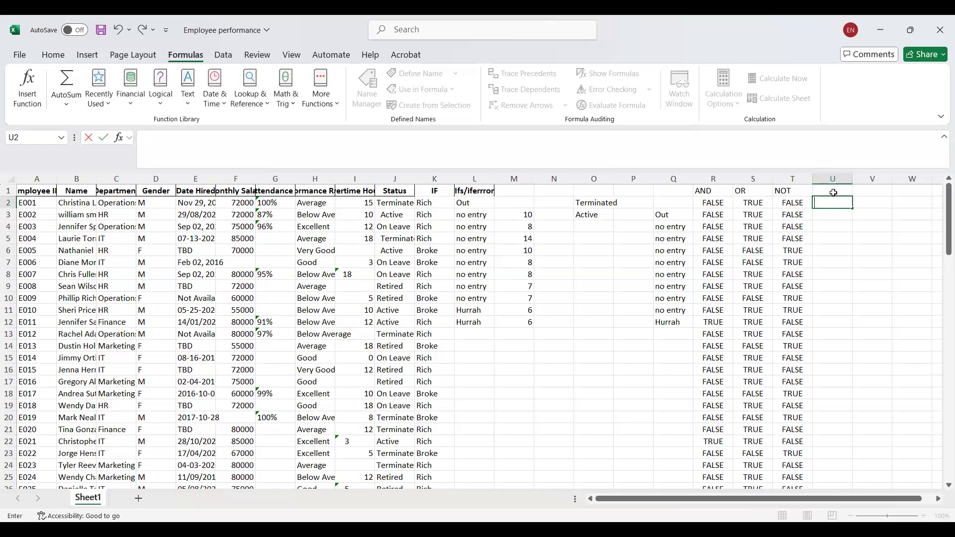
# Add the column header "Without not" in U1.
pyautogui.click(834, 193)
pyautogui.write('With')
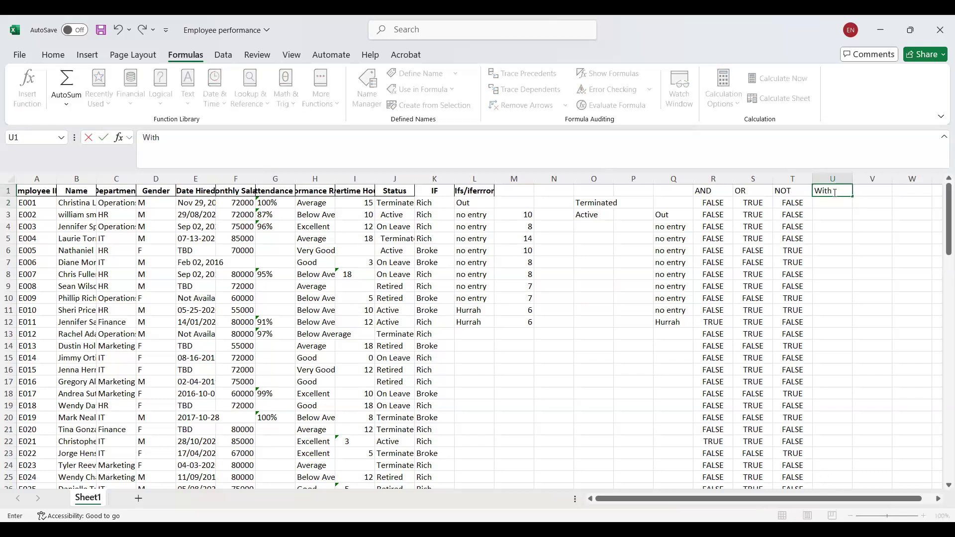
pyautogui.write('out not')
# Enter the formula =IF(F2 > 70000, TRUE) in U2 to test the monthly salary without NOT.
pyautogui.click(824, 206)
pyautogui.write('=')
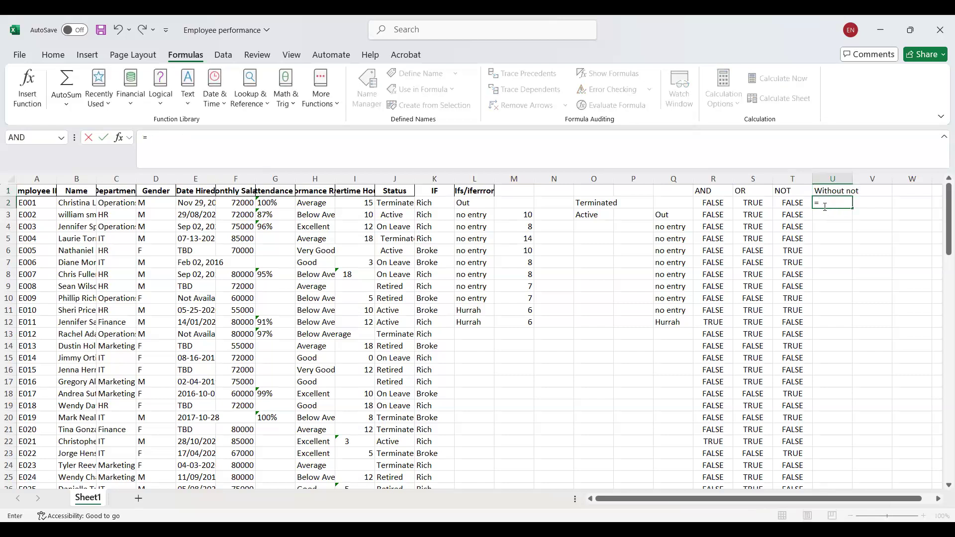
pyautogui.write('if')
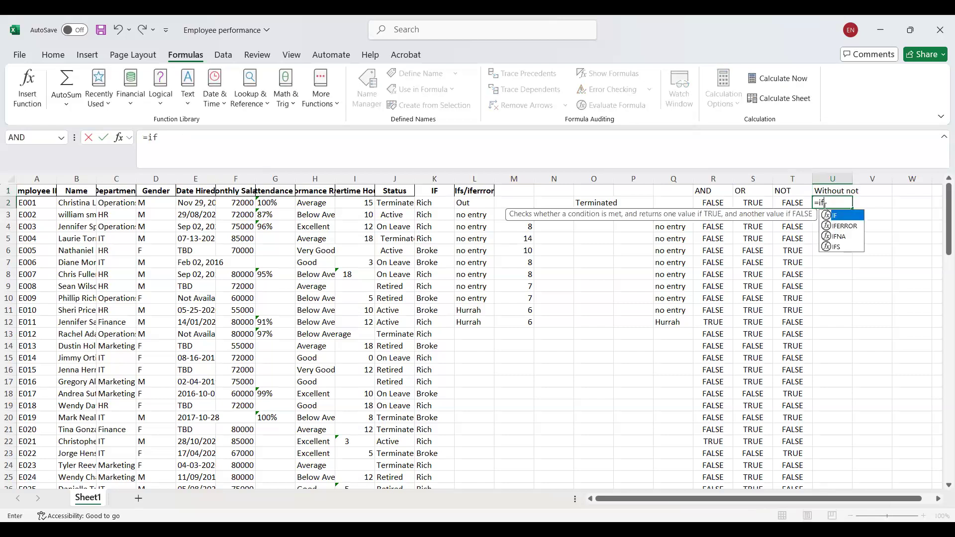
pyautogui.write('(')
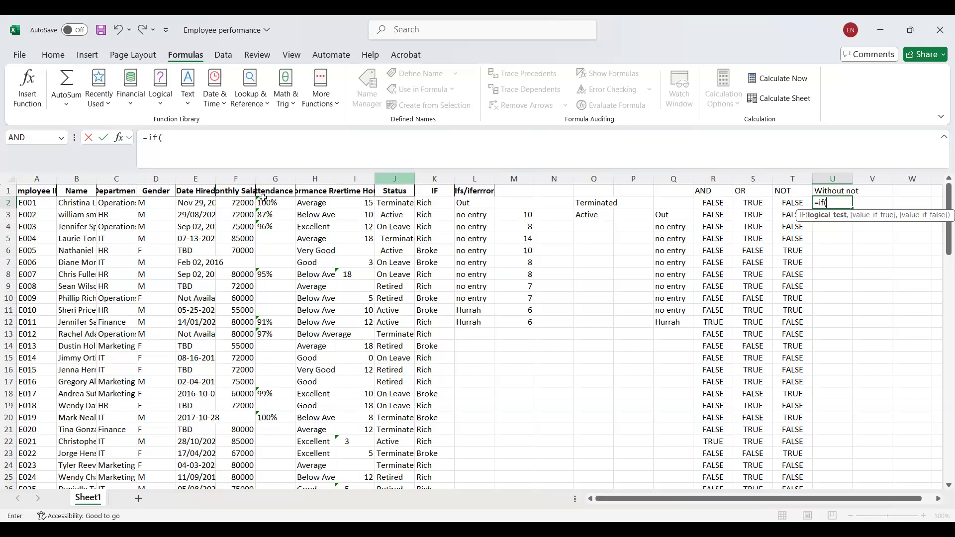
pyautogui.click(248, 203)
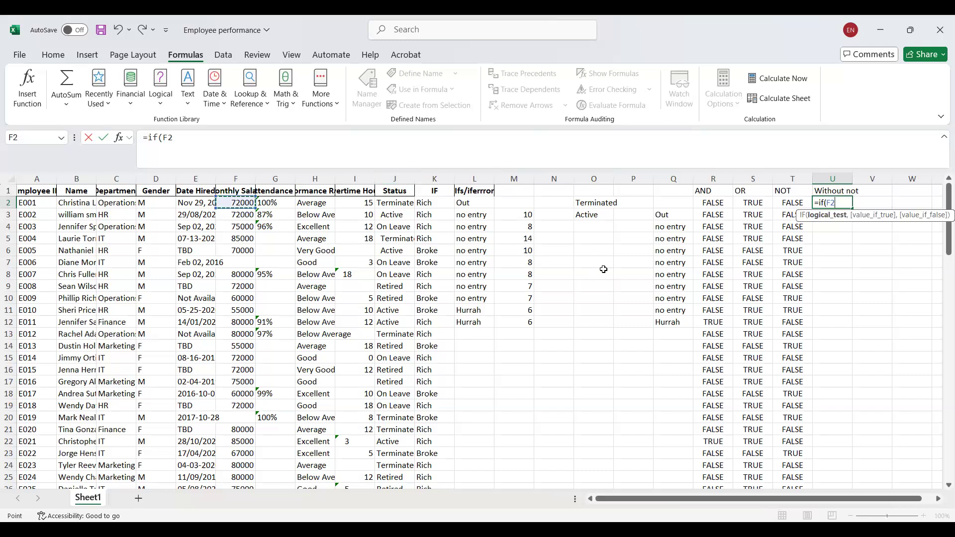
pyautogui.write('> 70000,')
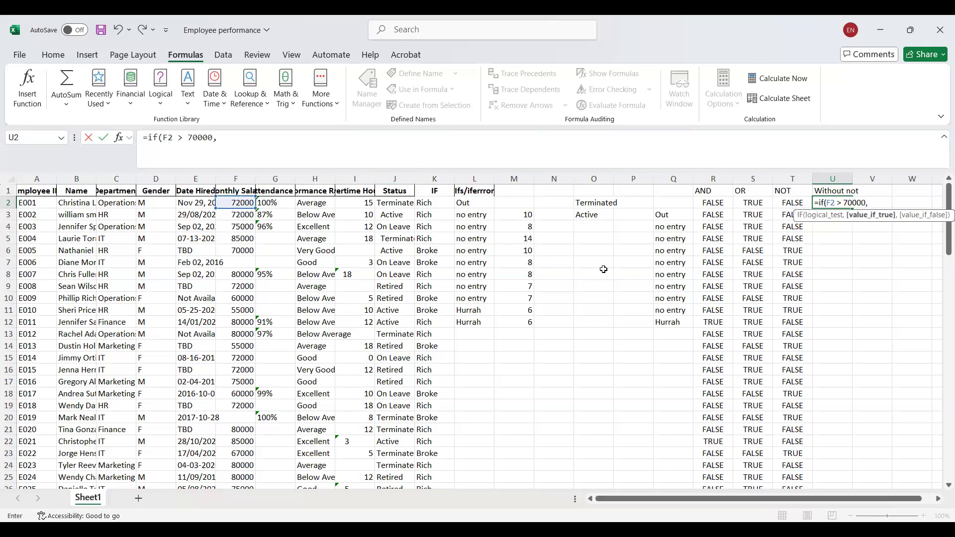
pyautogui.write(' TR')
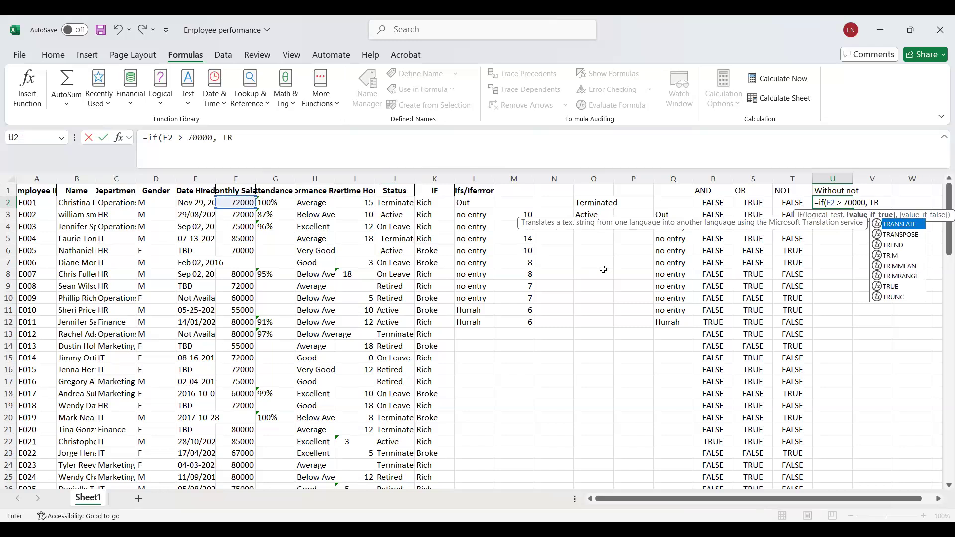
pyautogui.write('UE')
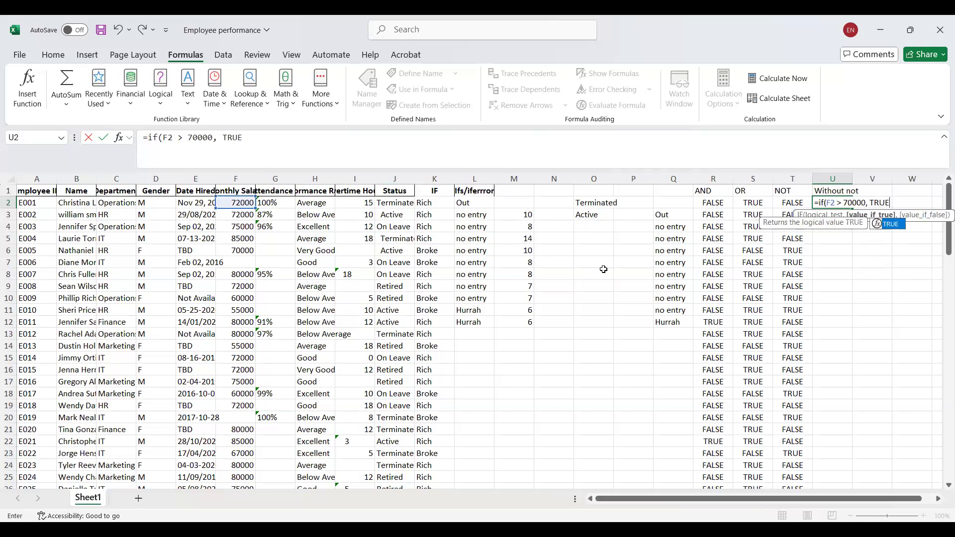
pyautogui.press('Return')
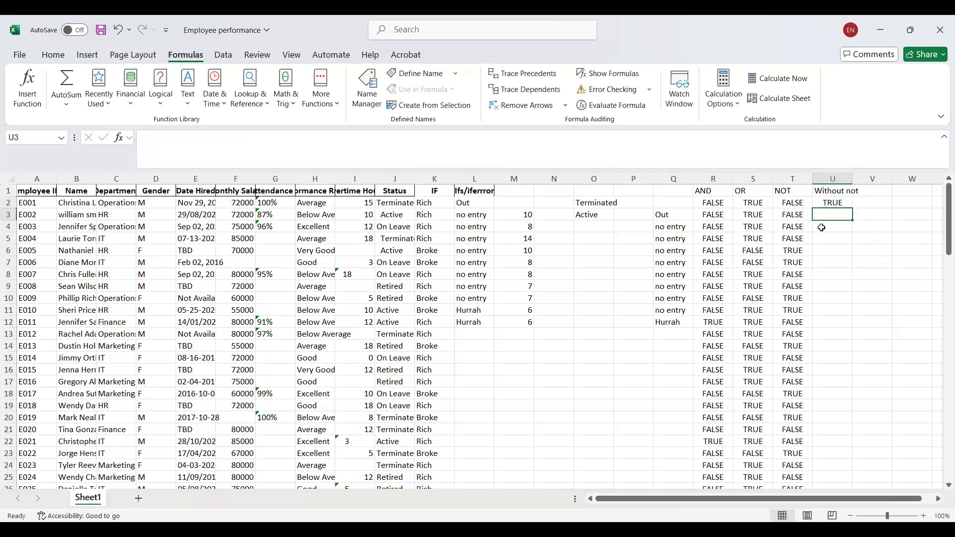
# Review the IF formula in U2, keeping its condition and TRUE result as entered.
pyautogui.doubleClick(843, 201)
pyautogui.click(841, 262)
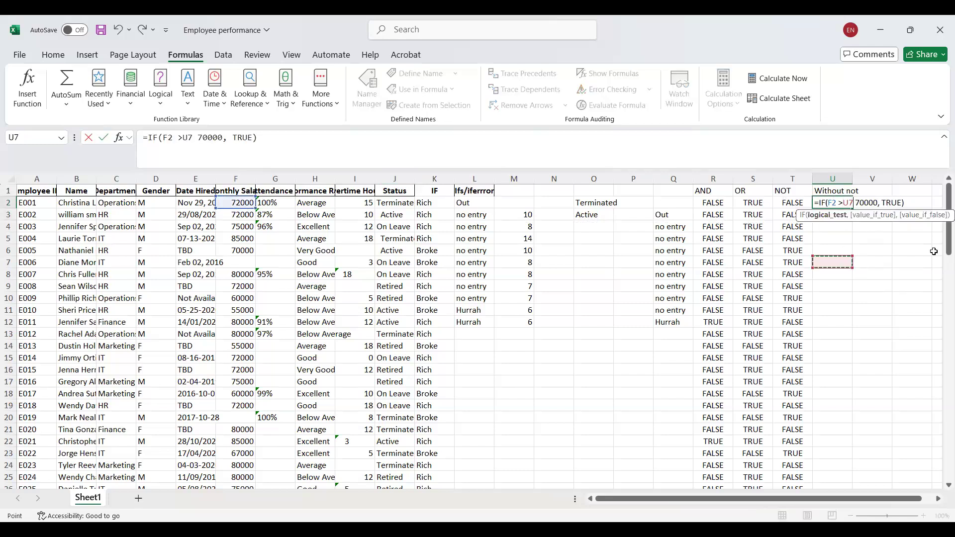
pyautogui.press('BackSpace')
pyautogui.press('BackSpace')
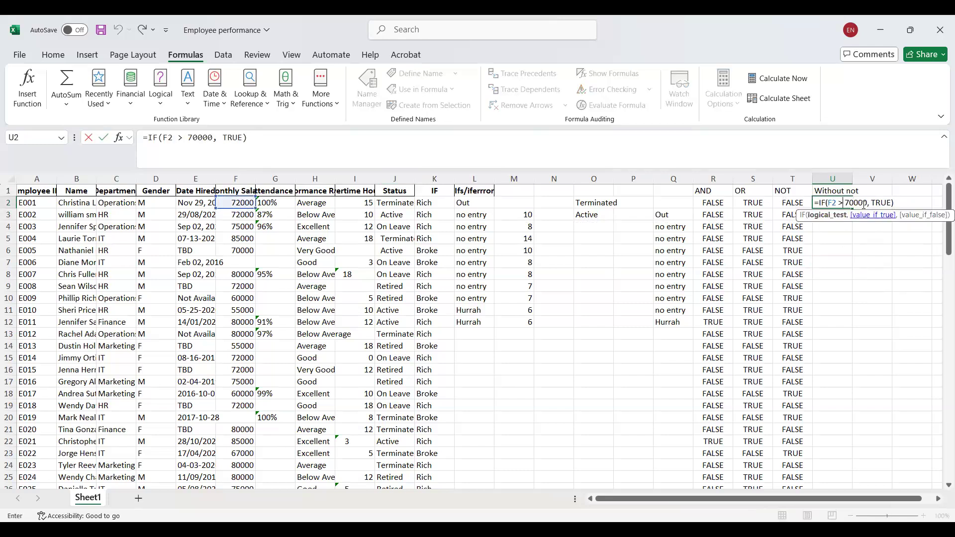
pyautogui.press('Return')
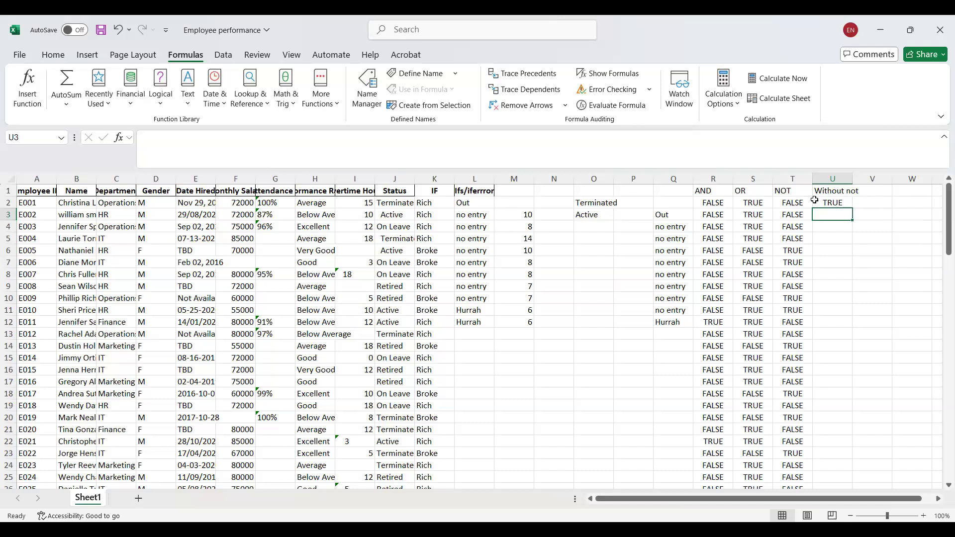
# View the list of logical functions and the list of date and time functions.
pyautogui.click(158, 109)
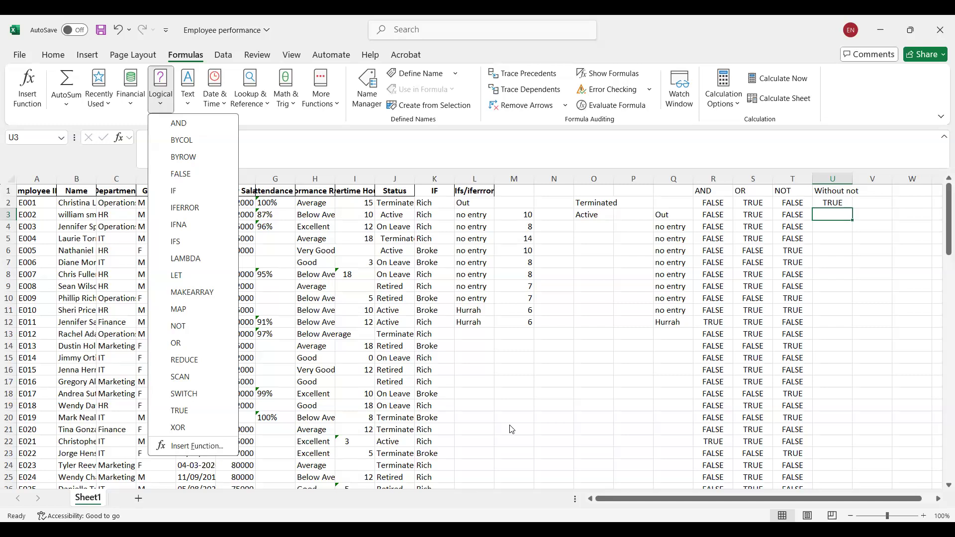
pyautogui.click(410, 279)
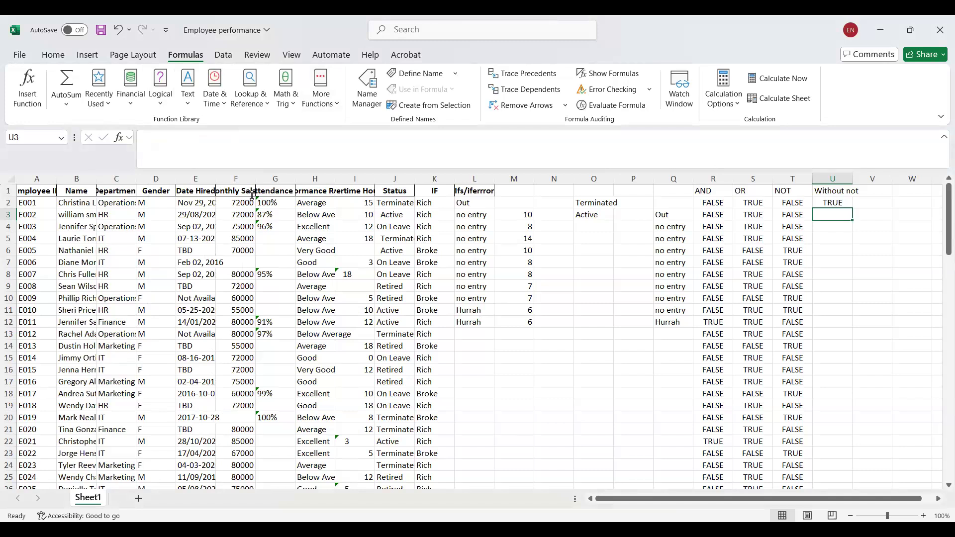
pyautogui.click(206, 84)
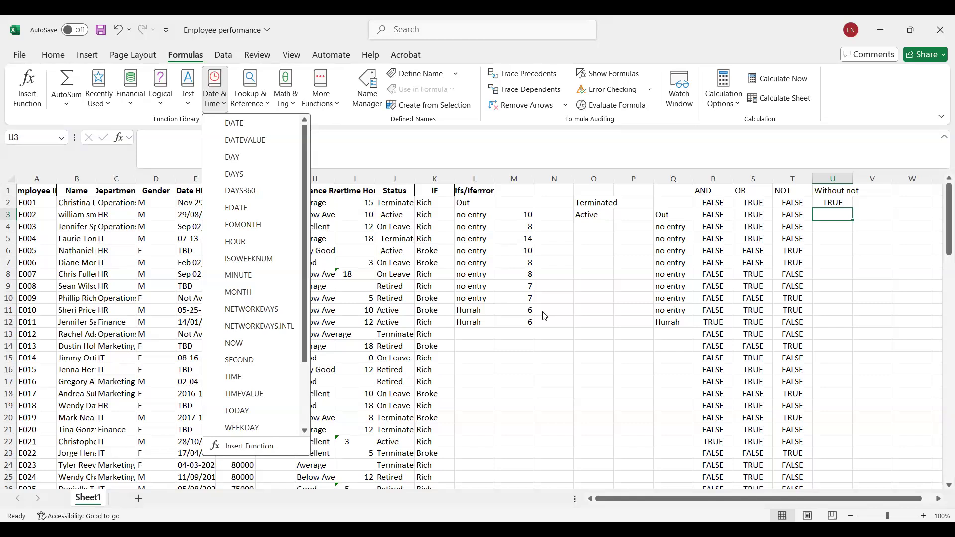
pyautogui.click(714, 201)
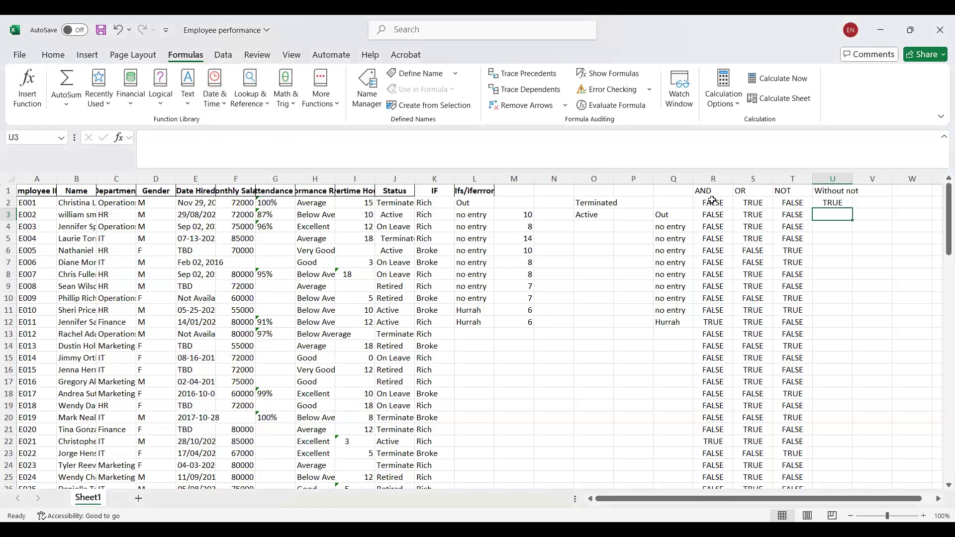
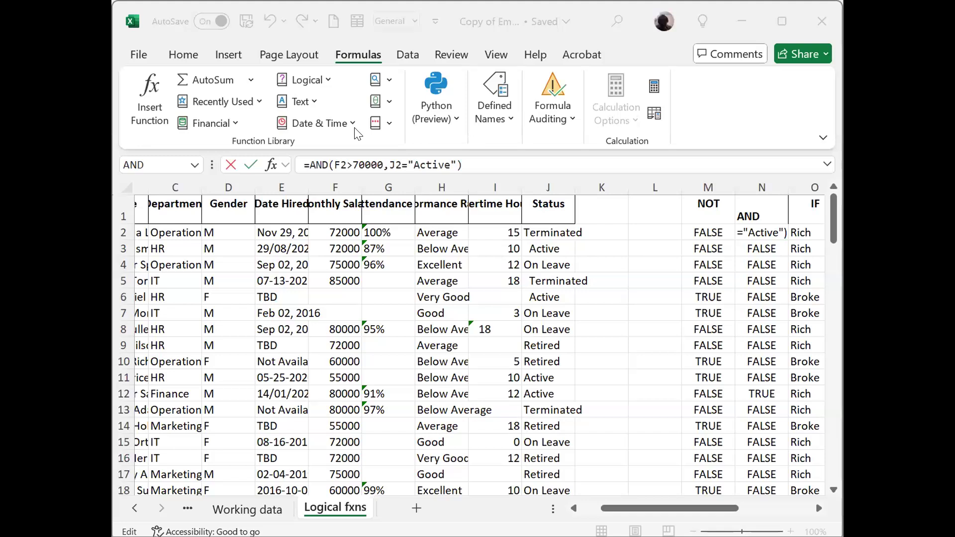
# Maximize the workbook window and leave the AND formula in N2 without editing it.
pyautogui.click(781, 24)
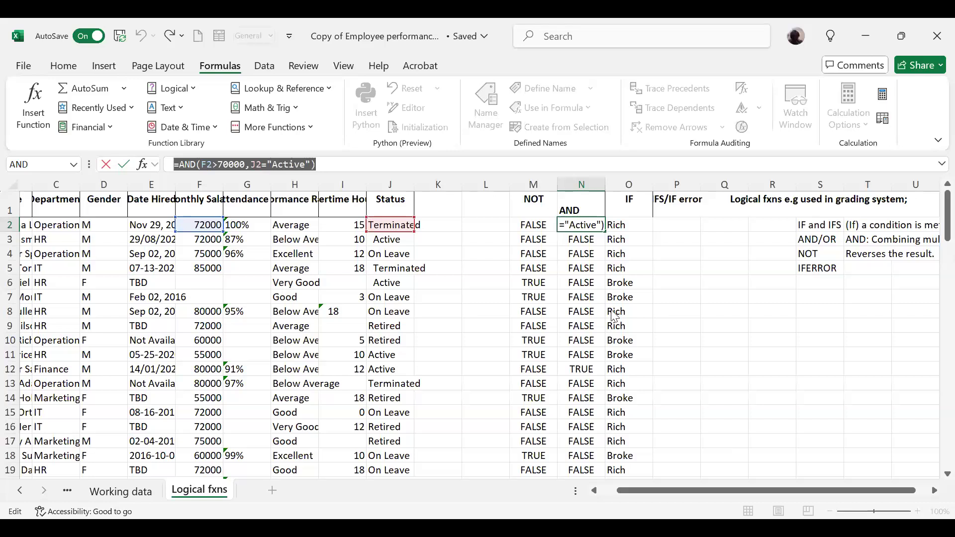
pyautogui.hotkey('alt', 'Tab')
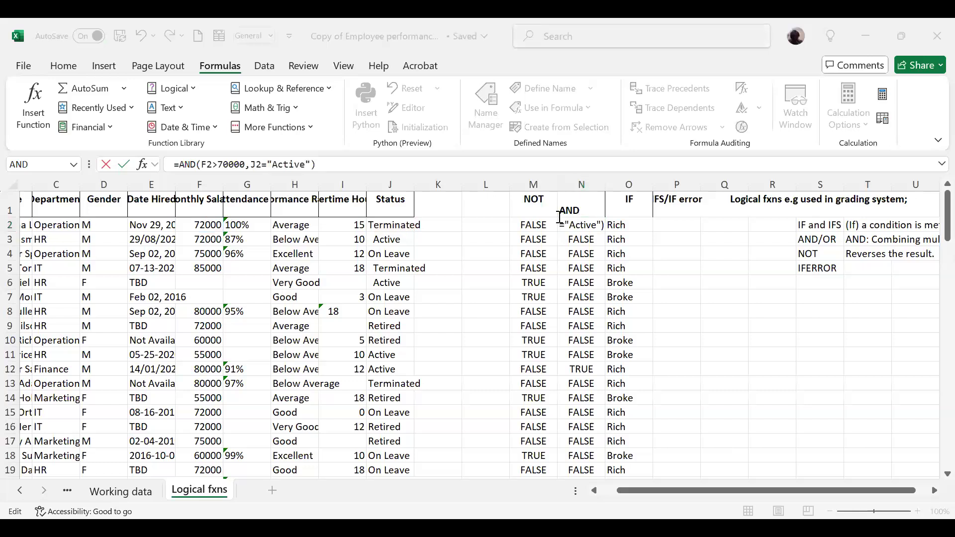
pyautogui.hotkey('alt', 'Tab')
pyautogui.press('Escape')
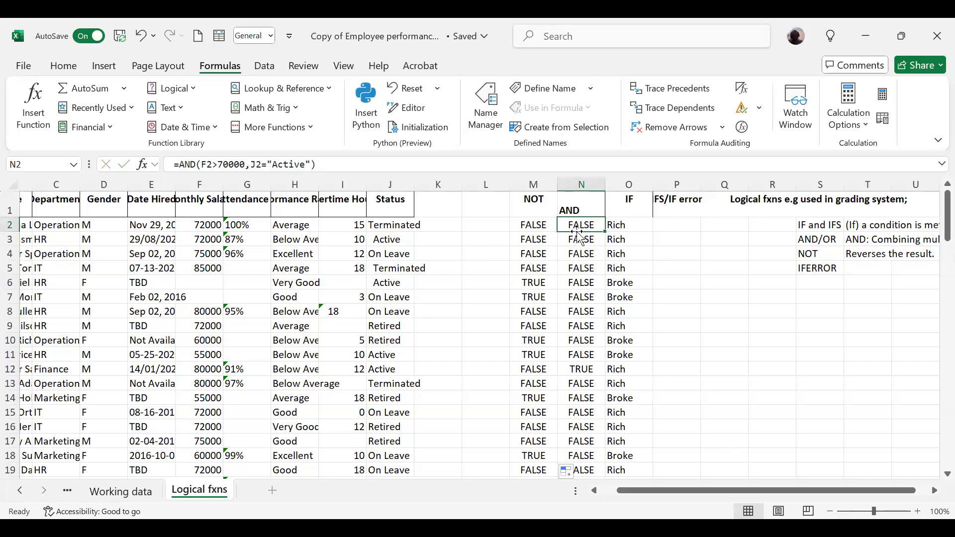
# Examine the AND results down column N against each employee's salary and status.
pyautogui.click(580, 427)
pyautogui.press('Down')
pyautogui.press('Down')
pyautogui.press('Down')
pyautogui.press('Down')
pyautogui.press('Down')
pyautogui.press('Down')
pyautogui.press('Down')
pyautogui.press('Down')
pyautogui.press('Down')
pyautogui.press('Down')
pyautogui.press('Down')
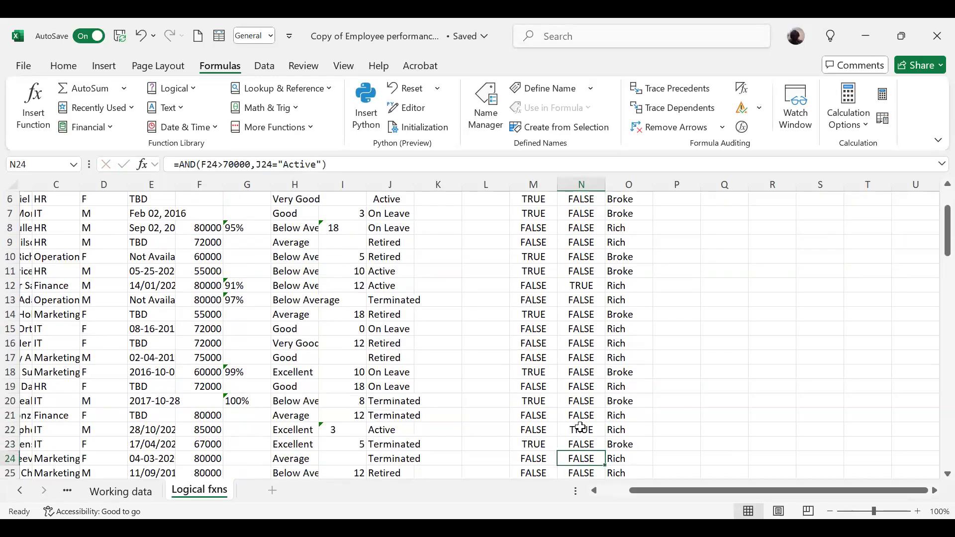
pyautogui.press('Down')
pyautogui.press('Down')
pyautogui.press('Down')
pyautogui.press('Down')
pyautogui.press('Down')
pyautogui.press('Down')
pyautogui.press('Down')
pyautogui.press('Down')
pyautogui.press('Down')
pyautogui.press('Down')
pyautogui.press('Down')
pyautogui.press('Down')
pyautogui.press('Down')
pyautogui.press('Down')
pyautogui.press('Down')
pyautogui.press('Down')
pyautogui.press('Down')
pyautogui.press('Down')
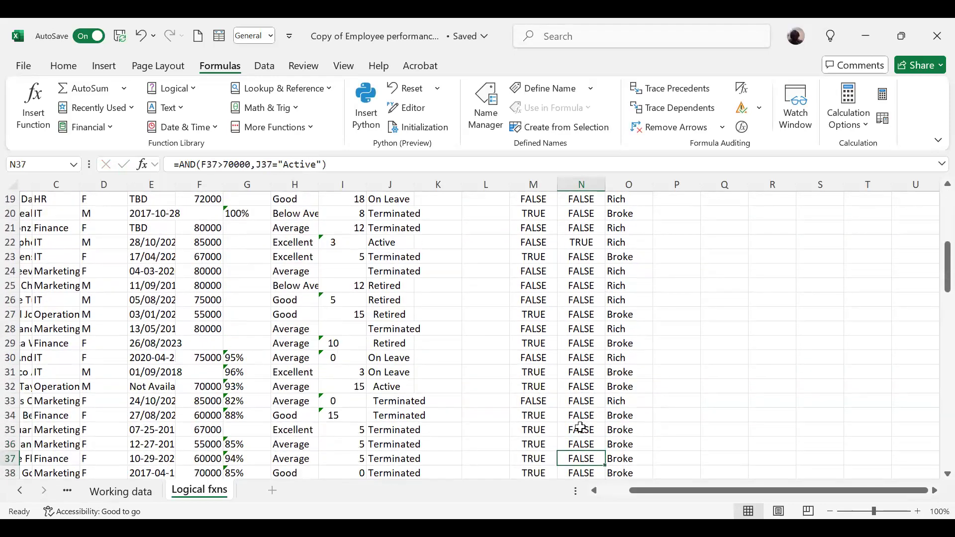
pyautogui.press('Down')
pyautogui.press('Down')
pyautogui.press('Down')
pyautogui.press('Down')
pyautogui.press('Down')
pyautogui.press('Down')
pyautogui.press('Down')
pyautogui.press('Down')
pyautogui.press('Down')
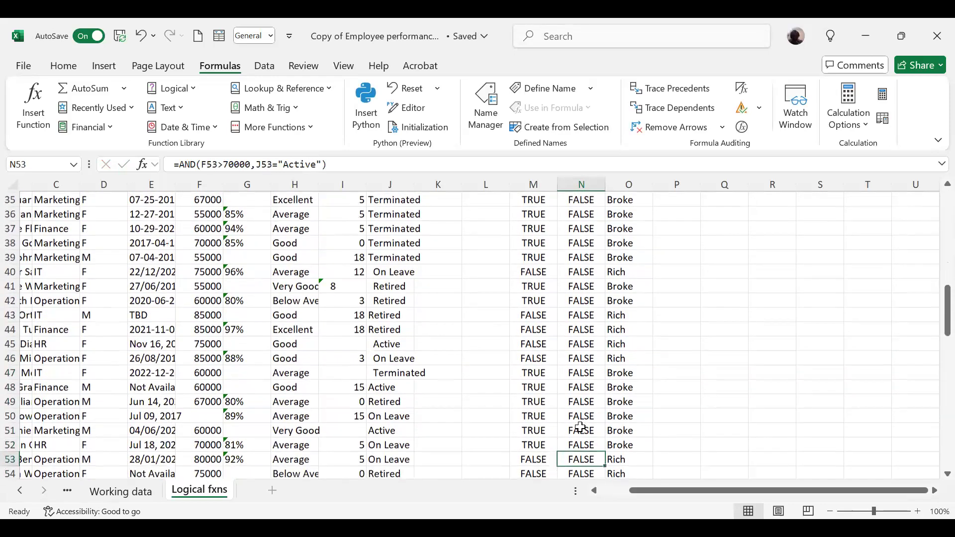
pyautogui.press('Down')
pyautogui.press('Down')
pyautogui.press('Down')
pyautogui.press('Down')
pyautogui.press('Down')
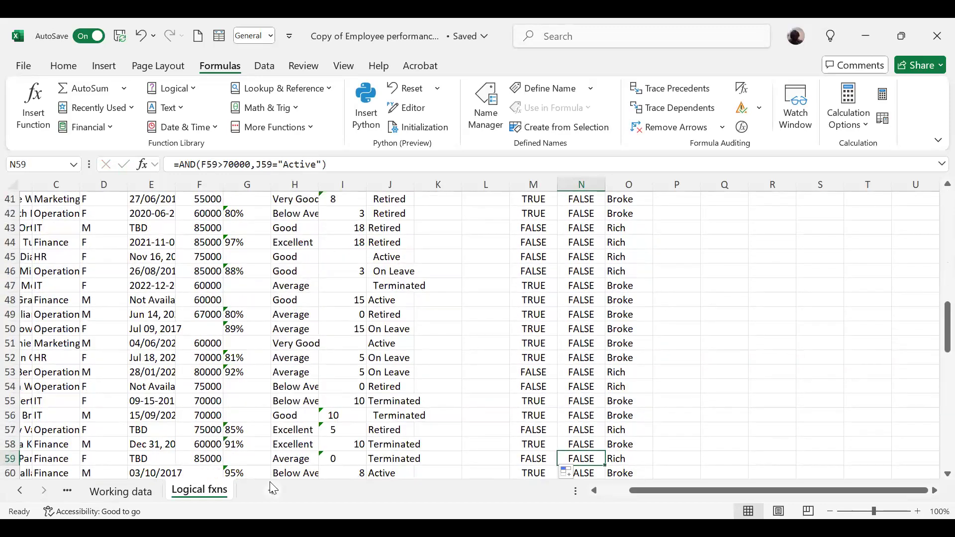
# Check the monthly salaries in the lower rows of column F and return to the AND results near the start of the list.
pyautogui.click(210, 461)
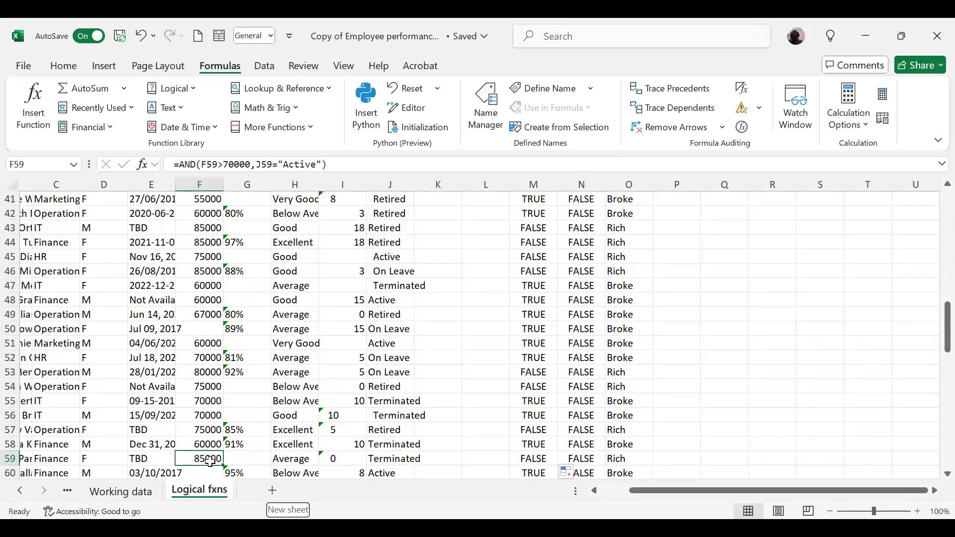
pyautogui.press('Down')
pyautogui.press('Down')
pyautogui.press('Down')
pyautogui.press('Down')
pyautogui.press('Down')
pyautogui.press('Down')
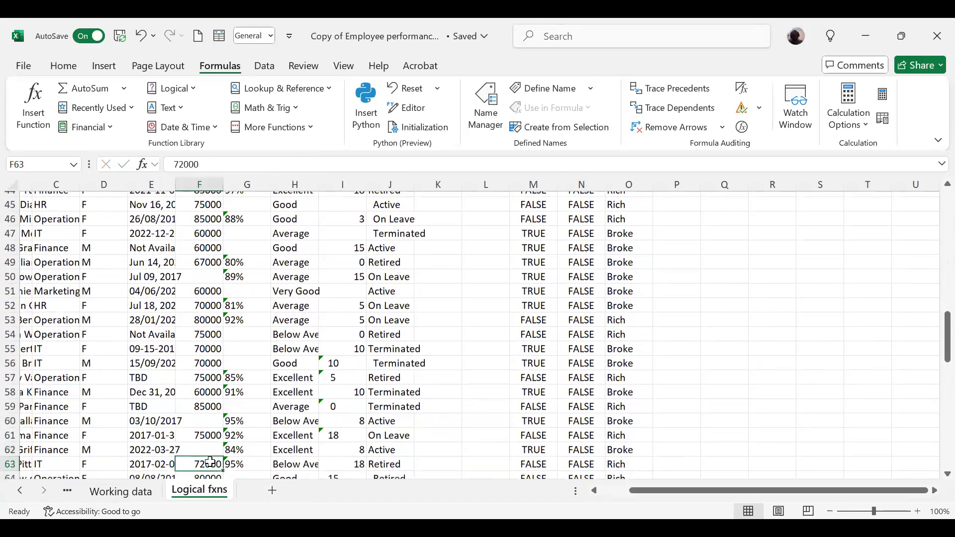
pyautogui.press('Down')
pyautogui.press('Down')
pyautogui.press('Down')
pyautogui.press('Down')
pyautogui.press('Down')
pyautogui.press('Down')
pyautogui.press('Down')
pyautogui.press('Down')
pyautogui.press('Down')
pyautogui.press('Down')
pyautogui.press('Down')
pyautogui.press('Down')
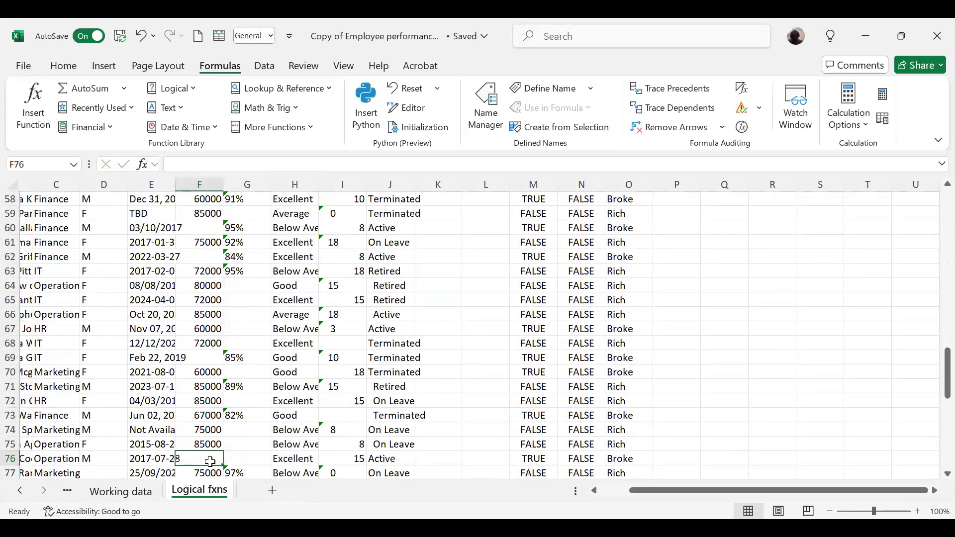
pyautogui.press('Down')
pyautogui.press('Down')
pyautogui.press('Down')
pyautogui.press('Down')
pyautogui.press('Down')
pyautogui.press('Down')
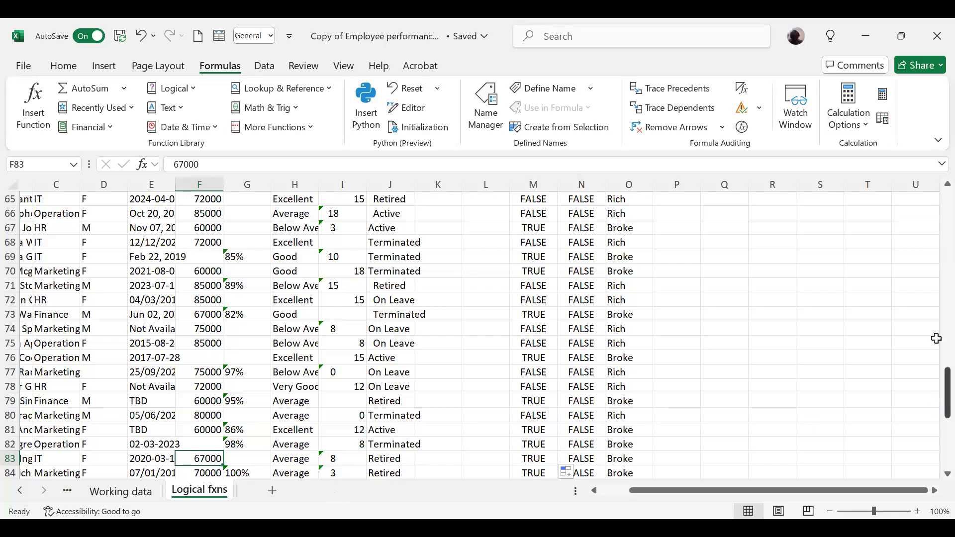
pyautogui.scroll(20, 937, 338)
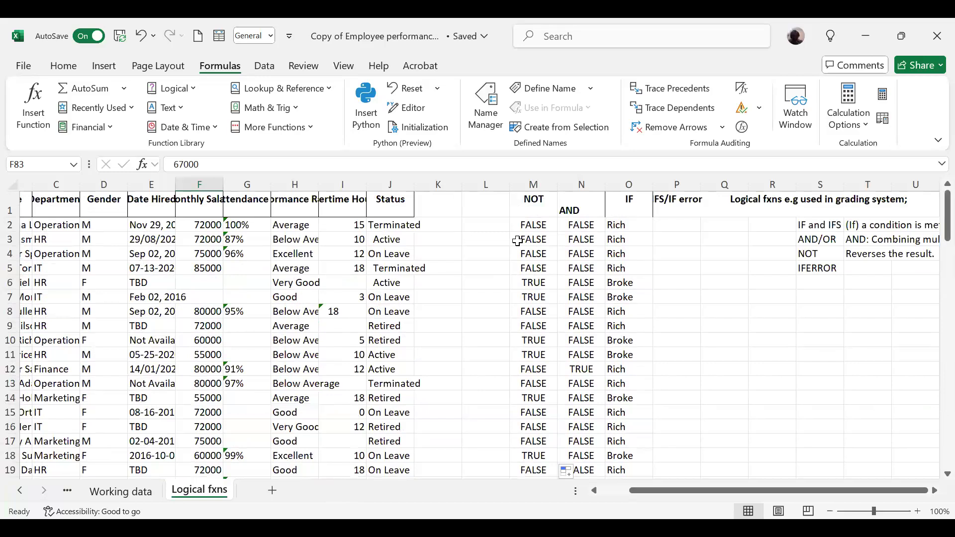
pyautogui.click(584, 243)
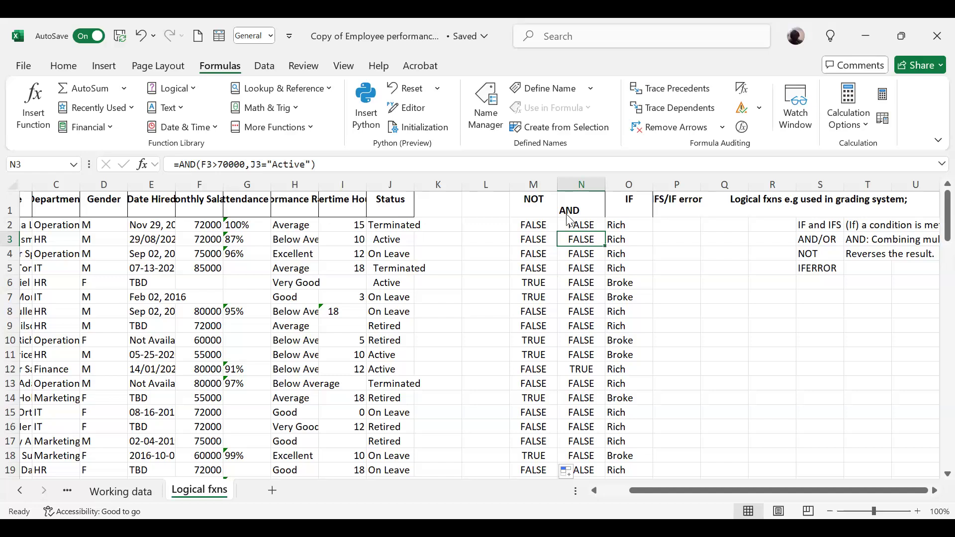
# Enter the formula =LEN(J2) in K2 to count the characters of the first employee's status.
pyautogui.click(443, 207)
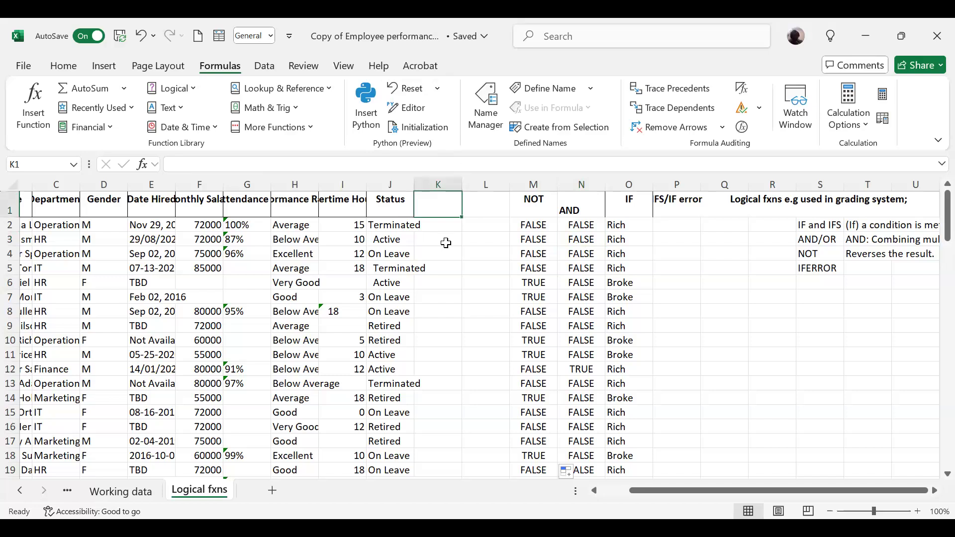
pyautogui.click(450, 233)
pyautogui.click(450, 223)
pyautogui.write('=')
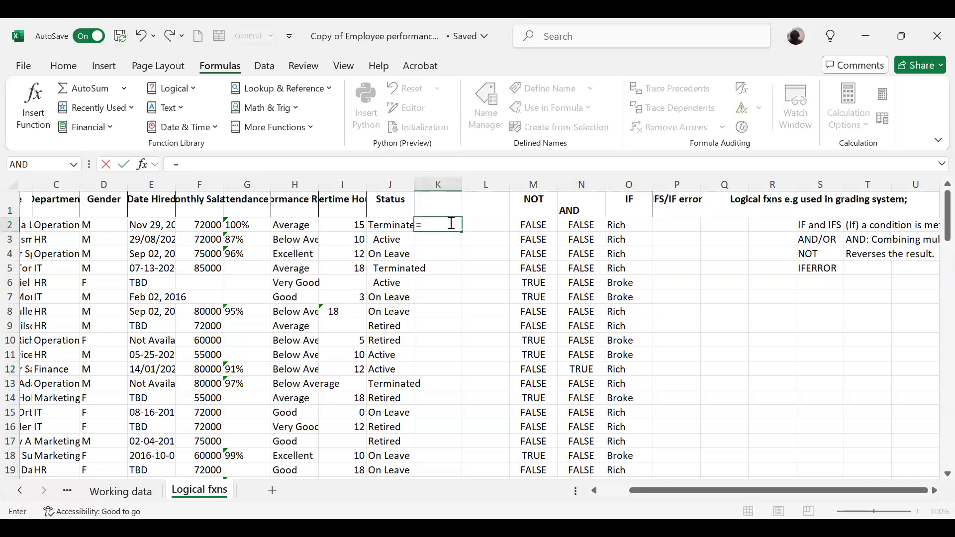
pyautogui.write('len')
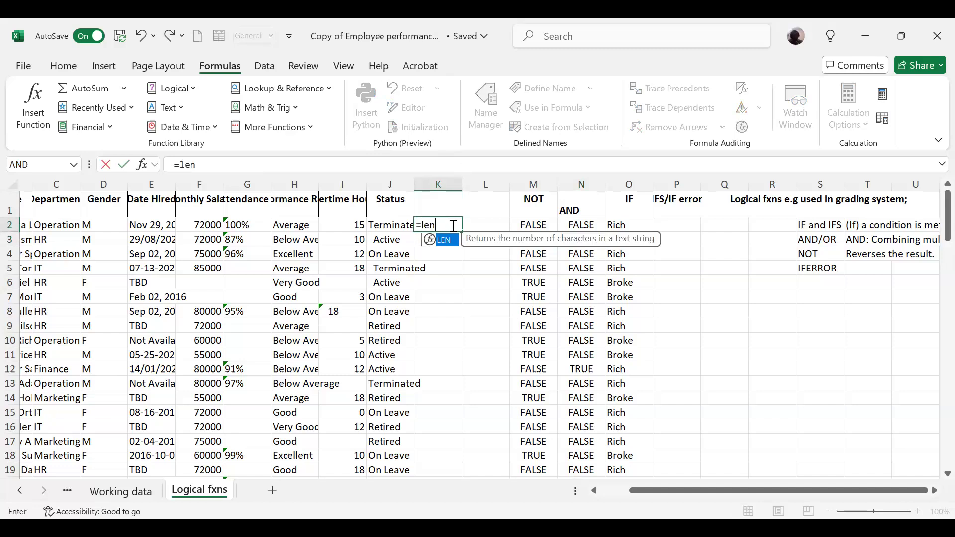
pyautogui.press('Tab')
pyautogui.click(397, 224)
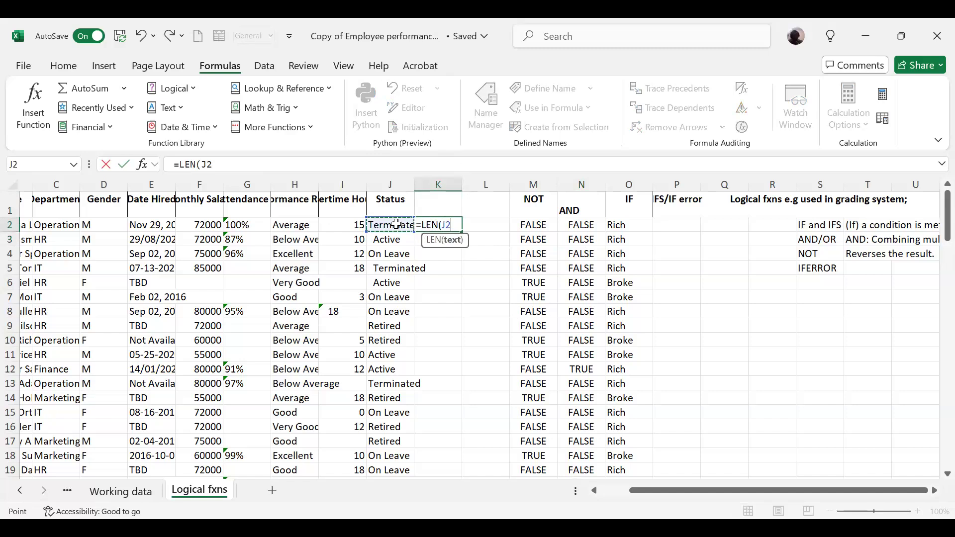
pyautogui.press('Return')
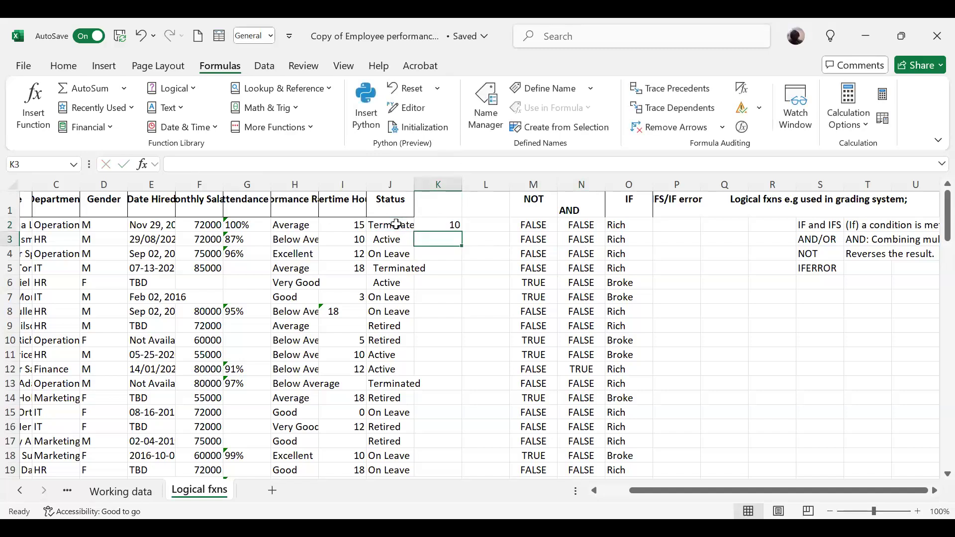
# Copy the LEN formula from K2 down column K for all employees and clear the filled range.
pyautogui.click(445, 223)
pyautogui.doubleClick(460, 232)
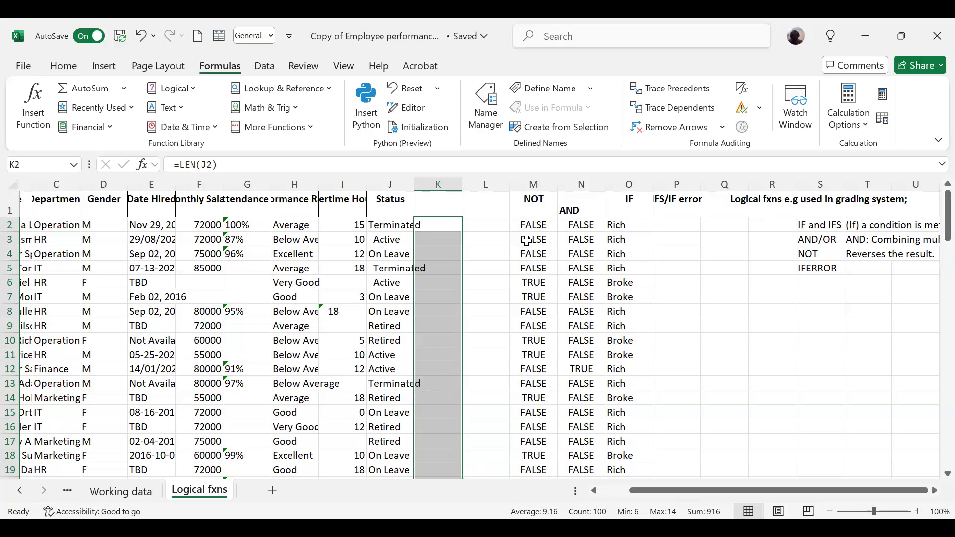
pyautogui.press('Delete')
# Enter the formula =CLEAN(J2) in K2 to remove non-printable characters from the status text.
pyautogui.click(448, 225)
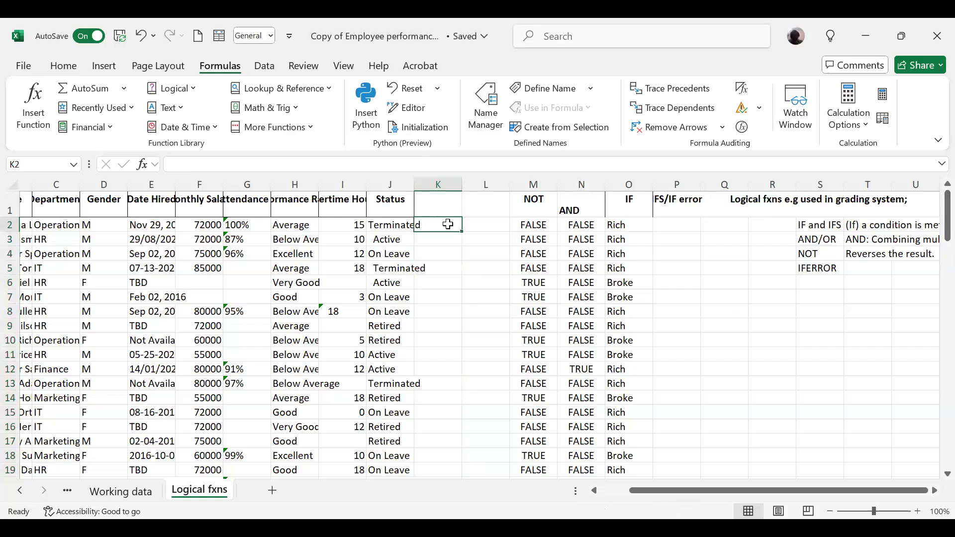
pyautogui.write('=')
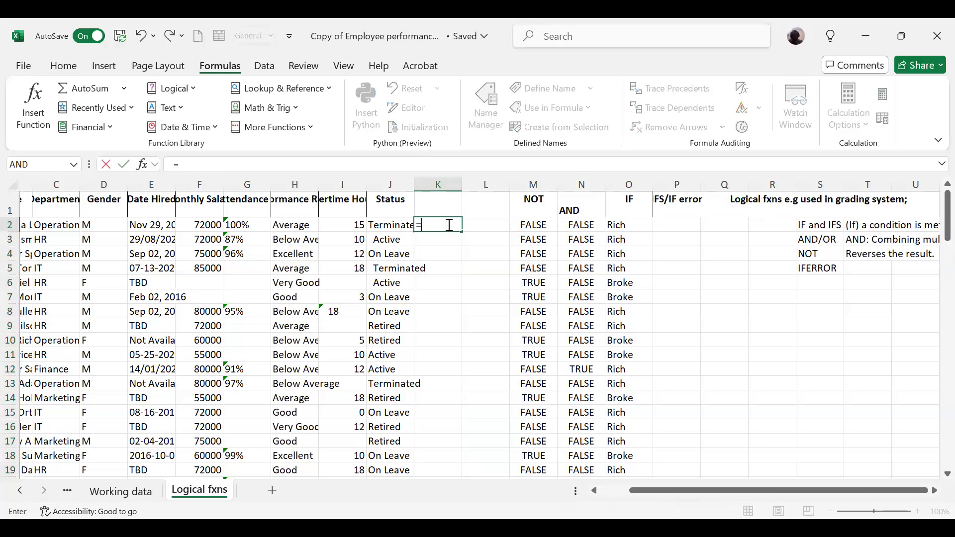
pyautogui.write('clea')
pyautogui.press('Tab')
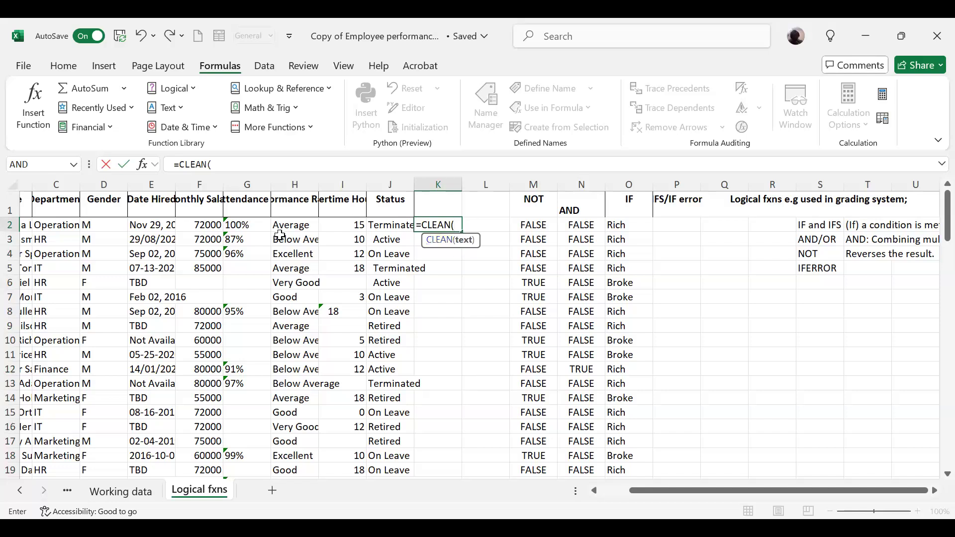
pyautogui.click(383, 225)
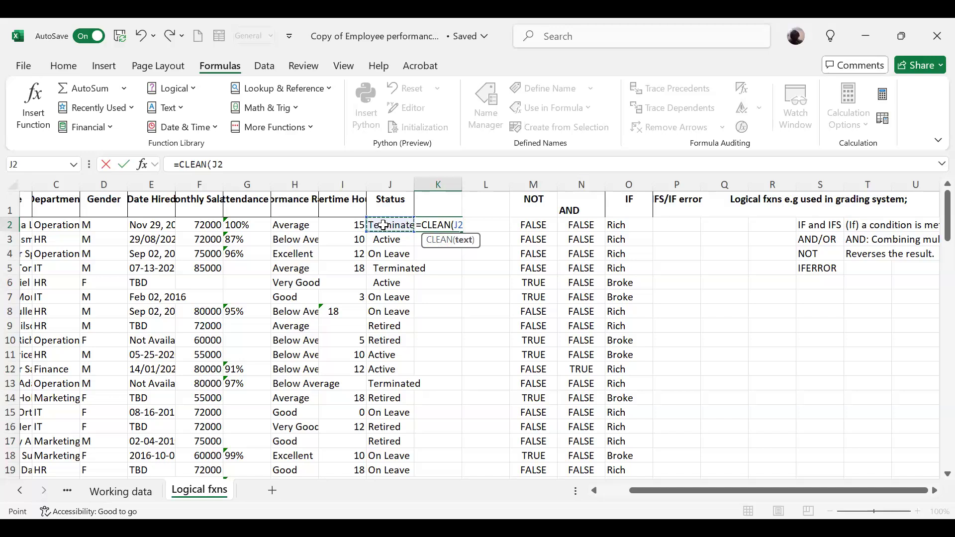
pyautogui.press('Return')
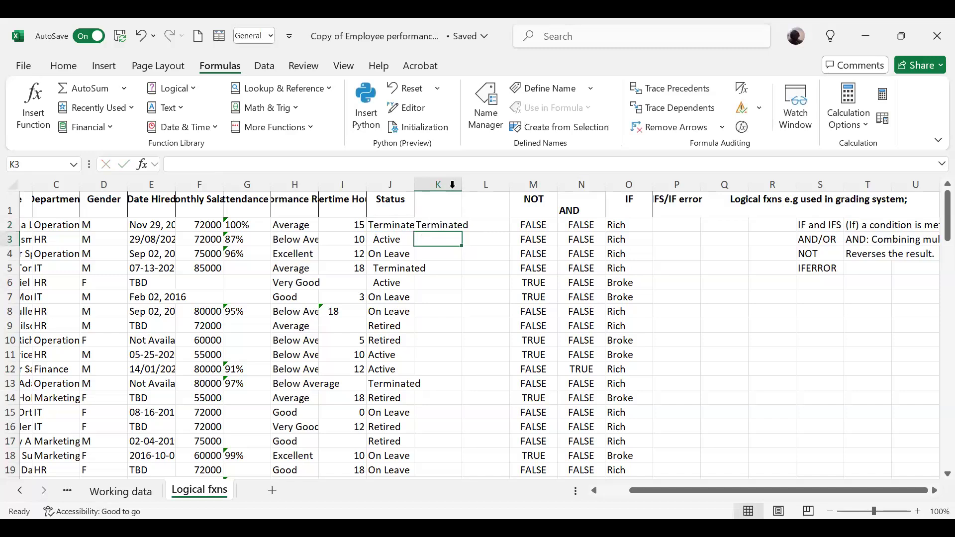
# Widen column K and copy the CLEAN formula from K2 down to all employee rows.
pyautogui.moveTo(462, 183); pyautogui.dragTo(483, 219)
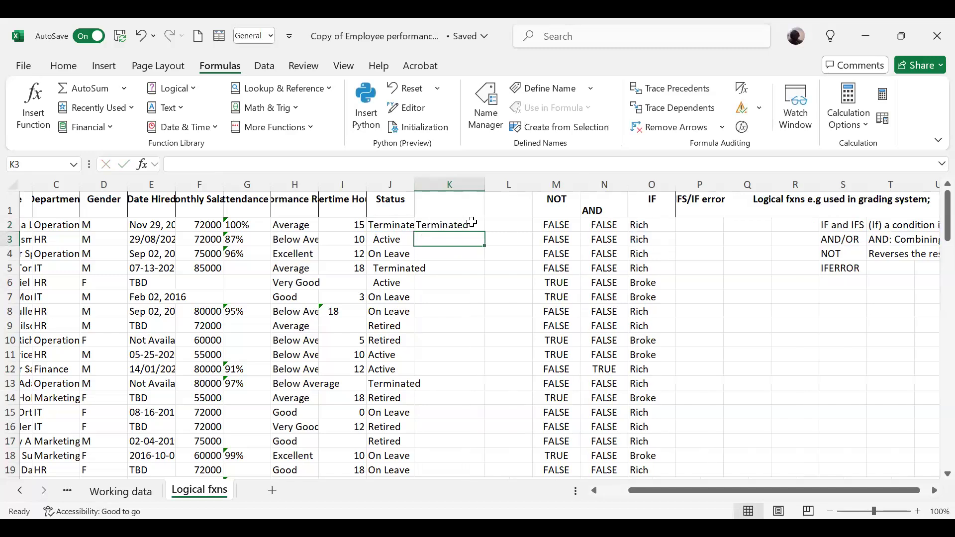
pyautogui.click(467, 225)
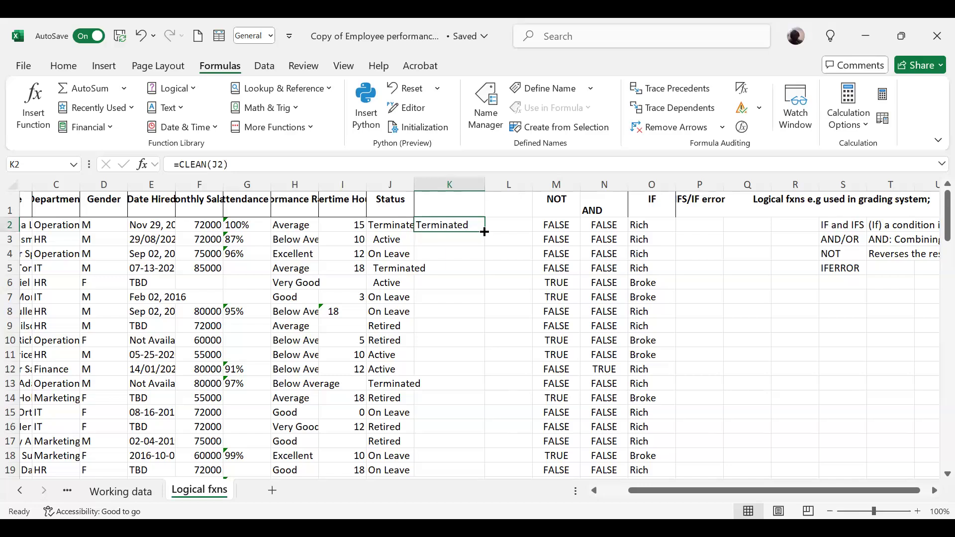
pyautogui.doubleClick(484, 232)
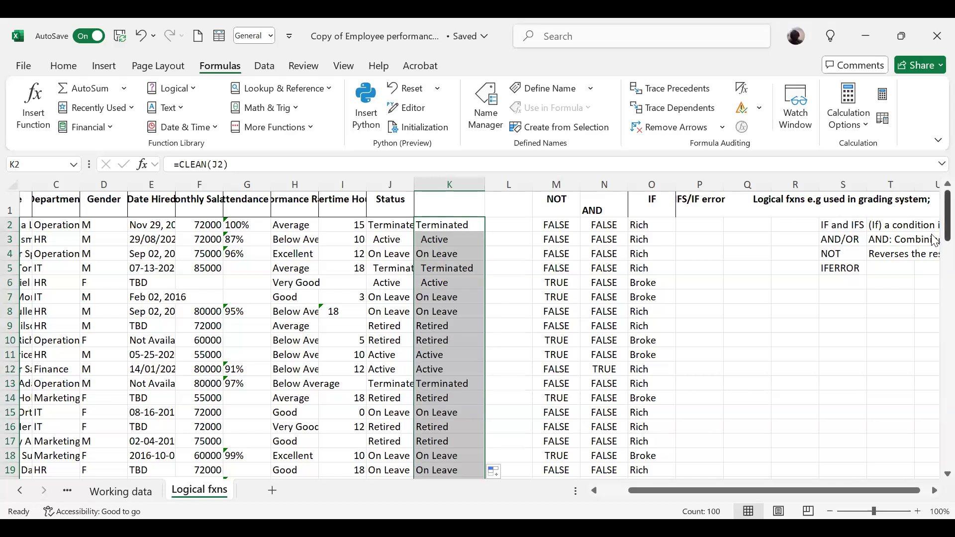
pyautogui.moveTo(935, 238); pyautogui.dragTo(933, 209)
# Add the column header "Clean" in L1.
pyautogui.click(516, 222)
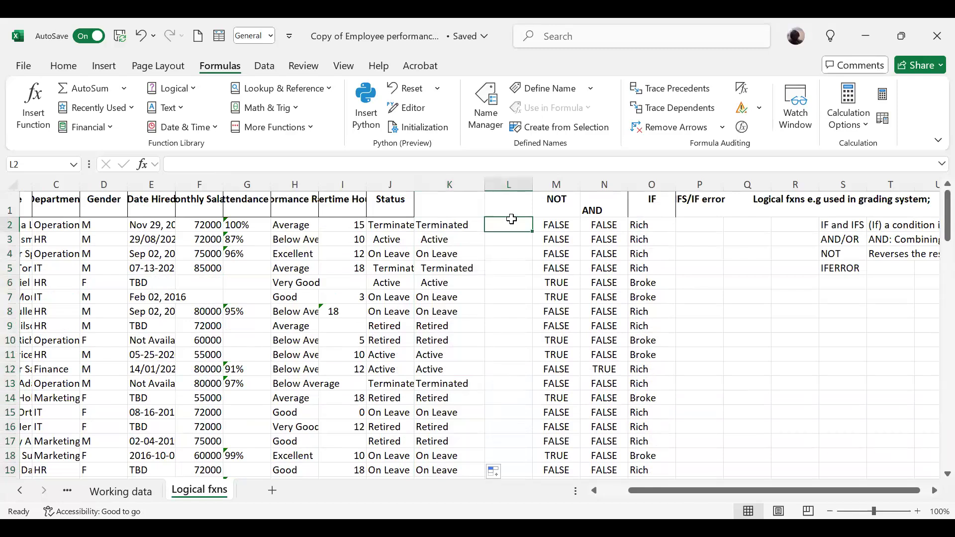
pyautogui.press('Up')
pyautogui.write('ce')
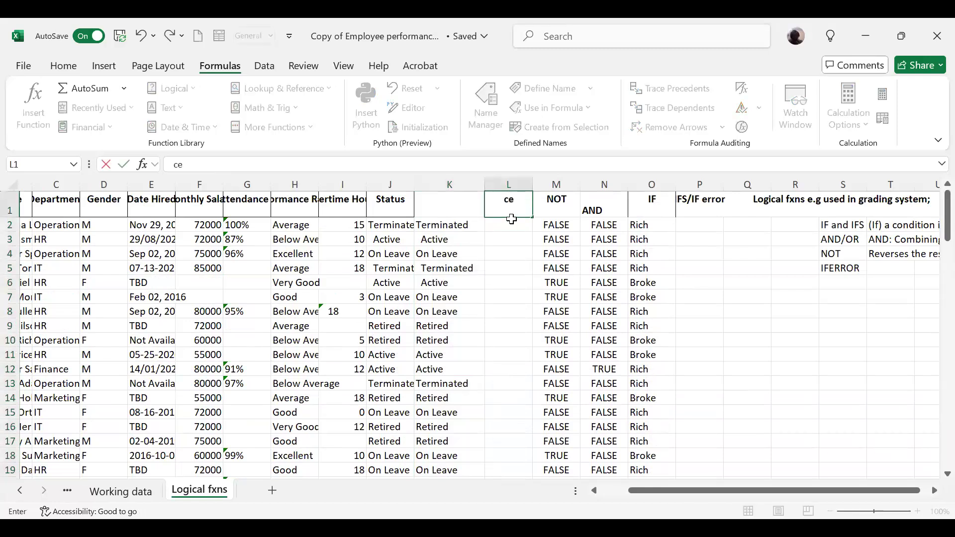
pyautogui.press('BackSpace')
pyautogui.press('BackSpace')
pyautogui.write('Clean')
pyautogui.press('Return')
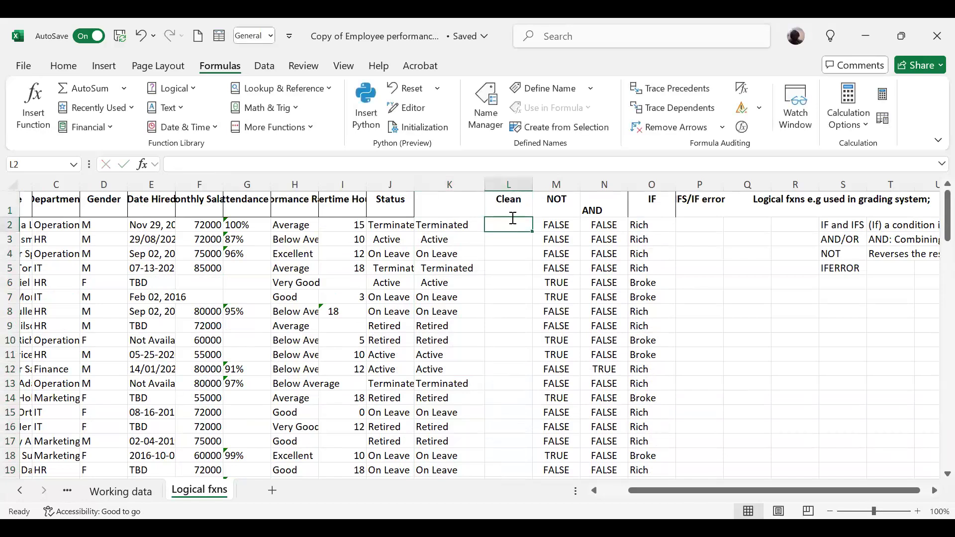
# Enter the formula =LEN(K2) in L2 to count the characters of the cleaned status text.
pyautogui.write('=le')
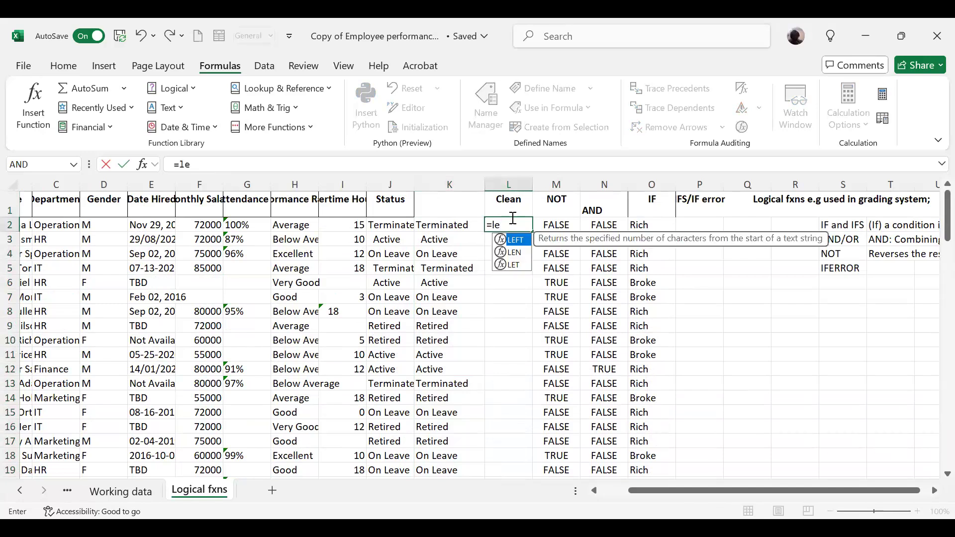
pyautogui.write('n')
pyautogui.press('Tab')
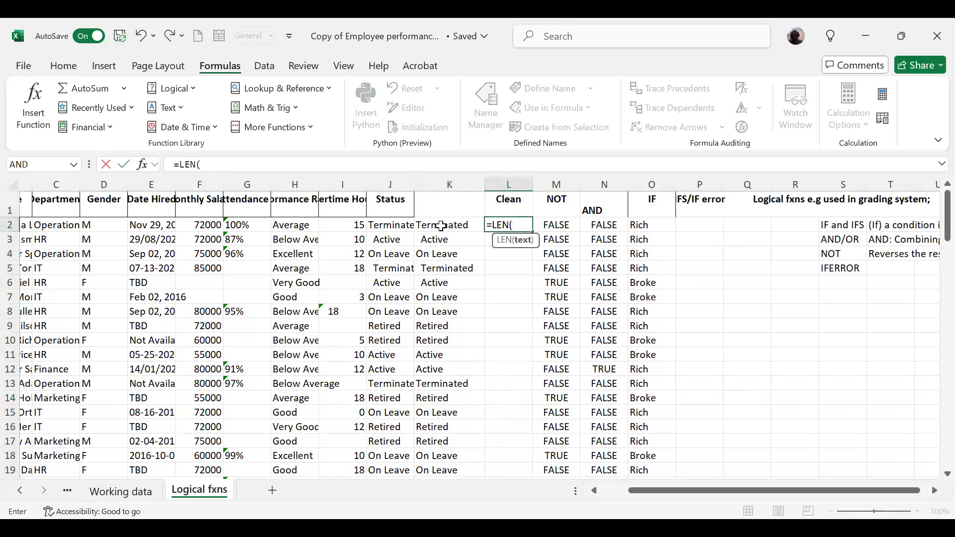
pyautogui.click(440, 225)
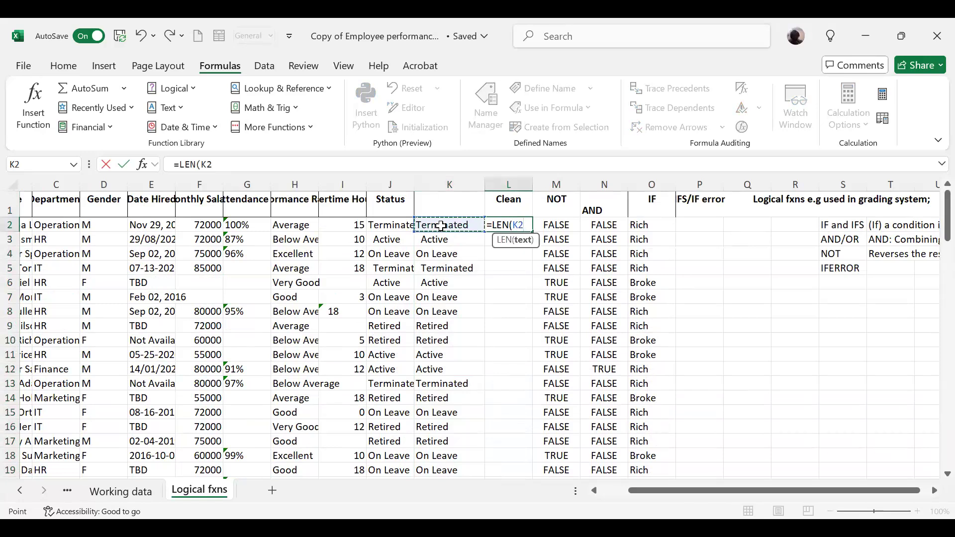
pyautogui.press('Return')
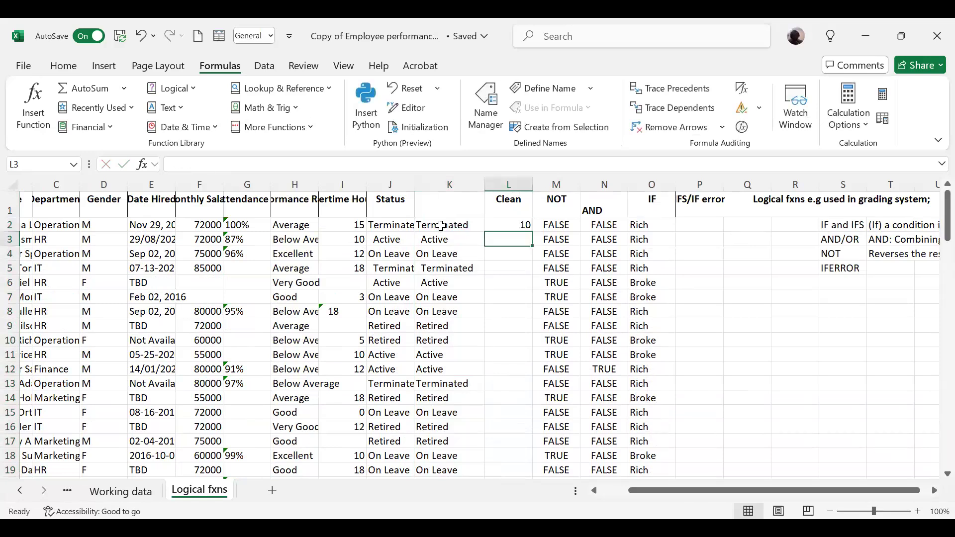
pyautogui.click(518, 222)
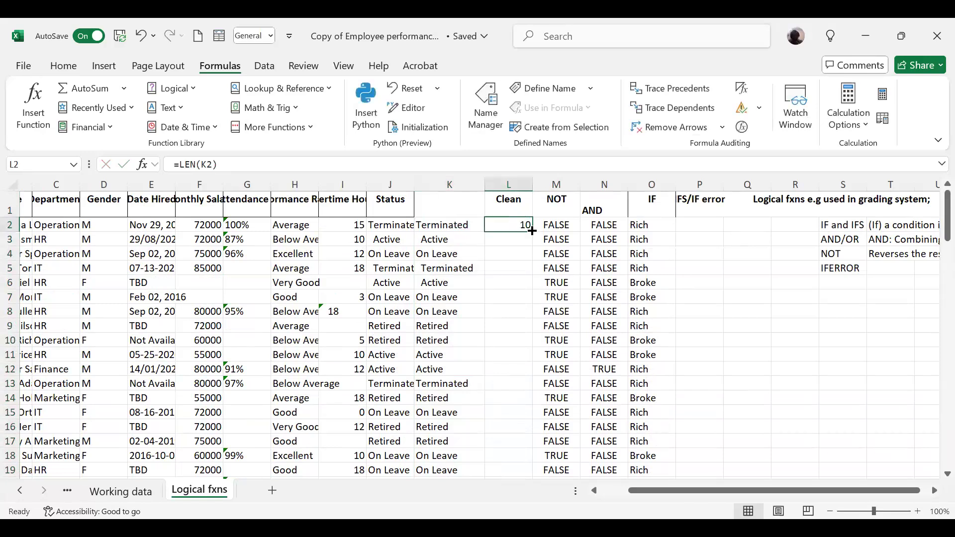
# Copy the LEN formula from L2 down to all employee rows and insert two blank columns before the NOT column.
pyautogui.doubleClick(531, 230)
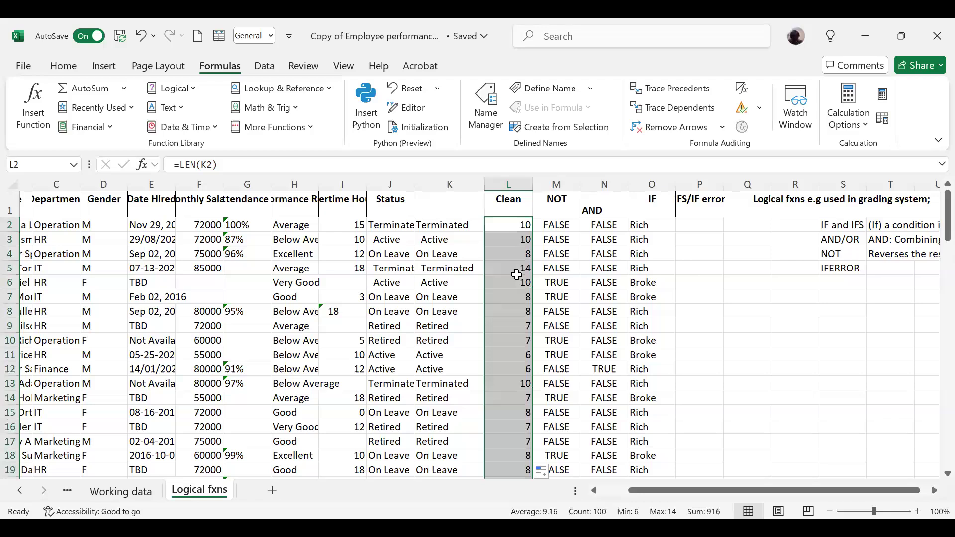
pyautogui.click(564, 185)
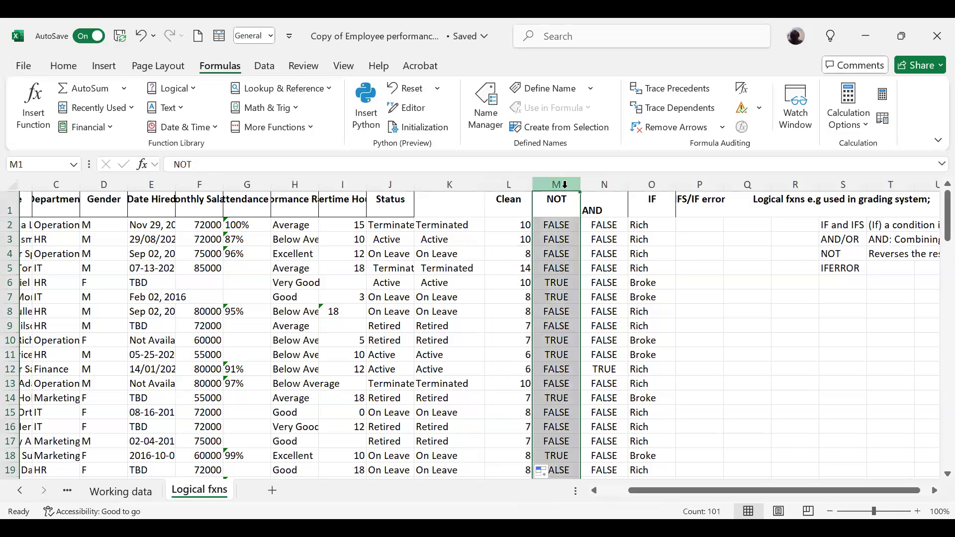
pyautogui.rightClick(565, 184)
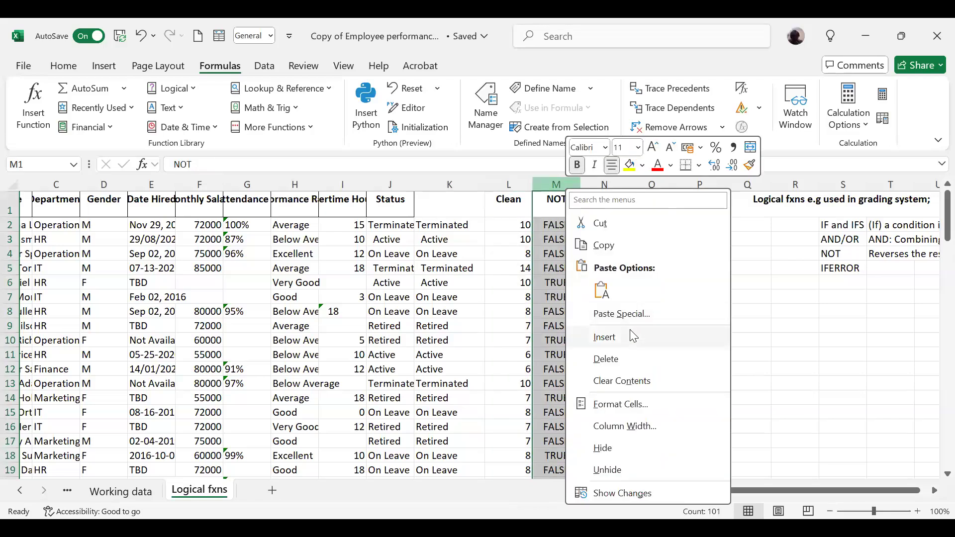
pyautogui.click(633, 336)
pyautogui.click(562, 224)
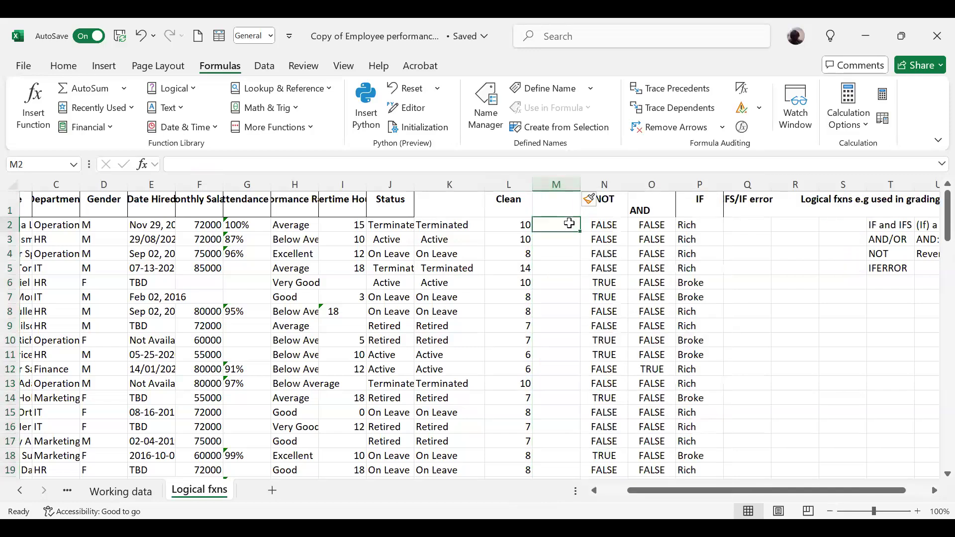
pyautogui.click(607, 182)
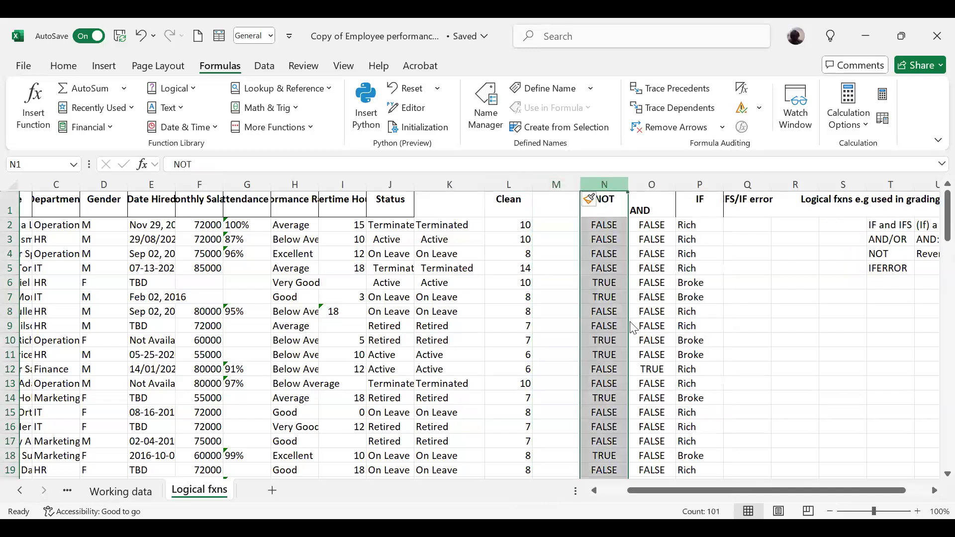
pyautogui.rightClick(608, 185)
pyautogui.click(658, 341)
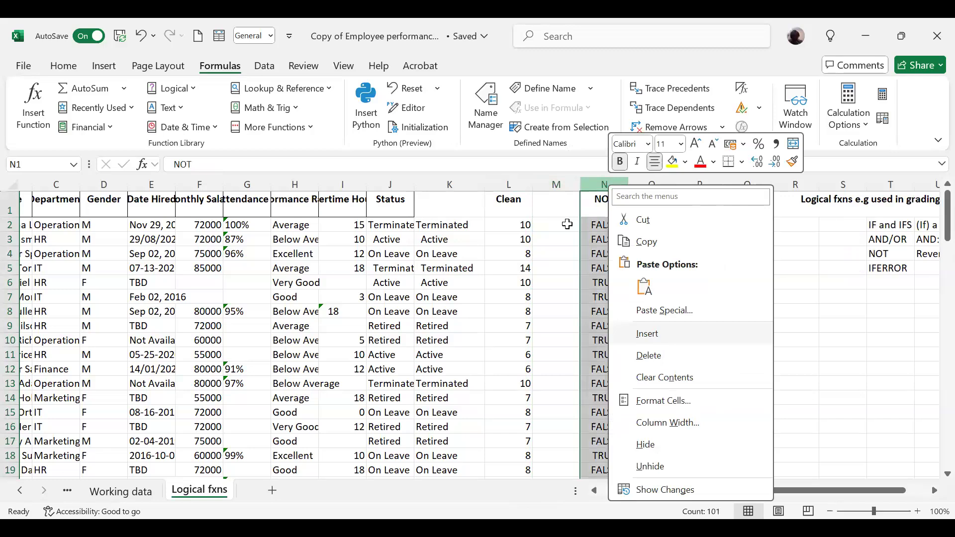
# Add the column header "Trim" in M1.
pyautogui.click(567, 224)
pyautogui.write('=')
pyautogui.press('BackSpace')
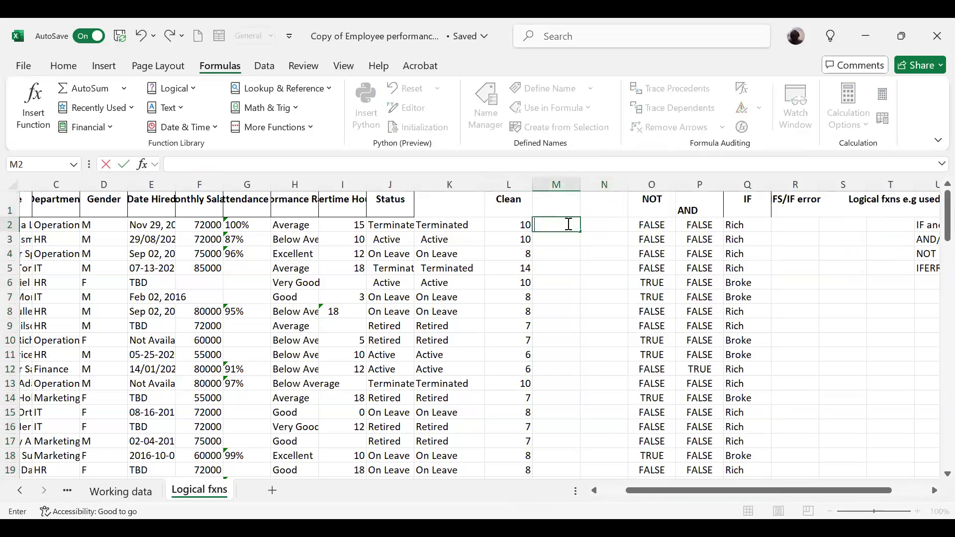
pyautogui.click(559, 199)
pyautogui.write('Trim')
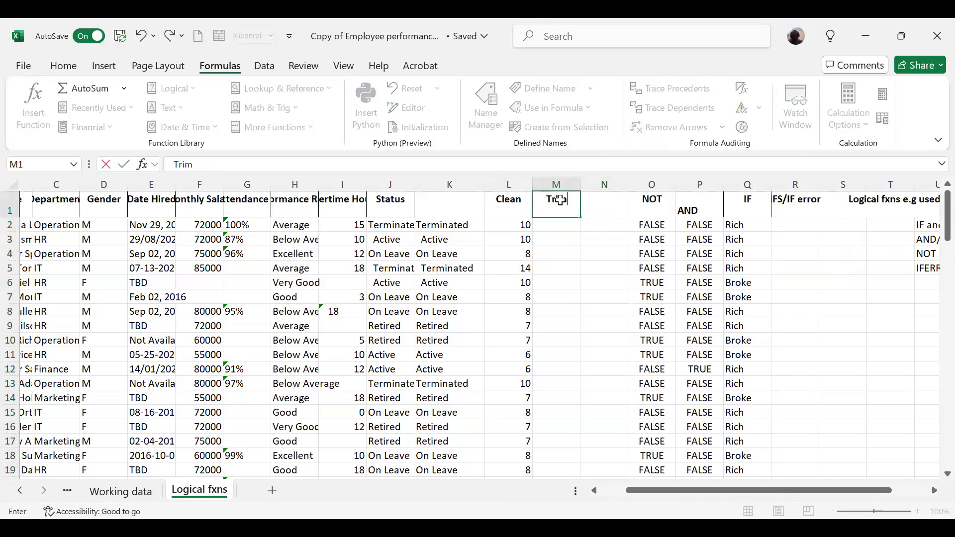
pyautogui.press('Return')
# Enter the formula =TRIM(J2) in M2 to strip extra spaces from the status text.
pyautogui.write('=')
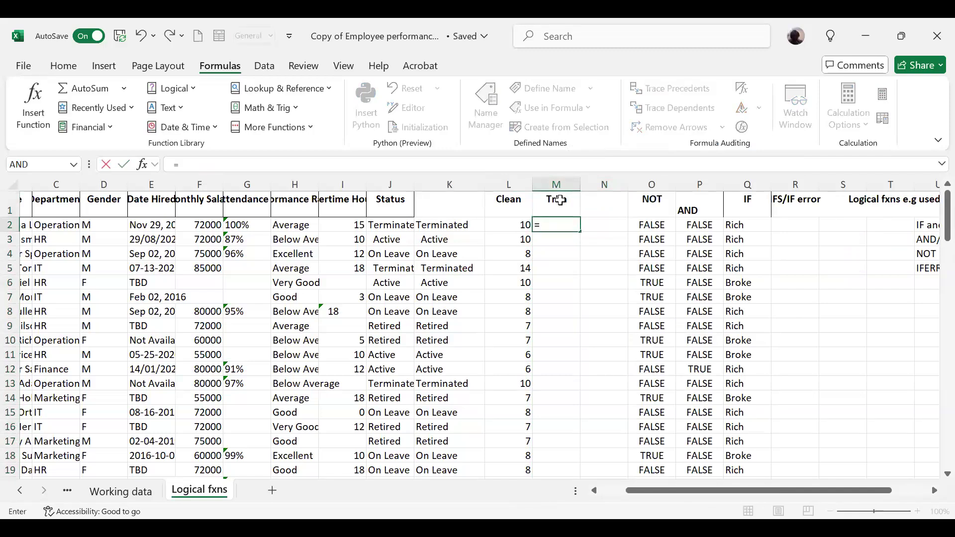
pyautogui.write('tri')
pyautogui.press('Tab')
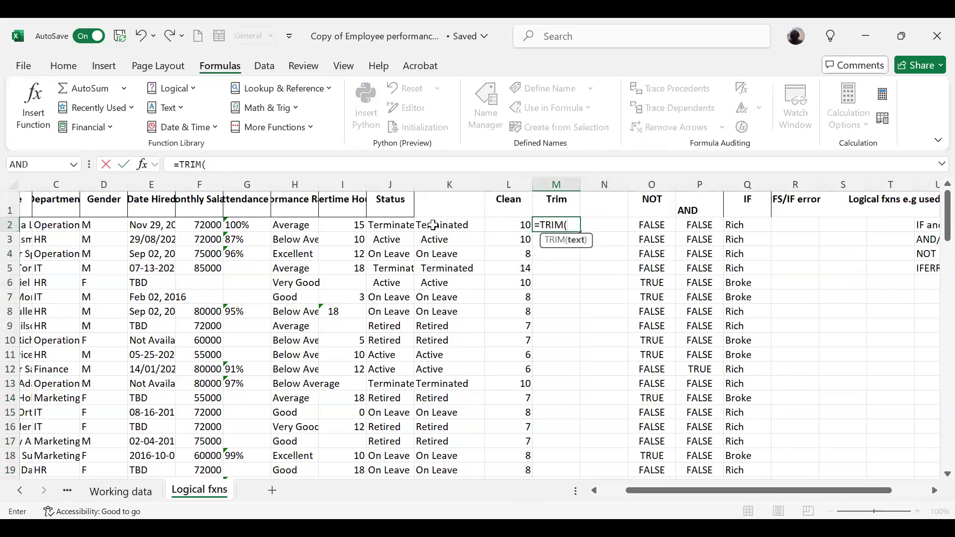
pyautogui.click(391, 225)
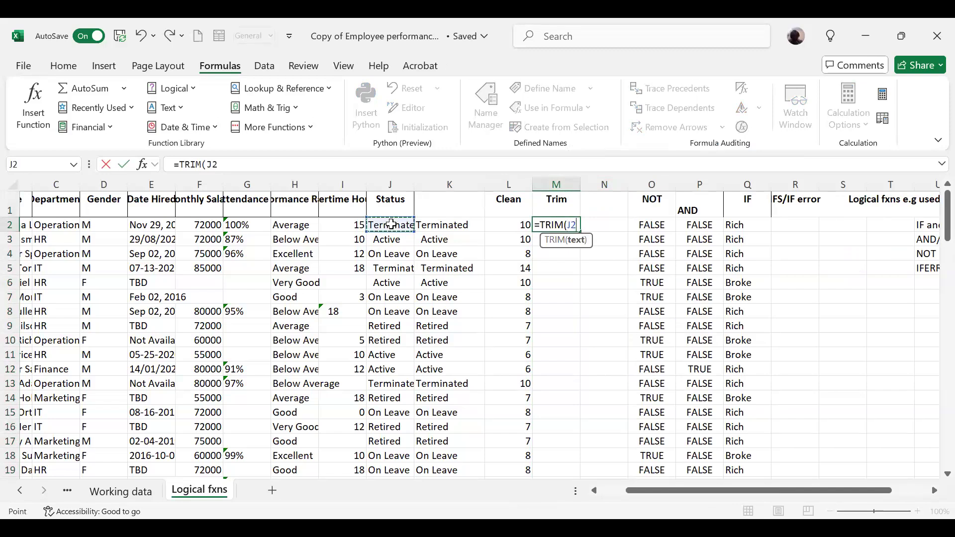
pyautogui.press('Return')
# Widen column M and copy the TRIM formula from M2 down to all employee rows.
pyautogui.moveTo(581, 187); pyautogui.dragTo(604, 226)
pyautogui.click(608, 226)
pyautogui.click(608, 226)
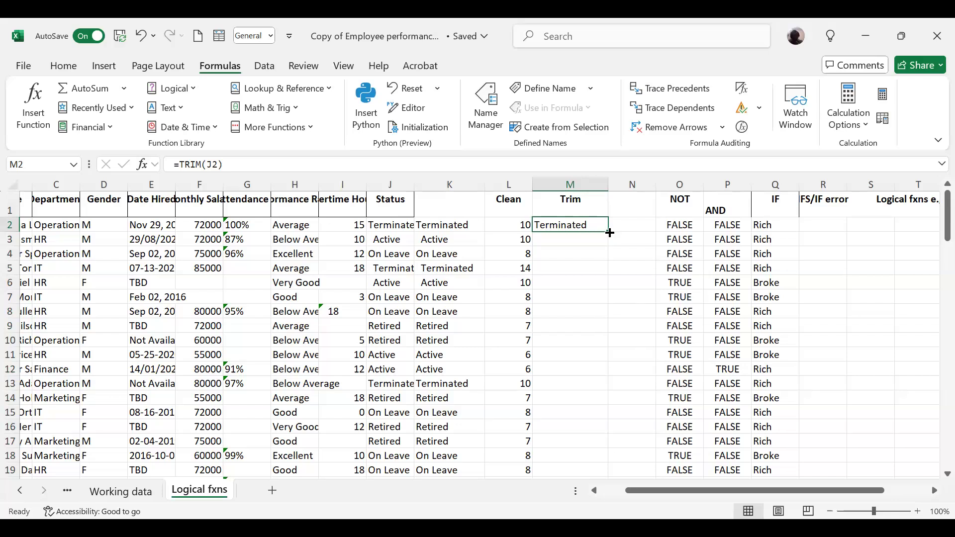
pyautogui.doubleClick(608, 229)
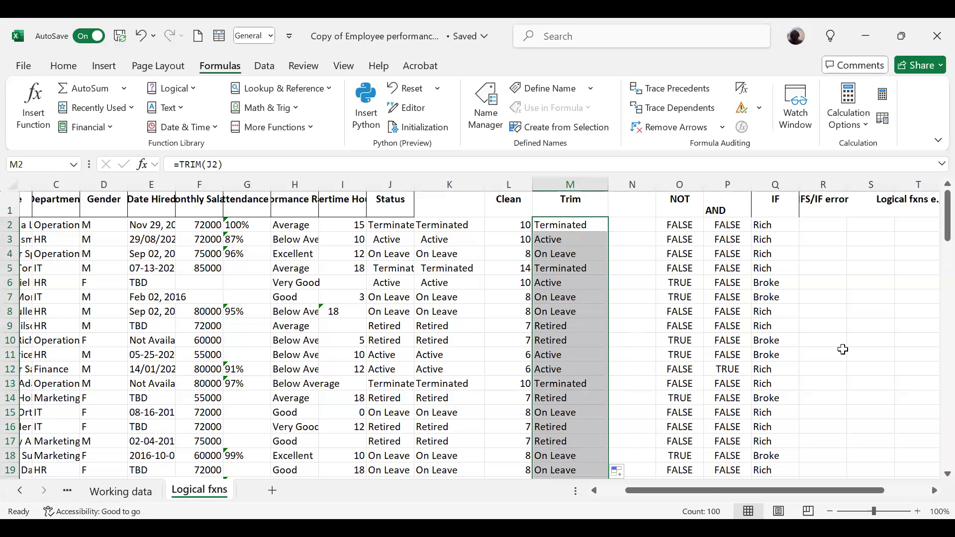
pyautogui.click(644, 206)
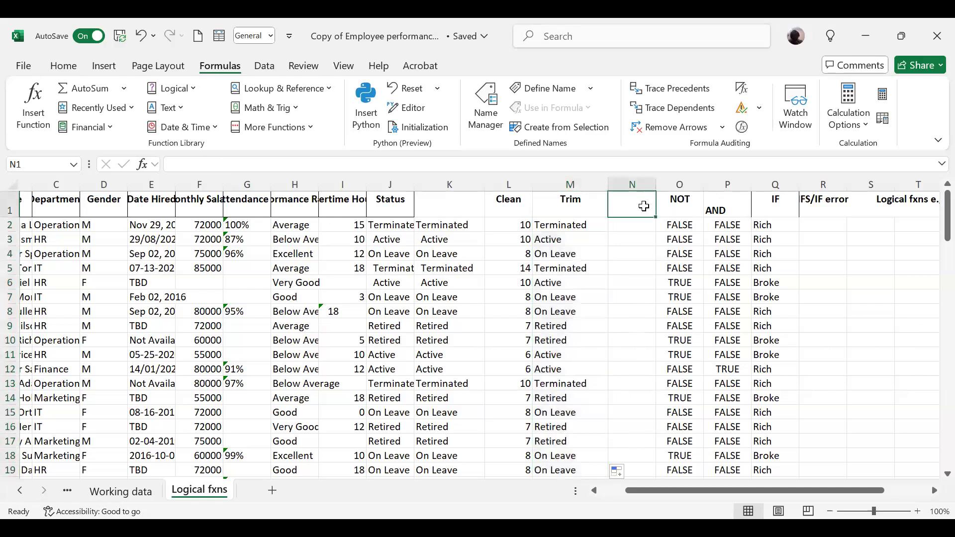
pyautogui.write('=1')
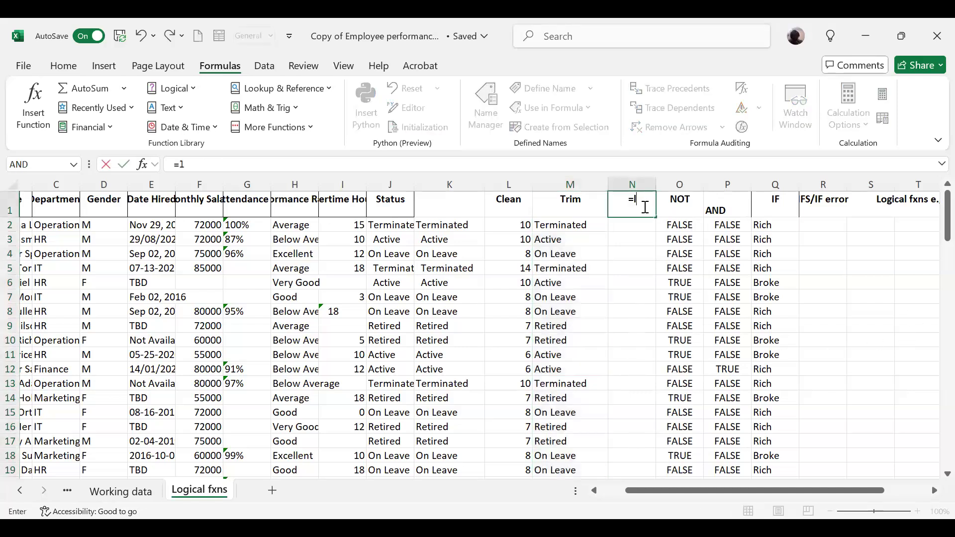
pyautogui.write('e')
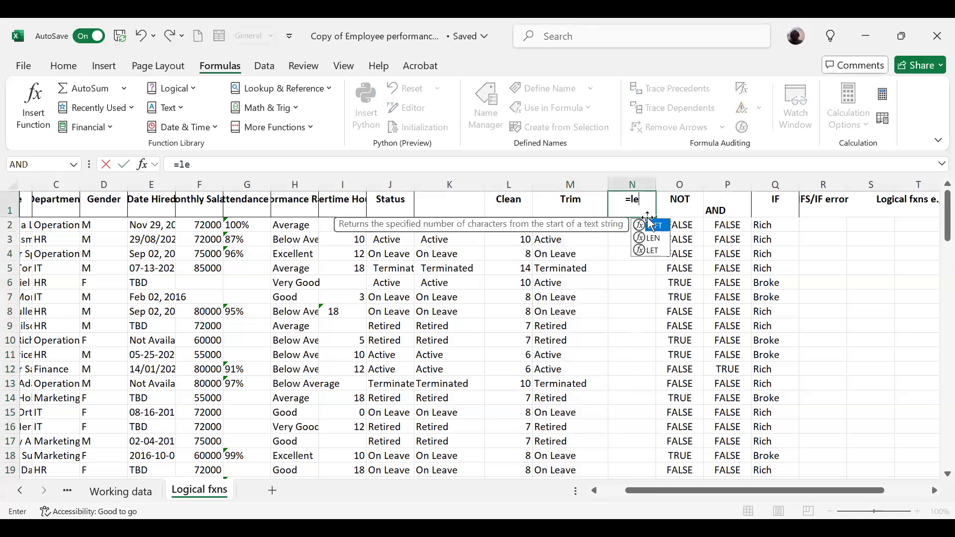
pyautogui.click(652, 238)
pyautogui.doubleClick(652, 237)
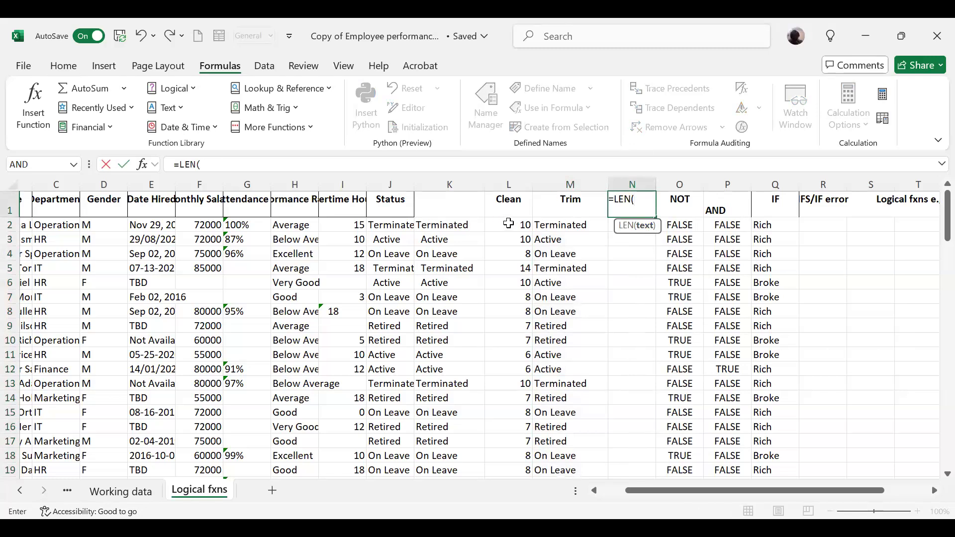
pyautogui.click(575, 227)
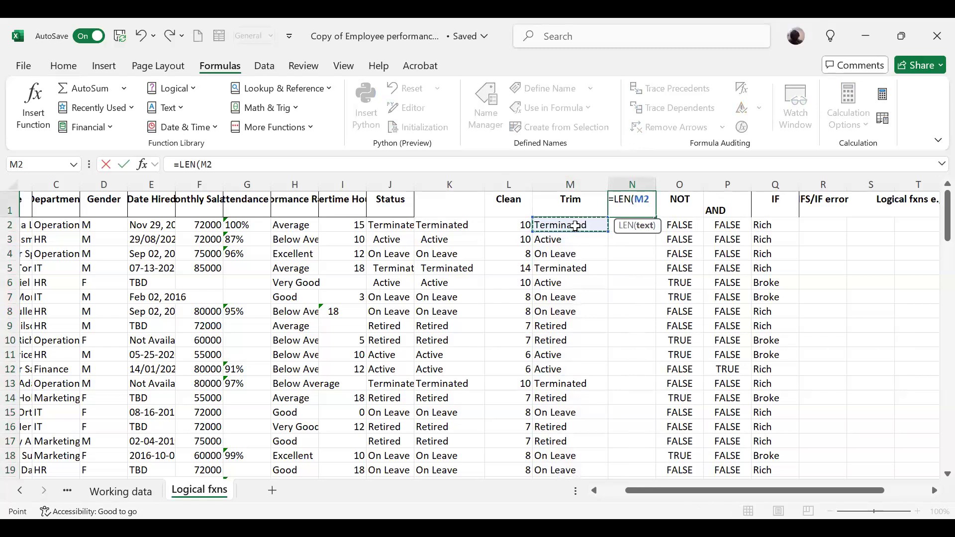
pyautogui.press('Return')
pyautogui.click(576, 226)
pyautogui.press('Up')
pyautogui.press('Down')
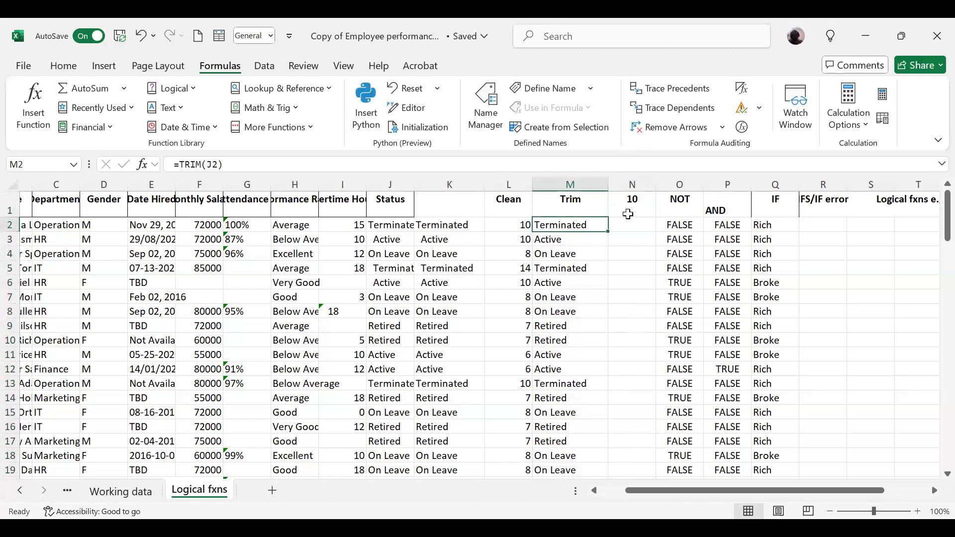
pyautogui.click(636, 203)
pyautogui.press('BackSpace')
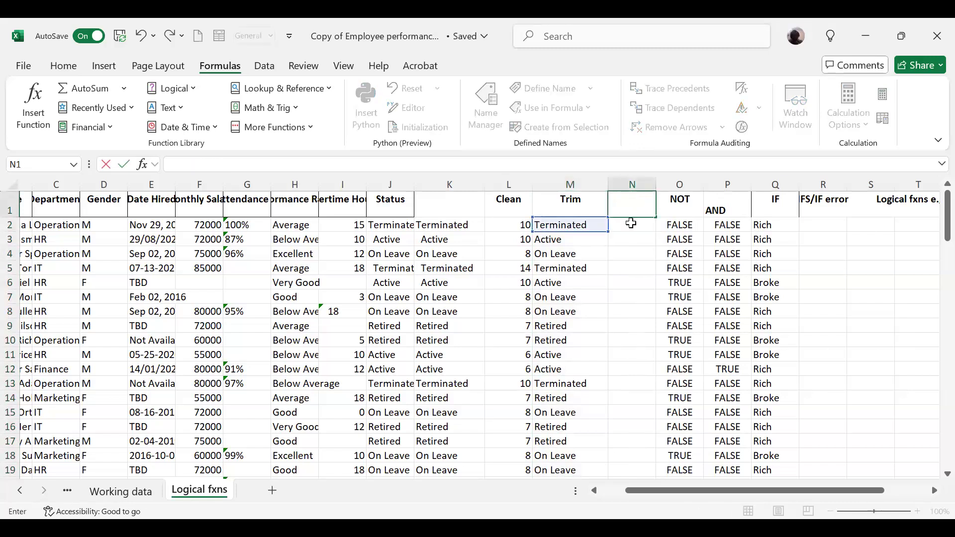
# Enter the formula =LEN(M2) in N2 to count the trimmed status characters and copy it down to all employee rows.
pyautogui.click(633, 225)
pyautogui.write('=len(')
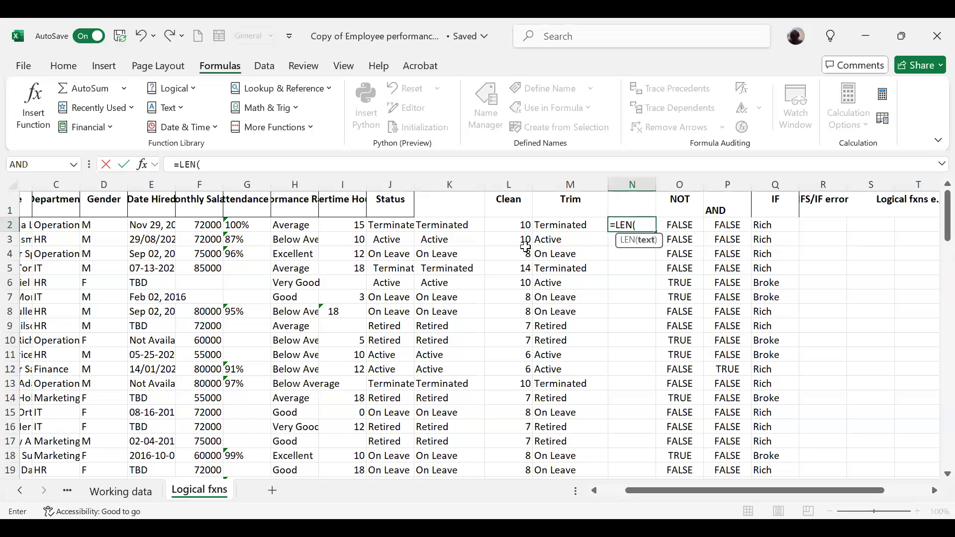
pyautogui.click(555, 226)
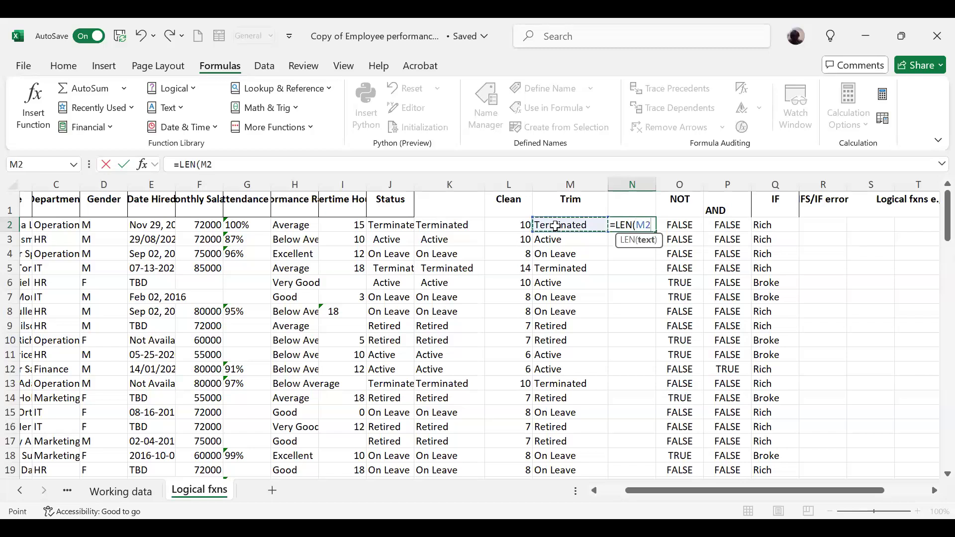
pyautogui.press('Return')
pyautogui.click(641, 225)
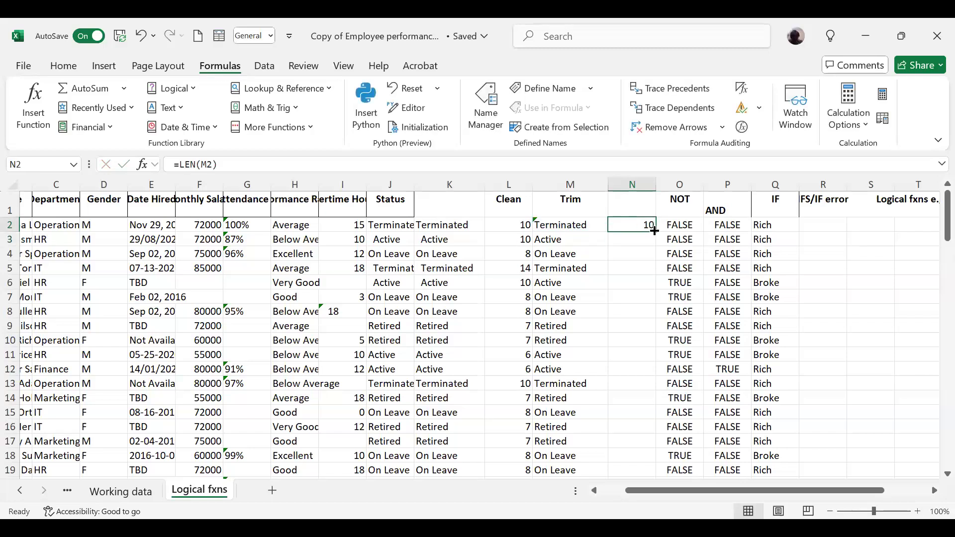
pyautogui.doubleClick(655, 230)
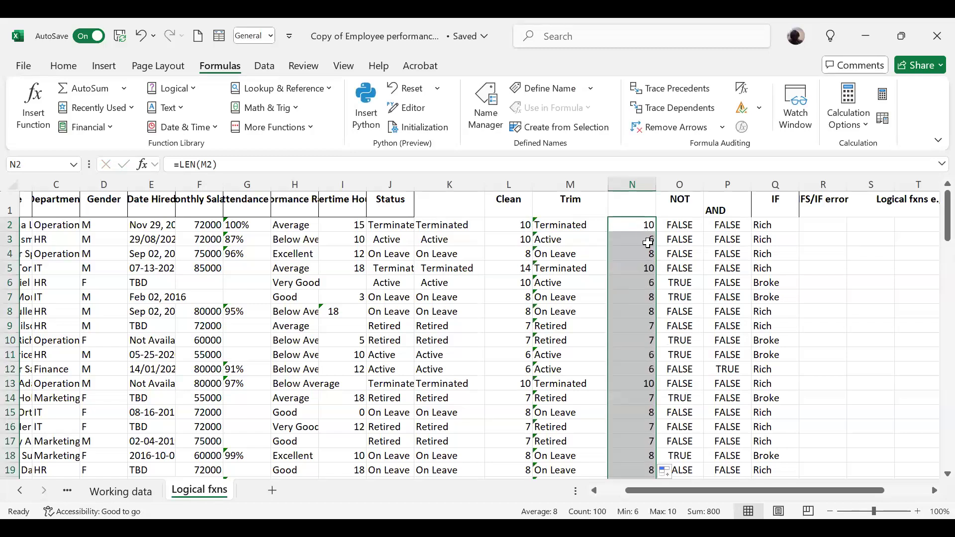
pyautogui.click(648, 243)
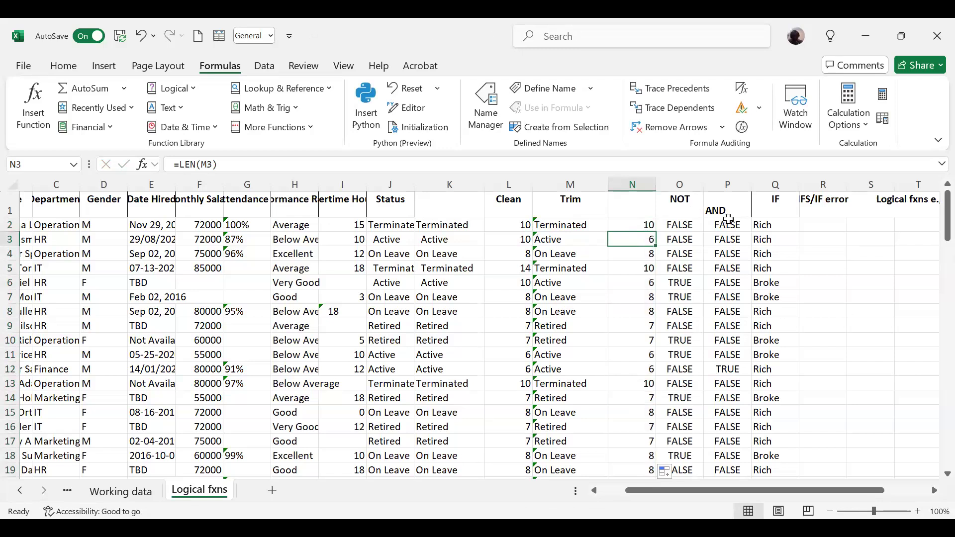
# Change the AND formula in P2 to =AND(F2>70000,M2="Active") and copy it down to all employee rows.
pyautogui.click(729, 219)
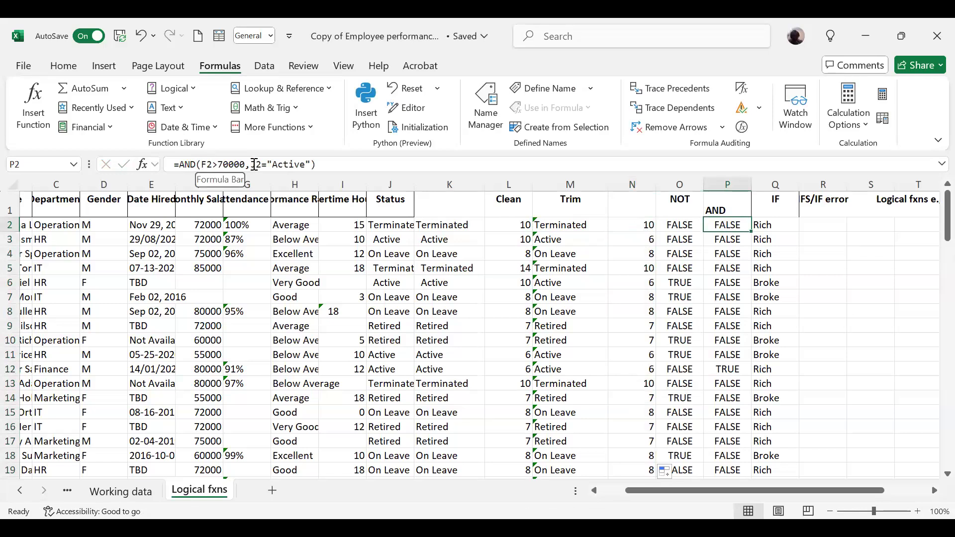
pyautogui.click(257, 164)
pyautogui.press('BackSpace')
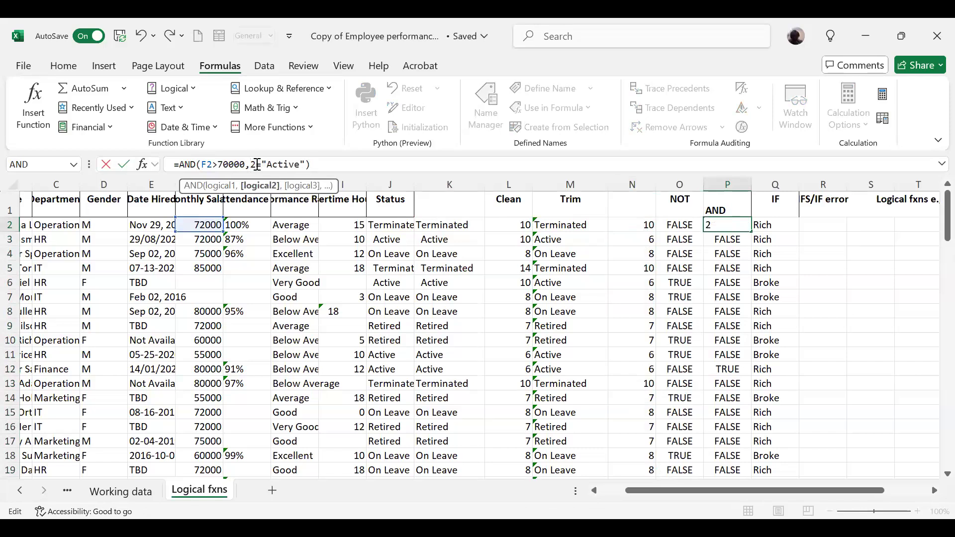
pyautogui.write('M')
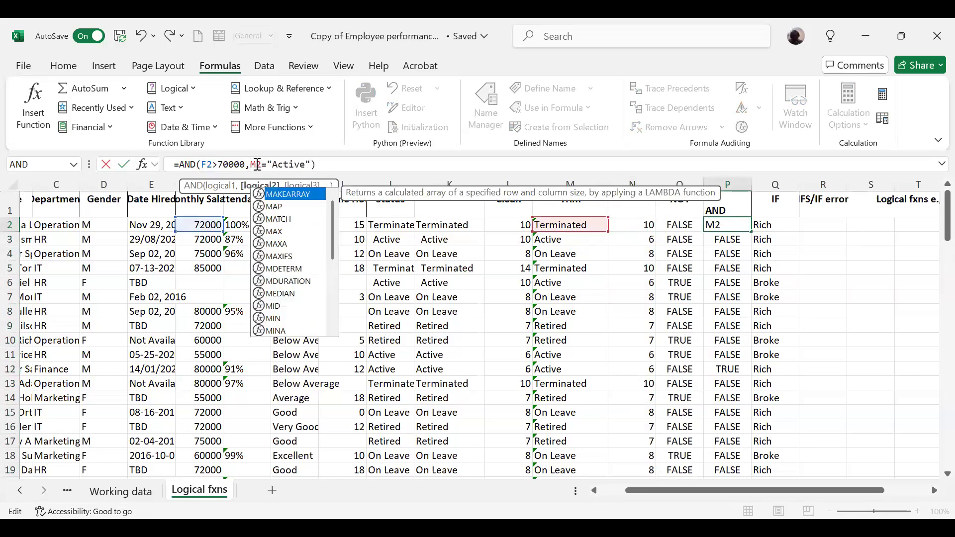
pyautogui.press('Return')
pyautogui.click(731, 223)
pyautogui.doubleClick(753, 232)
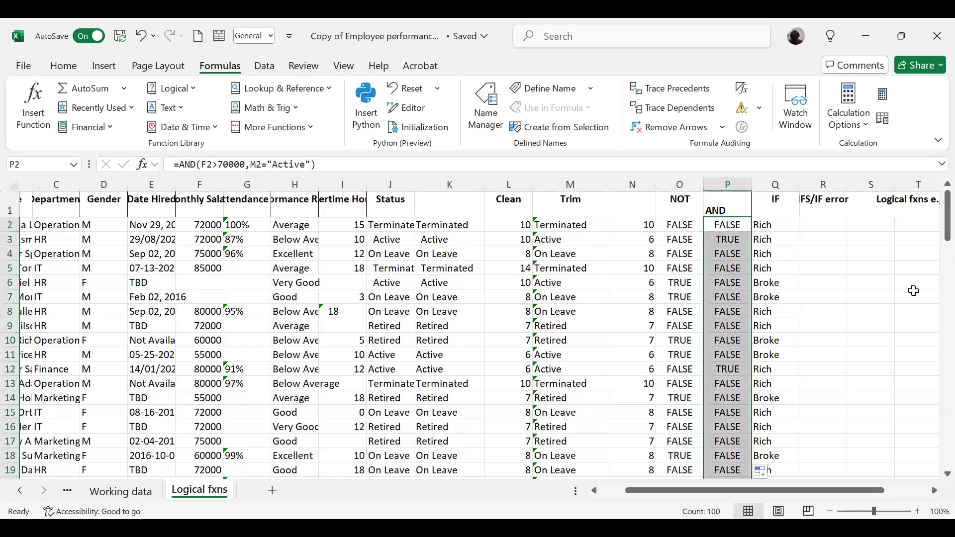
# Examine the AND results in column P against each employee's monthly salary and trimmed status.
pyautogui.moveTo(947, 225); pyautogui.dragTo(936, 202)
pyautogui.click(676, 427)
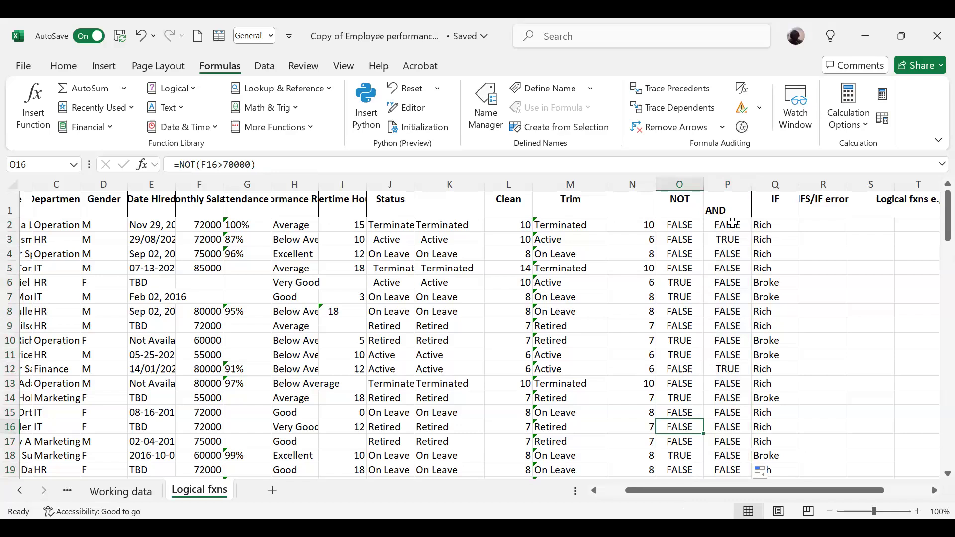
pyautogui.click(732, 224)
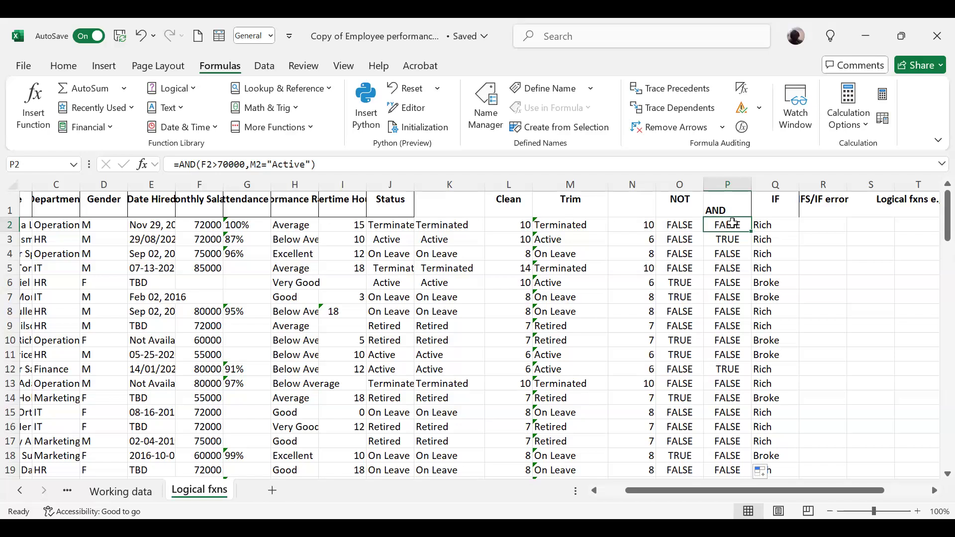
pyautogui.click(714, 445)
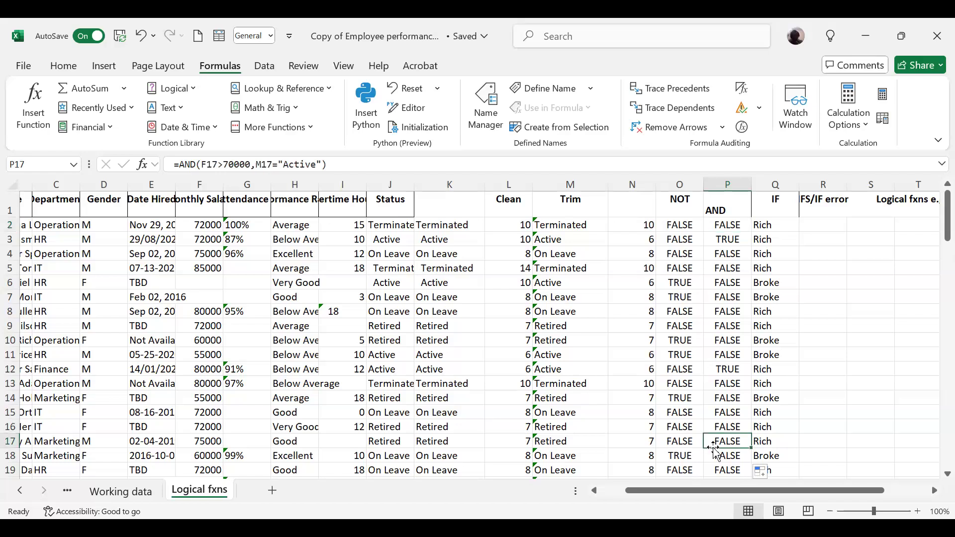
pyautogui.press('Down')
pyautogui.press('Down')
pyautogui.press('Down')
pyautogui.press('Down')
pyautogui.press('Down')
pyautogui.press('Down')
pyautogui.press('Down')
pyautogui.press('Down')
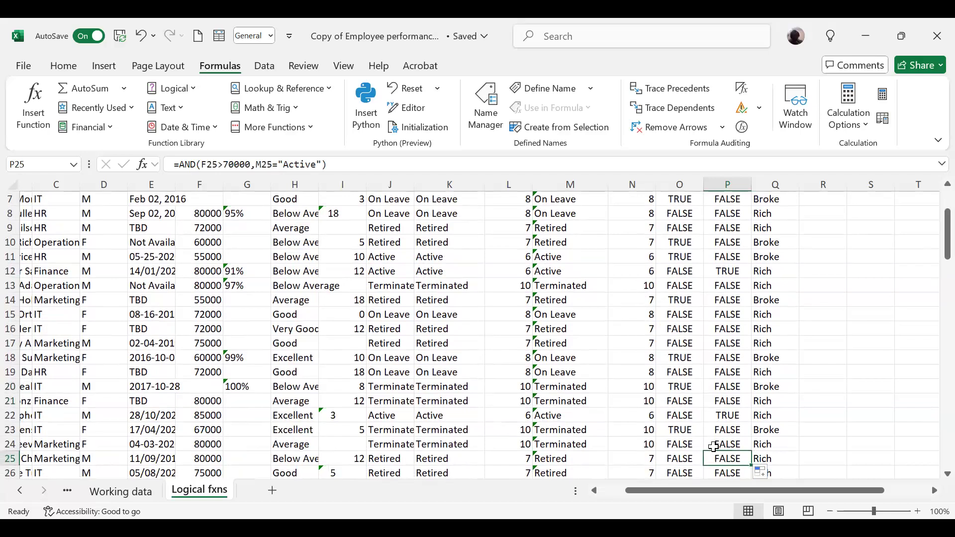
pyautogui.press('Down')
pyautogui.press('Down')
pyautogui.press('Down')
pyautogui.press('Down')
pyautogui.press('Down')
pyautogui.press('Down')
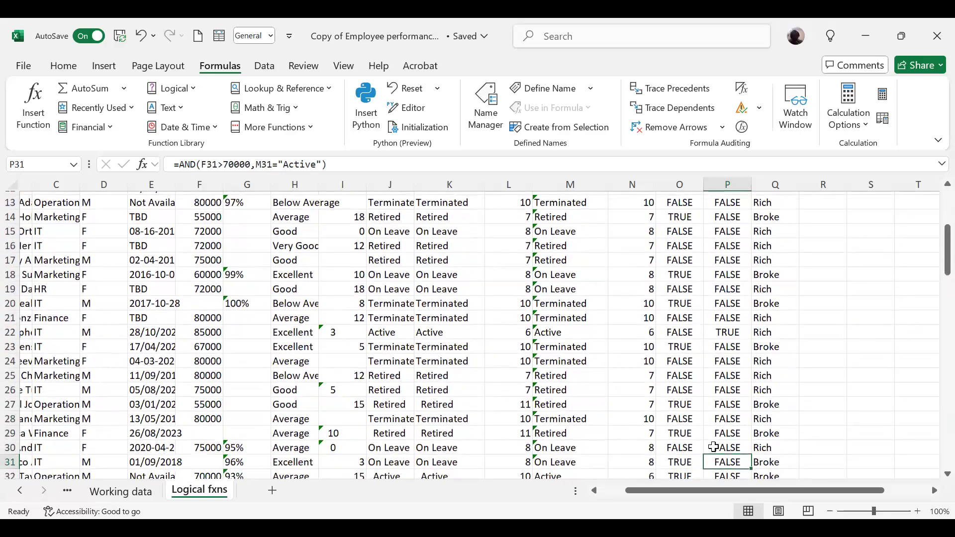
pyautogui.press('Down')
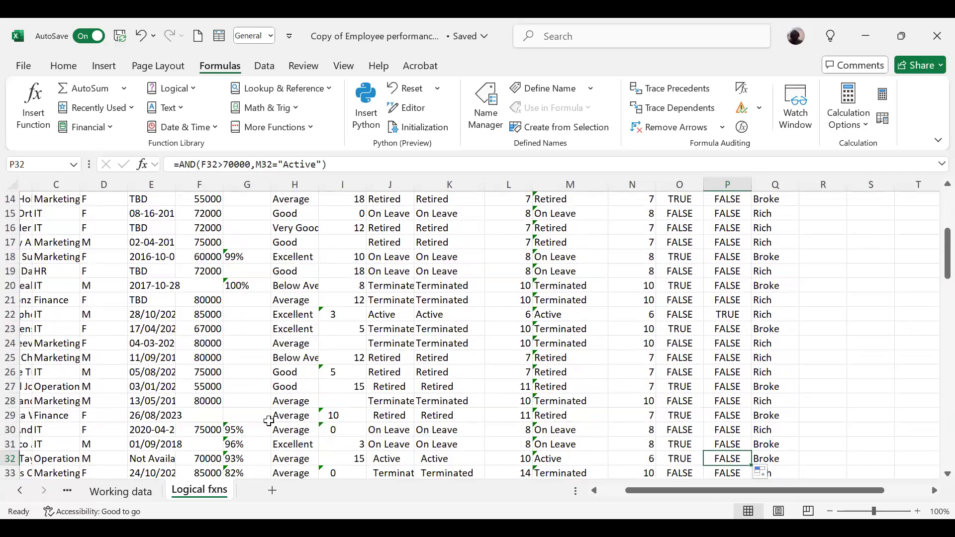
pyautogui.click(202, 430)
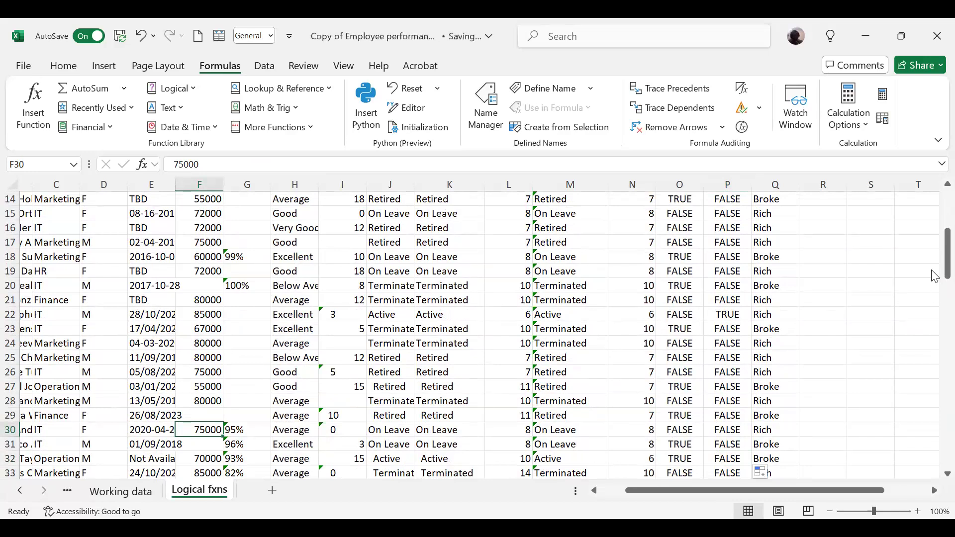
pyautogui.scroll(5, 626, 409)
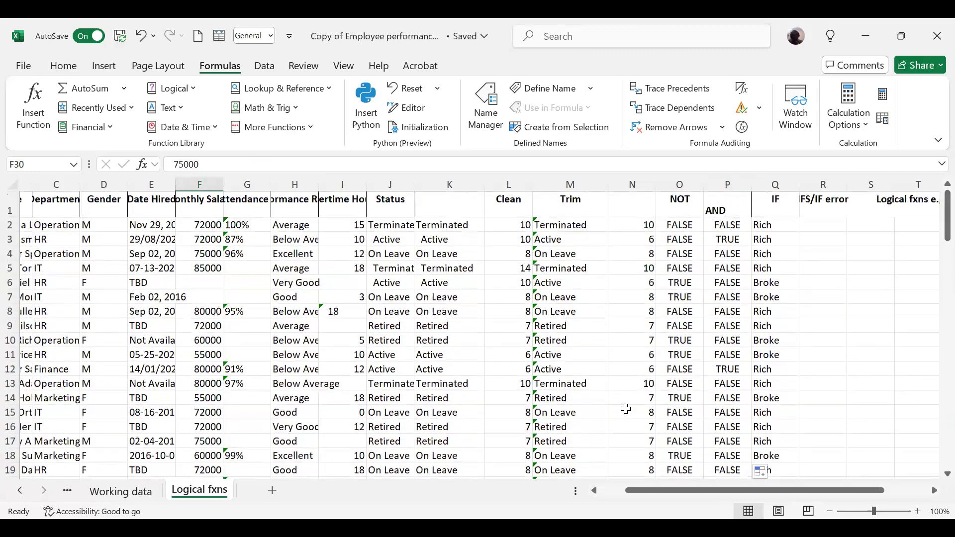
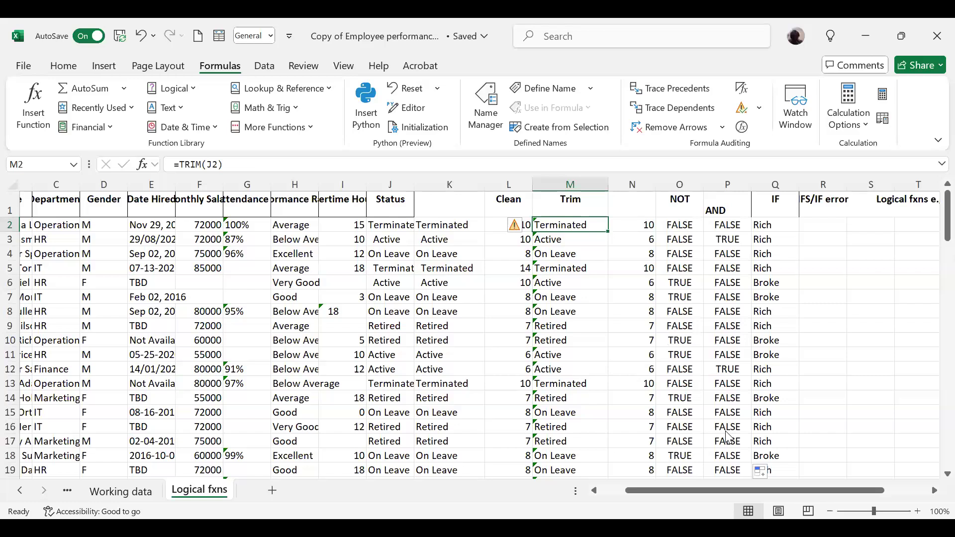
# Insert two blank columns before the NOT column.
pyautogui.hotkey('alt', 'Tab')
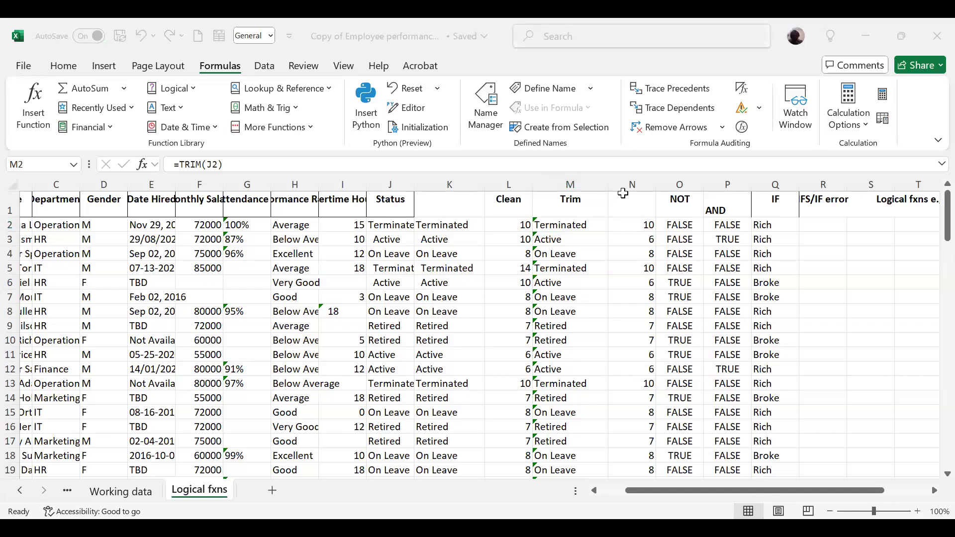
pyautogui.click(621, 190)
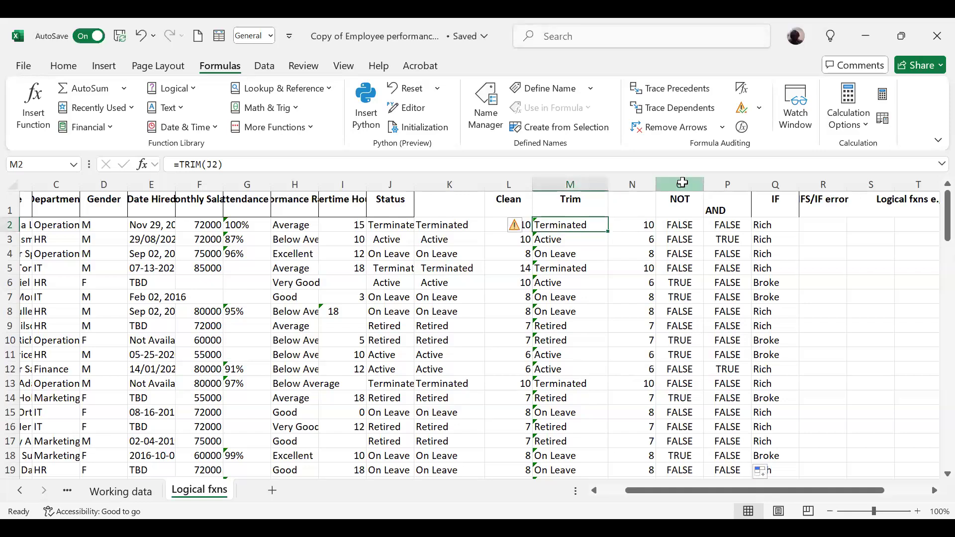
pyautogui.click(683, 180)
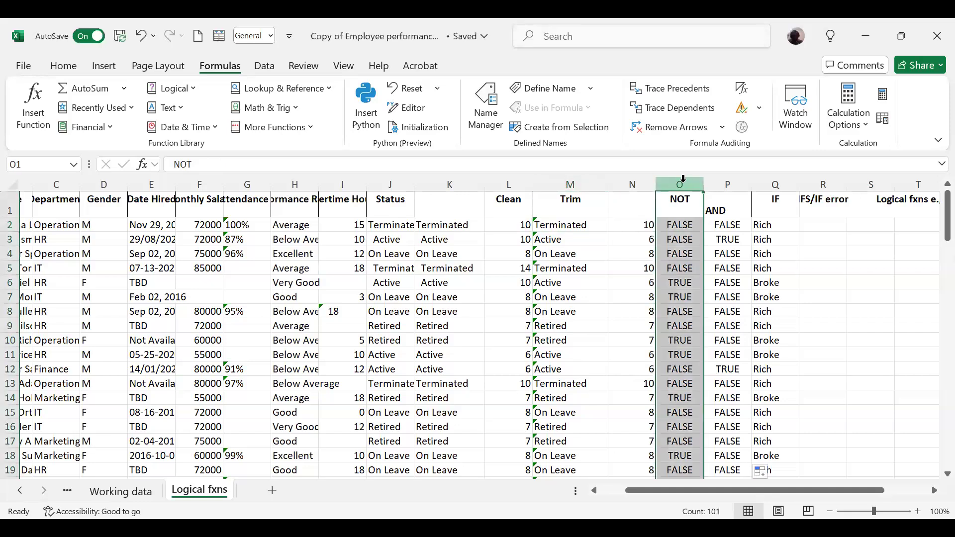
pyautogui.keyDown('shift'); pyautogui.click(716, 182); pyautogui.keyUp('shift')
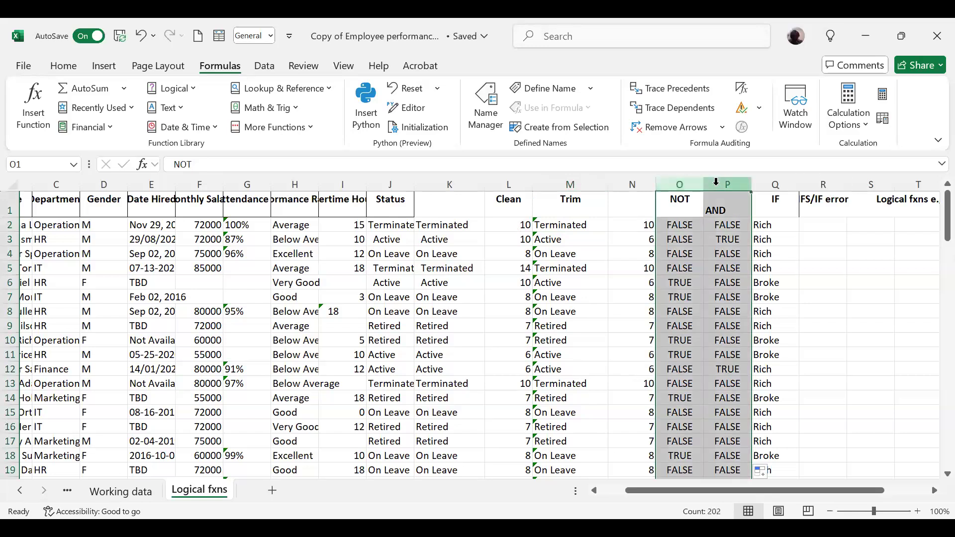
pyautogui.rightClick(717, 183)
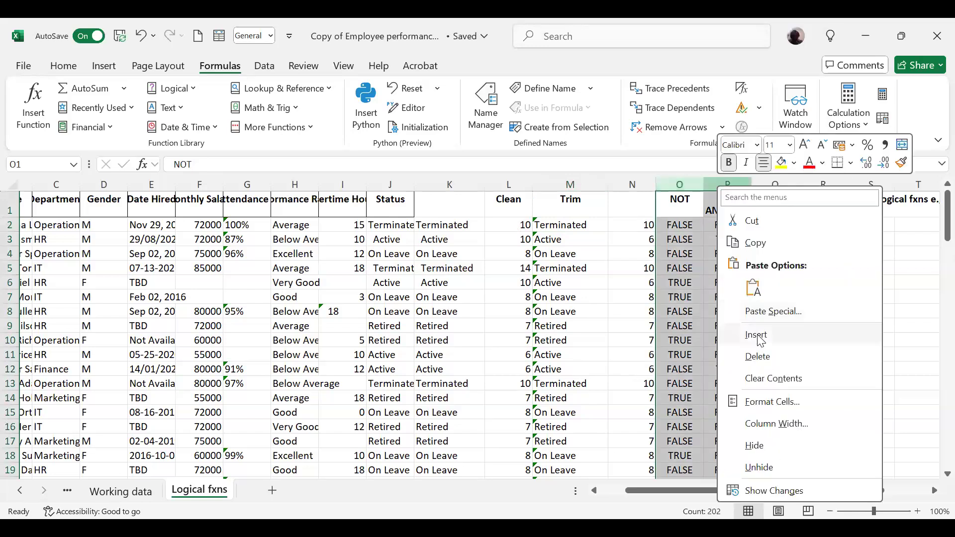
pyautogui.click(757, 336)
# Enter the header ANDOR in P1 above the second new blank column.
pyautogui.click(689, 225)
pyautogui.click(683, 205)
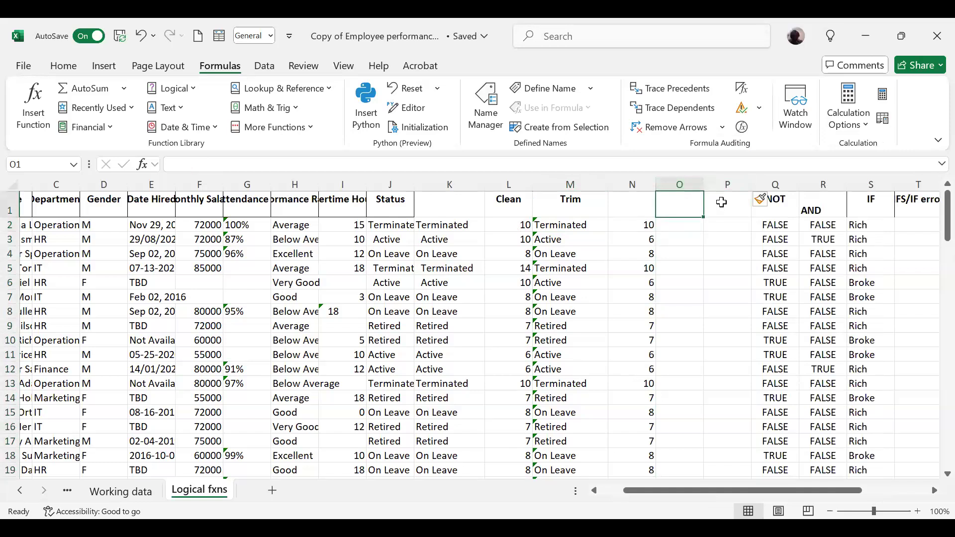
pyautogui.click(725, 204)
pyautogui.write('AND/')
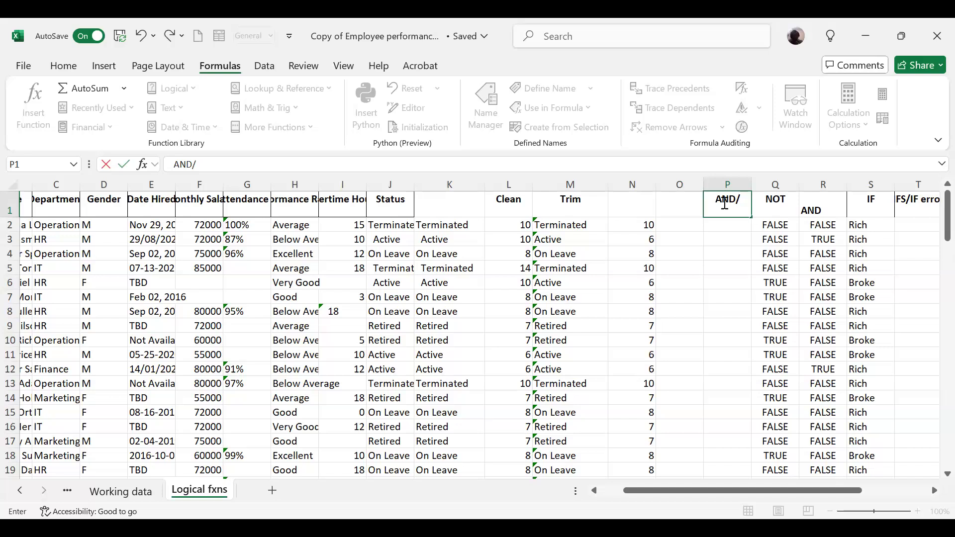
pyautogui.press('BackSpace')
pyautogui.write('/OT')
pyautogui.press('BackSpace')
pyautogui.write('R')
pyautogui.press('Return')
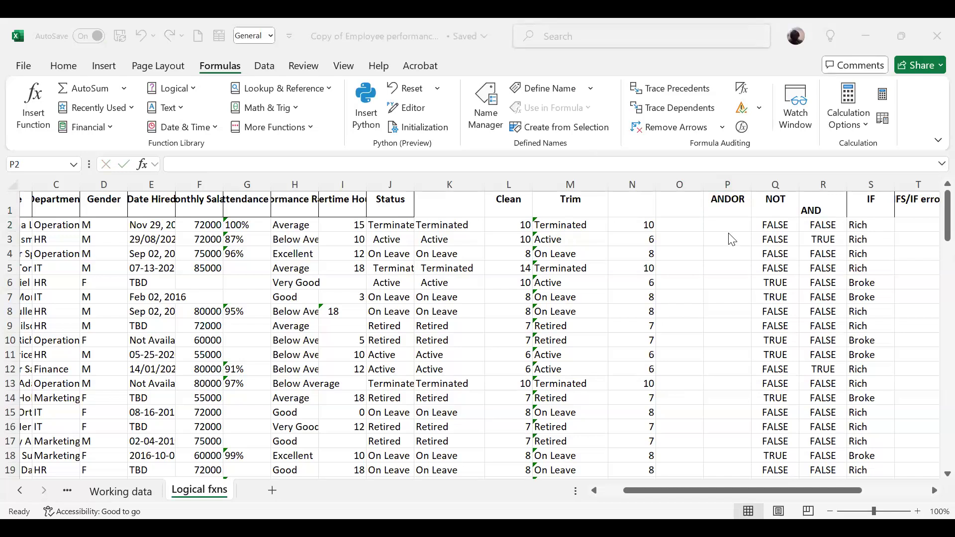
# Begin an AND formula in P2 with the monthly salary condition F2>70000 as its first argument.
pyautogui.click(735, 221)
pyautogui.click(735, 225)
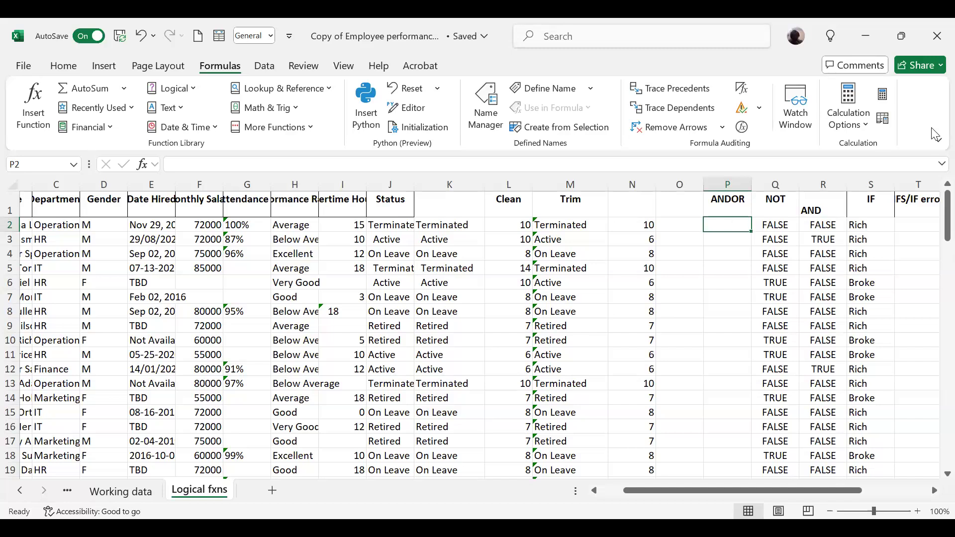
pyautogui.click(829, 223)
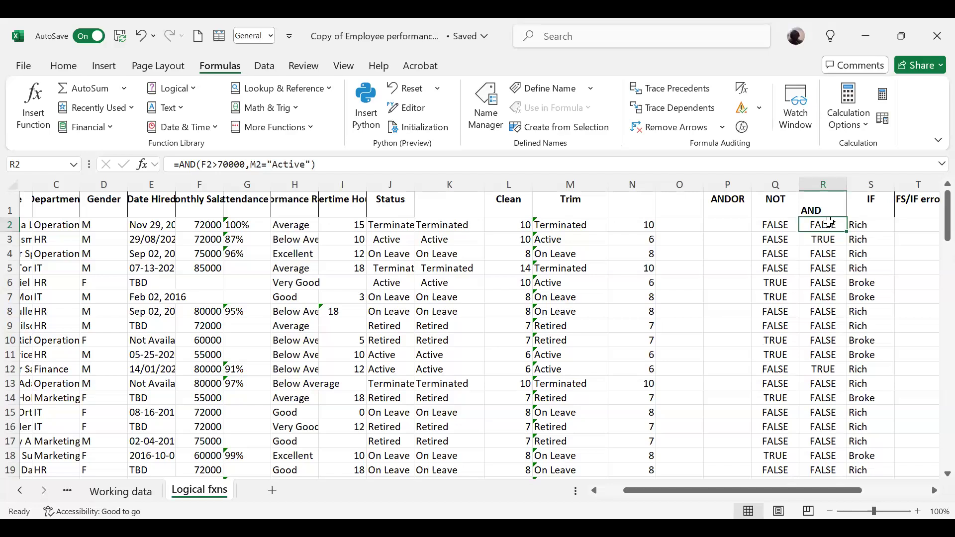
pyautogui.click(740, 225)
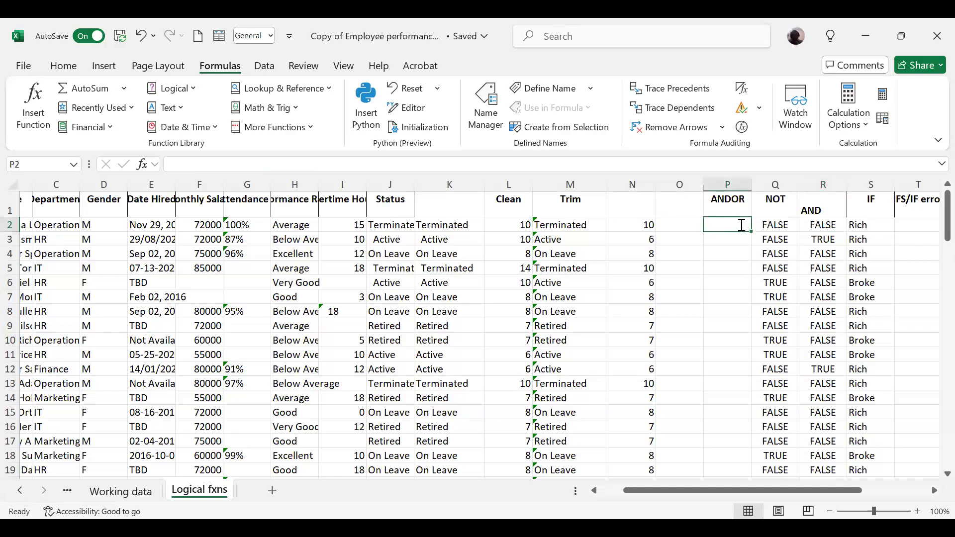
pyautogui.write('=an')
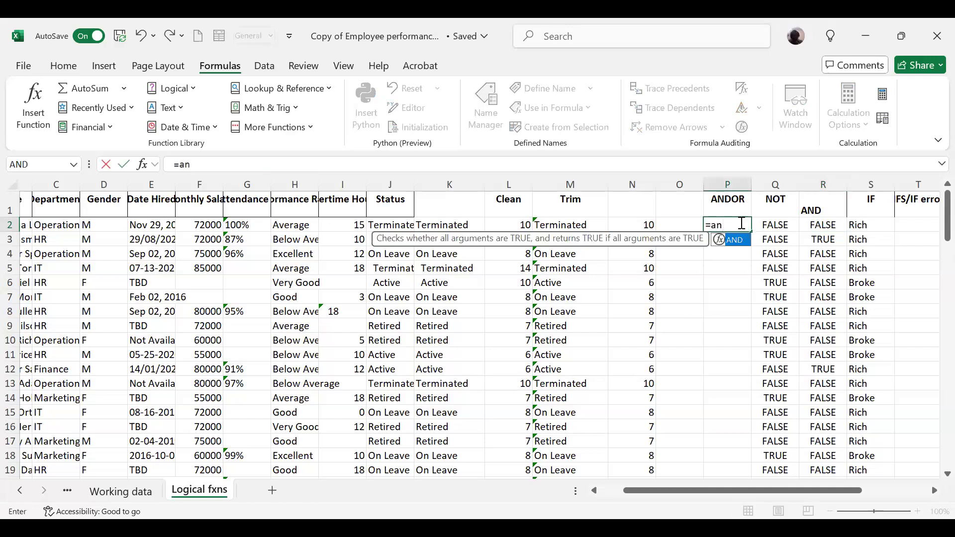
pyautogui.press('Tab')
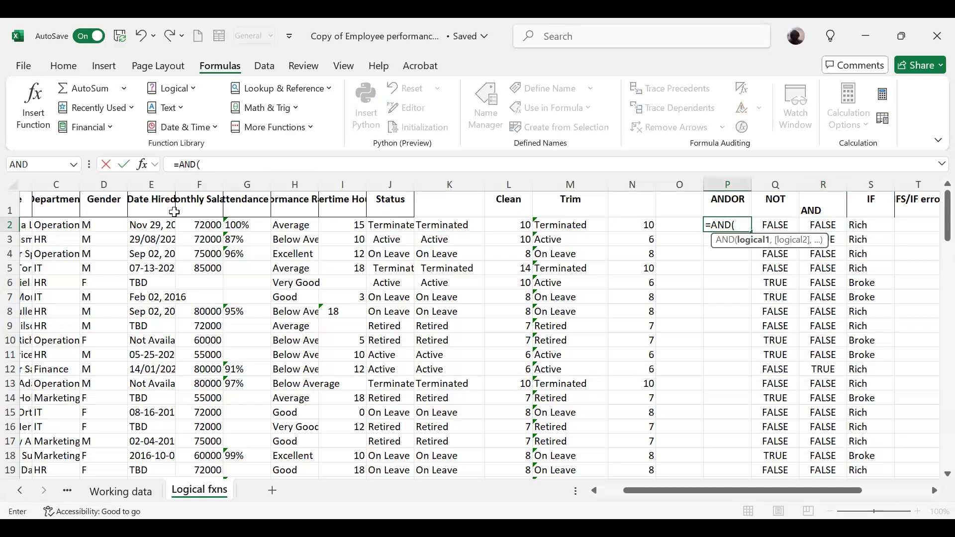
pyautogui.click(215, 225)
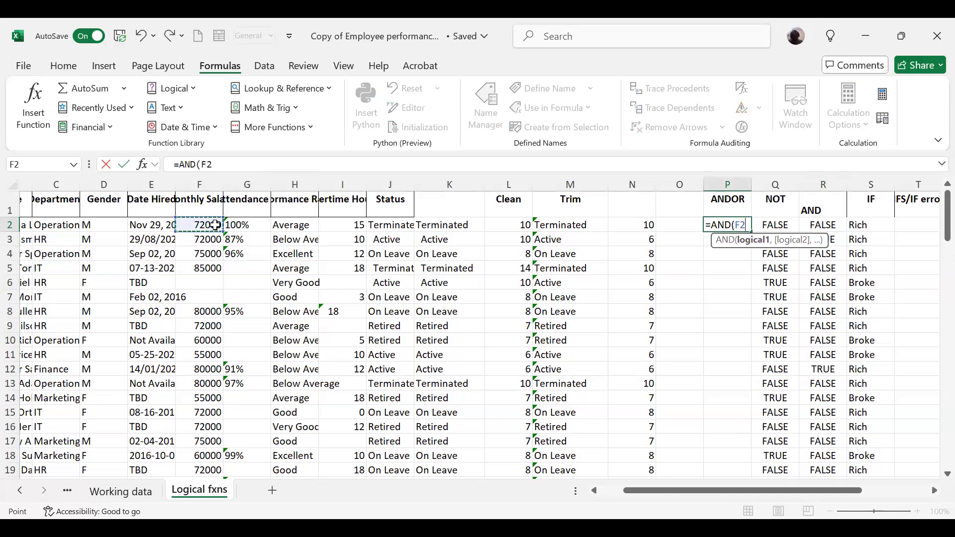
pyautogui.write('>70000')
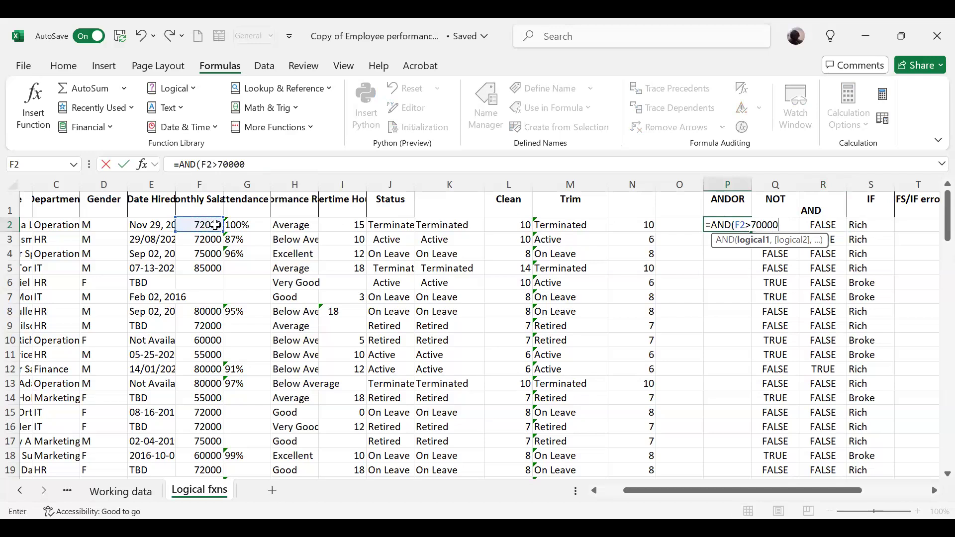
pyautogui.write(',')
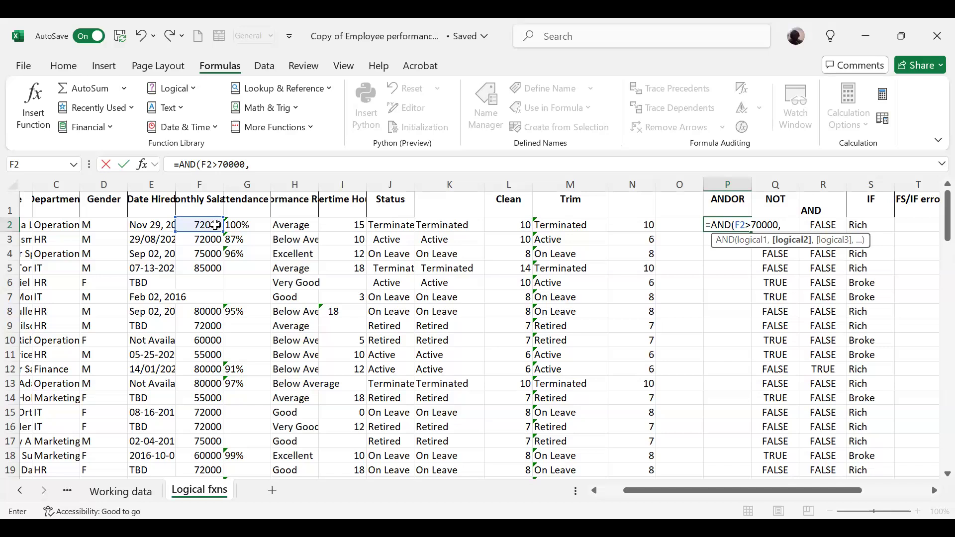
# Nest an OR function as the second AND argument in P2, with M2= "Active" as its first condition.
pyautogui.write('OR(')
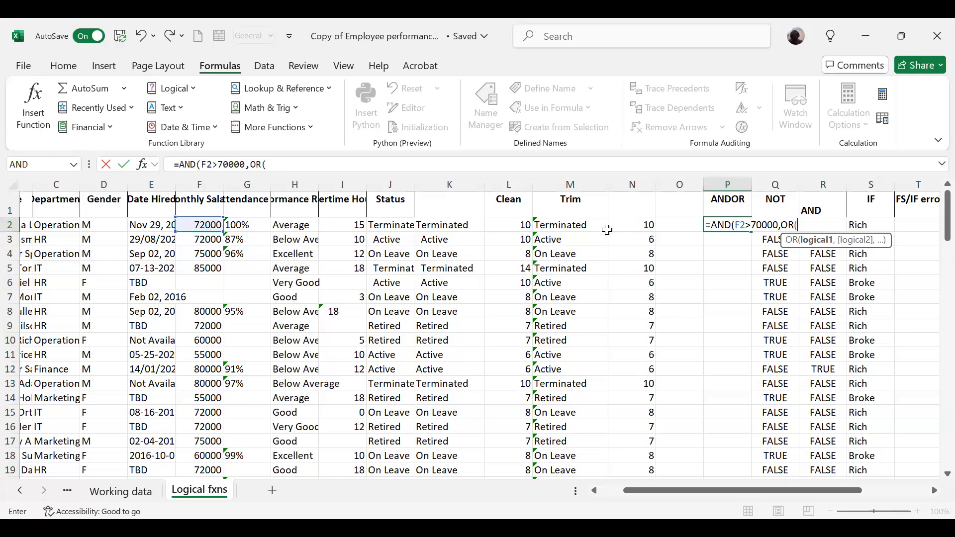
pyautogui.click(589, 226)
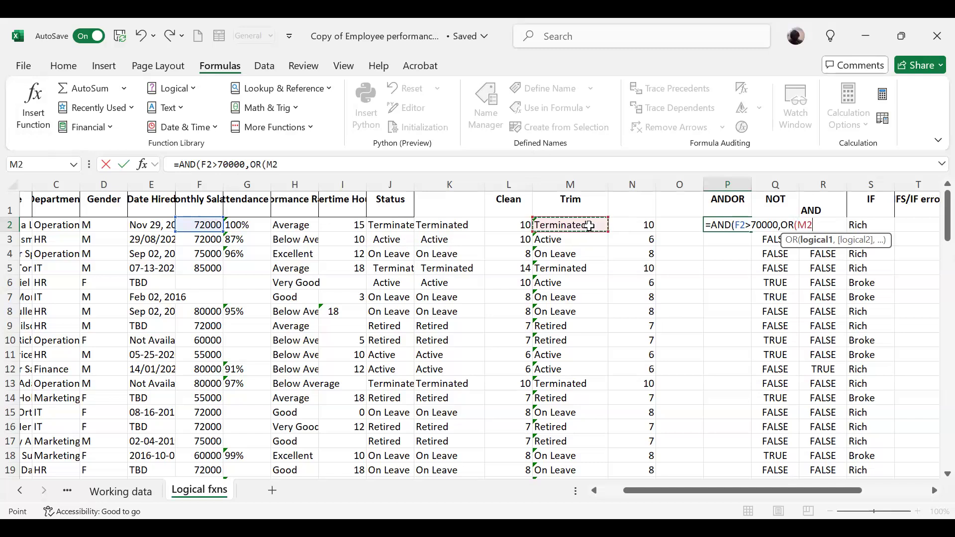
pyautogui.write('=')
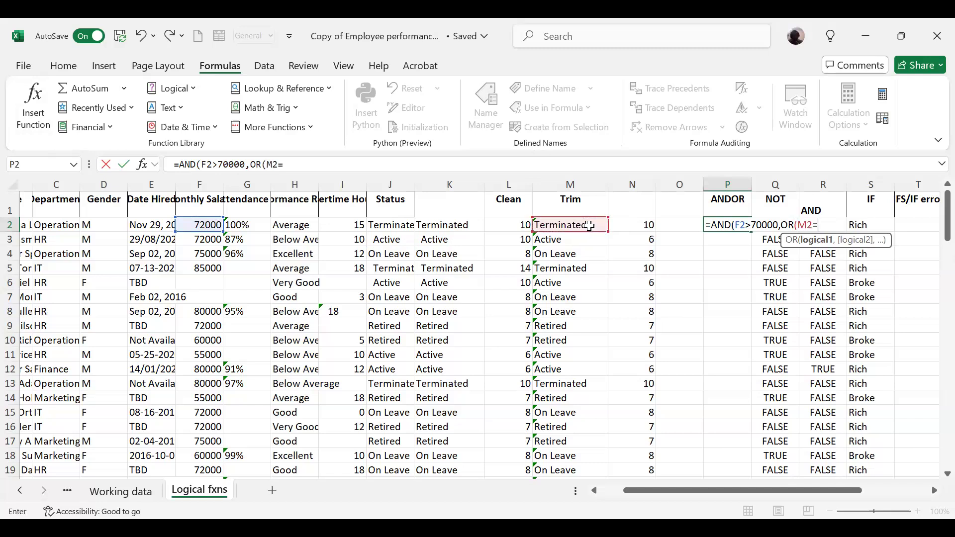
pyautogui.write(' "Active")')
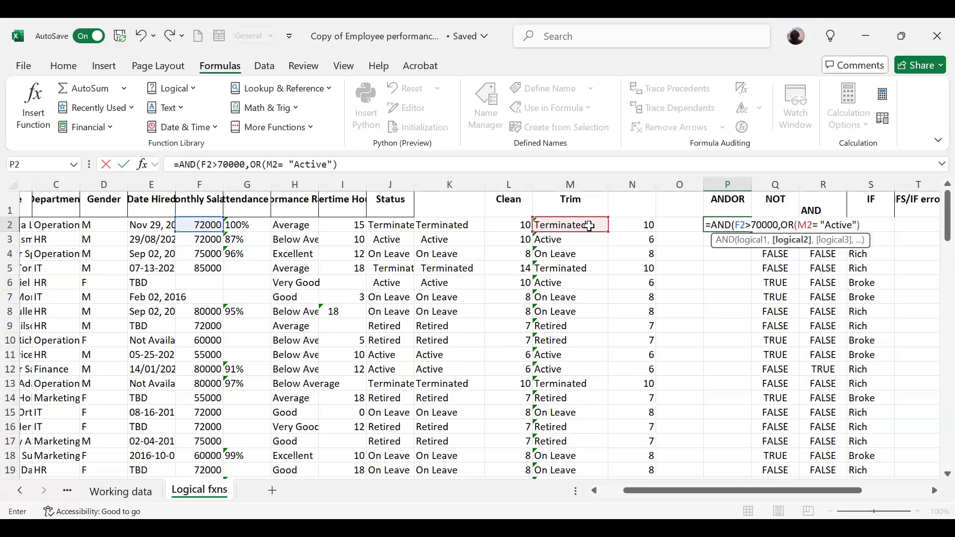
pyautogui.press('BackSpace')
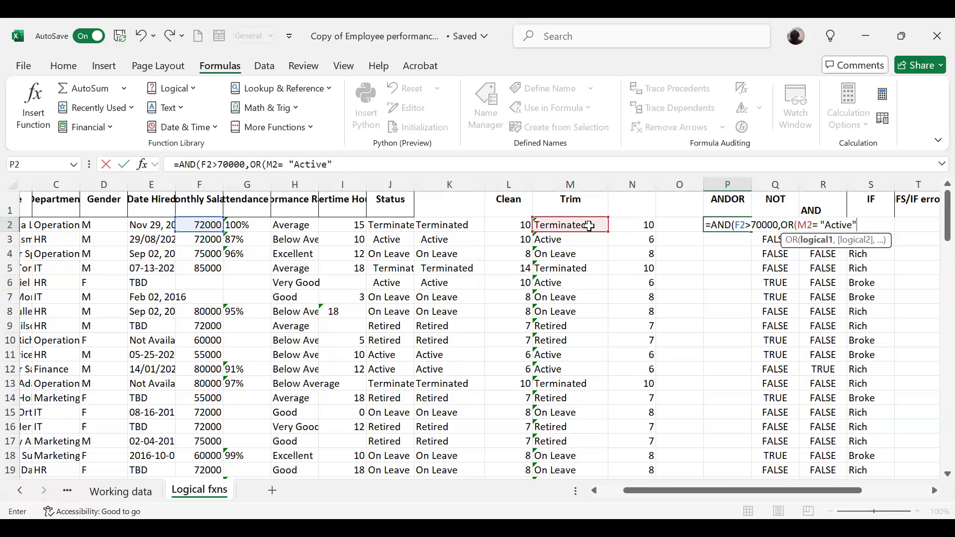
pyautogui.write(',')
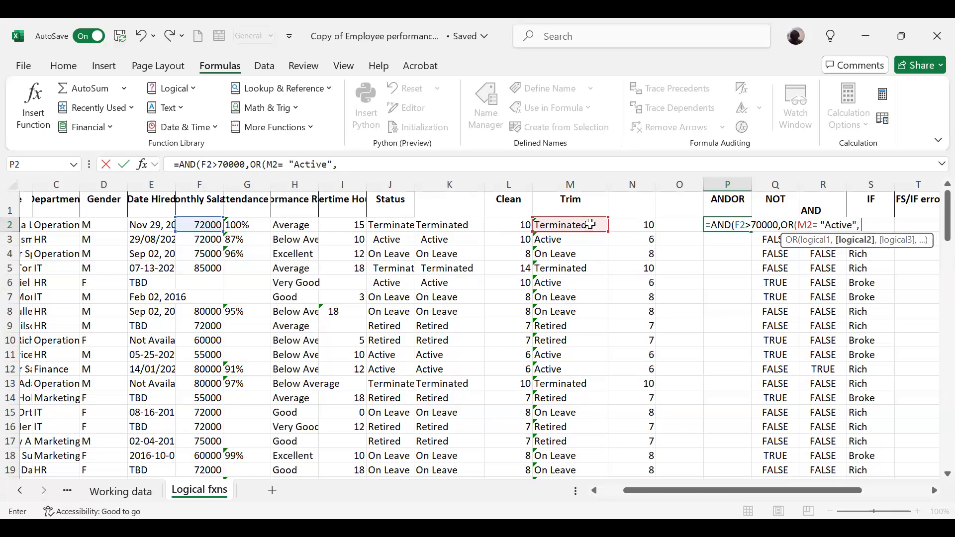
# Add M2=M4 as the second OR condition, referencing the On Leave status cell instead of quoted text.
pyautogui.click(591, 224)
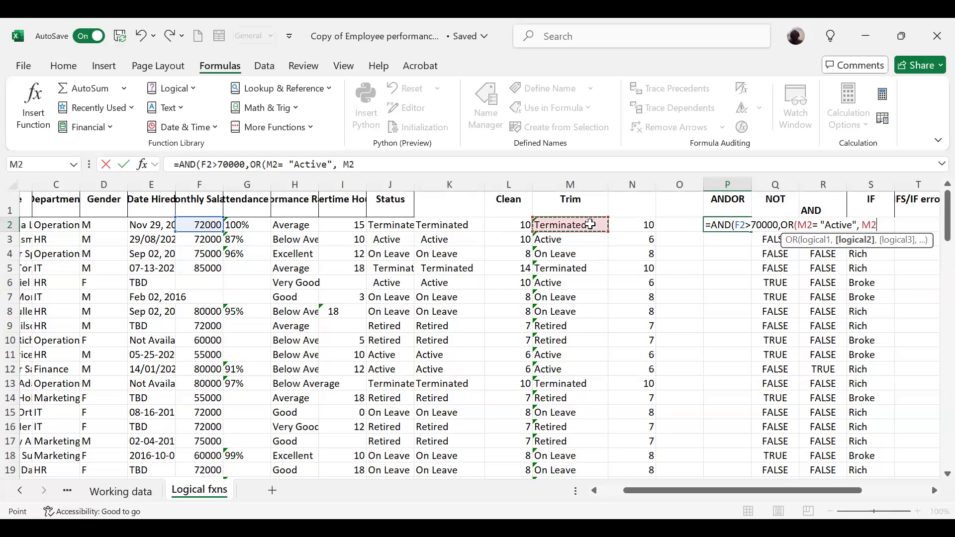
pyautogui.write('=O')
pyautogui.press('BackSpace')
pyautogui.write('"On')
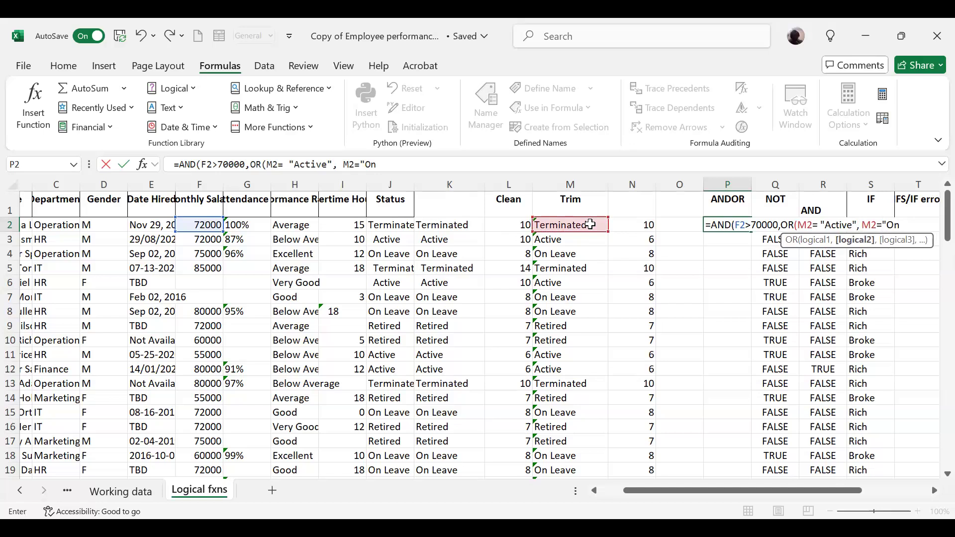
pyautogui.press('BackSpace')
pyautogui.press('BackSpace')
pyautogui.press('BackSpace')
pyautogui.click(571, 255)
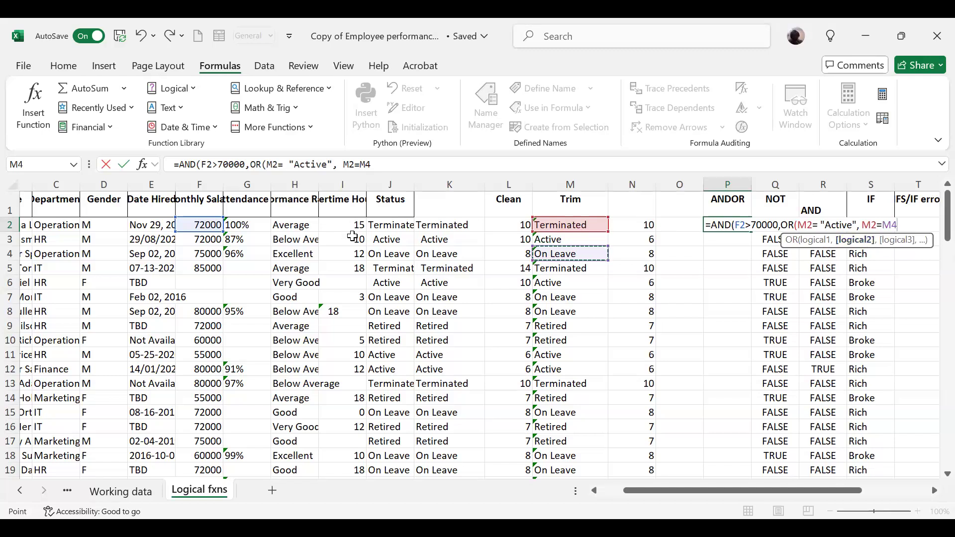
pyautogui.click(360, 165)
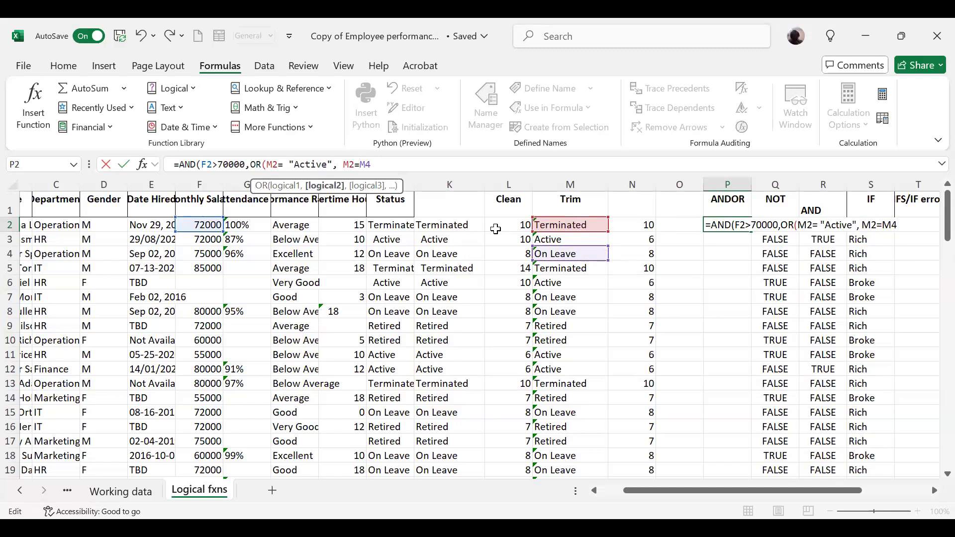
pyautogui.click(560, 252)
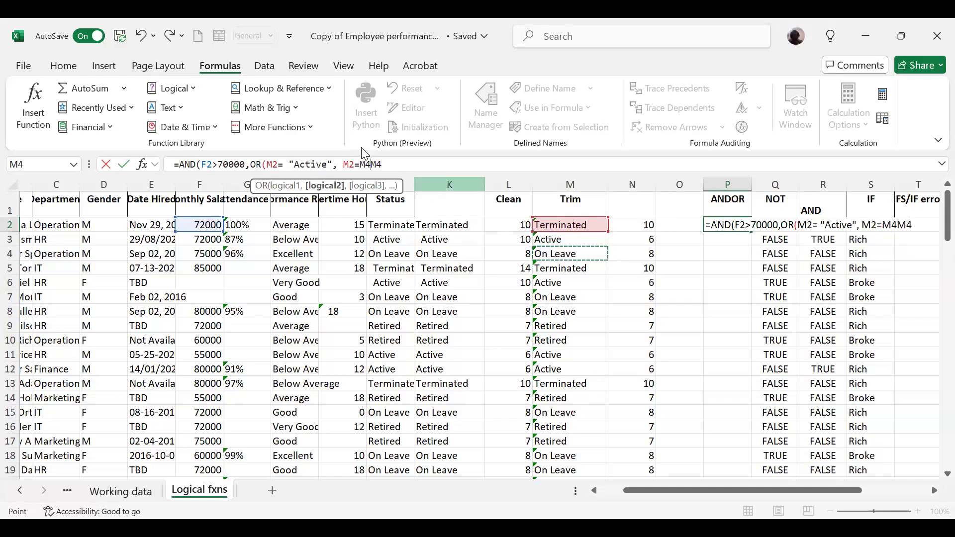
pyautogui.click(371, 159)
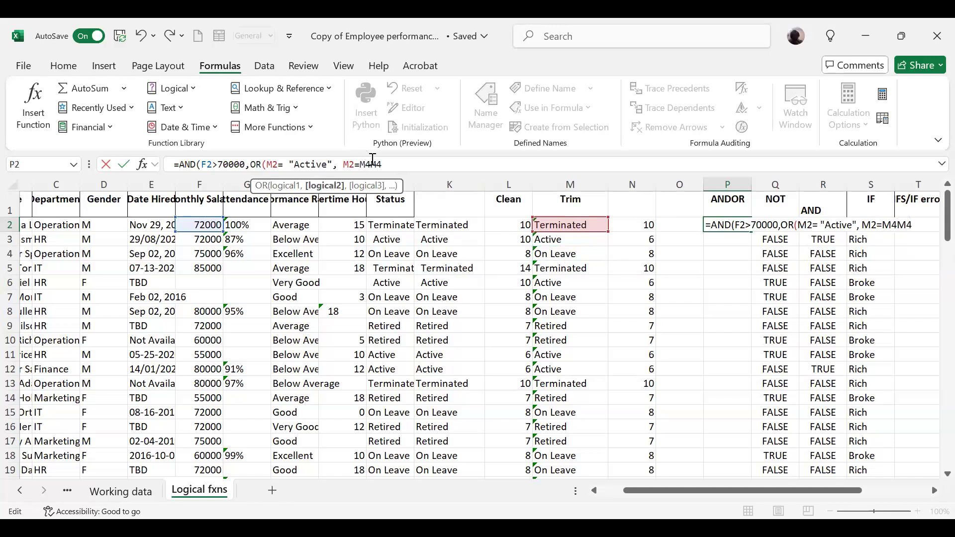
pyautogui.press('BackSpace')
pyautogui.press('BackSpace')
pyautogui.doubleClick(362, 164)
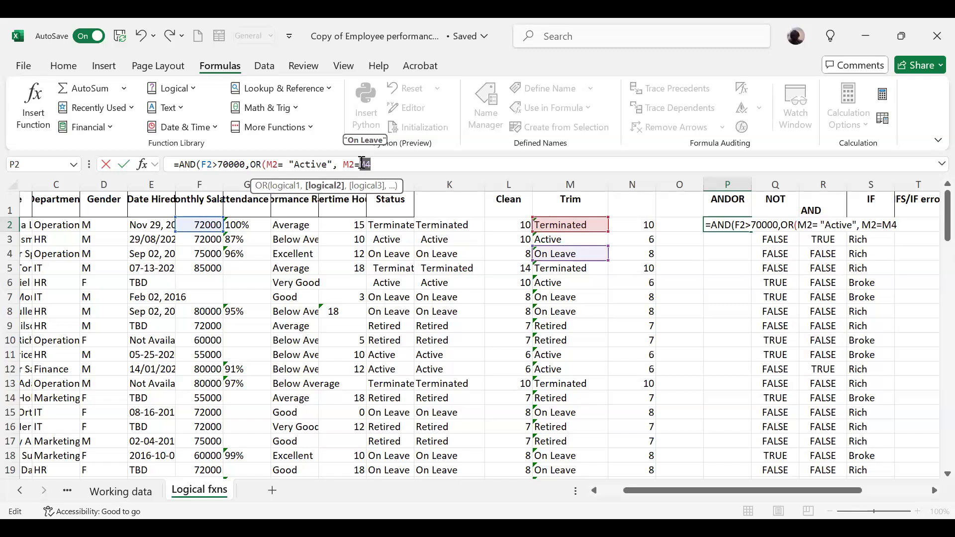
pyautogui.moveTo(359, 164); pyautogui.dragTo(223, 164)
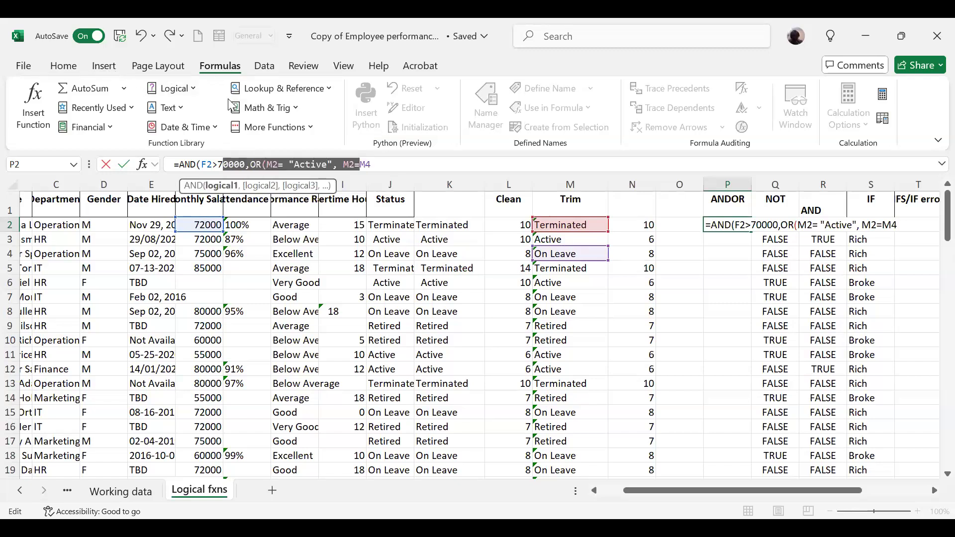
pyautogui.click(64, 68)
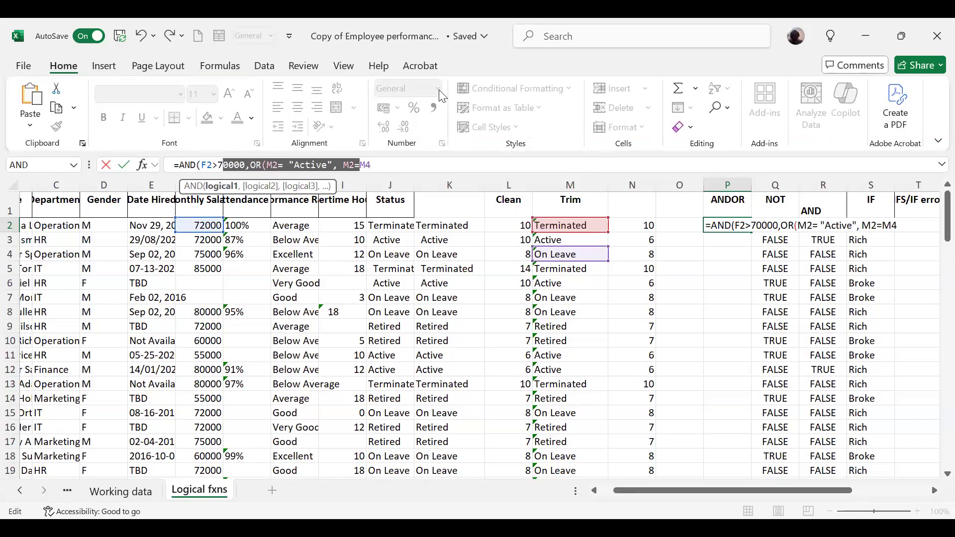
pyautogui.click(437, 164)
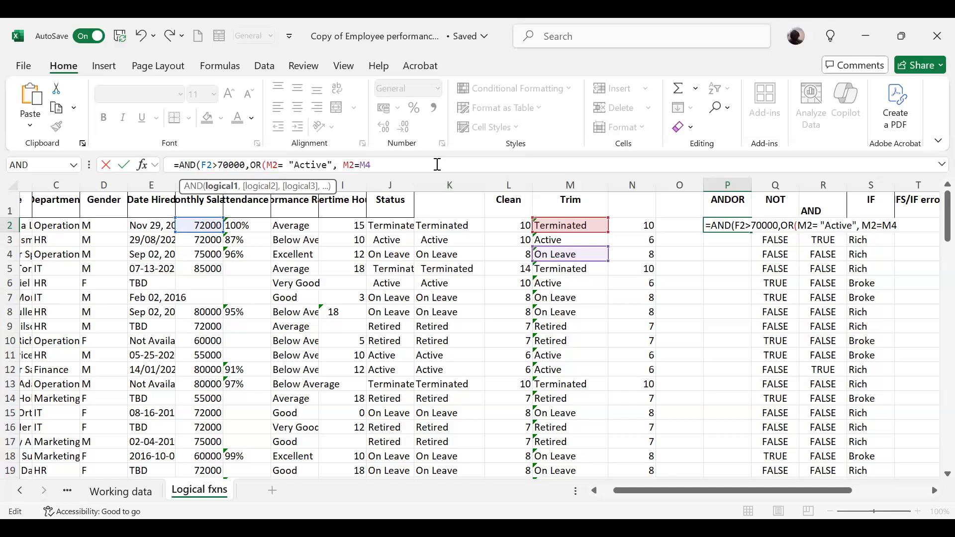
pyautogui.click(377, 163)
# Make the On Leave reference absolute as $M$4 and complete the P2 formula, accepting the suggested closing-parenthesis correction.
pyautogui.moveTo(372, 163); pyautogui.dragTo(366, 164)
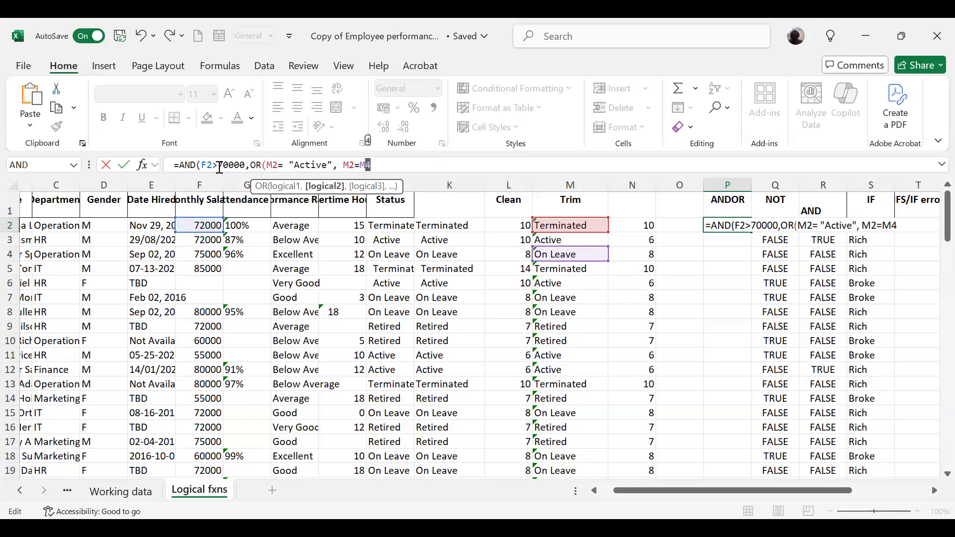
pyautogui.click(368, 166)
pyautogui.write('$')
pyautogui.write('$')
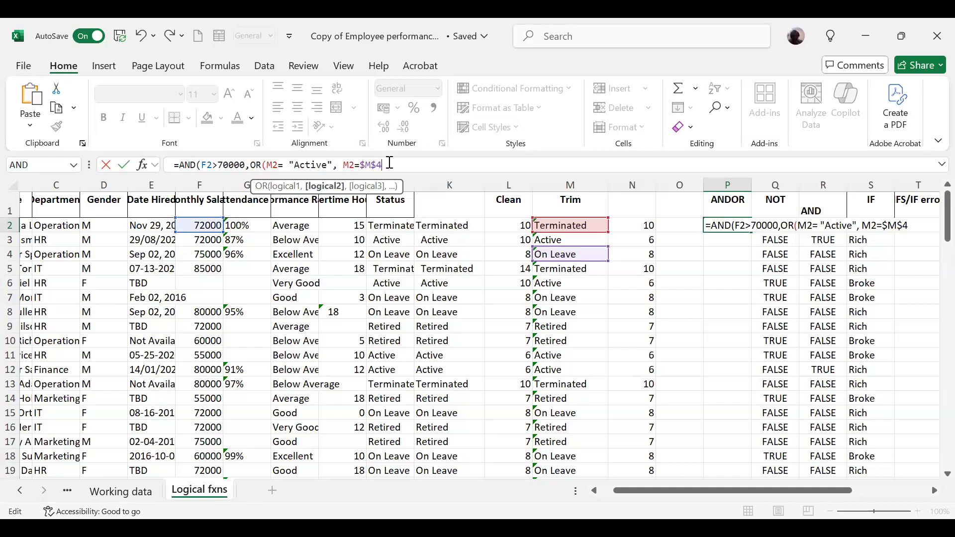
pyautogui.write(')')
pyautogui.press('Return')
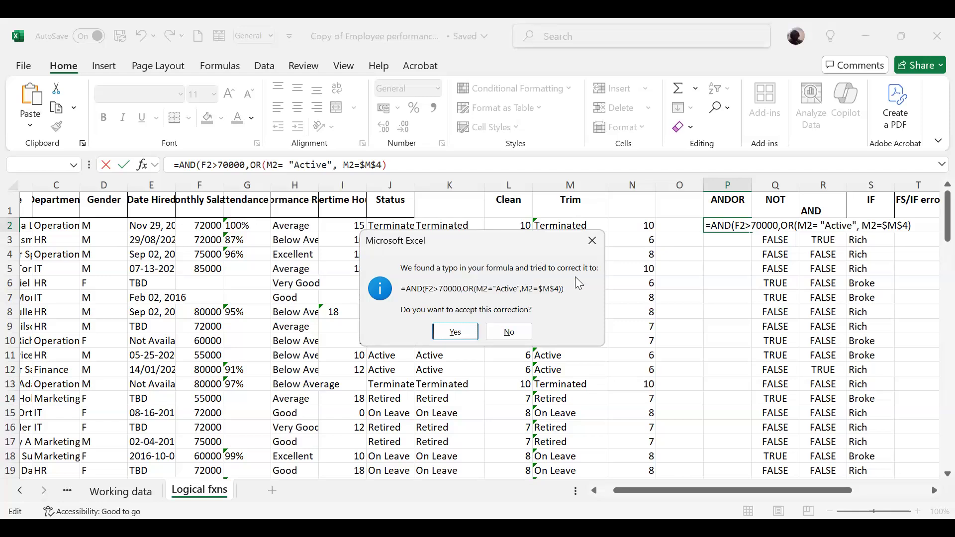
pyautogui.click(456, 332)
# Fill the ANDOR formula from P2 down the column for all employee rows.
pyautogui.click(732, 225)
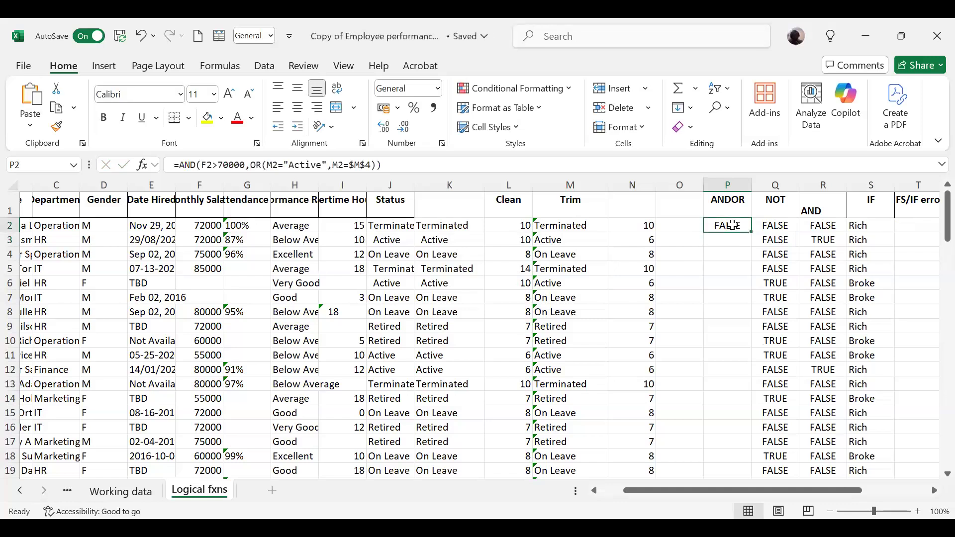
pyautogui.doubleClick(751, 232)
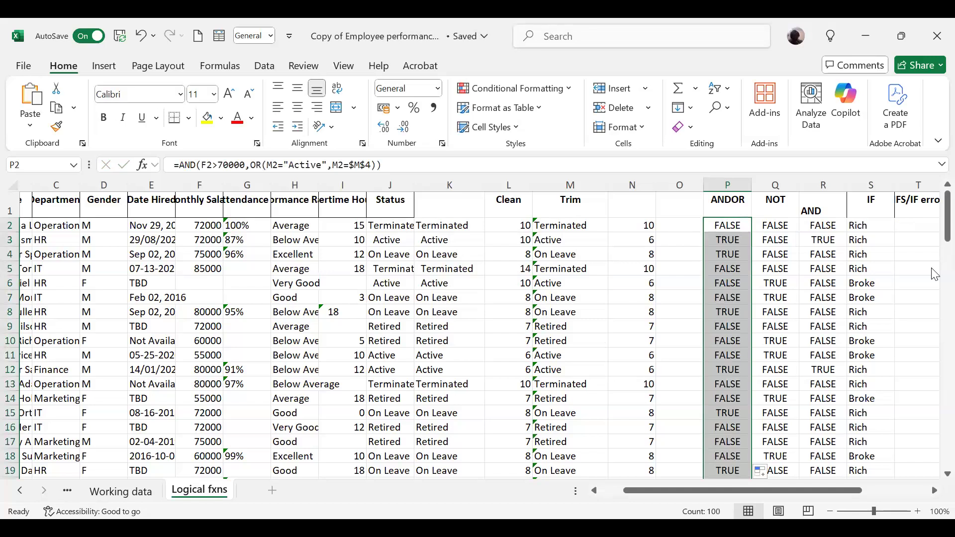
pyautogui.moveTo(933, 227); pyautogui.dragTo(933, 350)
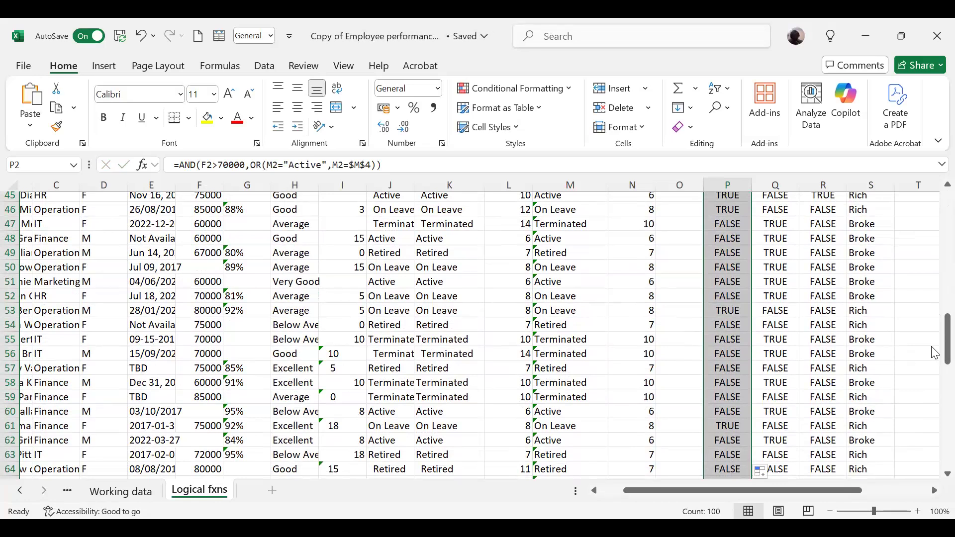
pyautogui.moveTo(934, 355); pyautogui.dragTo(934, 226)
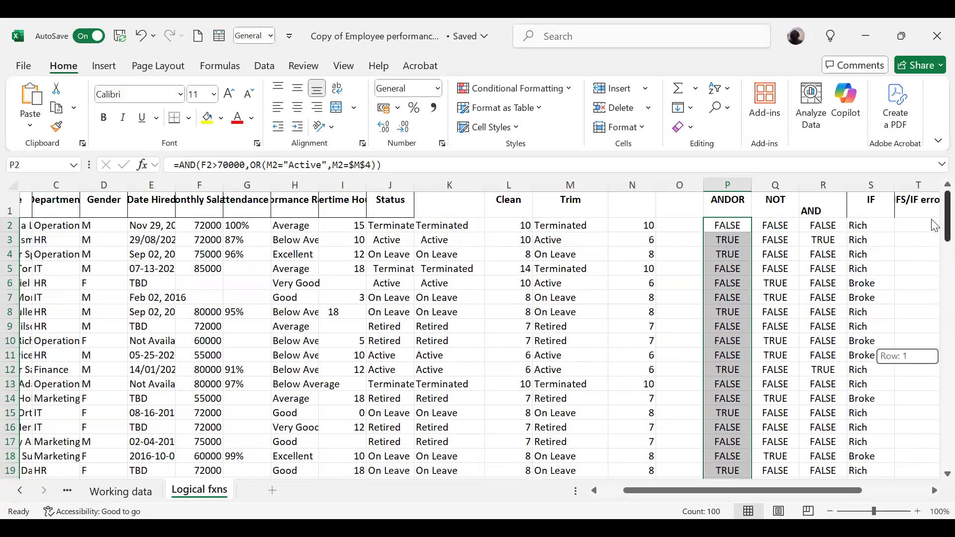
pyautogui.click(686, 225)
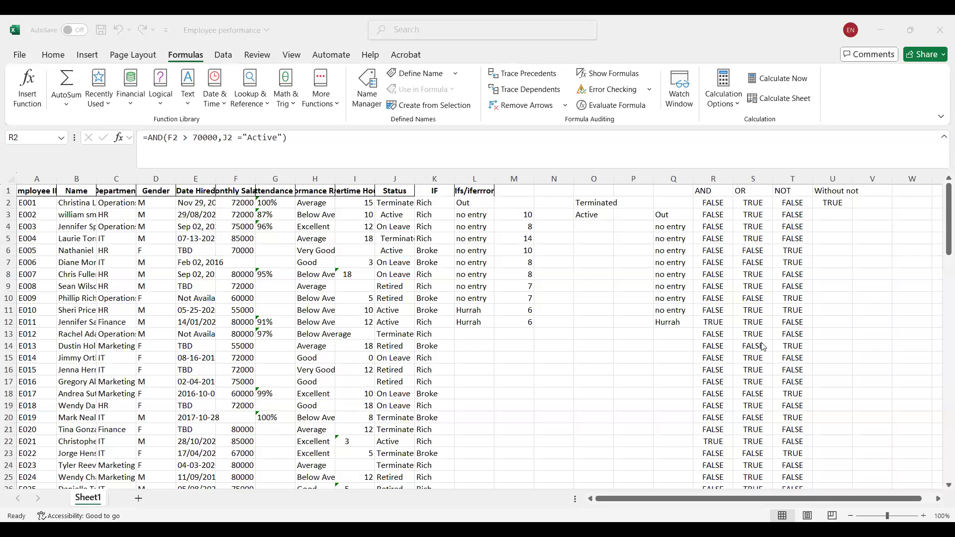
# In the Employee performance workbook, insert the TODAY function in V2, beside the Without not result.
pyautogui.click(685, 503)
pyautogui.moveTo(697, 501); pyautogui.dragTo(723, 501)
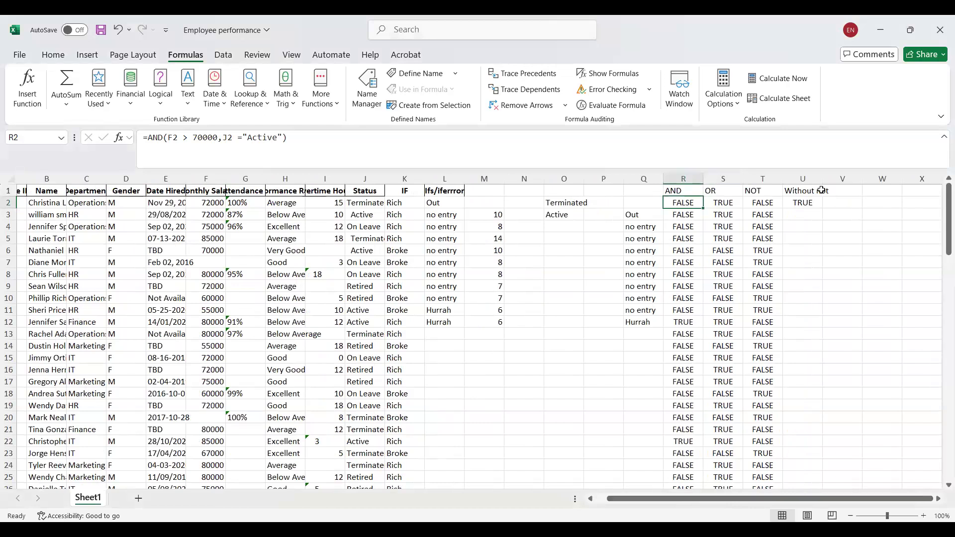
pyautogui.click(852, 208)
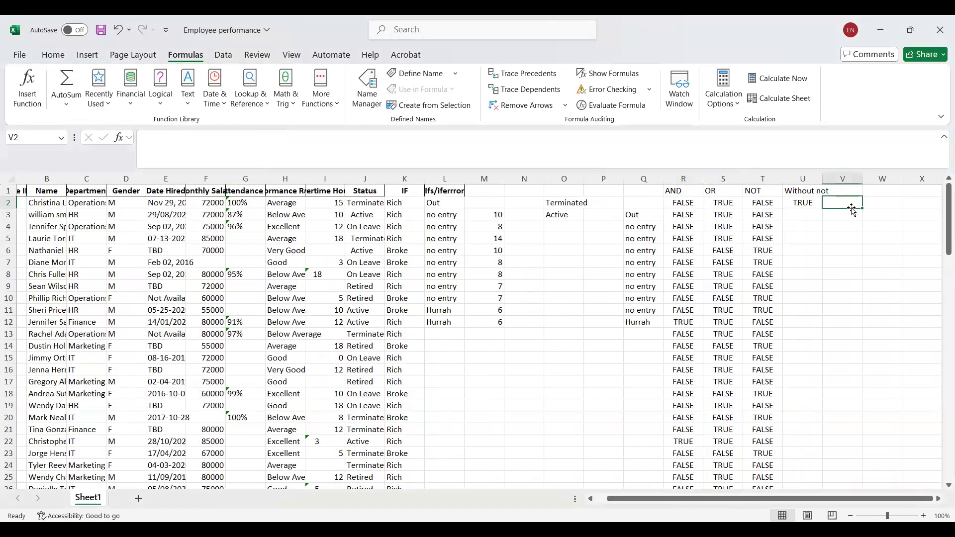
pyautogui.write('=to')
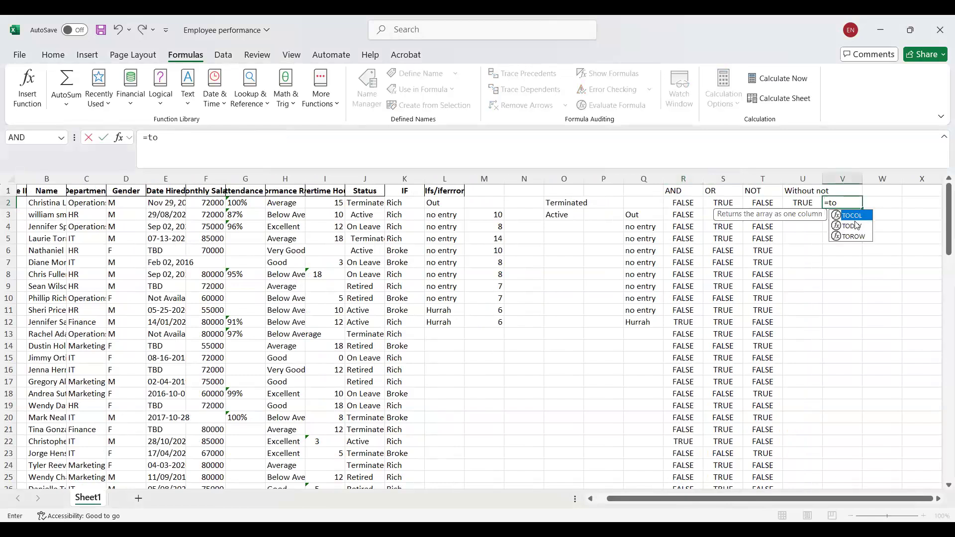
pyautogui.click(855, 225)
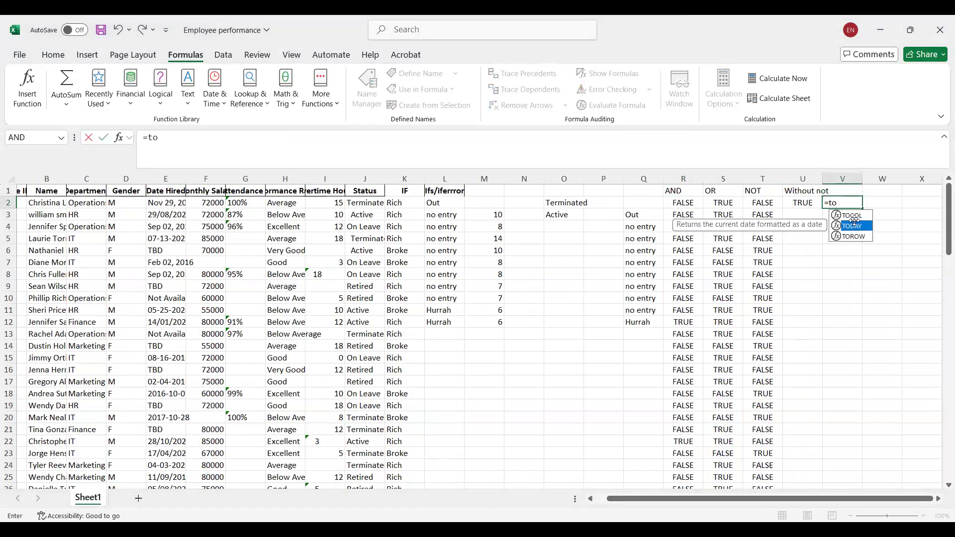
pyautogui.doubleClick(855, 225)
pyautogui.write(')')
pyautogui.press('Return')
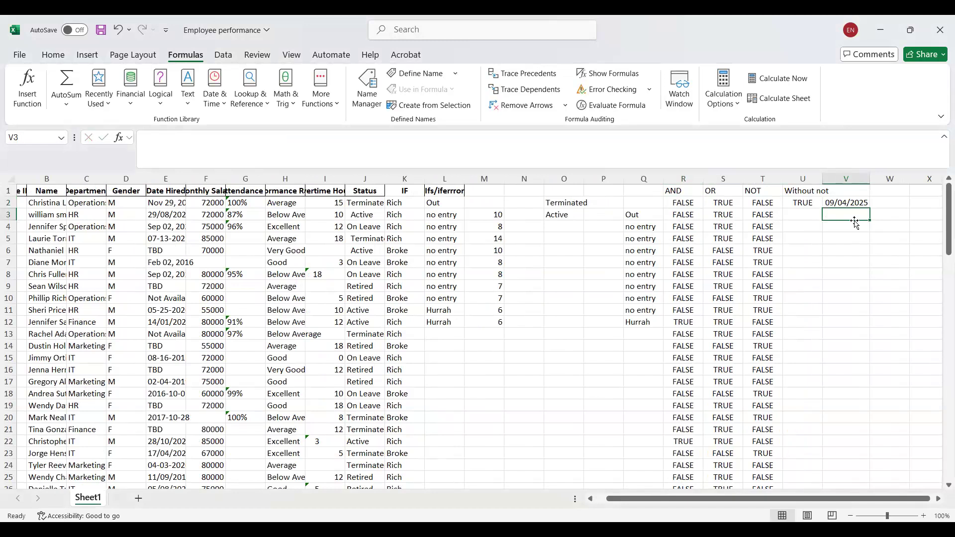
# Enter =today() in V3, directly below the first date formula.
pyautogui.doubleClick(853, 194)
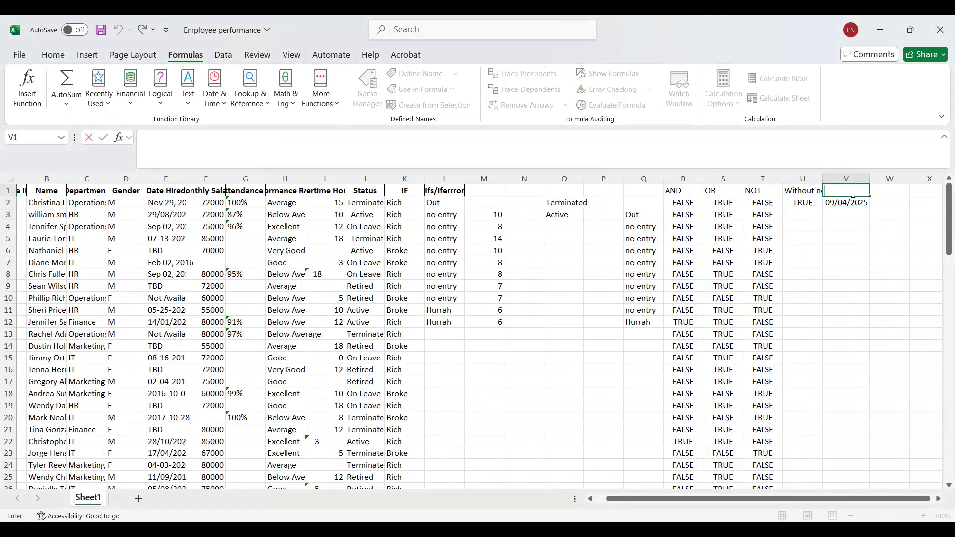
pyautogui.click(855, 214)
pyautogui.write('=t')
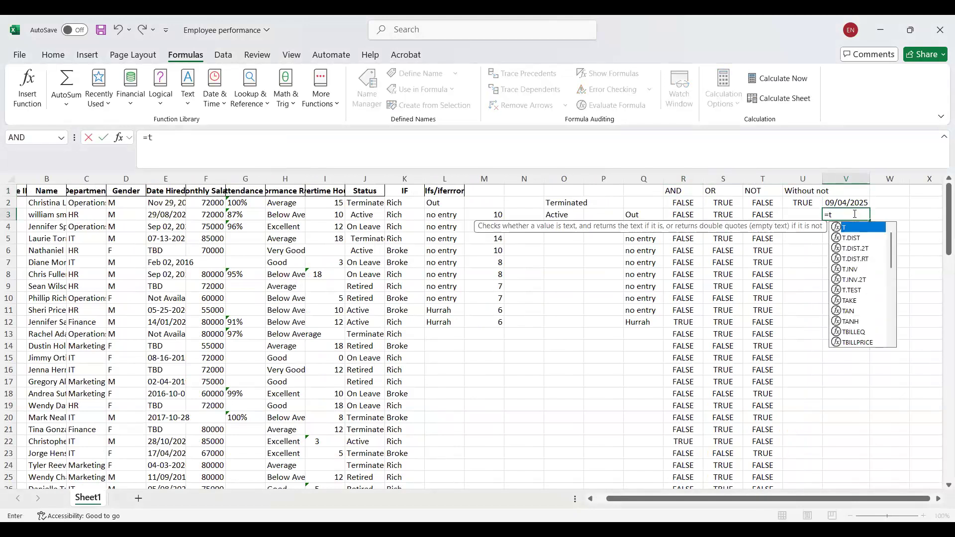
pyautogui.write('oday()')
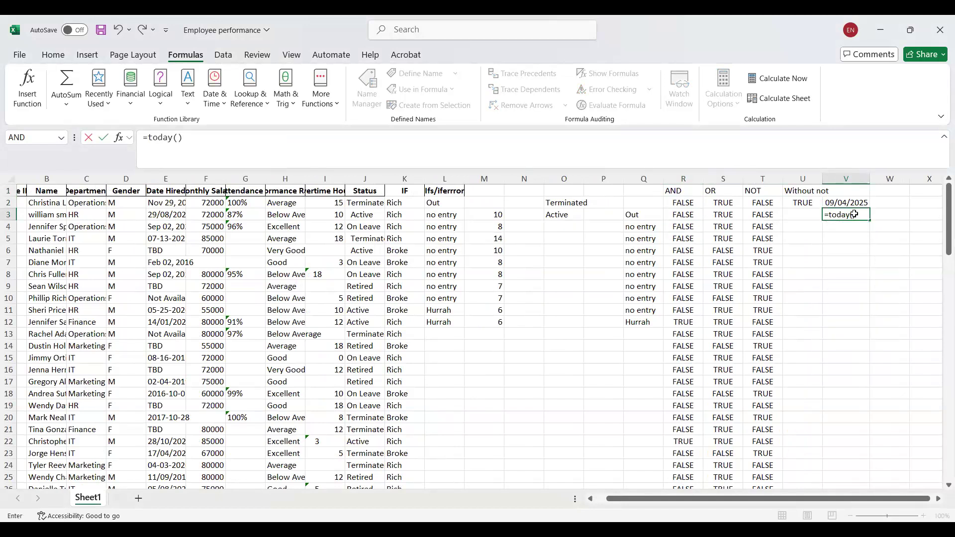
pyautogui.press('Return')
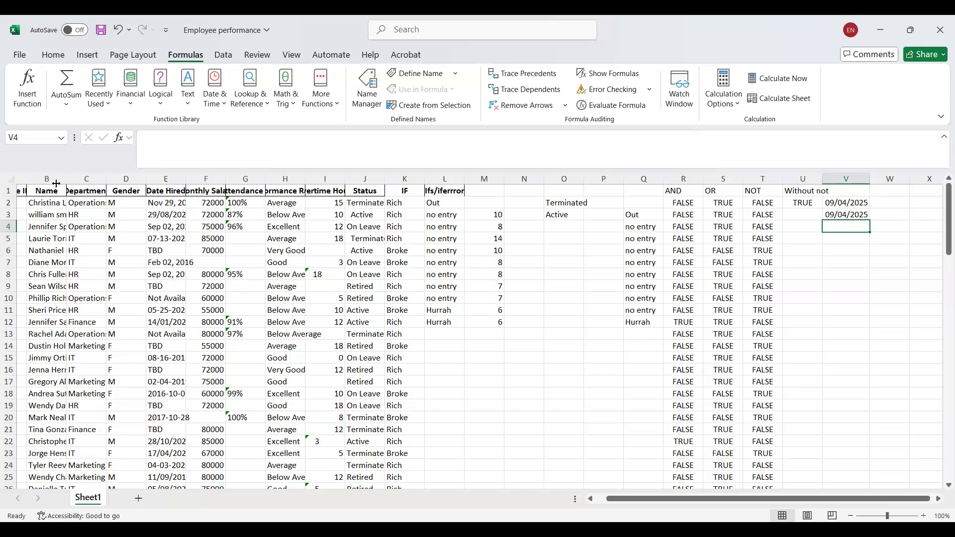
# Move English (United Kingdom) to the preferred position in the Office display languages and apply the change.
pyautogui.click(155, 225)
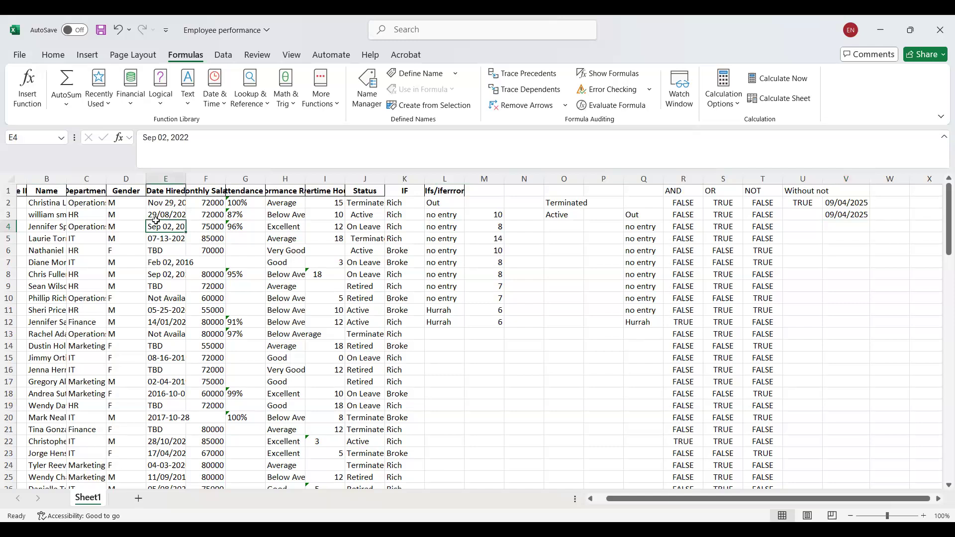
pyautogui.click(159, 206)
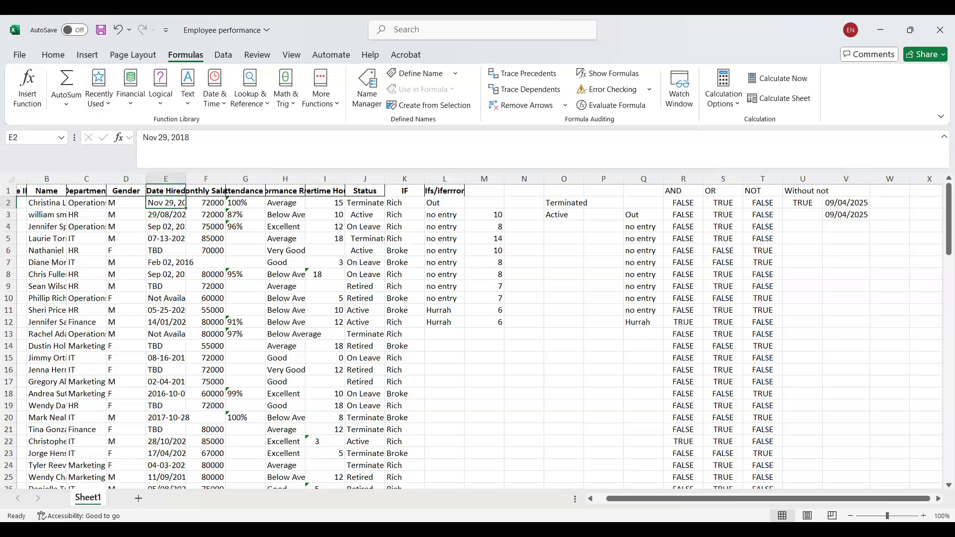
pyautogui.click(22, 58)
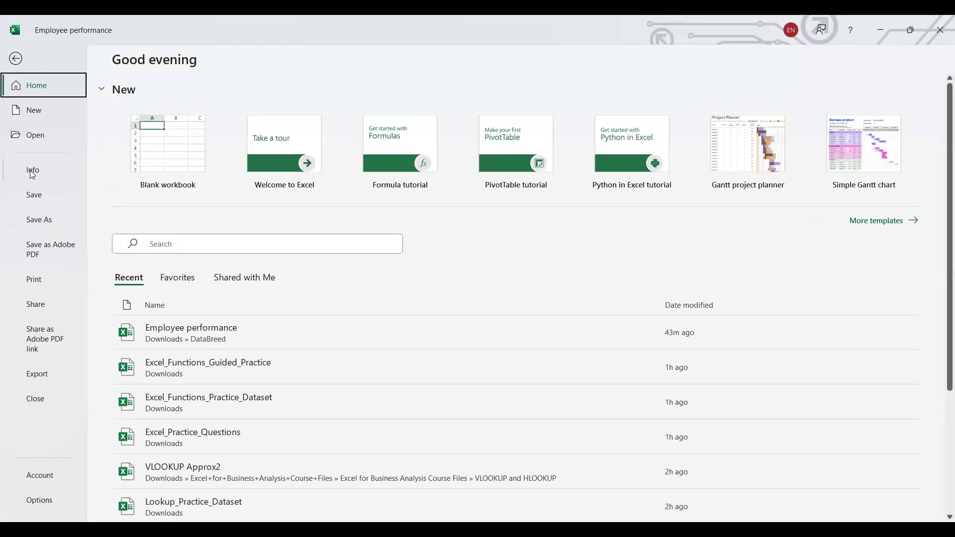
pyautogui.click(30, 170)
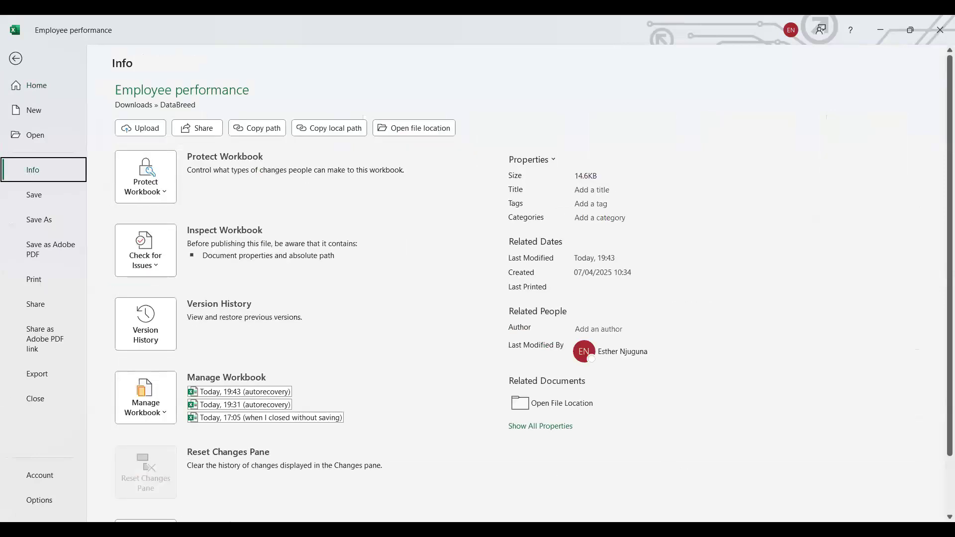
pyautogui.click(39, 501)
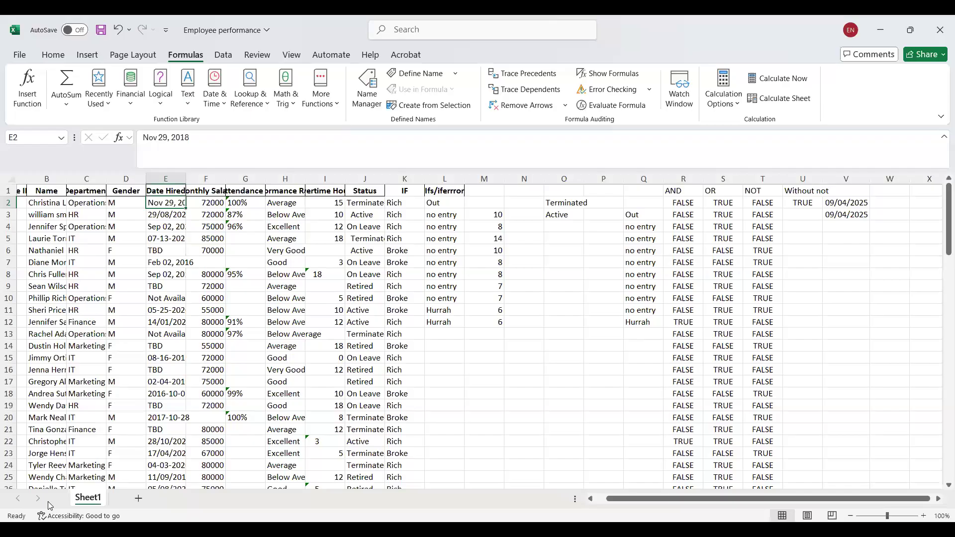
pyautogui.click(259, 178)
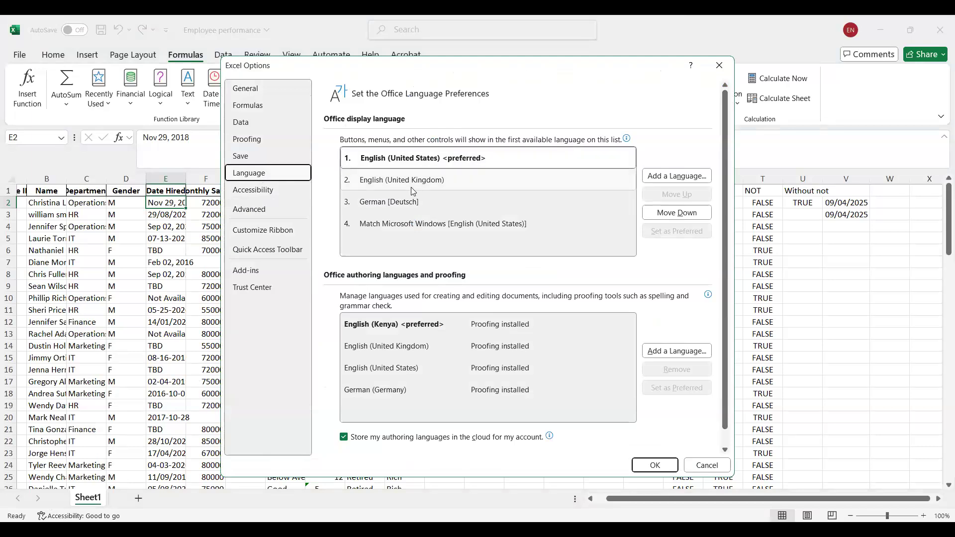
pyautogui.click(439, 181)
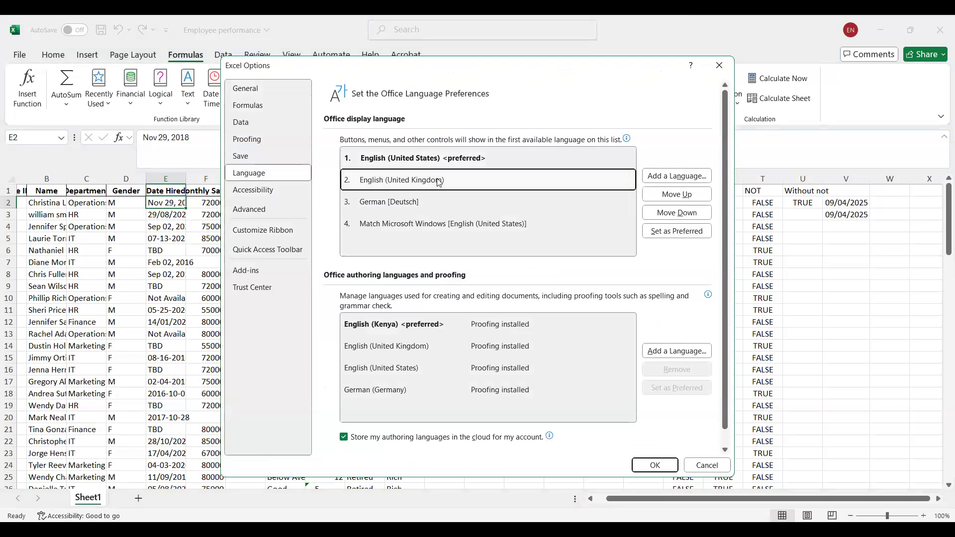
pyautogui.click(675, 196)
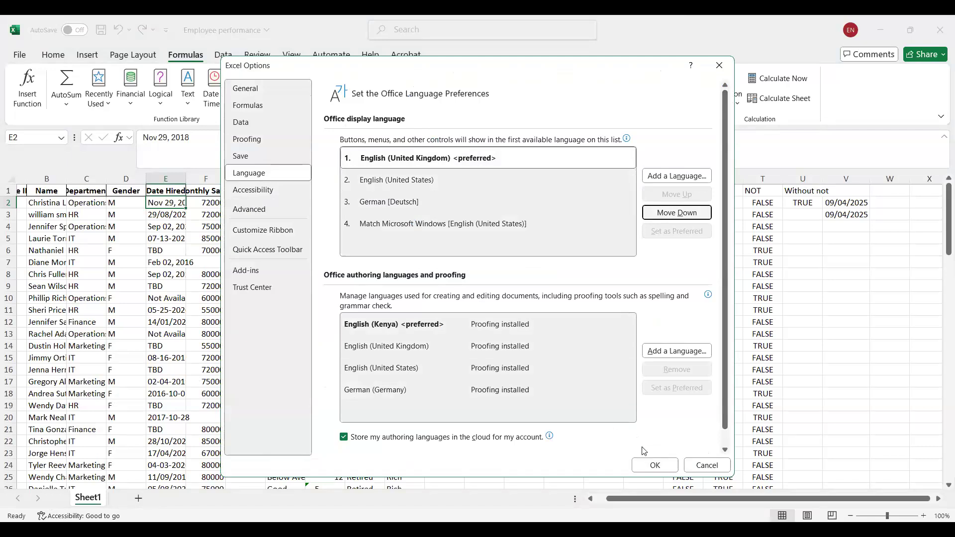
pyautogui.click(648, 463)
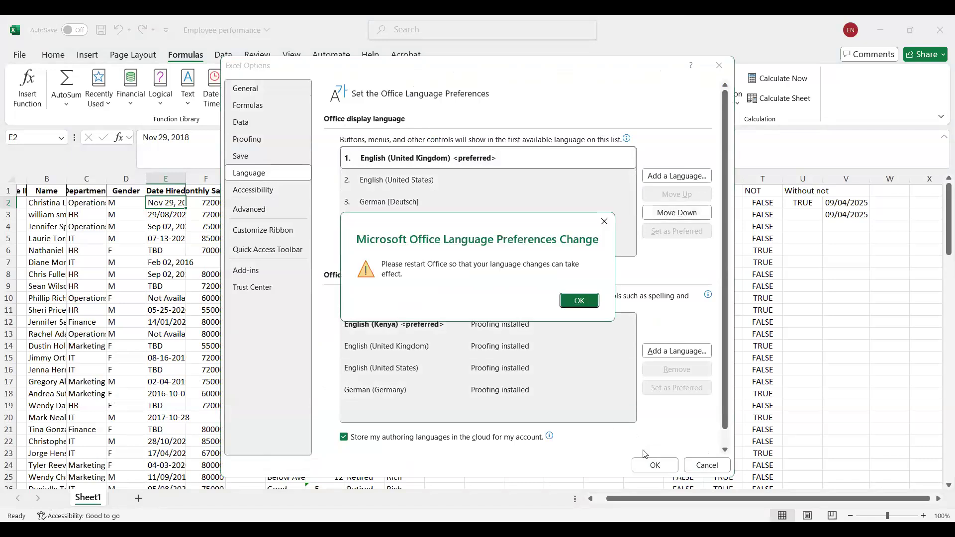
pyautogui.click(588, 301)
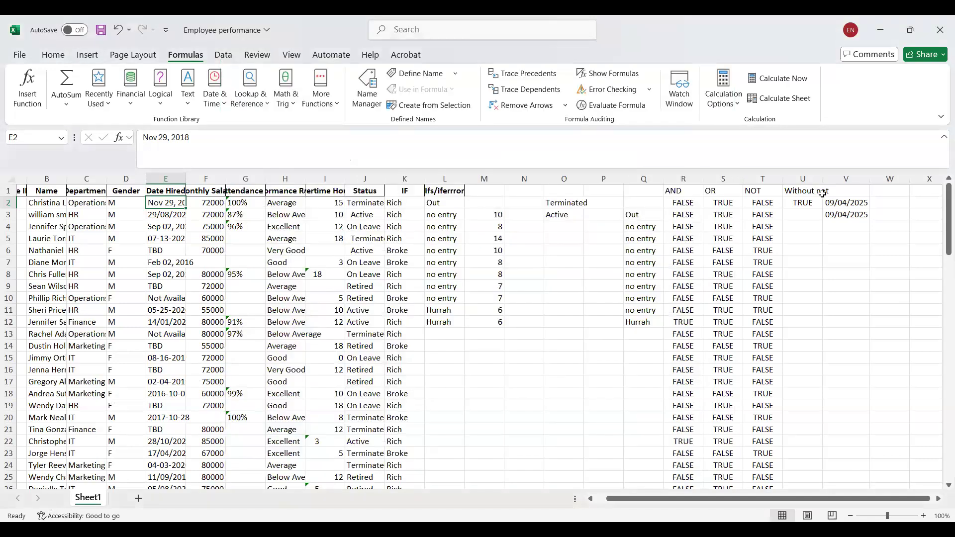
# Insert the TODAY function in V4 to test the date format under the new language preference.
pyautogui.click(841, 224)
pyautogui.write('=')
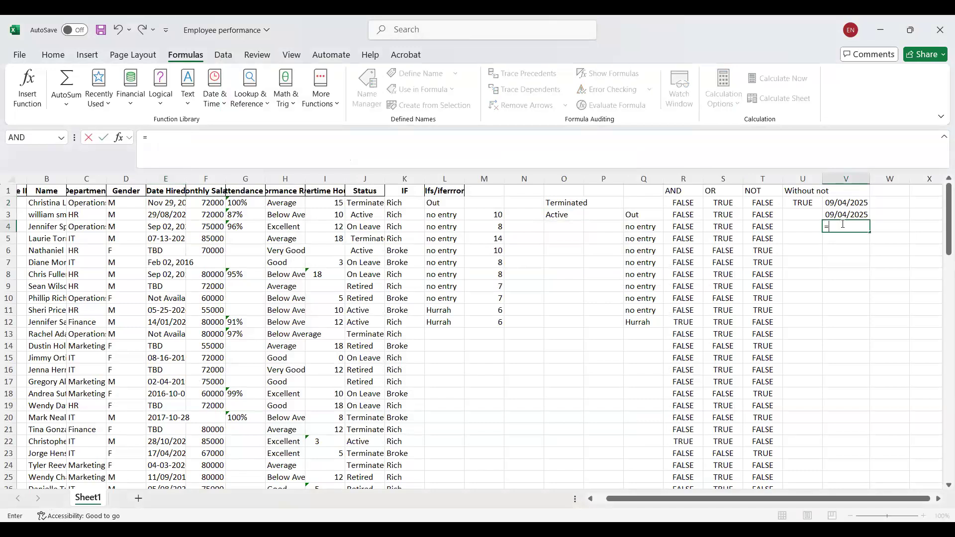
pyautogui.write('to')
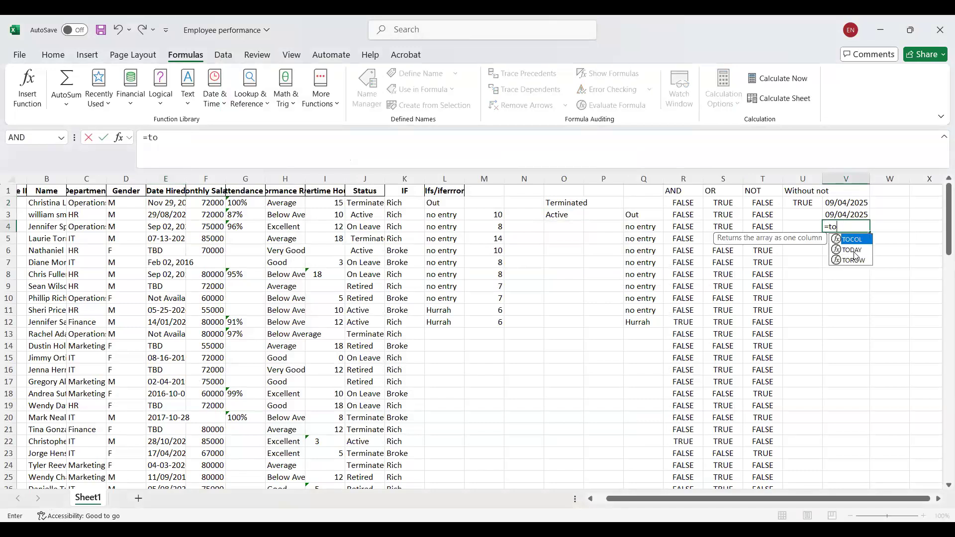
pyautogui.click(855, 251)
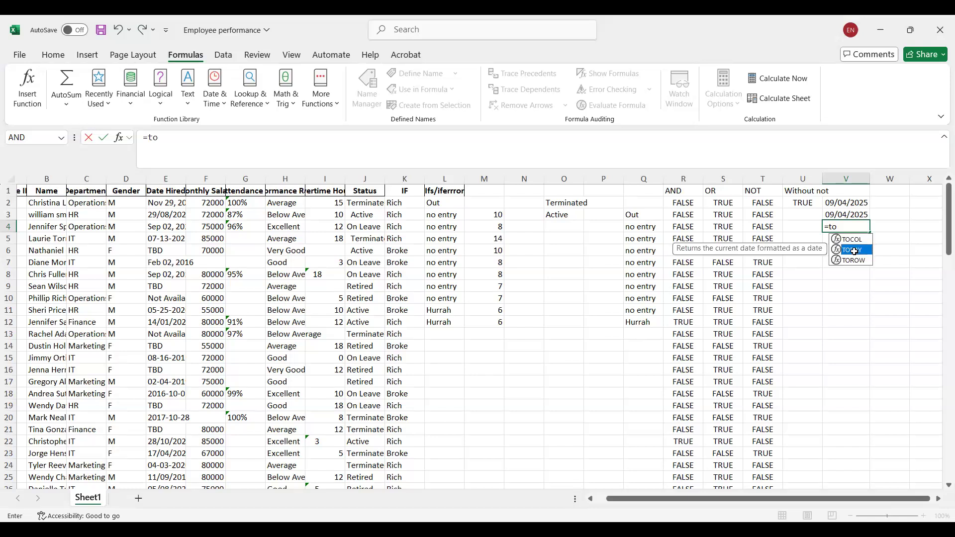
pyautogui.doubleClick(855, 250)
pyautogui.press('Return')
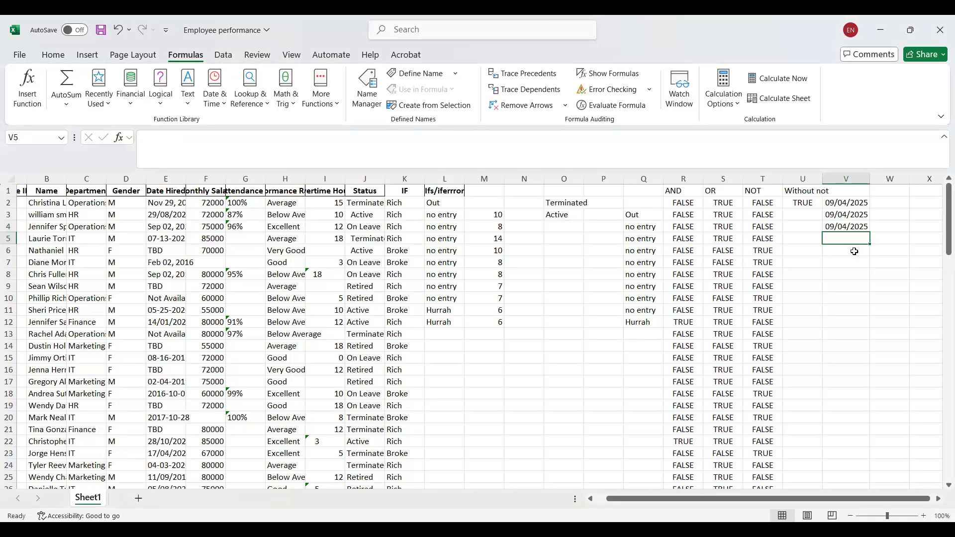
# Delete the repeated TODAY formula from V3.
pyautogui.click(838, 202)
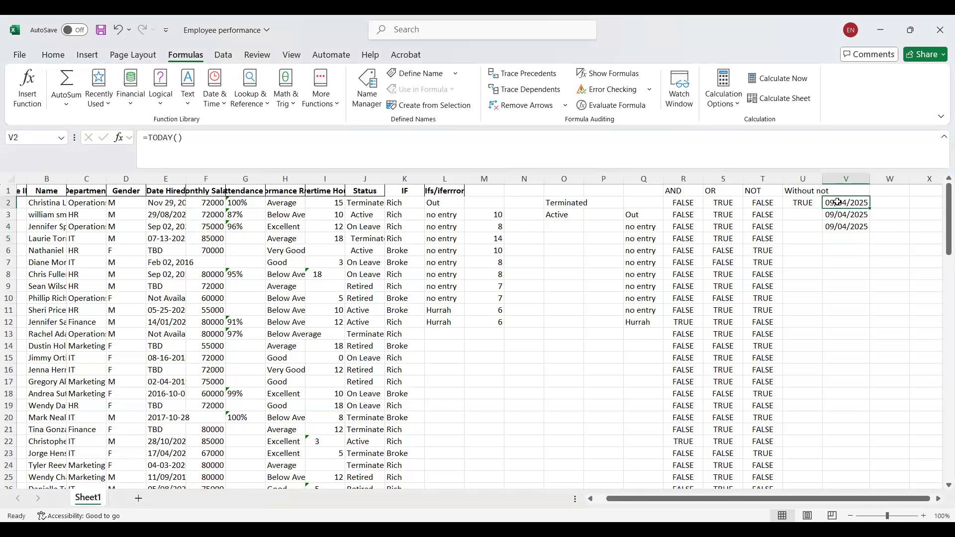
pyautogui.click(840, 214)
pyautogui.press('BackSpace')
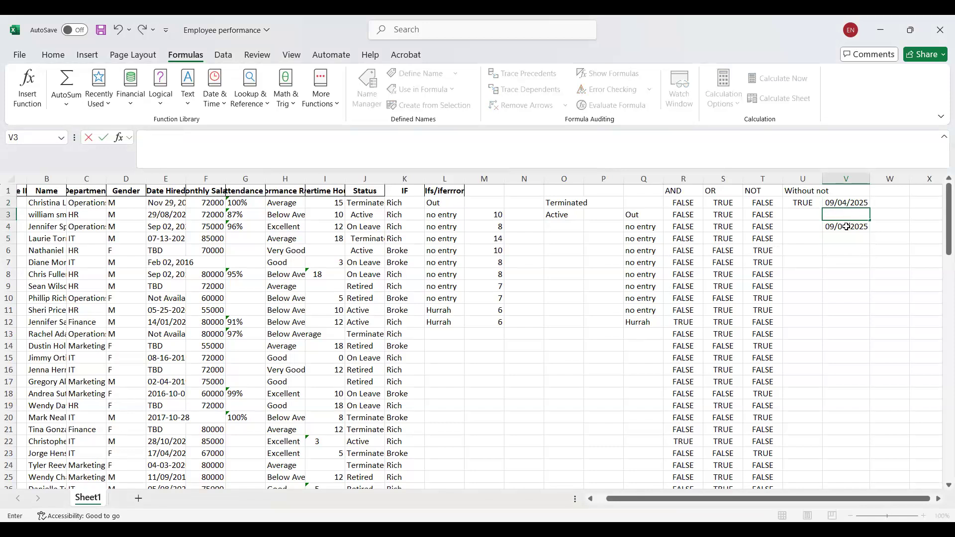
# Replace the TODAY formula in V4 with =now().
pyautogui.click(852, 231)
pyautogui.press('BackSpace')
pyautogui.write('=')
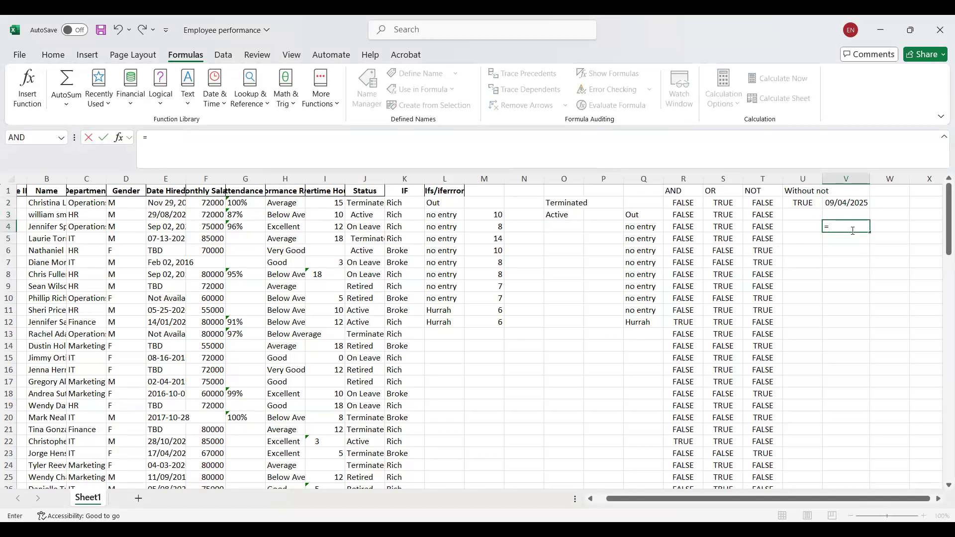
pyautogui.write('now()')
pyautogui.press('Return')
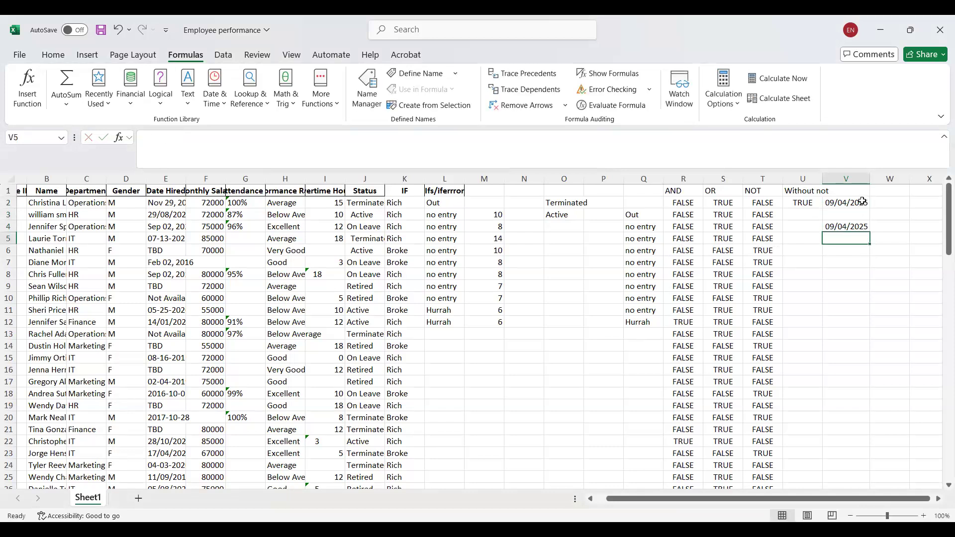
# Enter the formula =now() in cell V6.
pyautogui.doubleClick(870, 174)
pyautogui.click(844, 229)
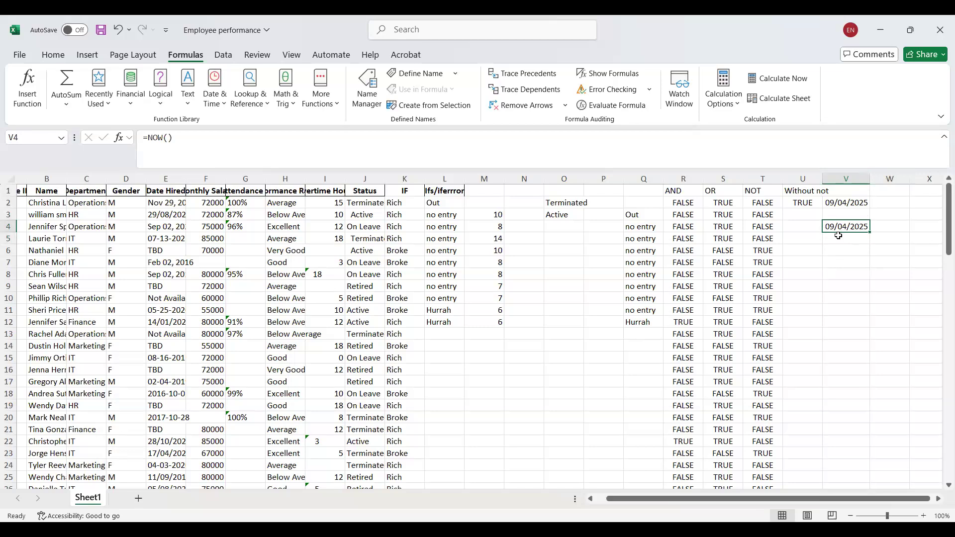
pyautogui.click(841, 250)
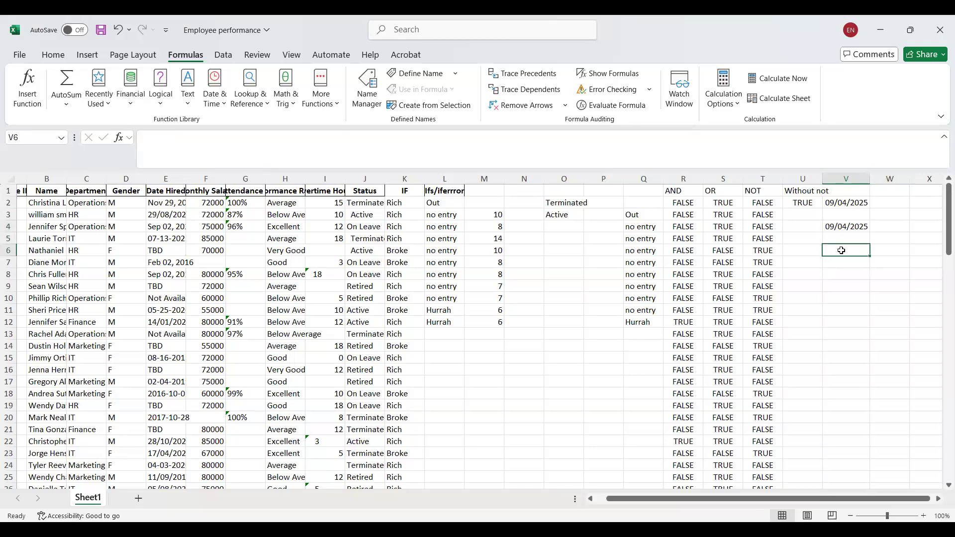
pyautogui.write('=')
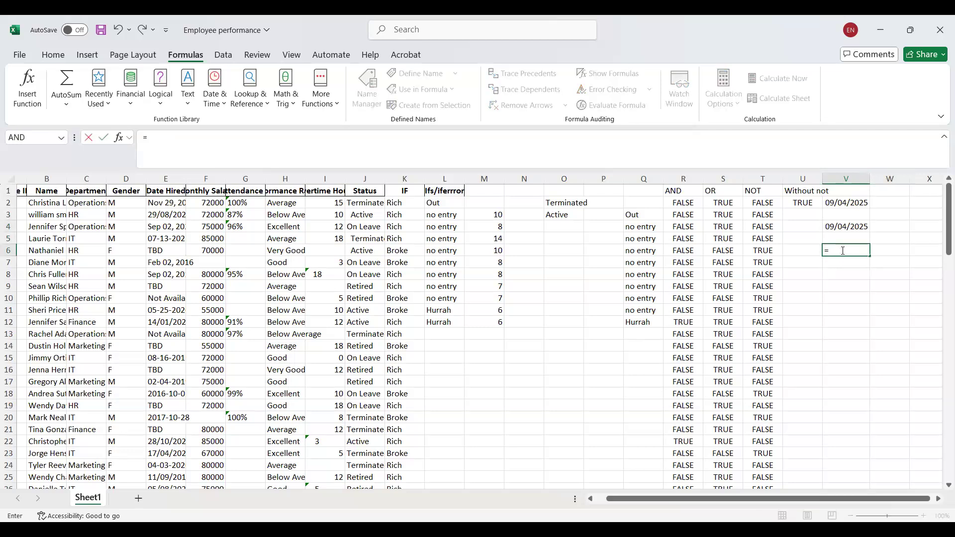
pyautogui.write('now()')
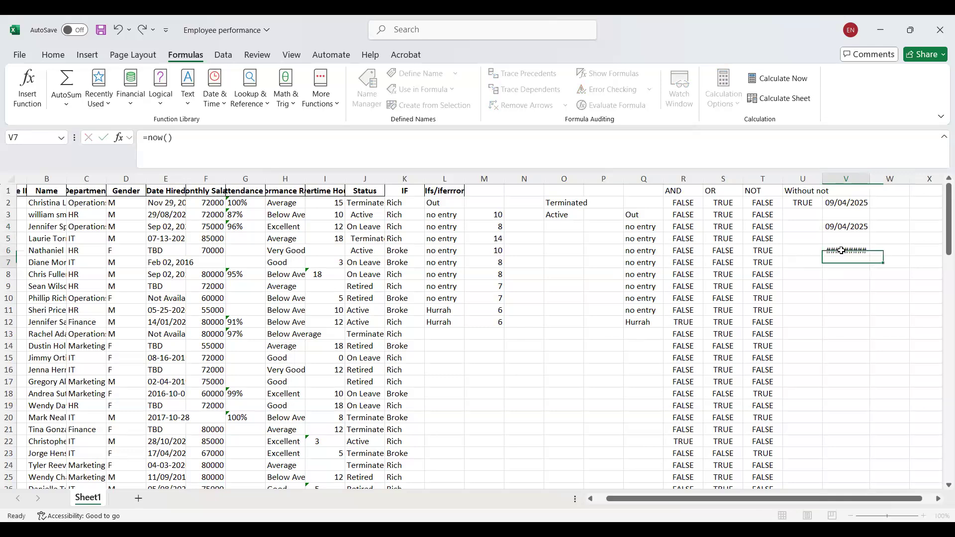
pyautogui.press('Return')
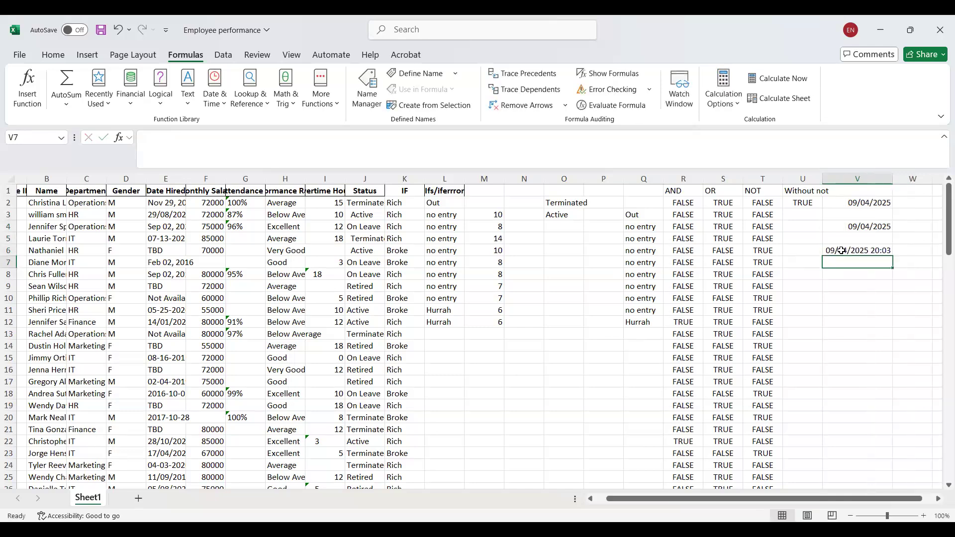
# Format the TODAY result in V2 as a Long Date.
pyautogui.click(850, 251)
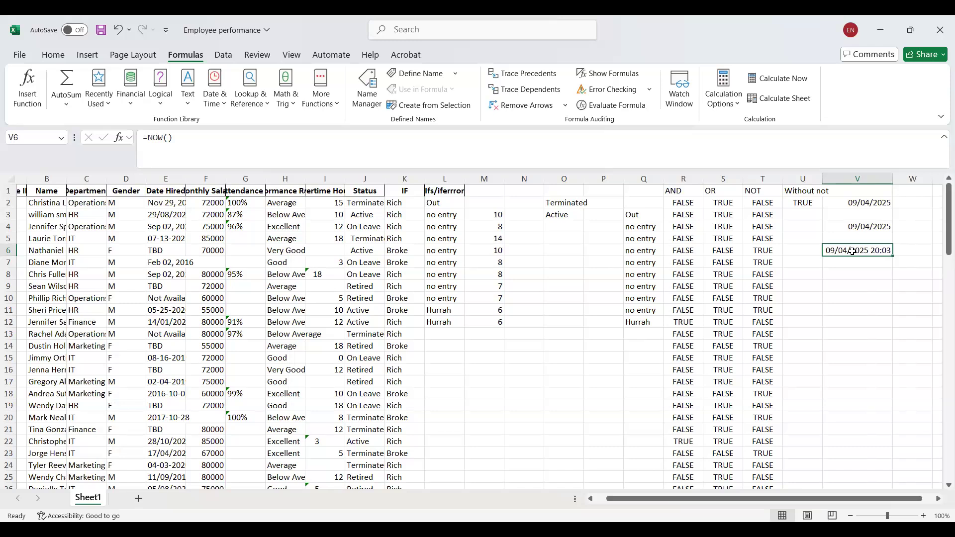
pyautogui.click(860, 204)
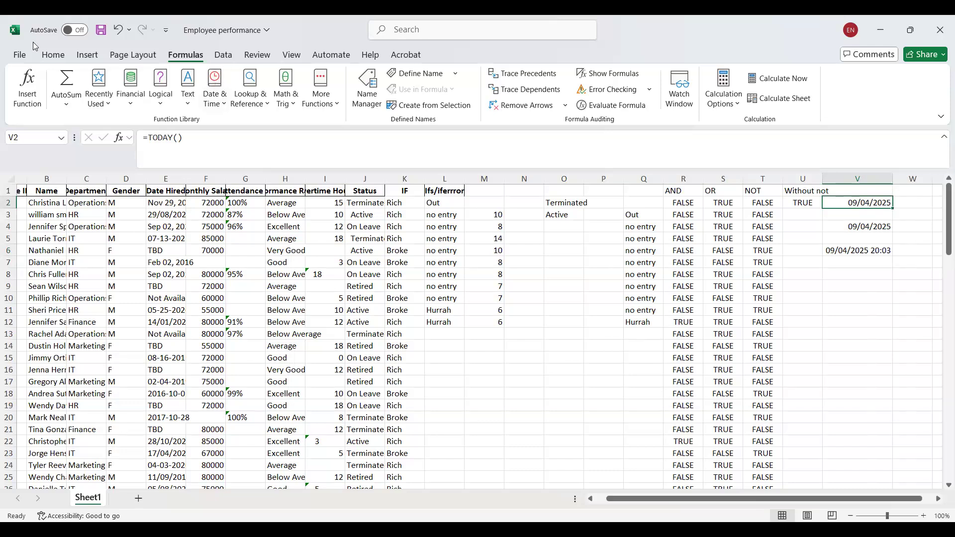
pyautogui.click(877, 214)
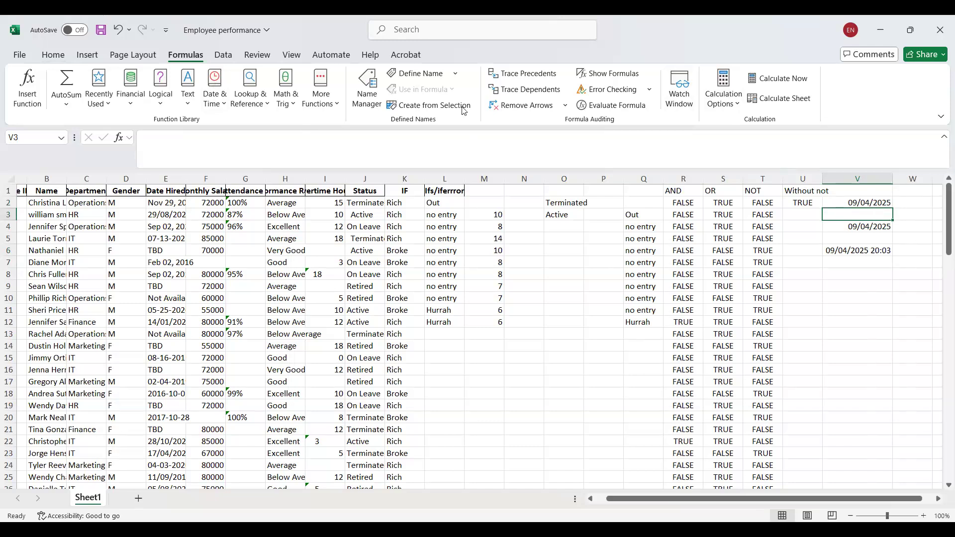
pyautogui.click(53, 55)
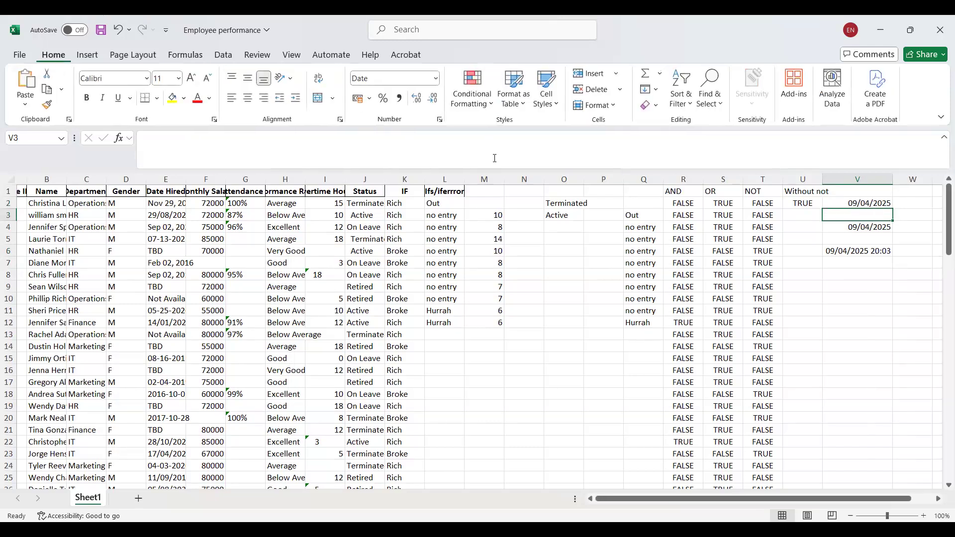
pyautogui.press('Up')
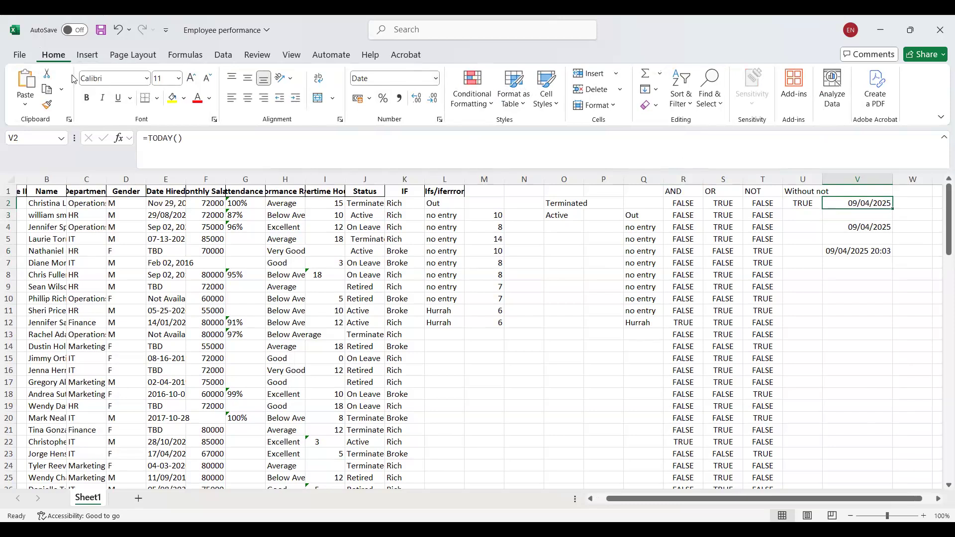
pyautogui.click(433, 80)
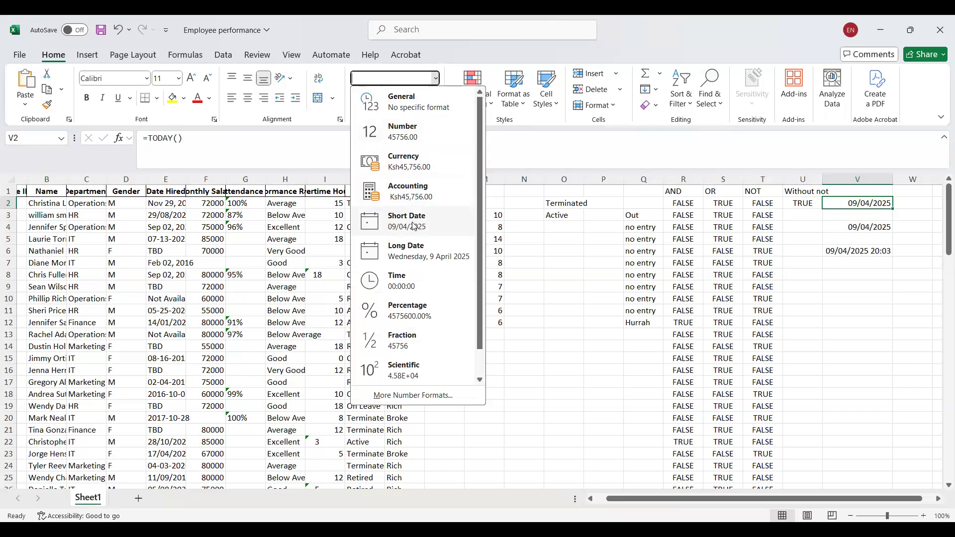
pyautogui.click(413, 253)
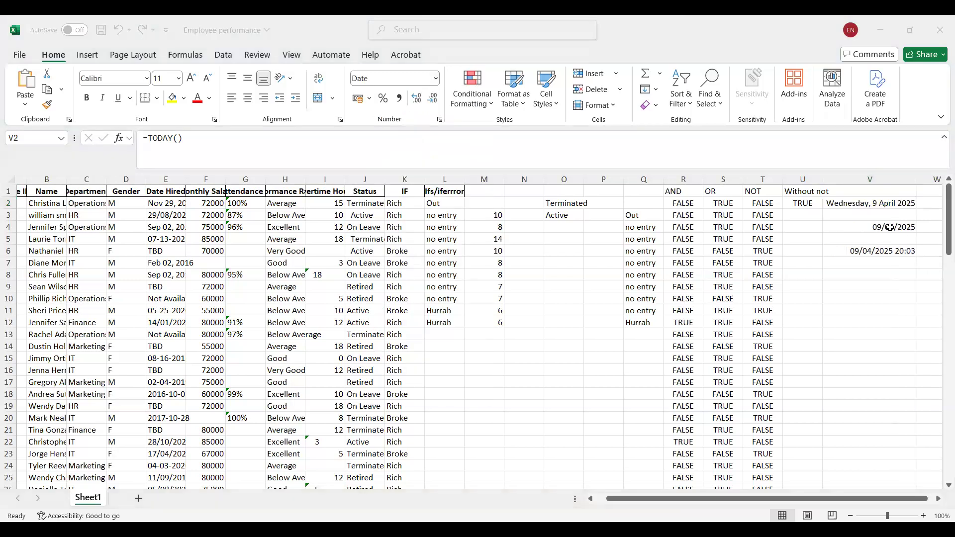
# AutoFit the width of the Date Hired column to its contents.
pyautogui.click(842, 204)
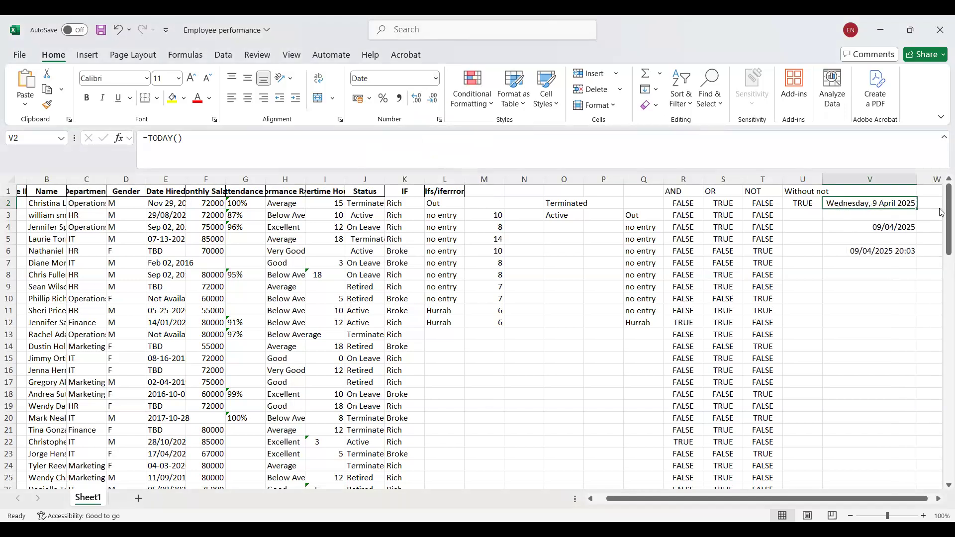
pyautogui.doubleClick(185, 178)
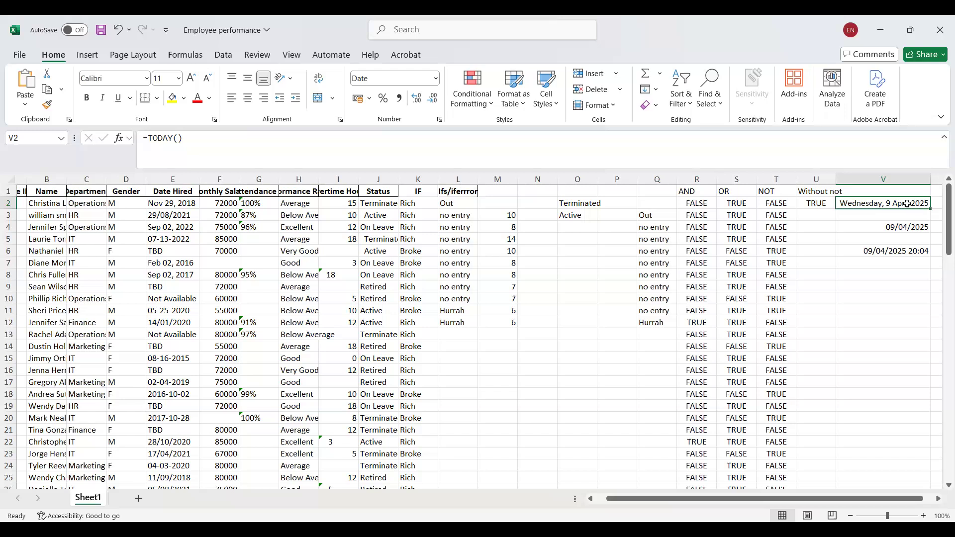
pyautogui.click(908, 233)
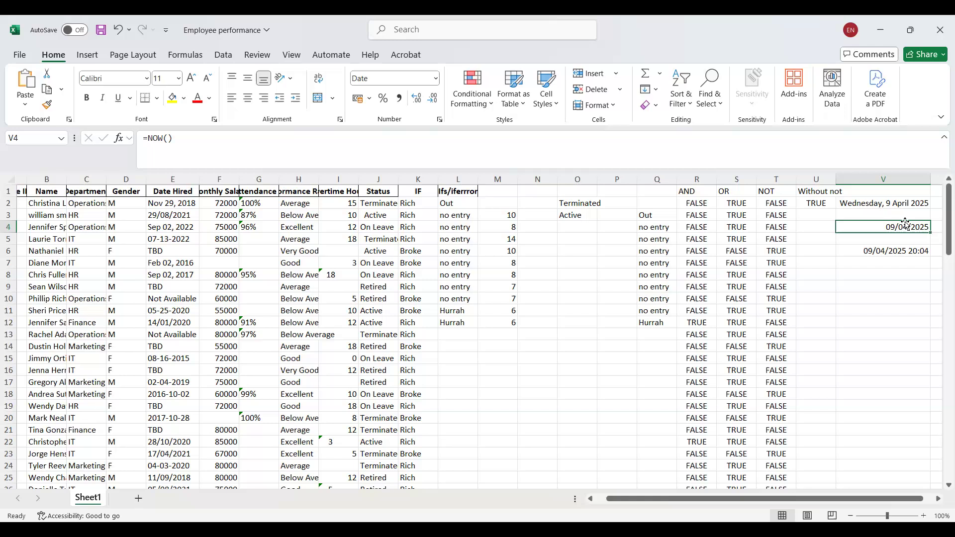
# Reapply the Long Date format to the TODAY result in V2.
pyautogui.click(940, 499)
pyautogui.click(940, 499)
pyautogui.click(939, 500)
pyautogui.click(939, 499)
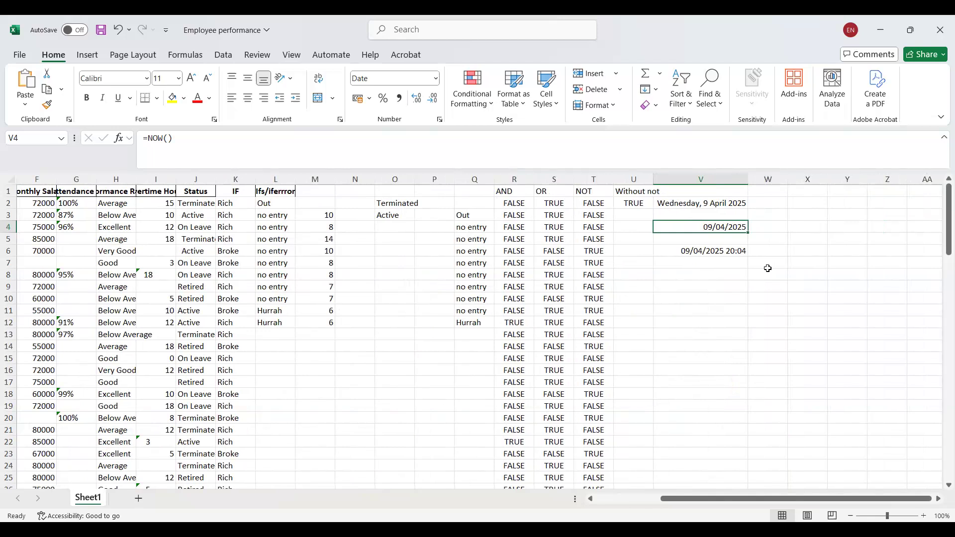
pyautogui.click(698, 206)
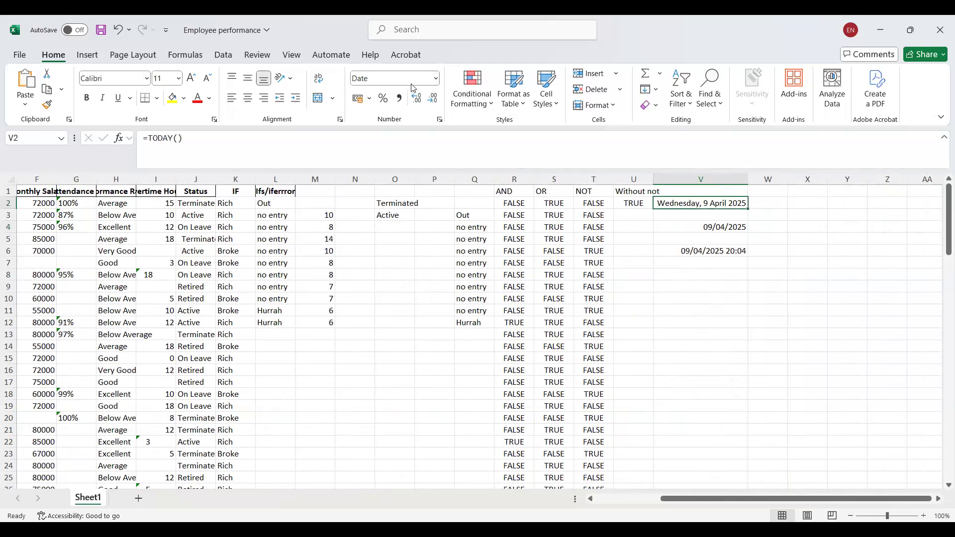
pyautogui.click(436, 80)
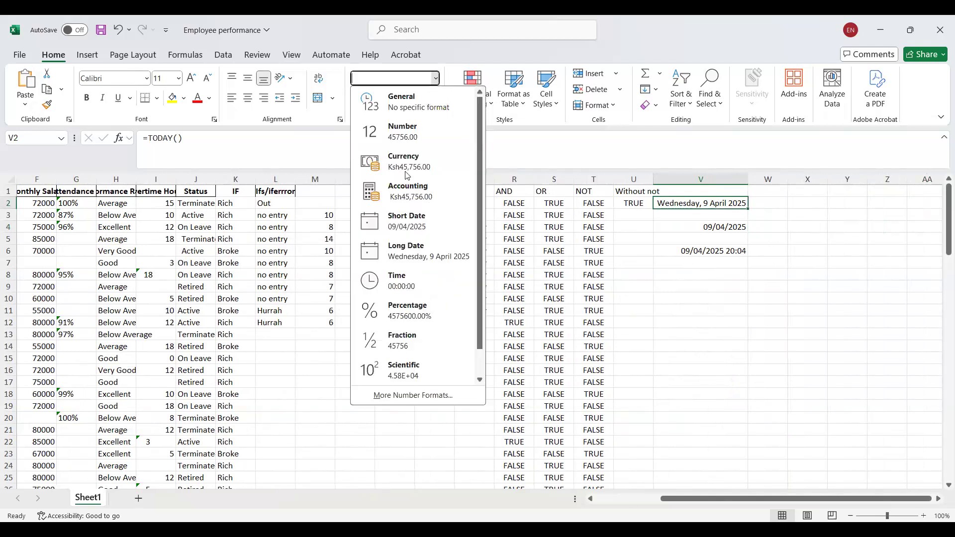
pyautogui.click(421, 258)
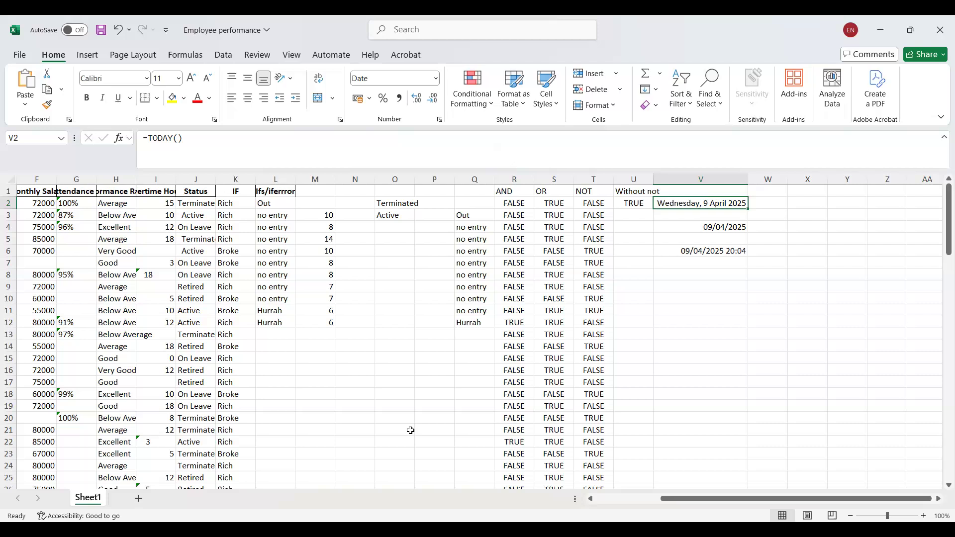
# Move English (United States) to the preferred position in the Office display languages and apply the change.
pyautogui.click(10, 58)
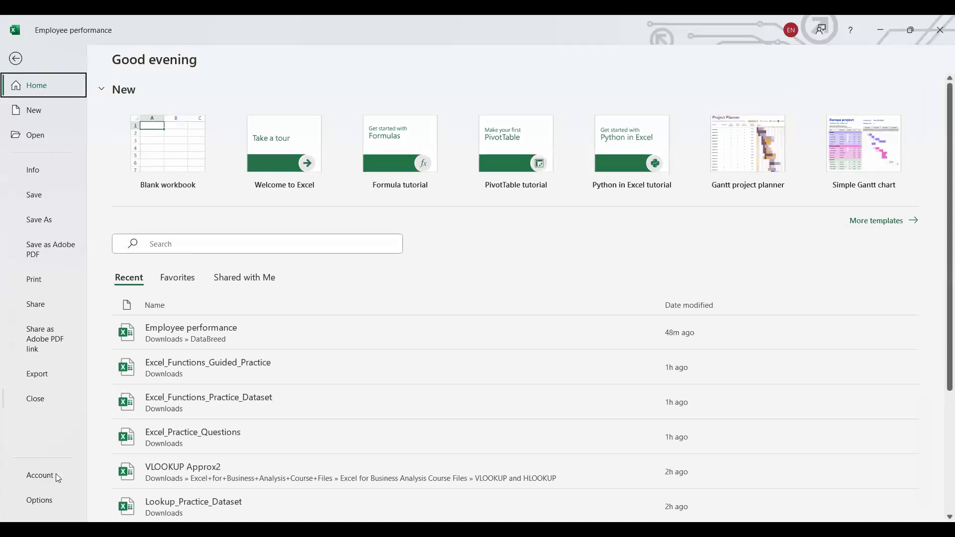
pyautogui.click(39, 500)
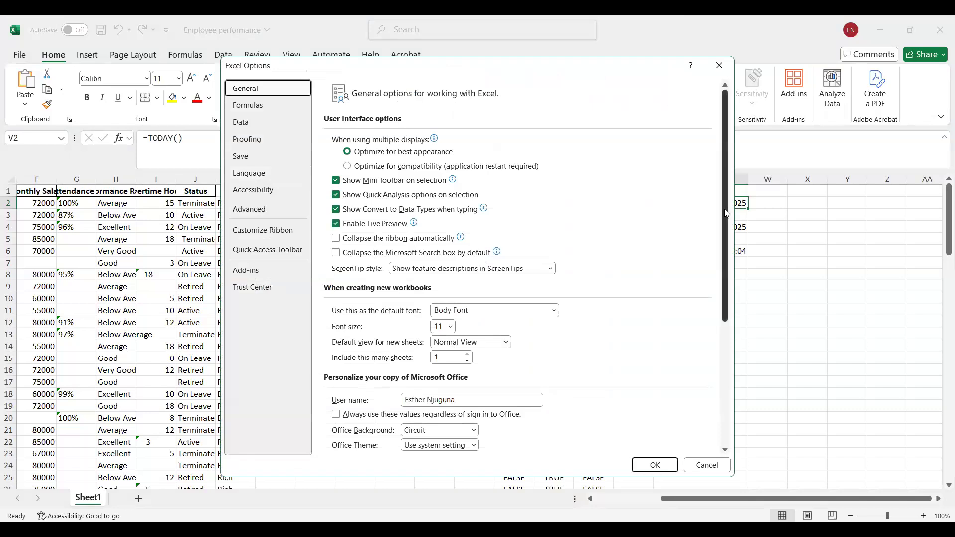
pyautogui.click(261, 188)
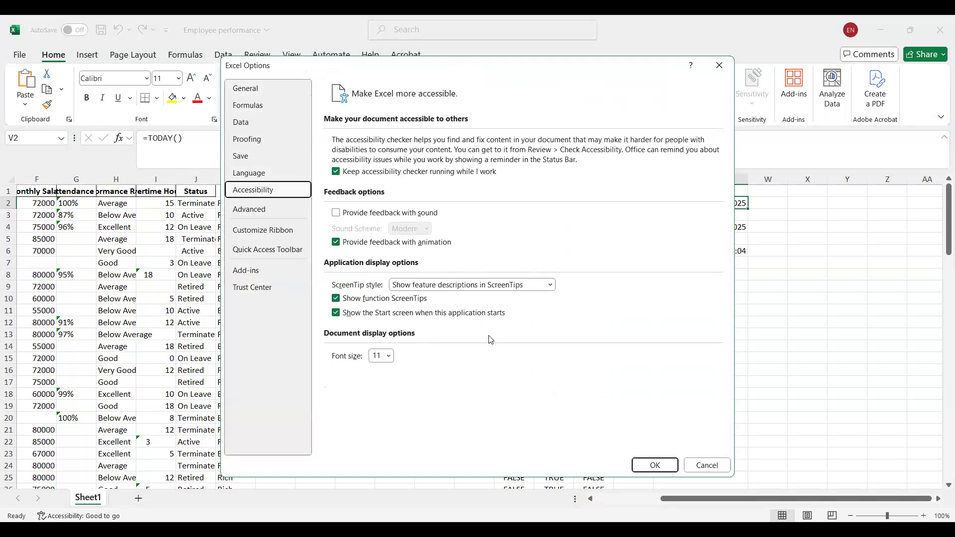
pyautogui.click(248, 175)
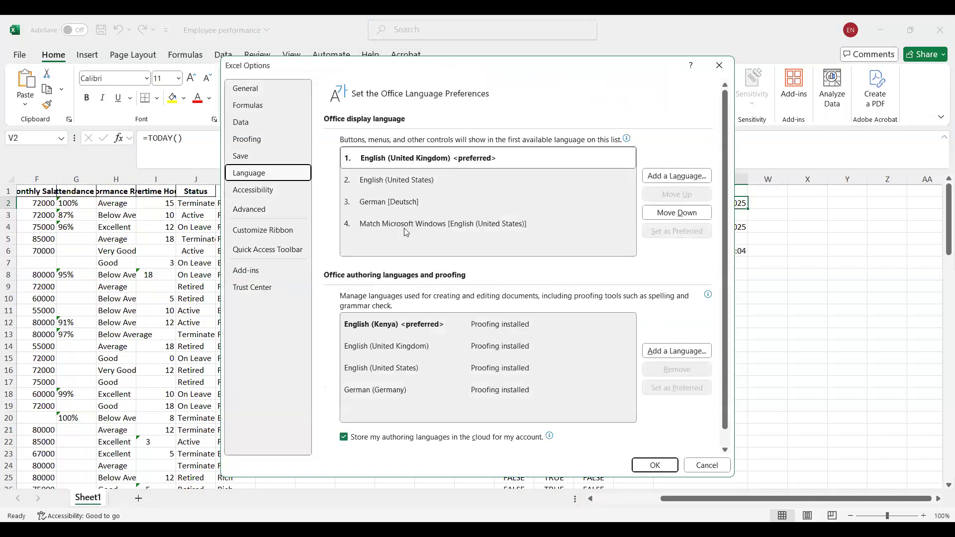
pyautogui.click(425, 180)
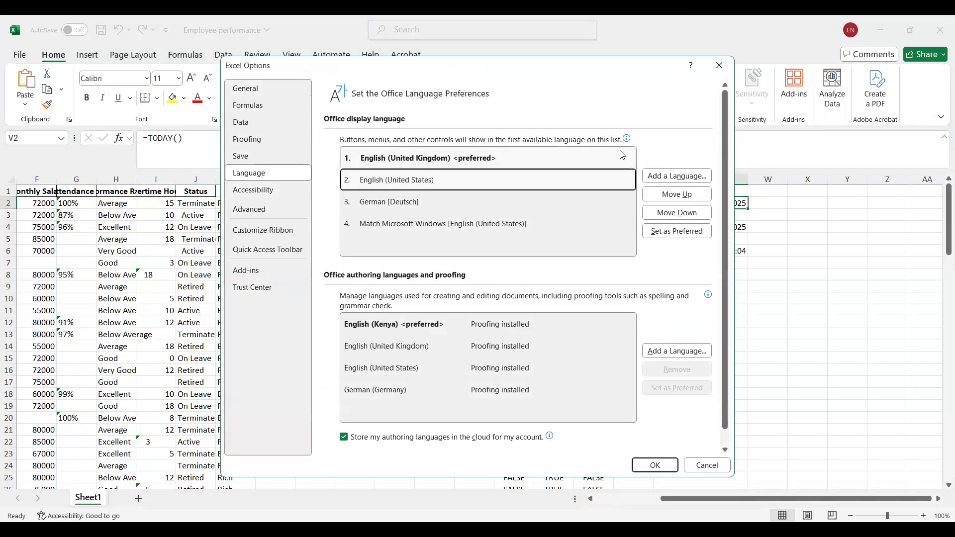
pyautogui.click(676, 193)
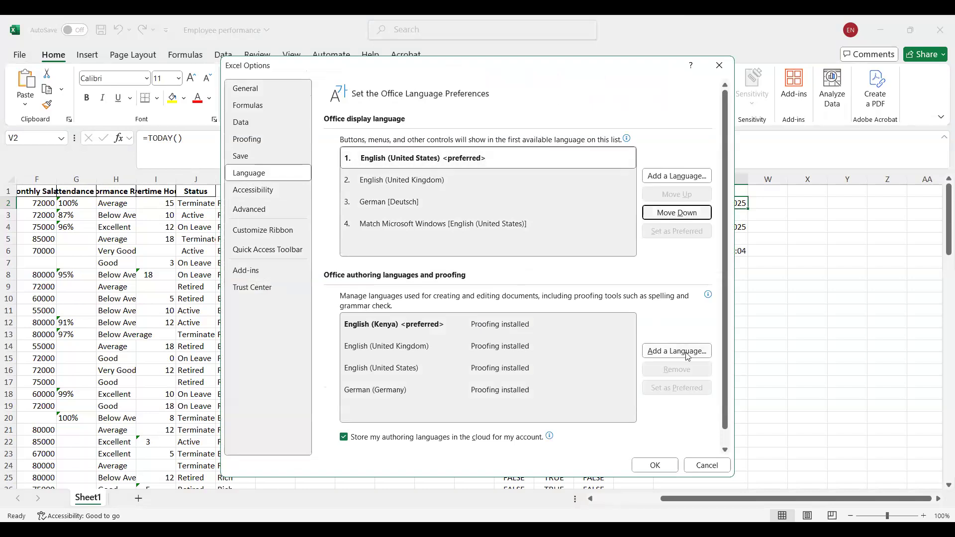
pyautogui.click(657, 465)
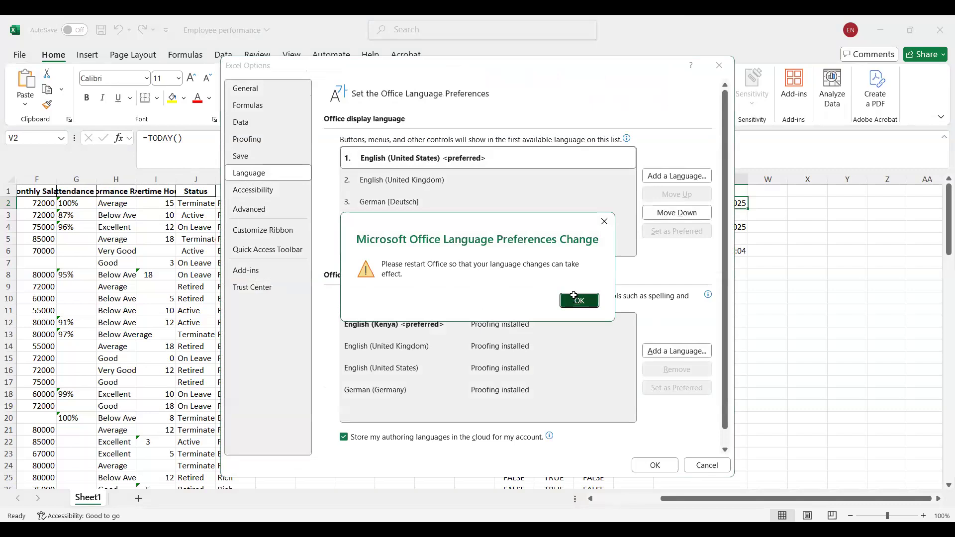
pyautogui.click(575, 299)
# Format the NOW result in V4 as a Long Date.
pyautogui.click(718, 229)
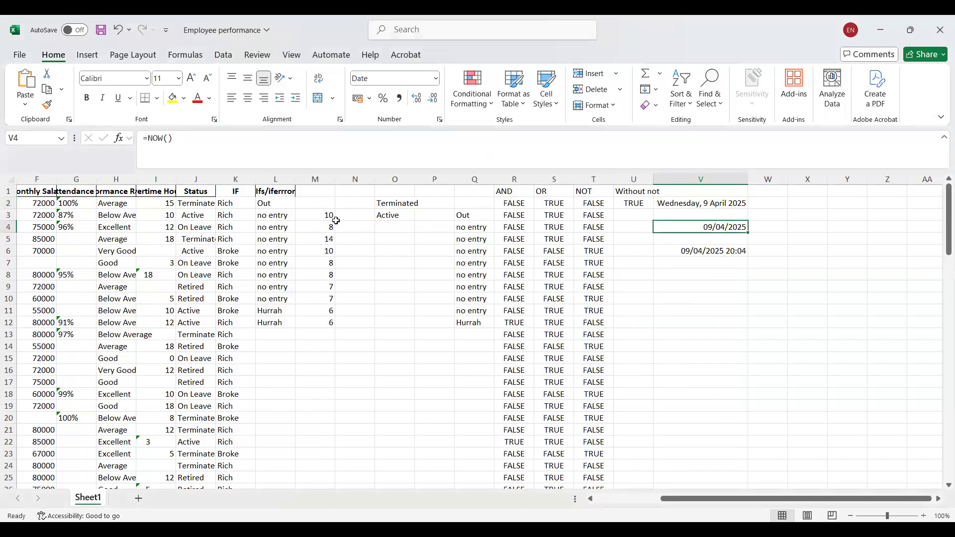
pyautogui.click(436, 79)
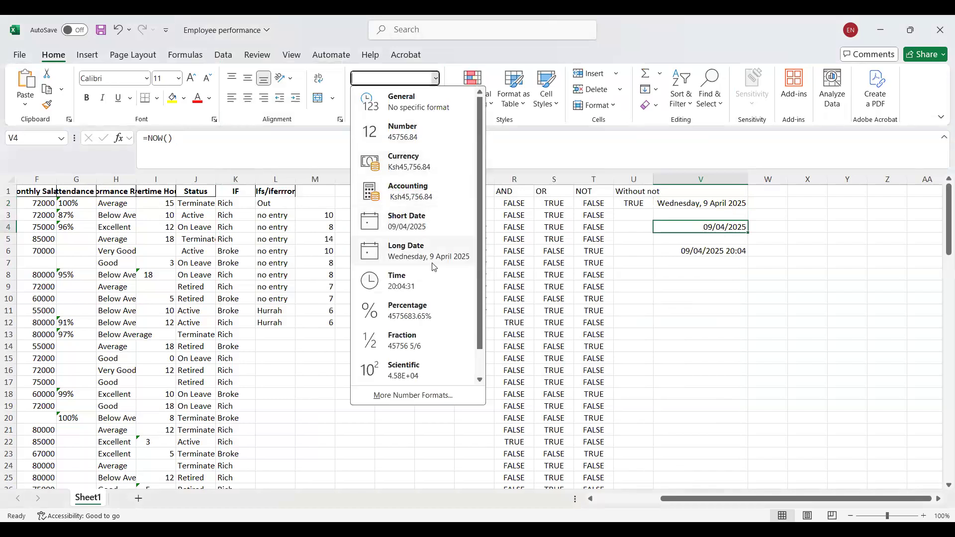
pyautogui.click(433, 264)
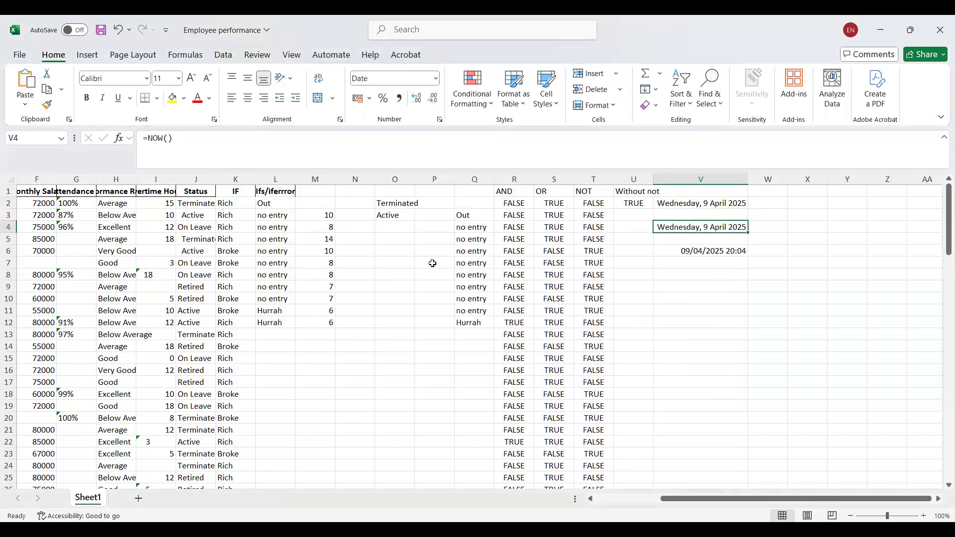
pyautogui.click(440, 120)
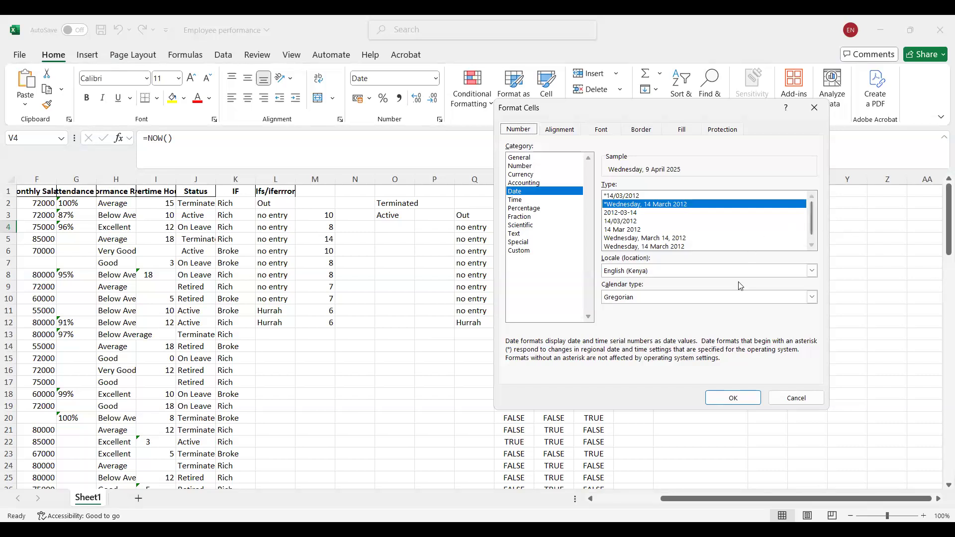
pyautogui.click(813, 271)
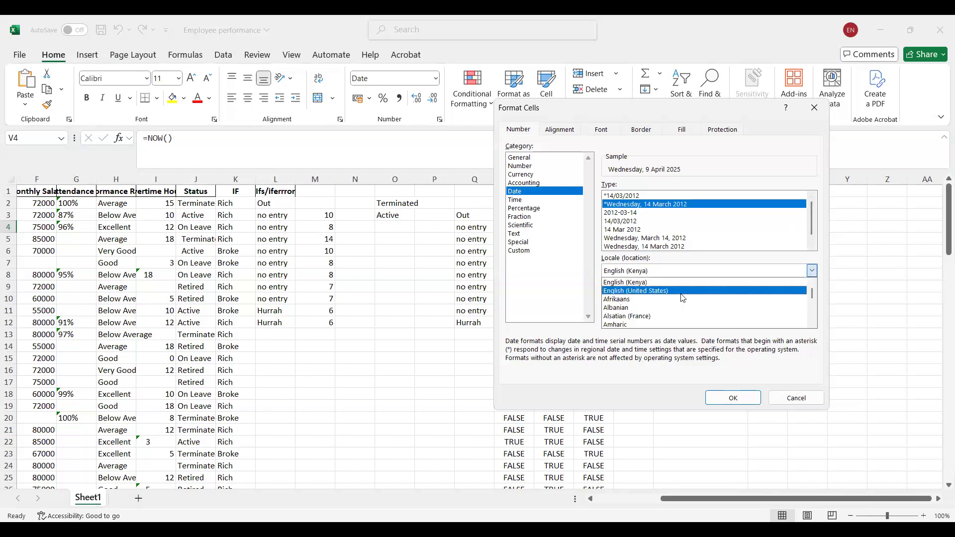
pyautogui.click(684, 298)
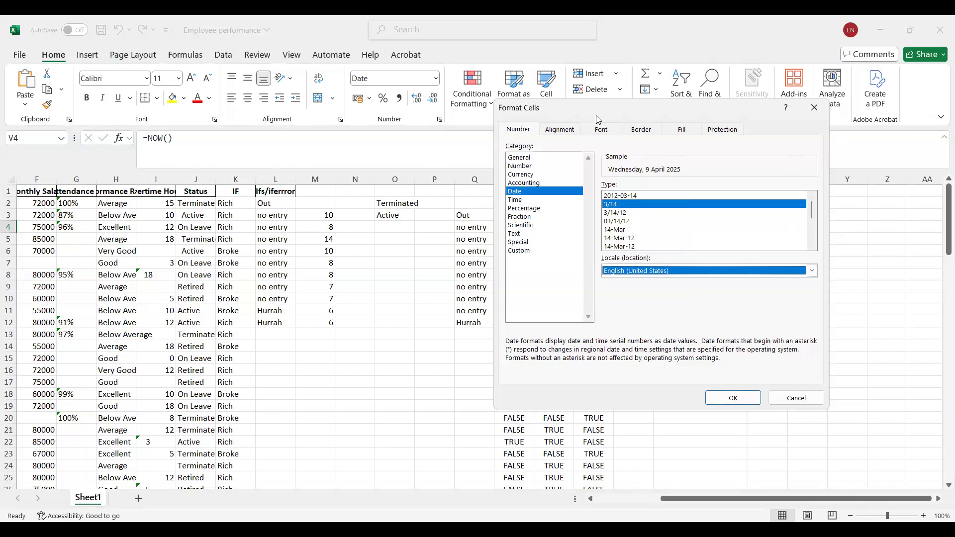
pyautogui.moveTo(810, 112); pyautogui.dragTo(759, 165)
pyautogui.click(758, 164)
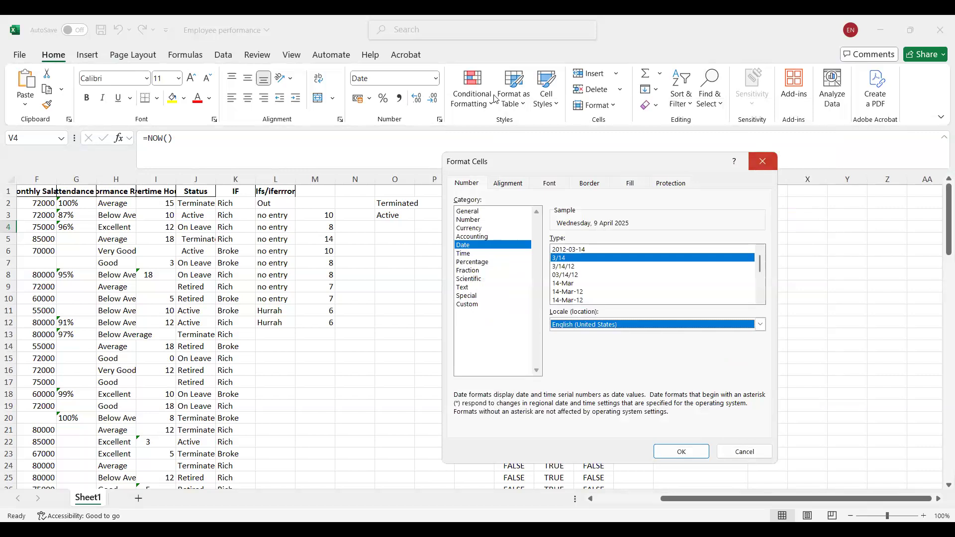
# Format the NOW result in V4 with the English (United States) locale and the March 14, 2012 date type.
pyautogui.click(440, 120)
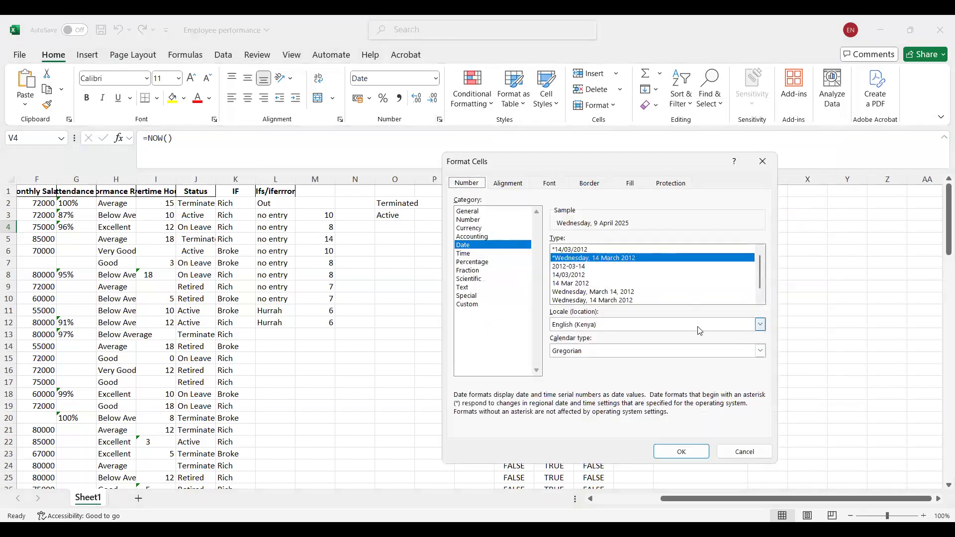
pyautogui.click(713, 327)
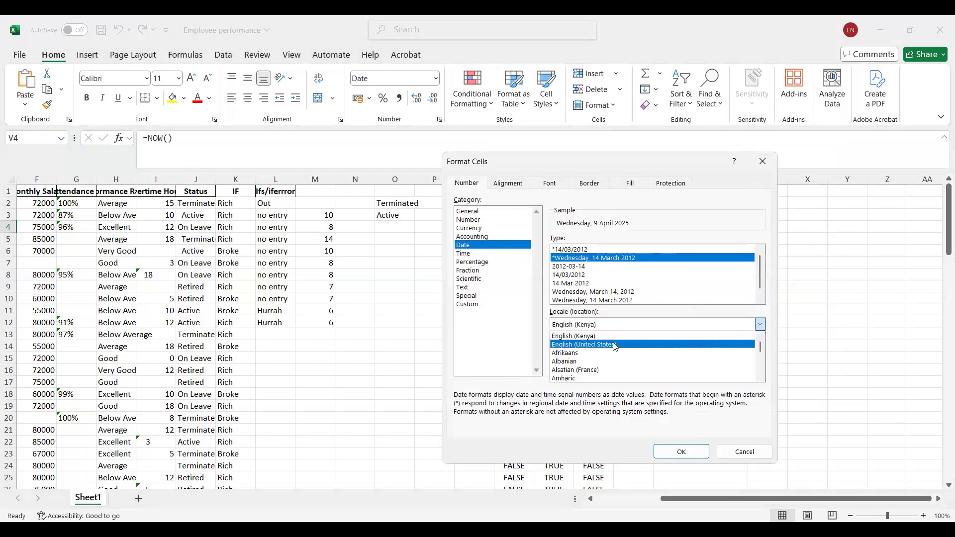
pyautogui.click(615, 345)
pyautogui.moveTo(761, 272); pyautogui.dragTo(757, 292)
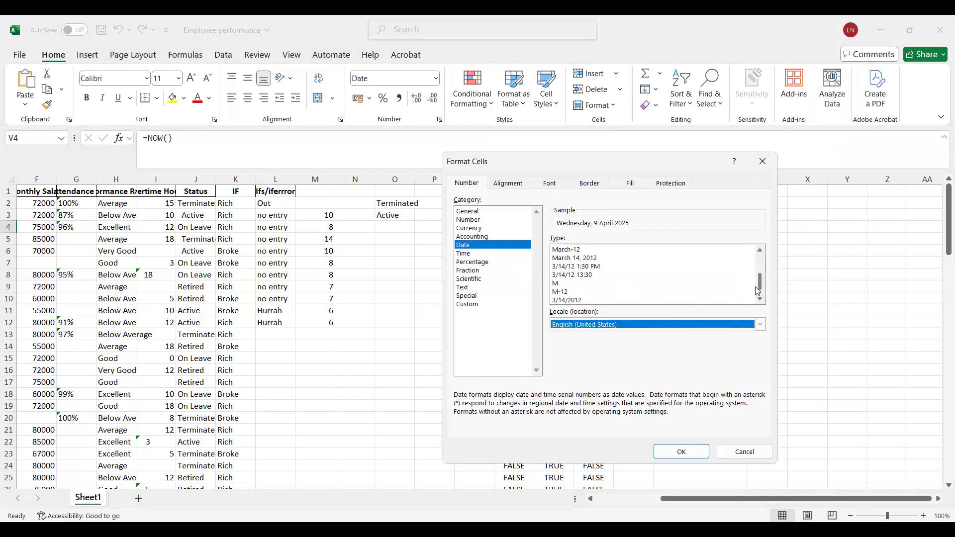
pyautogui.click(610, 258)
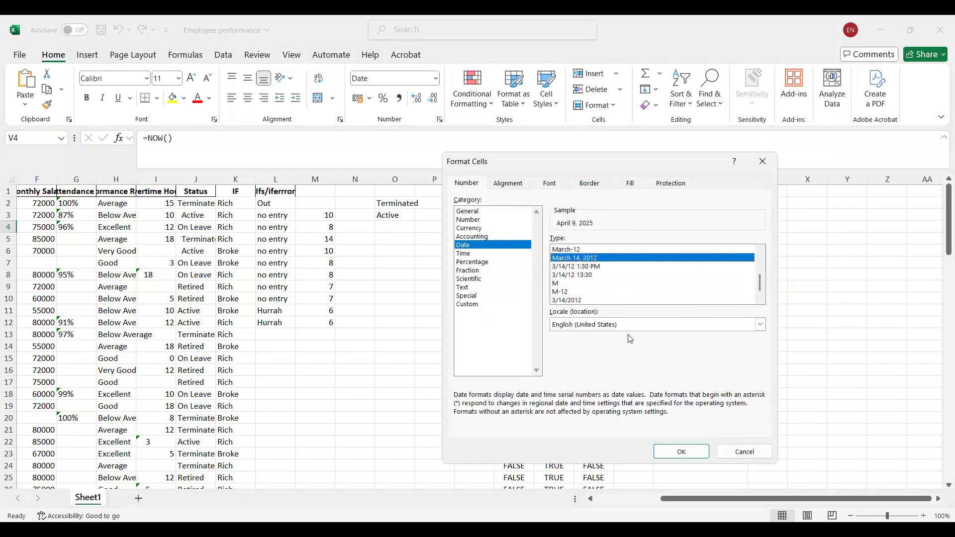
pyautogui.click(676, 451)
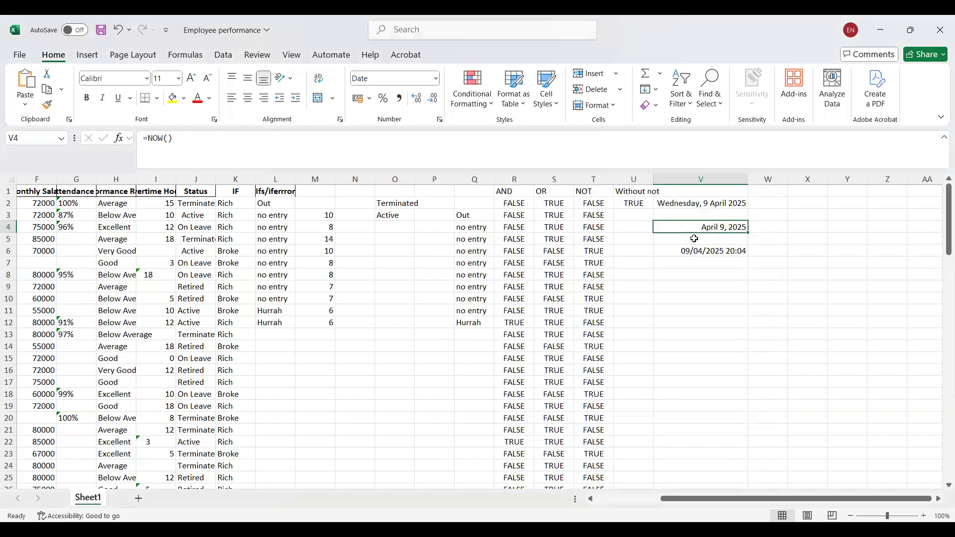
# Examine the date type and locale settings of the TODAY result in V2 and the NOW result in V4.
pyautogui.click(707, 204)
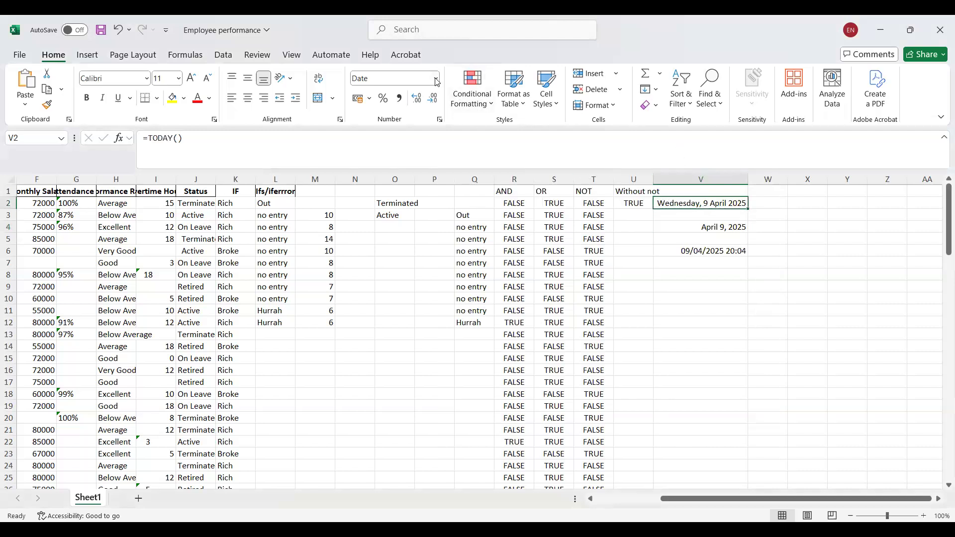
pyautogui.click(440, 121)
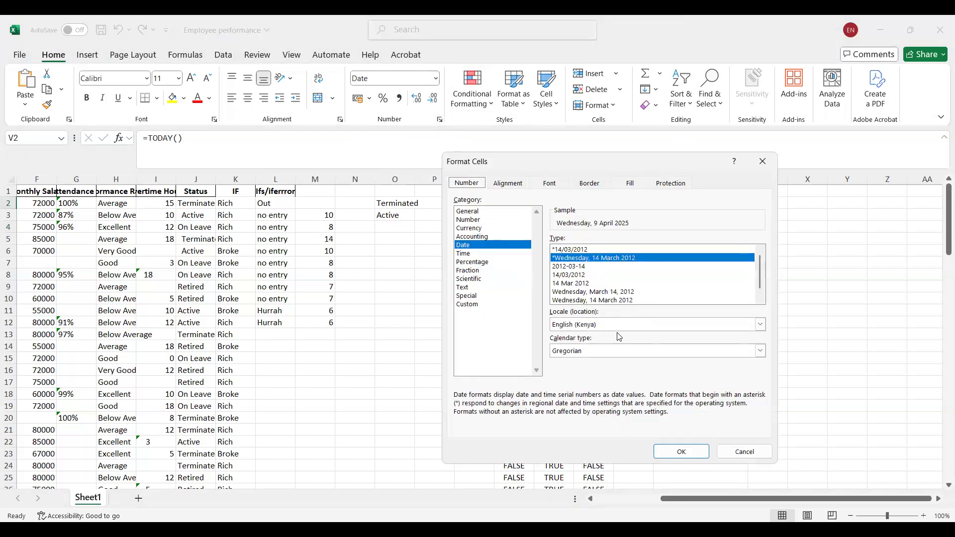
pyautogui.click(763, 452)
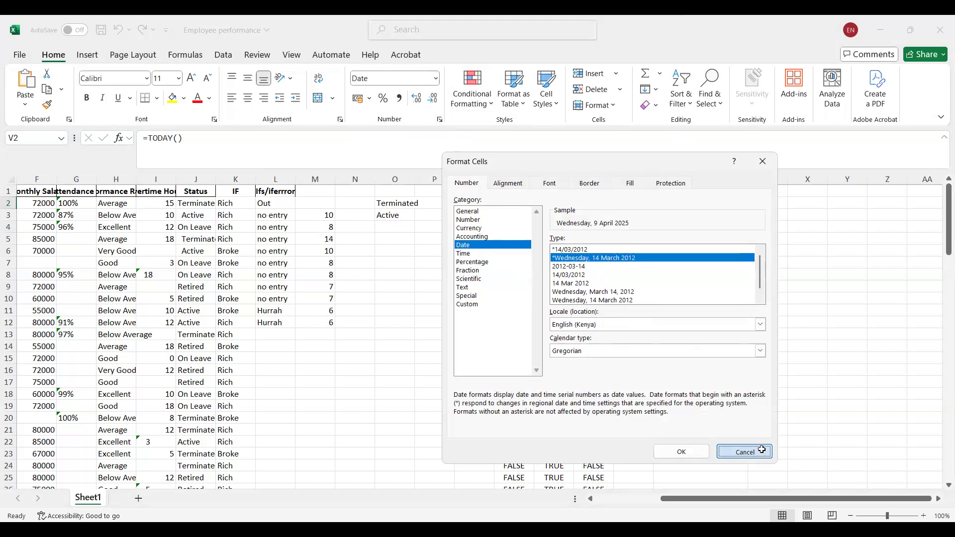
pyautogui.click(695, 228)
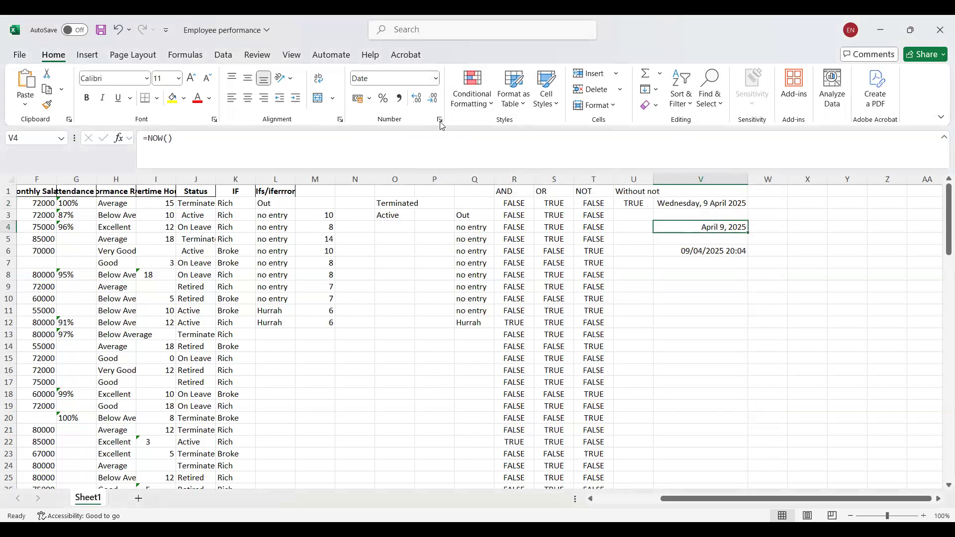
pyautogui.click(439, 120)
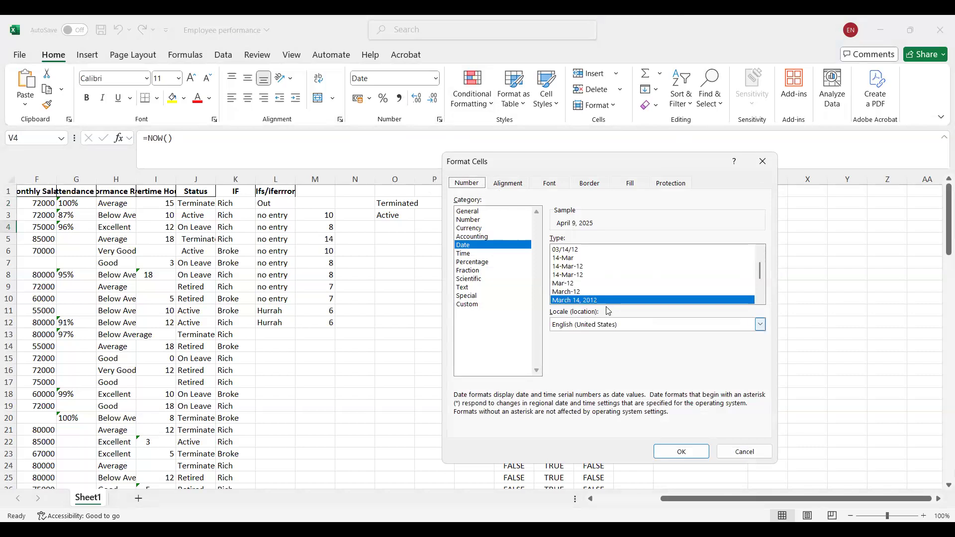
pyautogui.click(680, 452)
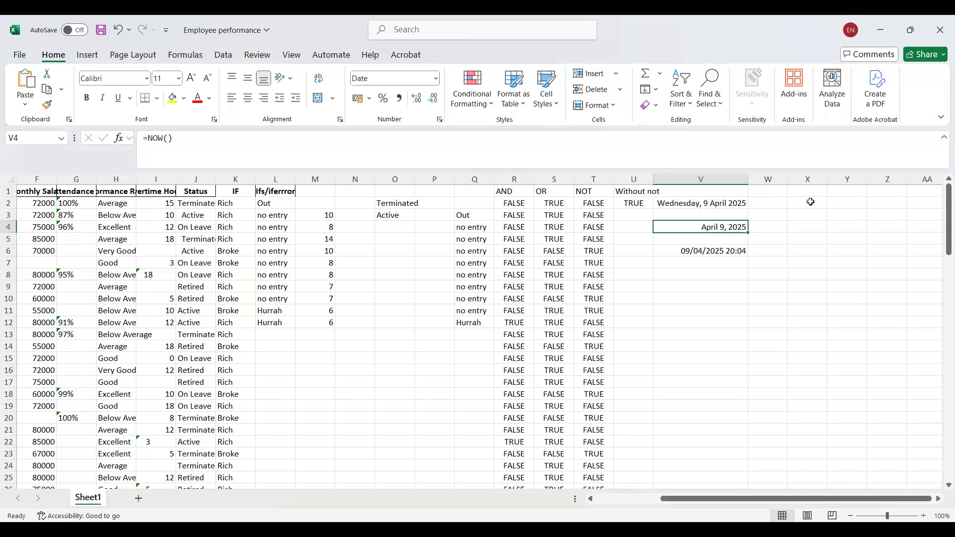
# Switch the TODAY result in V2 to General and reformat it with the month/day date option previewed as 4/9.
pyautogui.click(722, 206)
pyautogui.click(436, 78)
pyautogui.click(421, 101)
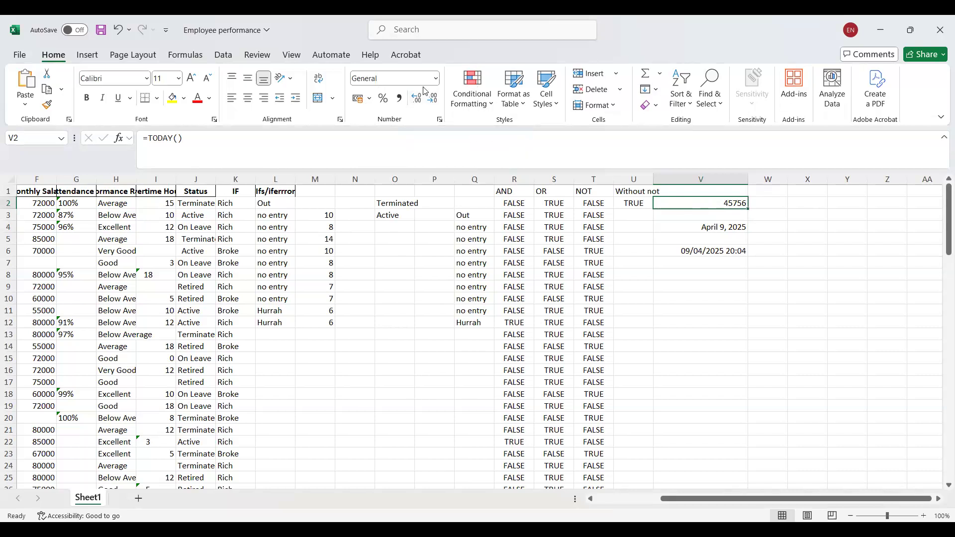
pyautogui.click(436, 78)
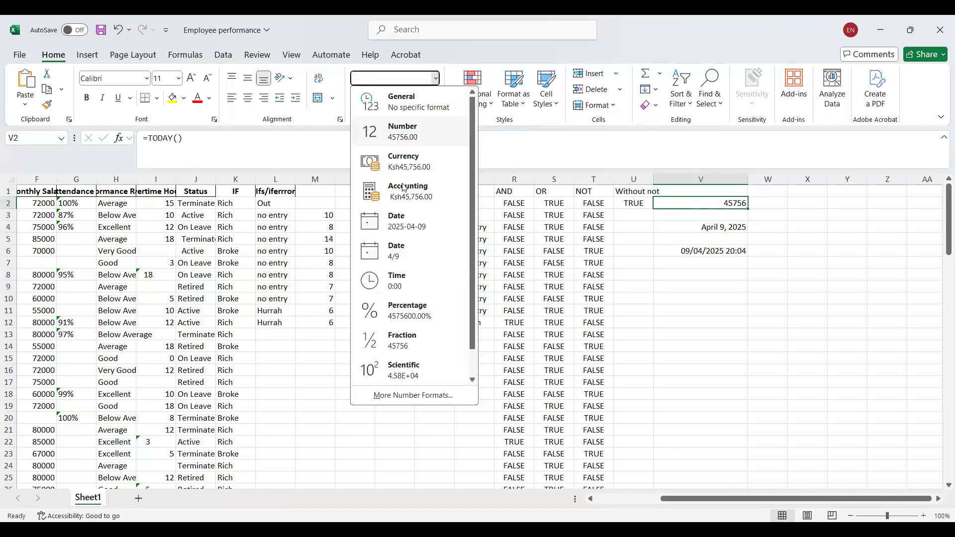
pyautogui.click(391, 249)
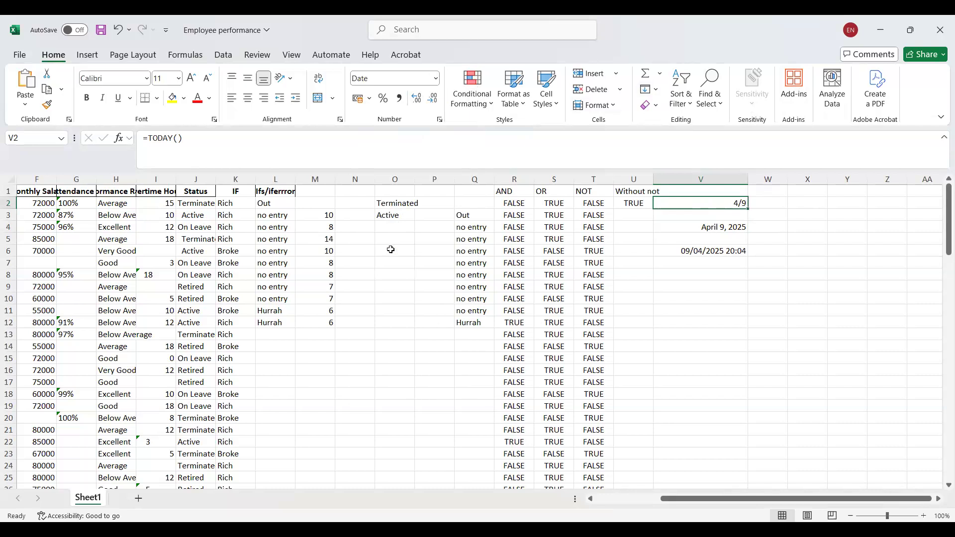
# Add the header Month in cell W1.
pyautogui.click(779, 193)
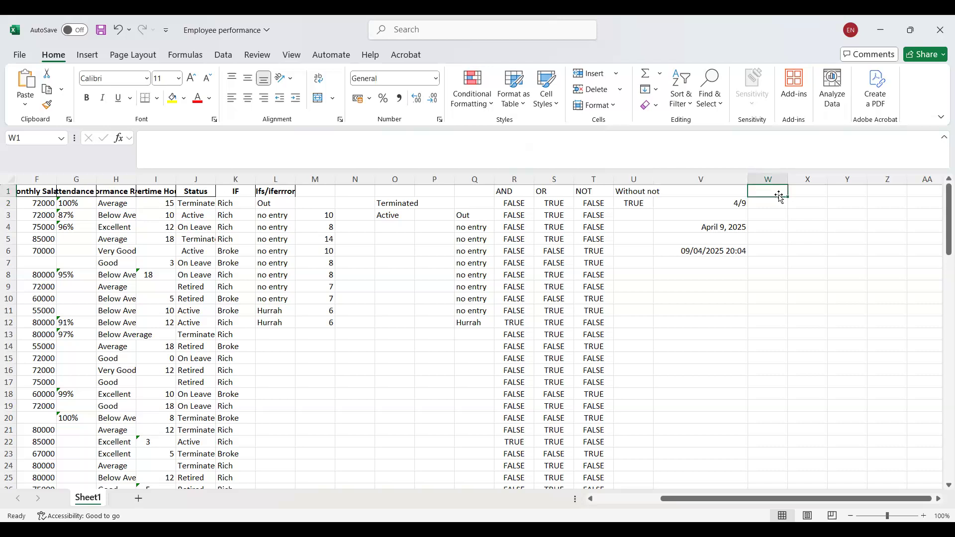
pyautogui.write('M')
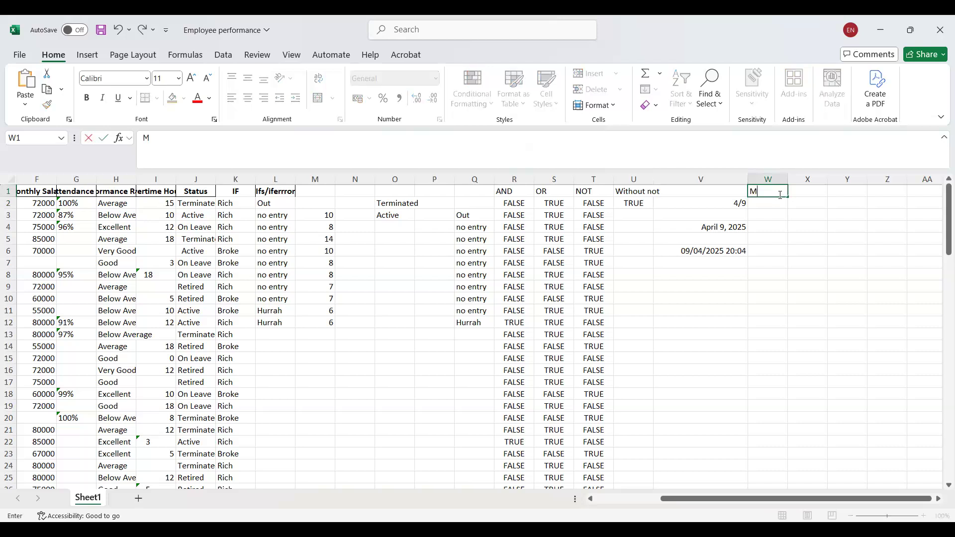
pyautogui.write('onth')
# Enter =MONTH(V2) in W2 and fill the formula down the Month column.
pyautogui.click(768, 202)
pyautogui.doubleClick(768, 201)
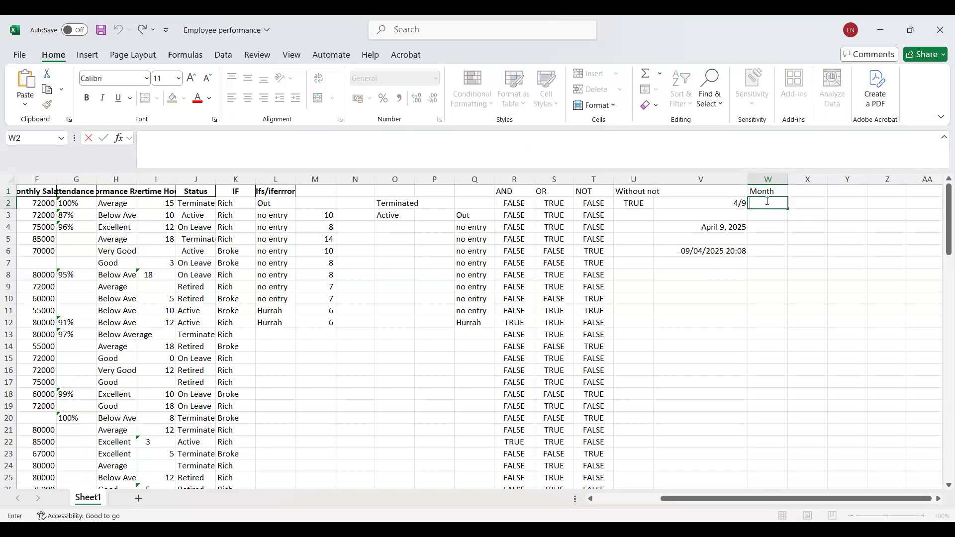
pyautogui.write('=')
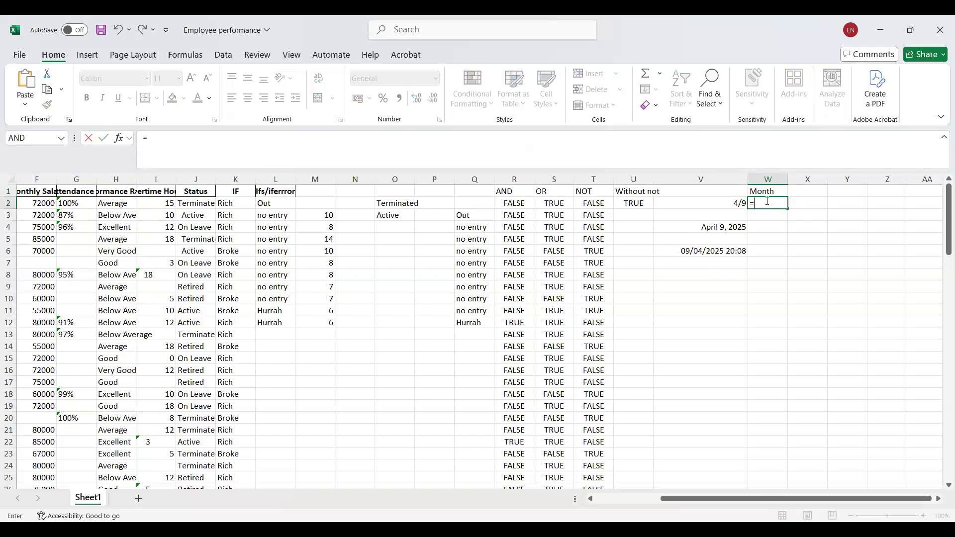
pyautogui.write('Mo')
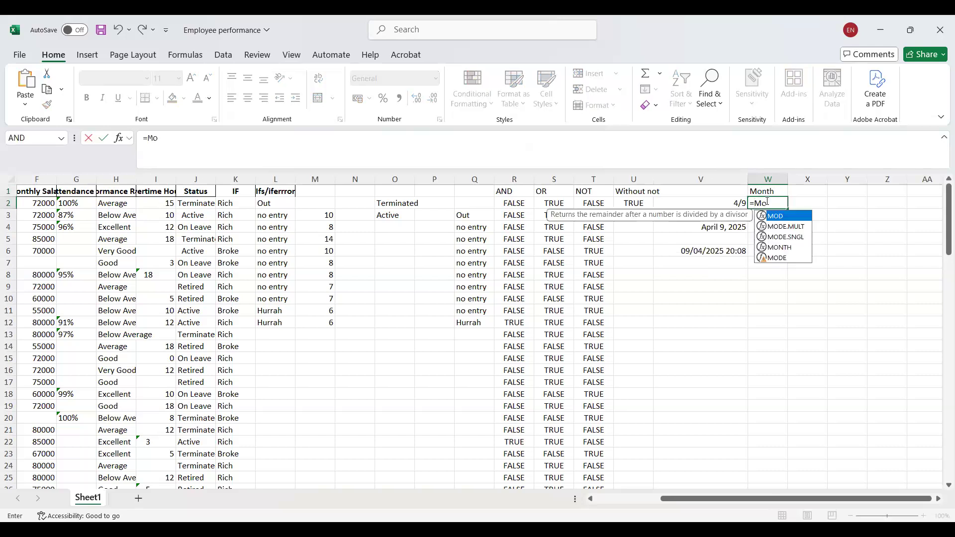
pyautogui.doubleClick(781, 247)
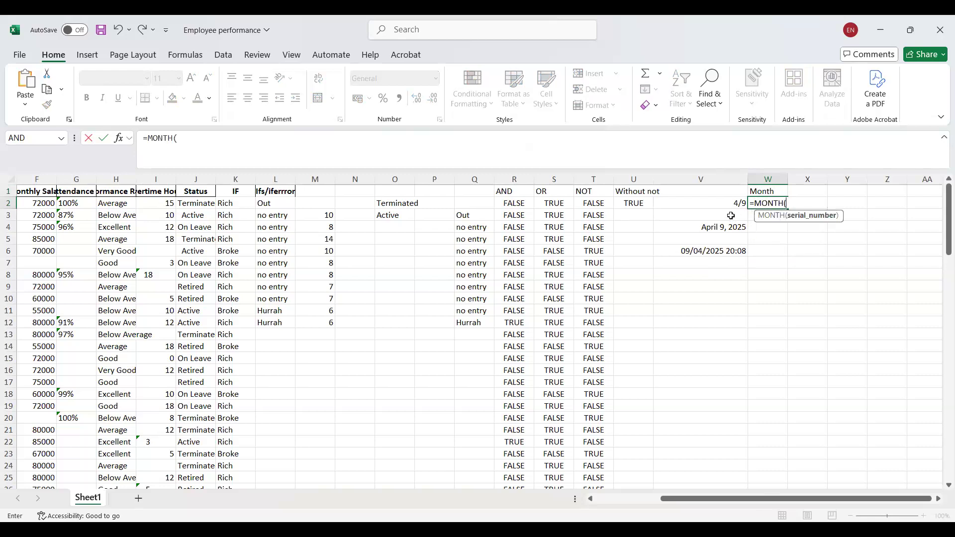
pyautogui.click(714, 202)
pyautogui.write(')')
pyautogui.press('Return')
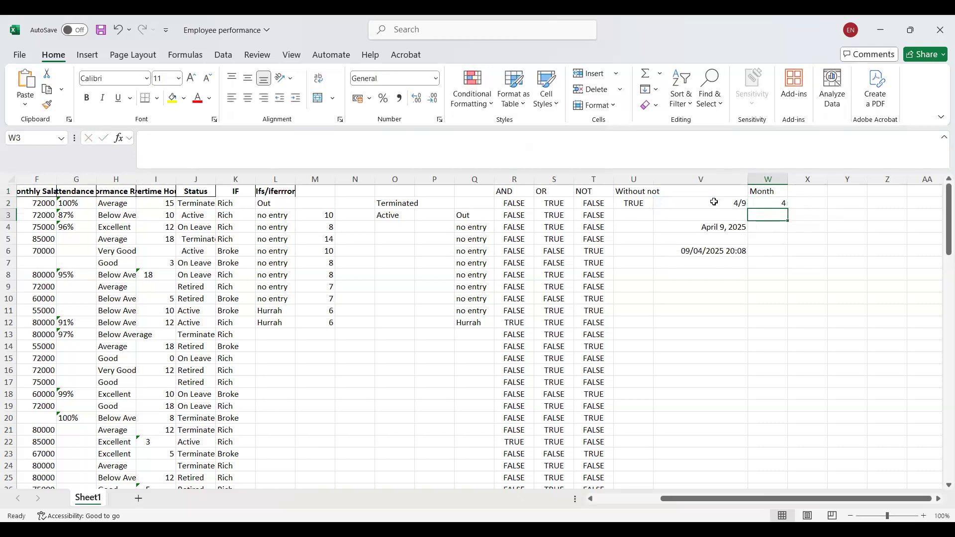
pyautogui.click(777, 201)
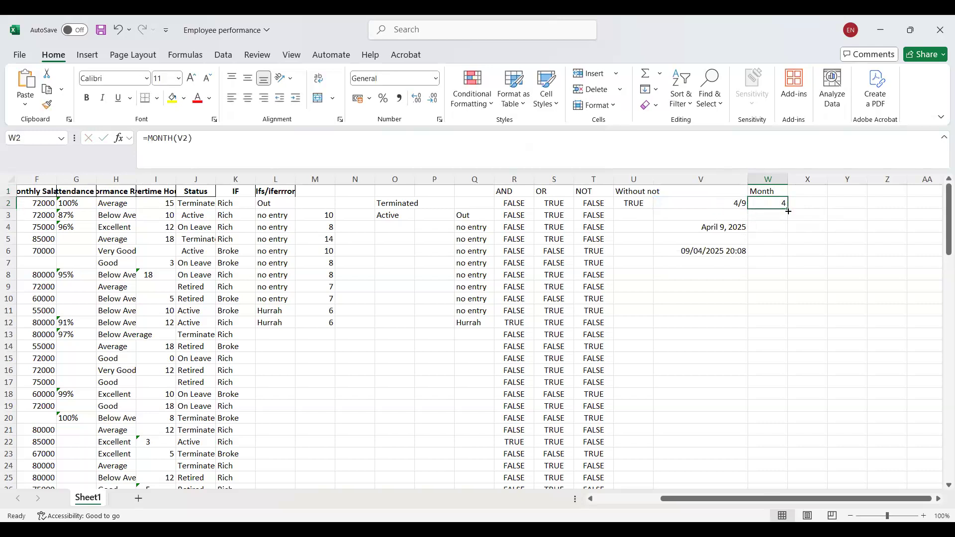
pyautogui.doubleClick(788, 209)
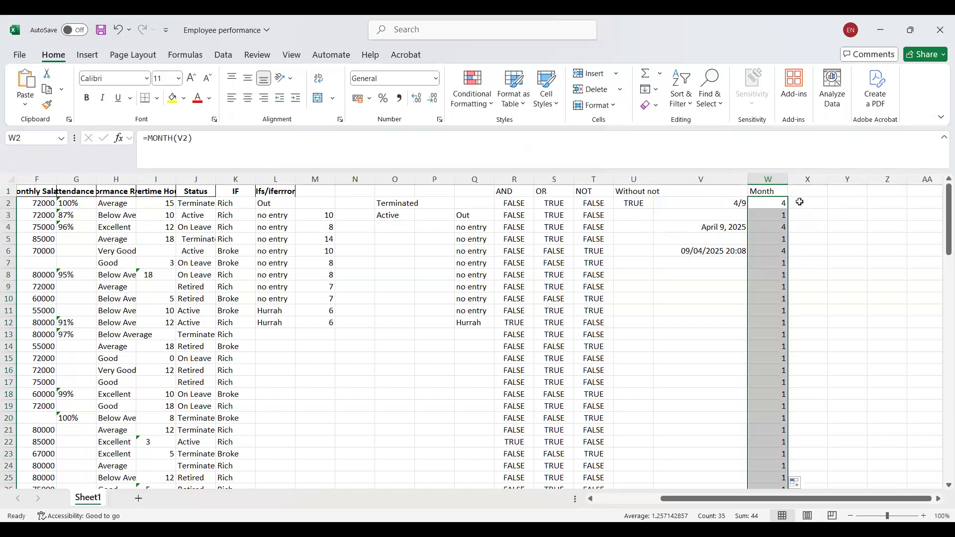
# Enter a TEXT formula in X2 that returns the month of V2 in the "mm" format.
pyautogui.click(800, 203)
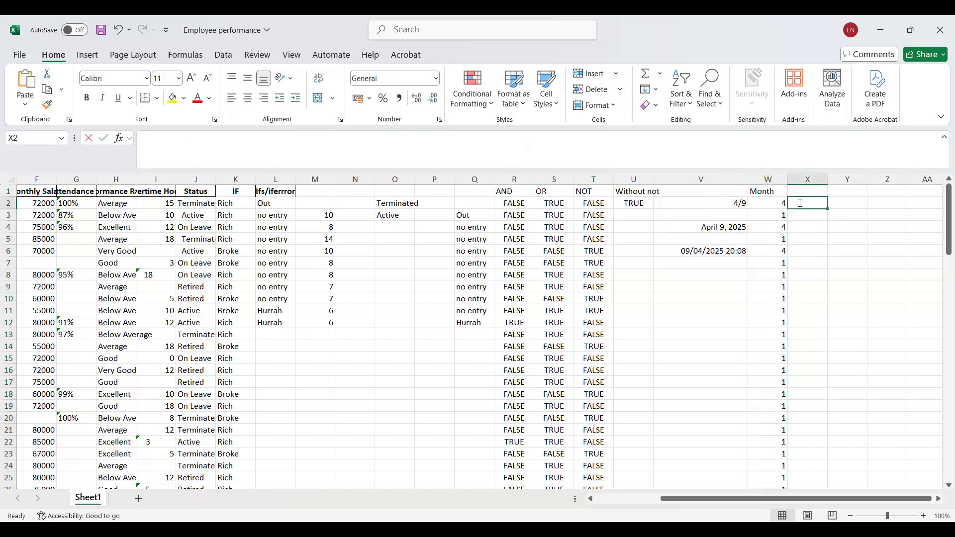
pyautogui.doubleClick(800, 203)
pyautogui.write('=')
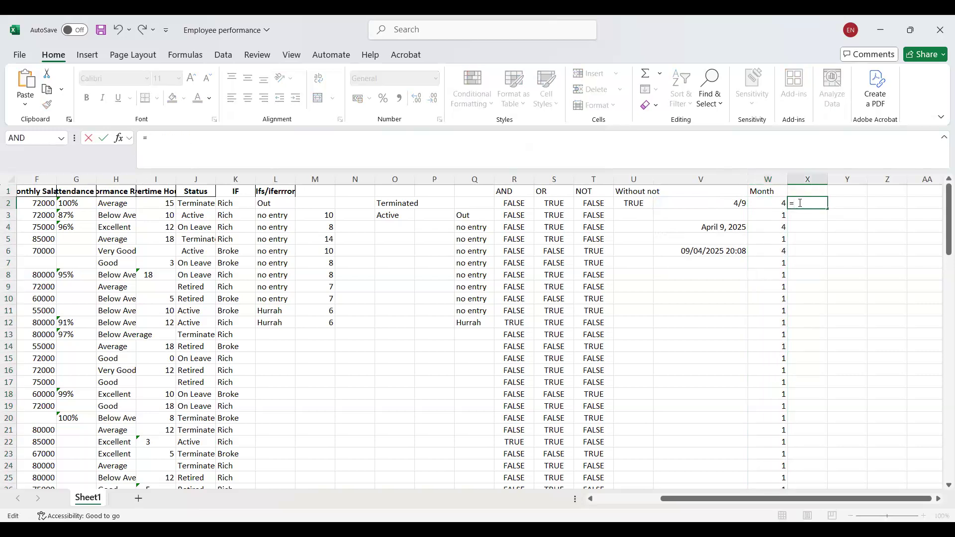
pyautogui.write('text')
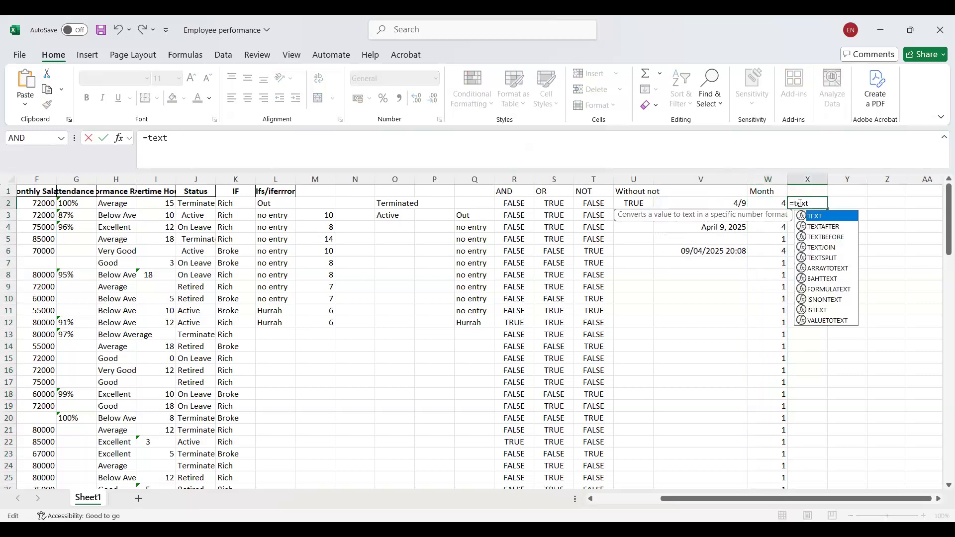
pyautogui.write('(')
pyautogui.click(702, 215)
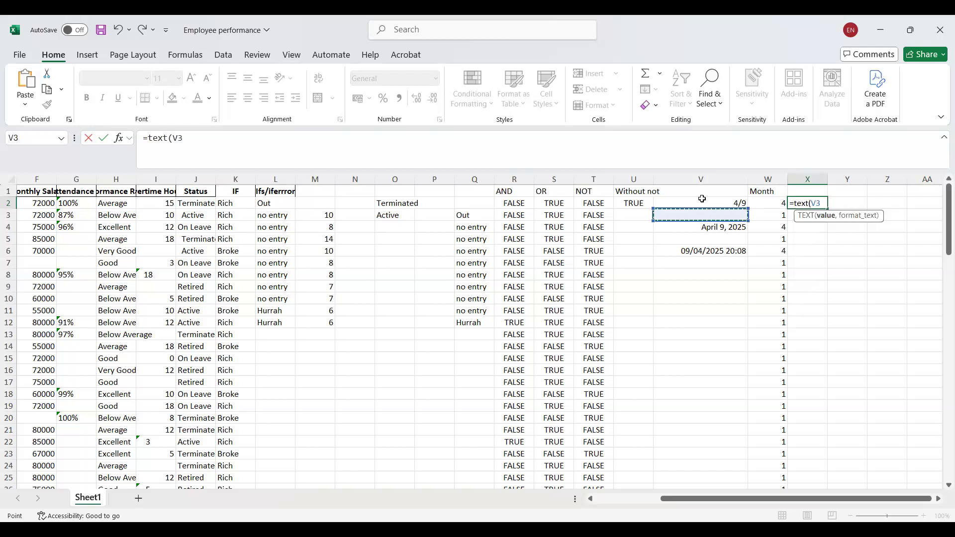
pyautogui.click(702, 199)
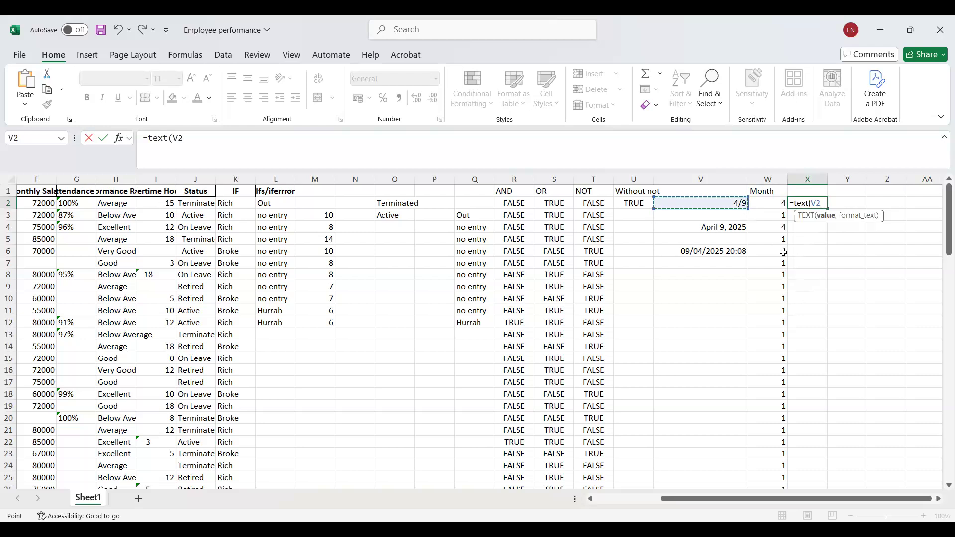
pyautogui.write(',"mm')
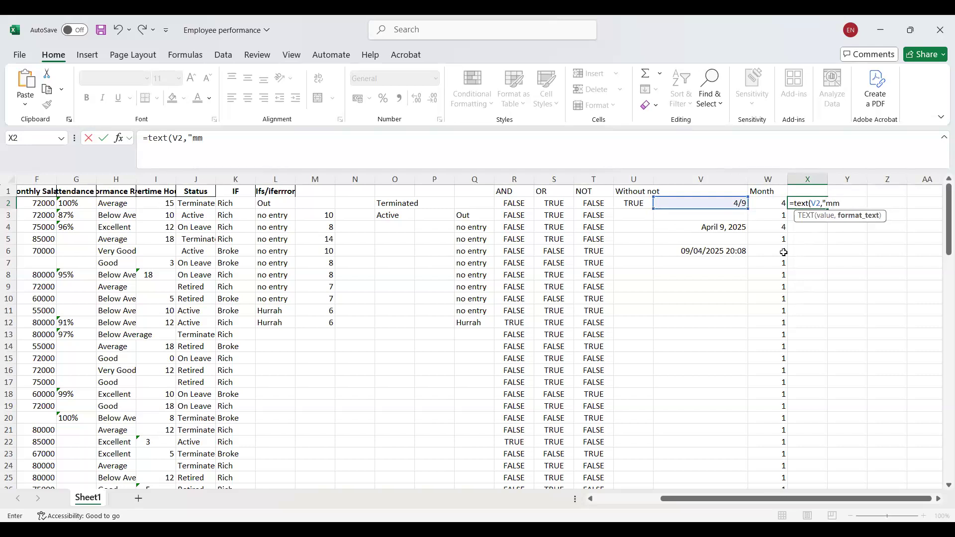
pyautogui.write(')')
pyautogui.press('Return')
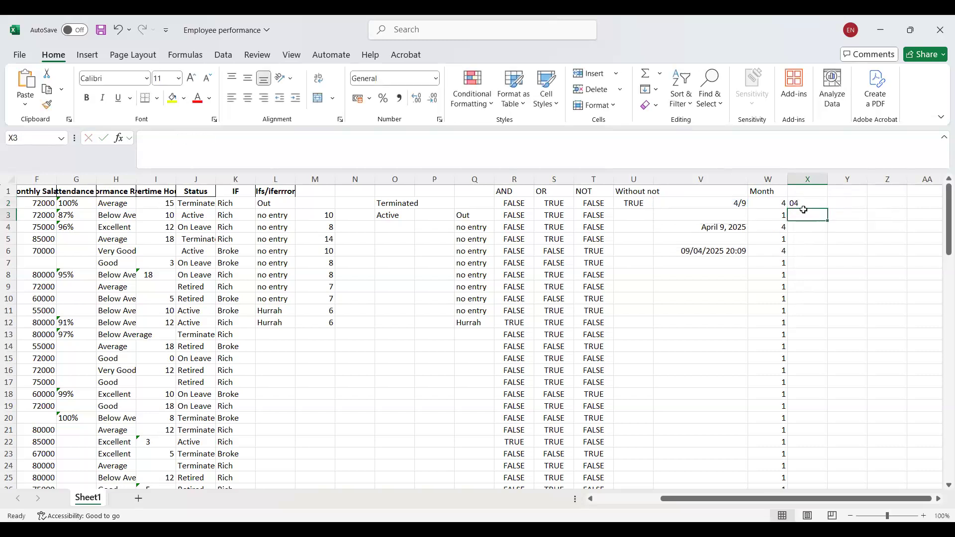
# Enter =TEXT(V2,"mmm") in Y2 to return the abbreviated month name of the date.
pyautogui.click(845, 203)
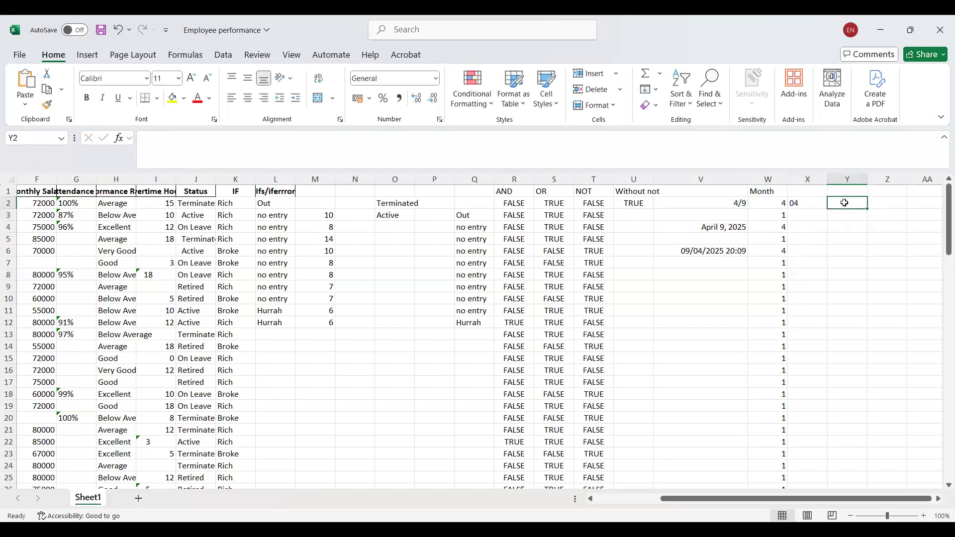
pyautogui.write('=')
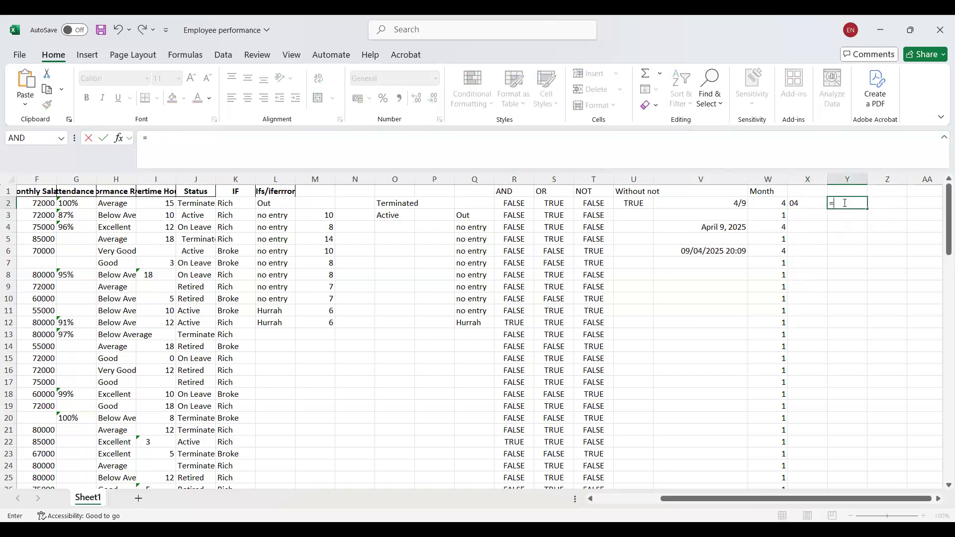
pyautogui.write('text')
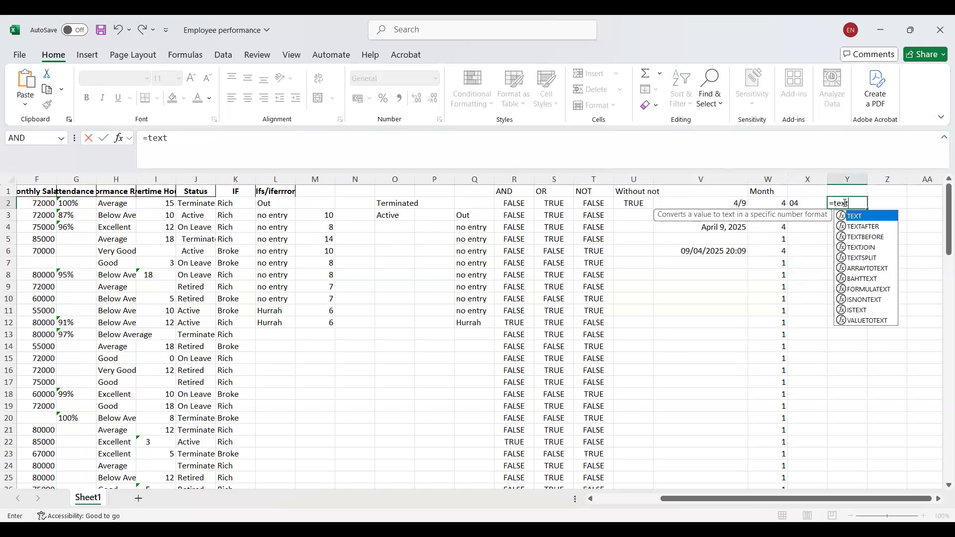
pyautogui.write('(')
pyautogui.click(726, 202)
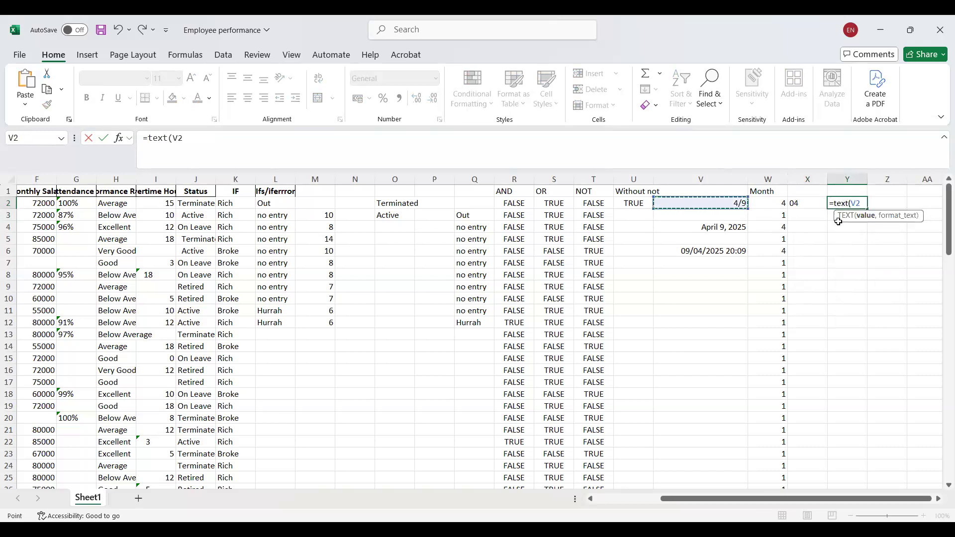
pyautogui.write(',"mmm"')
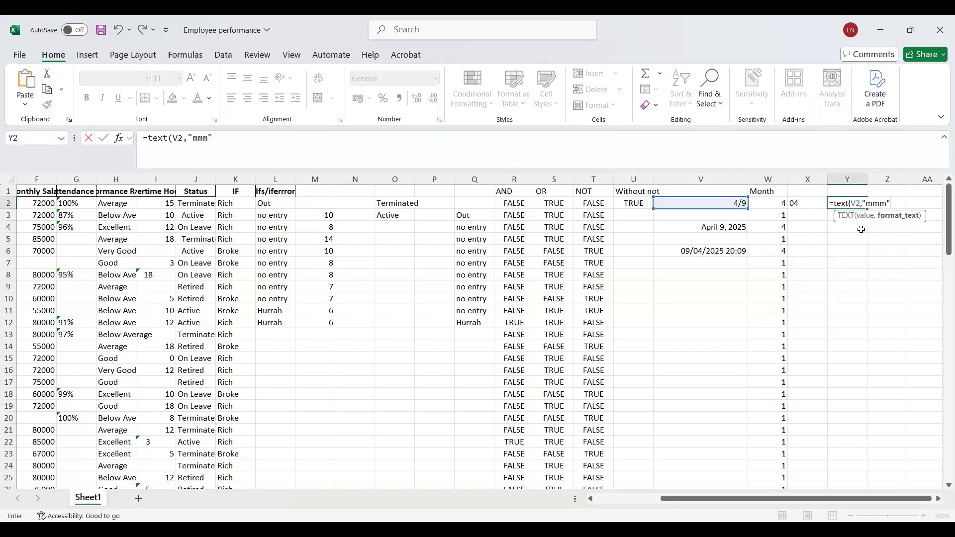
pyautogui.write(')')
pyautogui.press('Return')
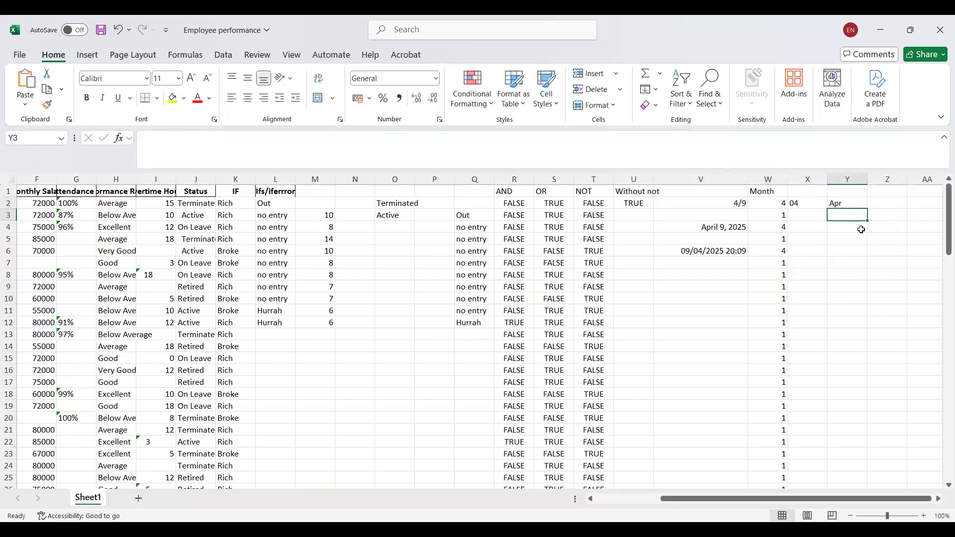
# Enter =TEXT(V2,"mmmm") in Z2 to return the full month name of the date.
pyautogui.click(883, 204)
pyautogui.write('=')
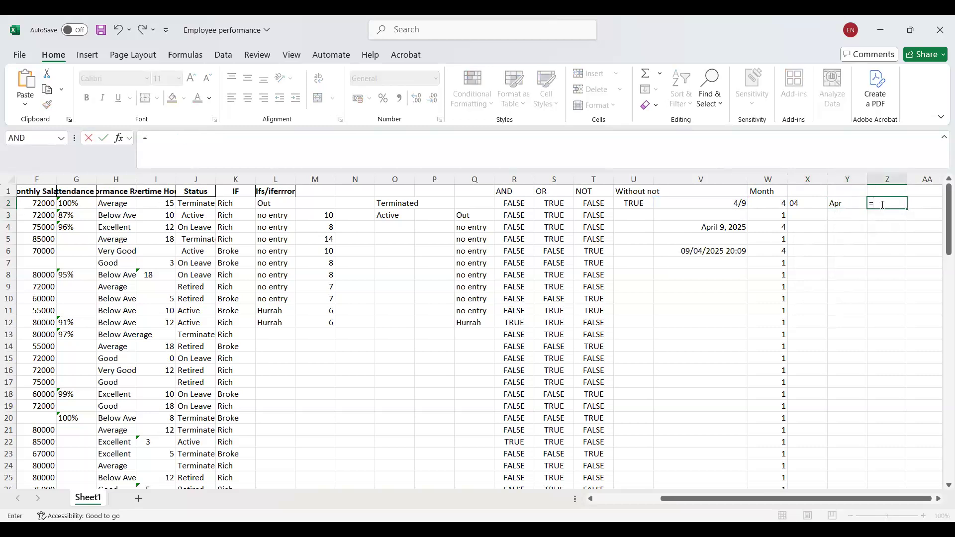
pyautogui.write('text')
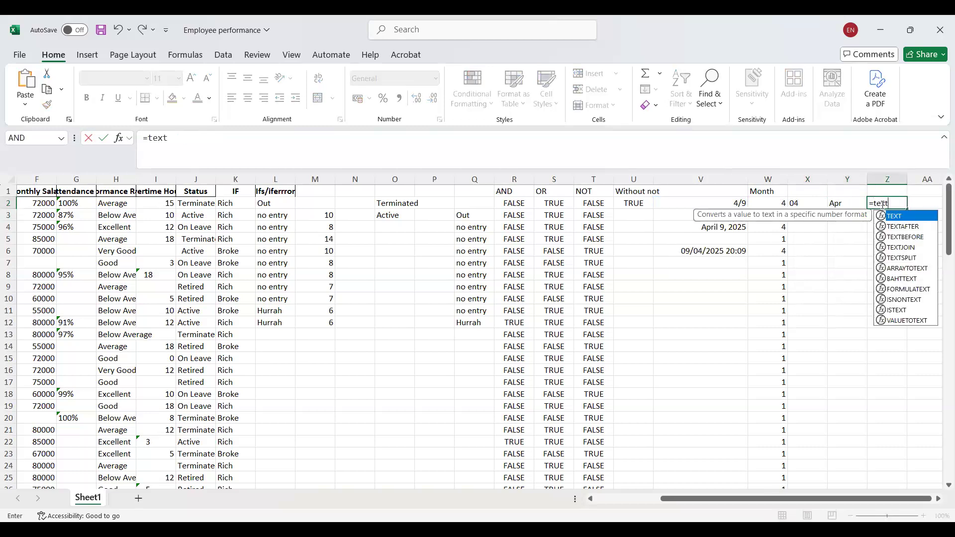
pyautogui.write('(')
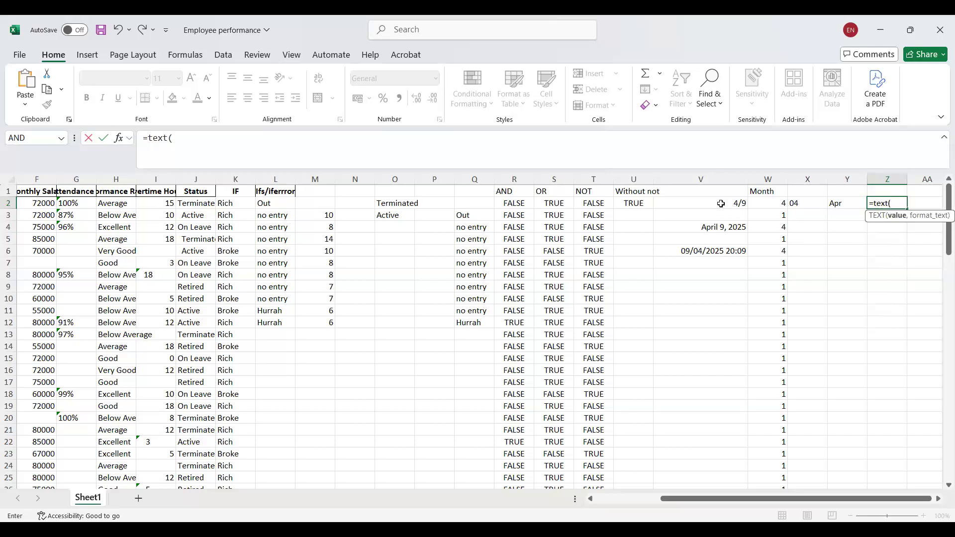
pyautogui.click(742, 204)
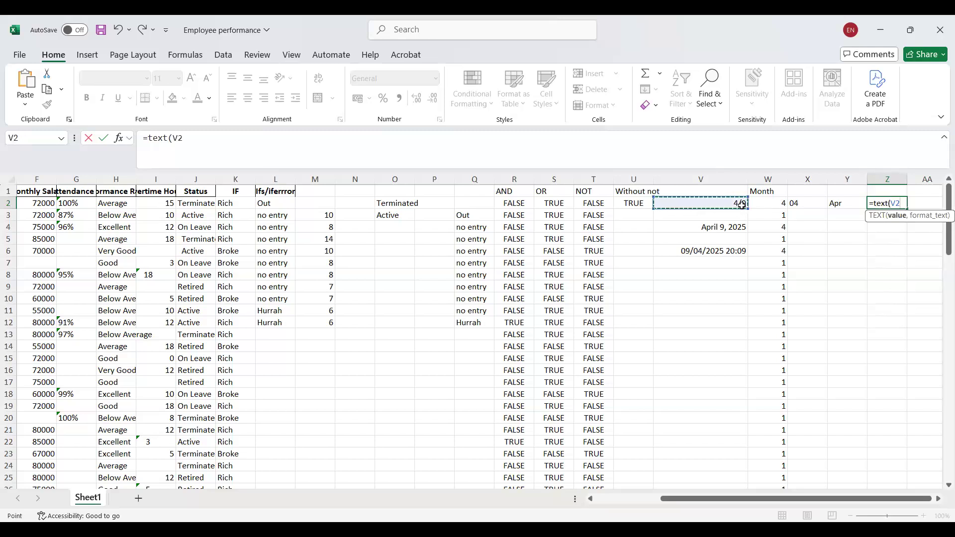
pyautogui.write(',"mmmm")')
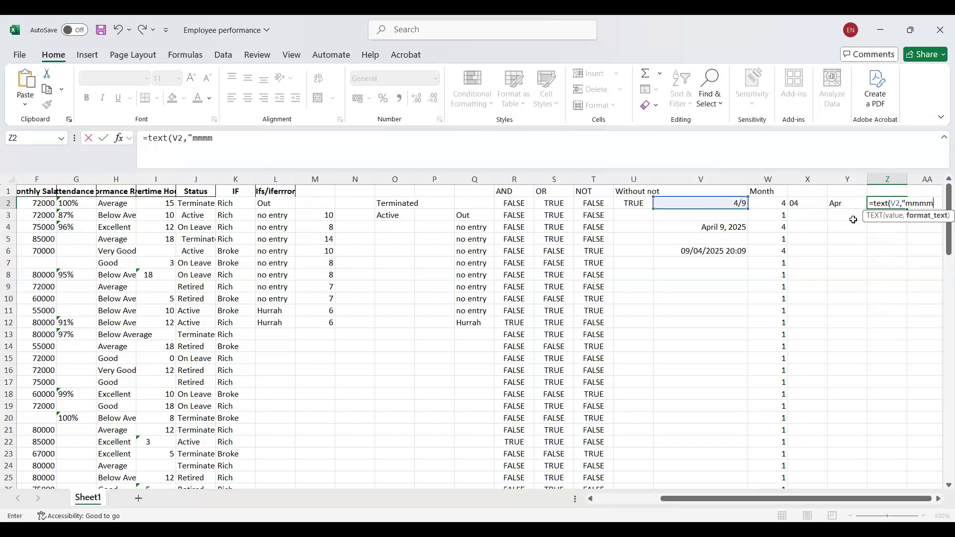
pyautogui.press('Return')
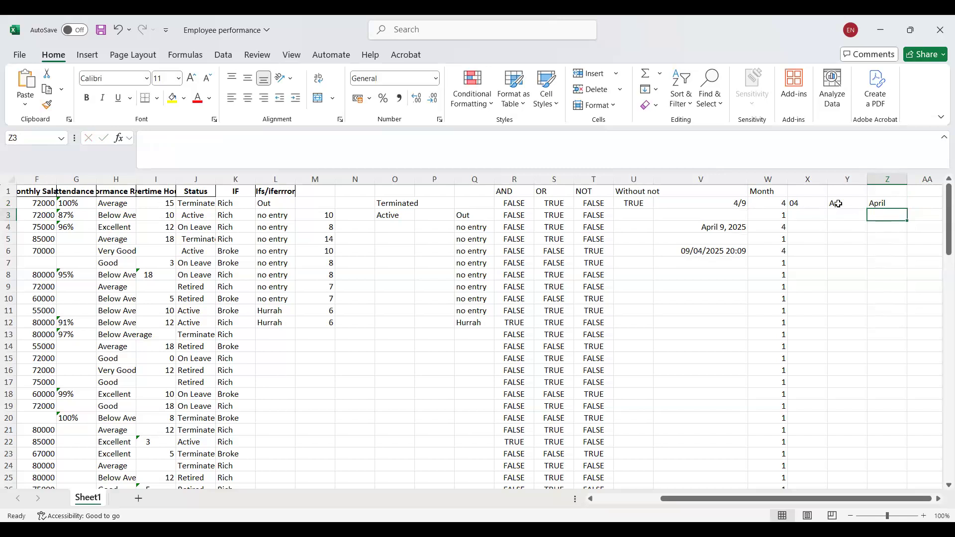
# Reformat the TODAY result in V2 with the 03/14/12 date type.
pyautogui.click(839, 204)
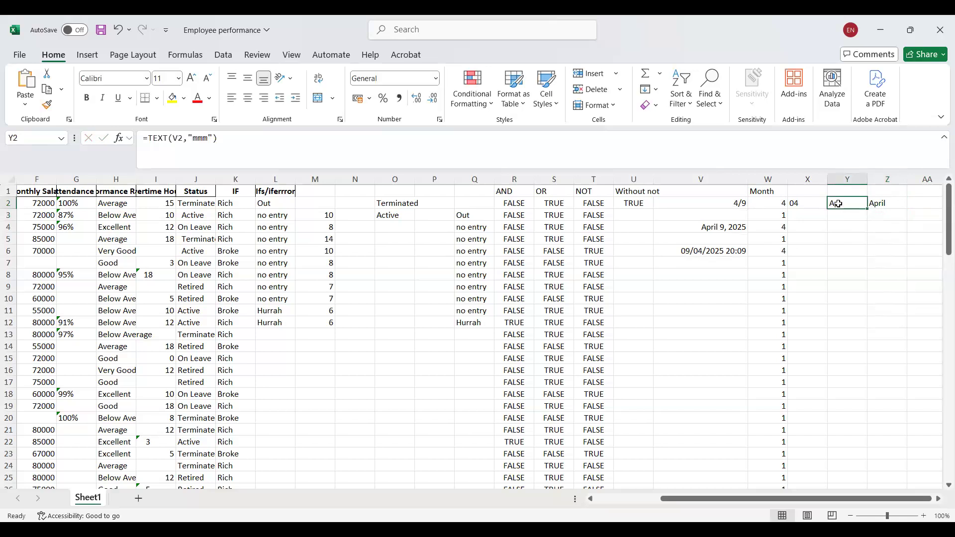
pyautogui.click(734, 203)
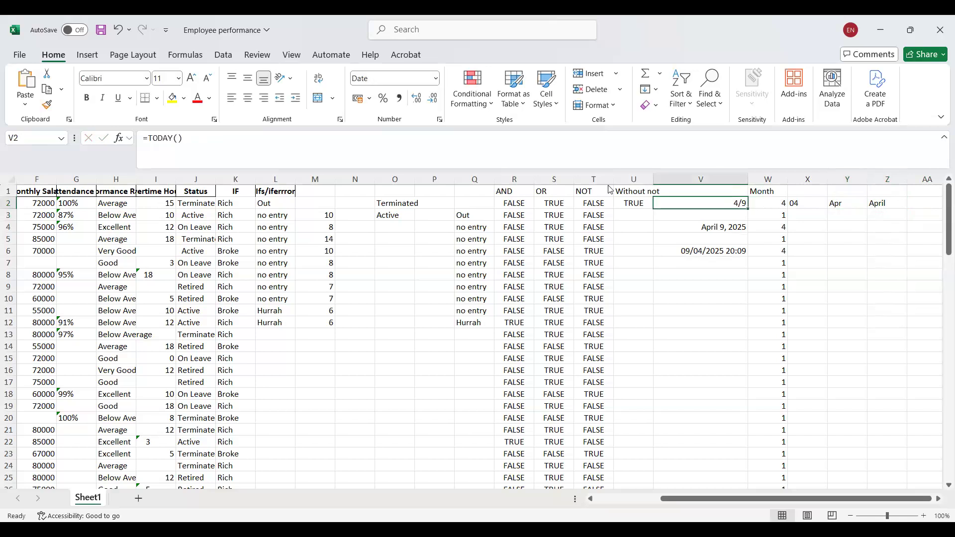
pyautogui.click(439, 120)
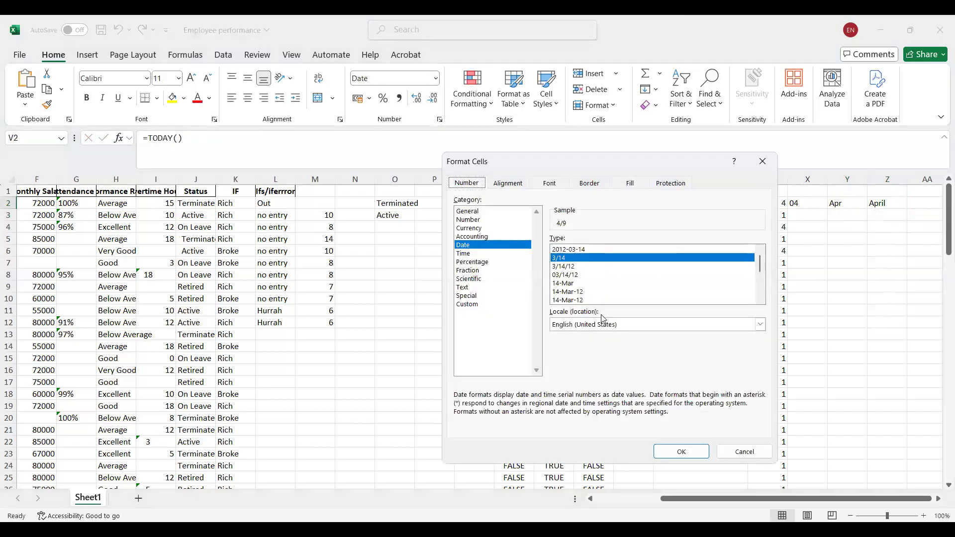
pyautogui.click(573, 275)
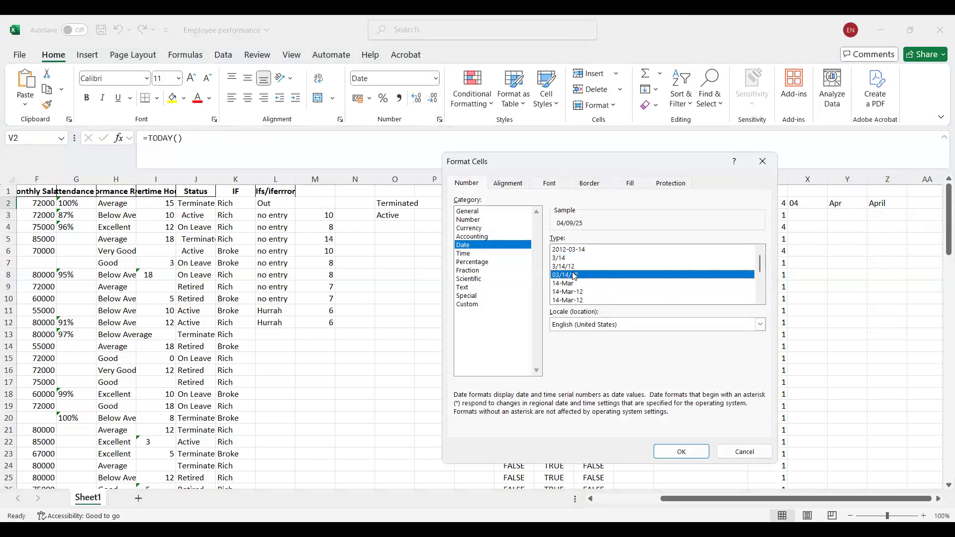
pyautogui.click(681, 451)
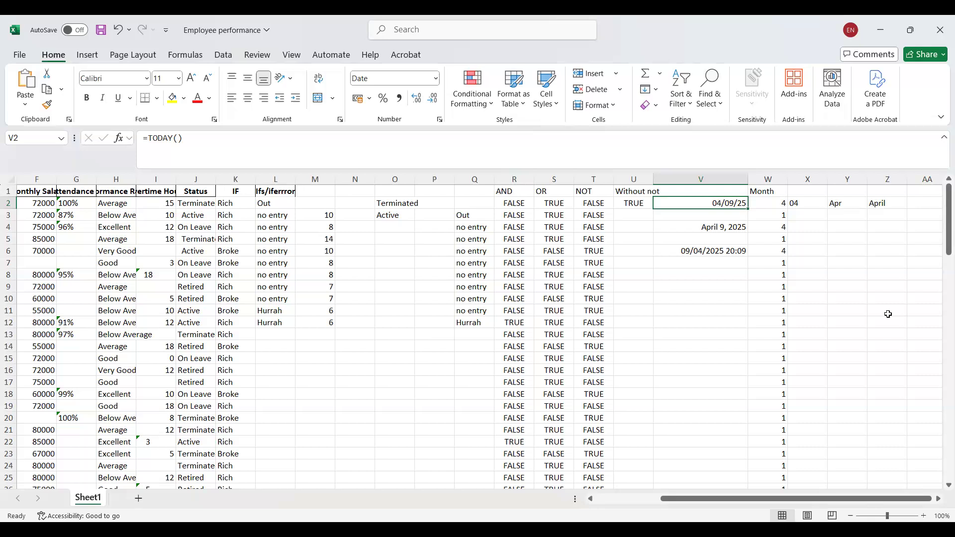
# Enter =YEAR(V2) in X3 to extract the year from the date.
pyautogui.click(805, 216)
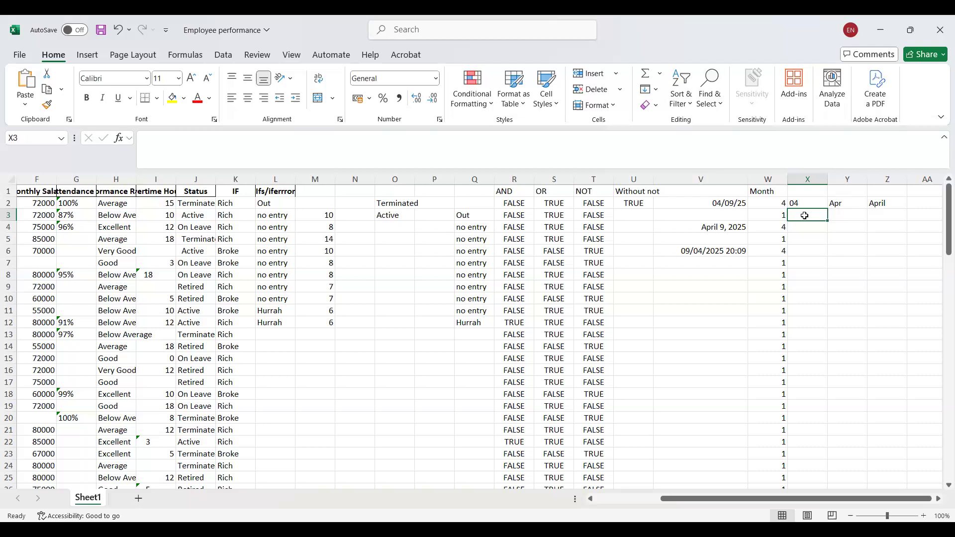
pyautogui.write('=')
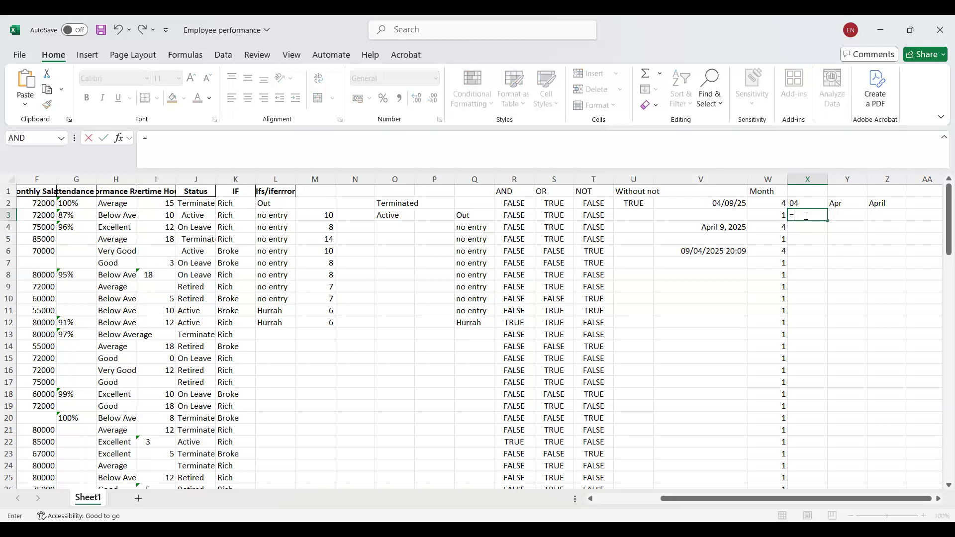
pyautogui.write('year')
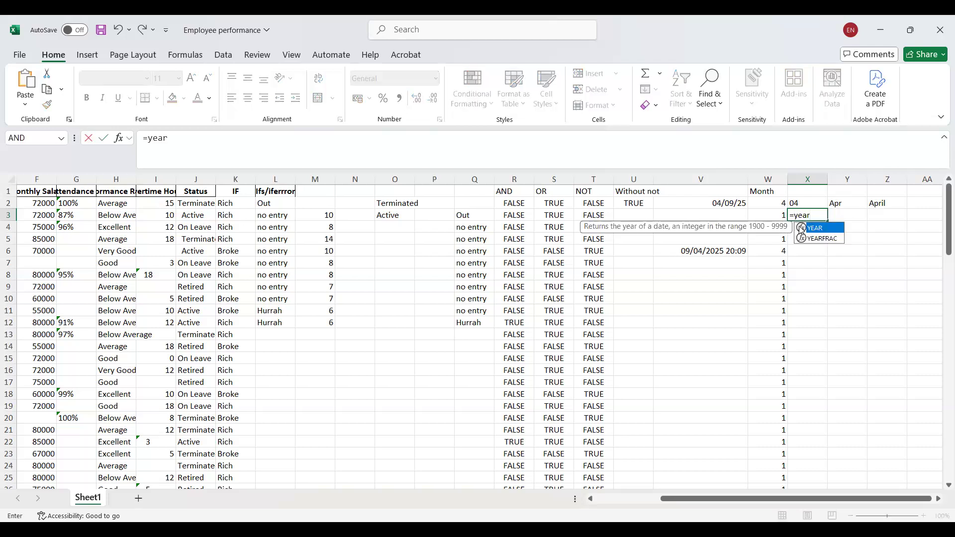
pyautogui.doubleClick(822, 228)
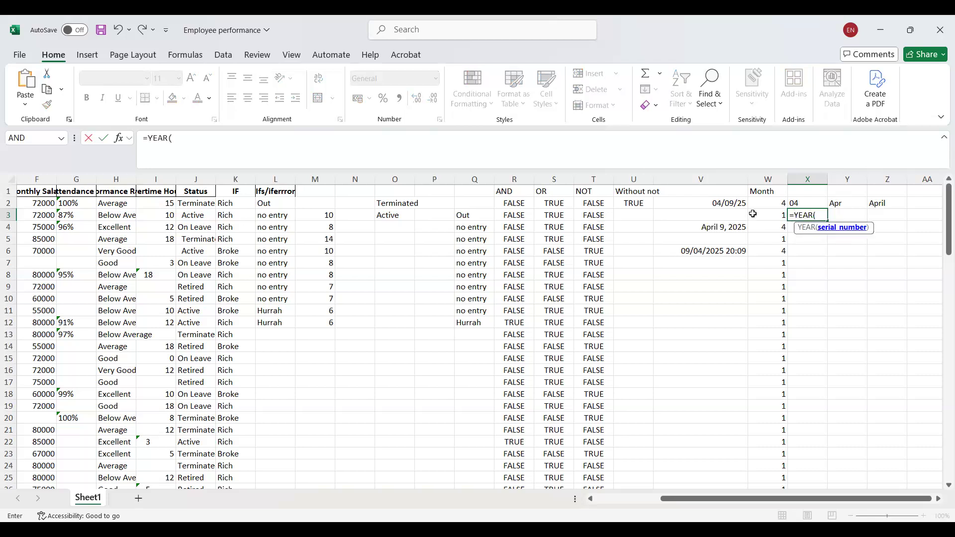
pyautogui.click(725, 203)
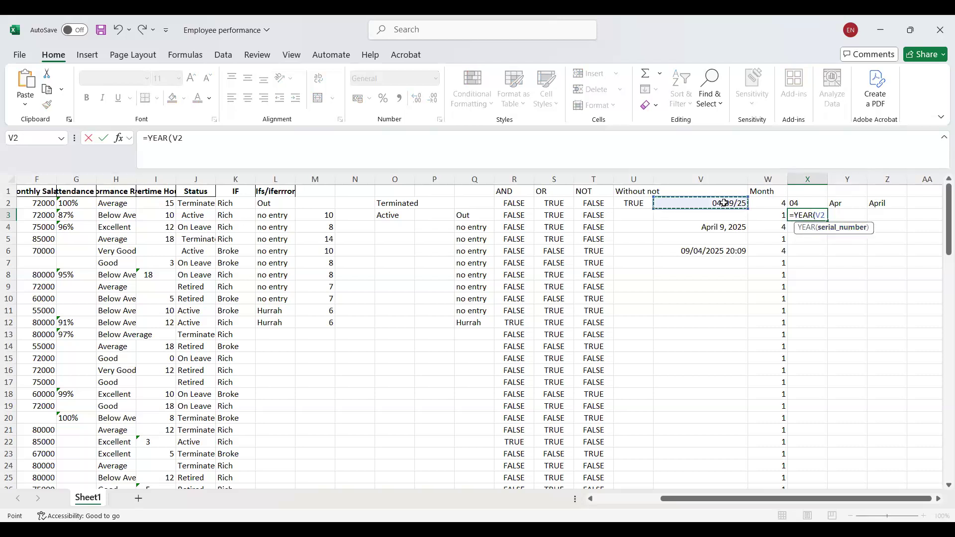
pyautogui.write(')')
pyautogui.press('Return')
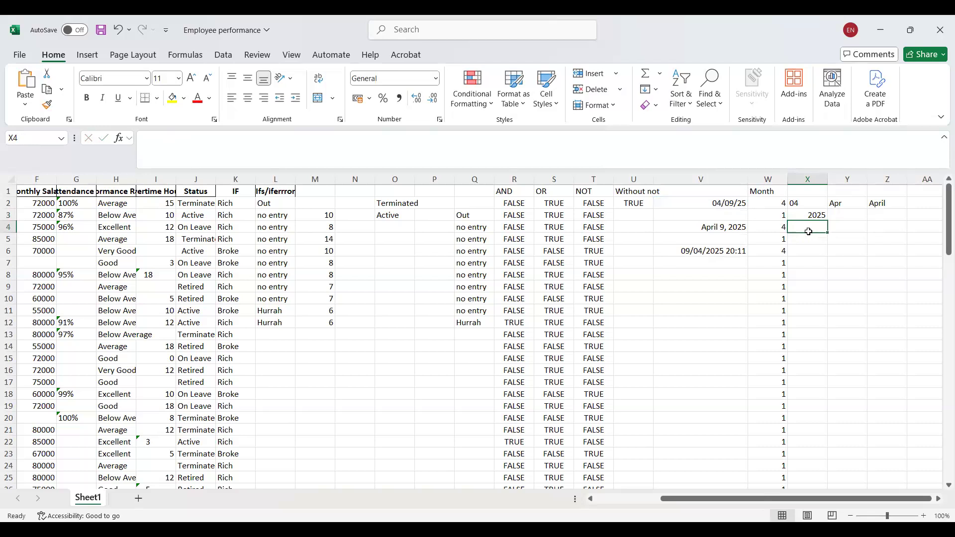
# Enter =TEXT(V2,"yyyy") in Y3 to return the four-digit year as text.
pyautogui.click(846, 218)
pyautogui.write('=')
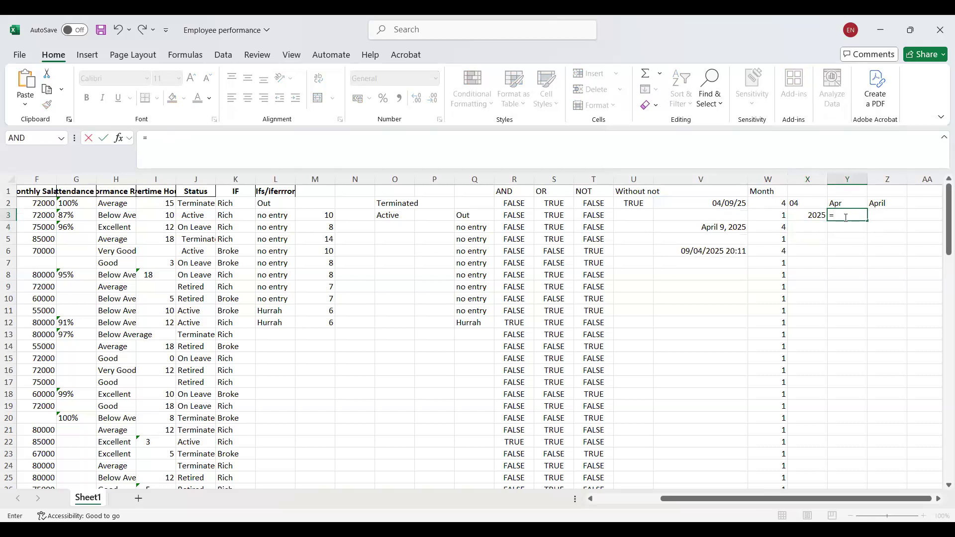
pyautogui.write('Text')
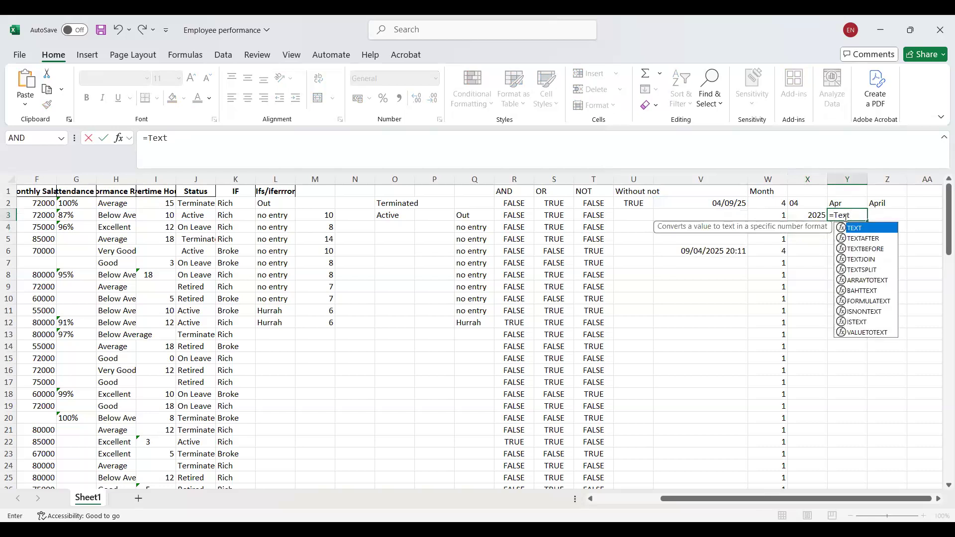
pyautogui.write('(')
pyautogui.click(737, 204)
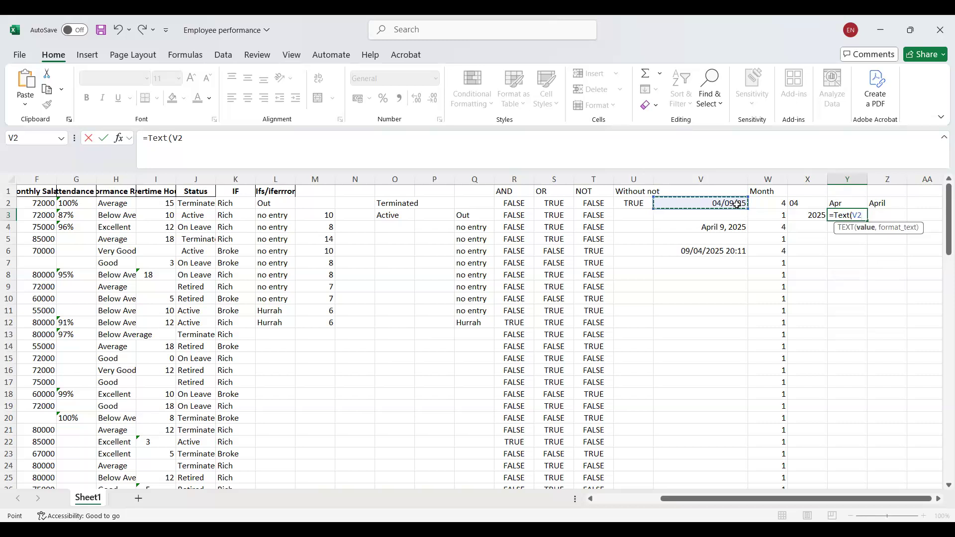
pyautogui.write(',"yyyy')
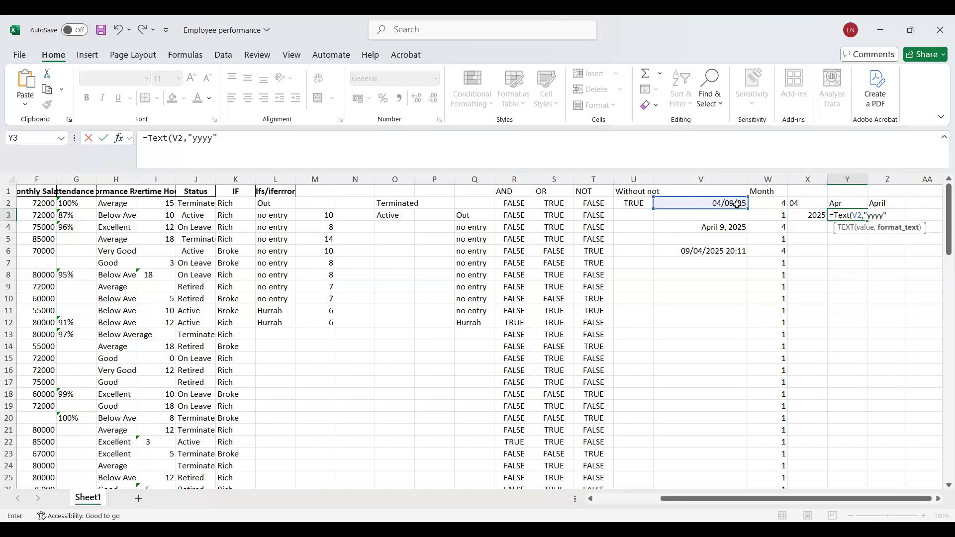
pyautogui.write('")')
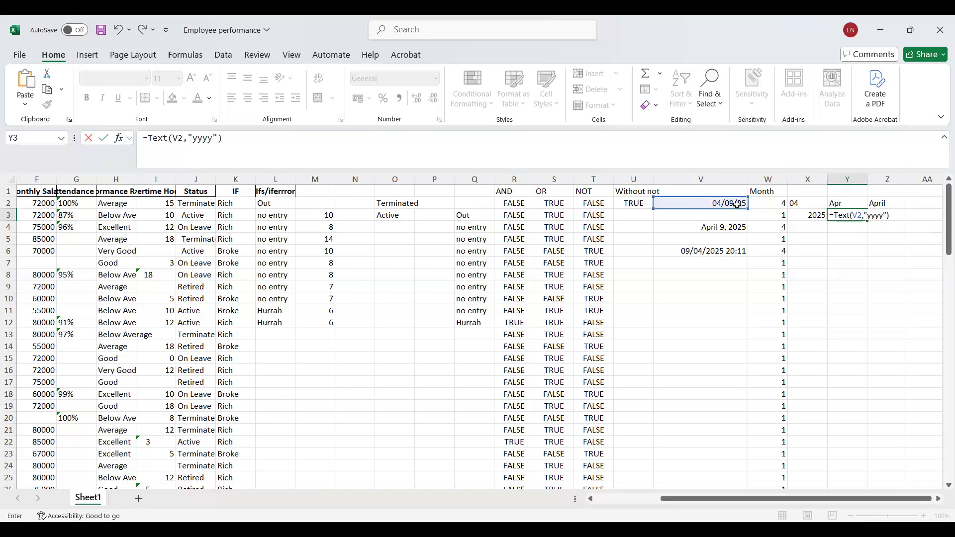
pyautogui.press('Return')
# Enter =TEXT(V2,"yy") in Z3 to return the two-digit year as text.
pyautogui.click(874, 215)
pyautogui.write('=')
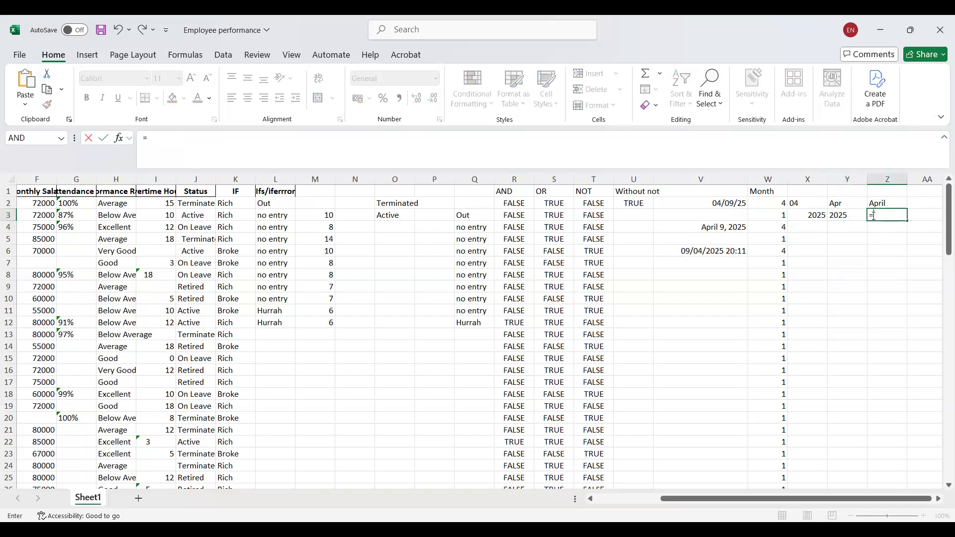
pyautogui.write('text')
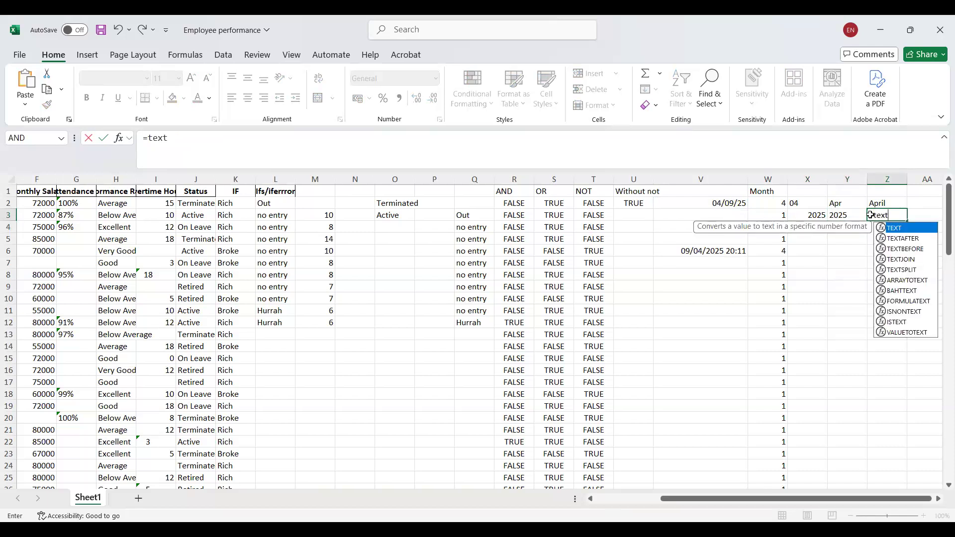
pyautogui.write('(')
pyautogui.click(733, 206)
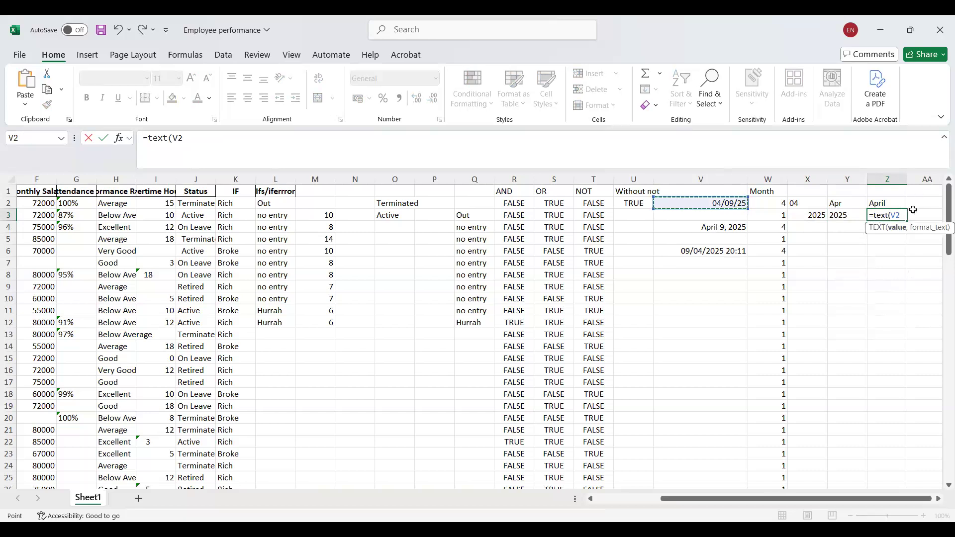
pyautogui.write(',"yyy')
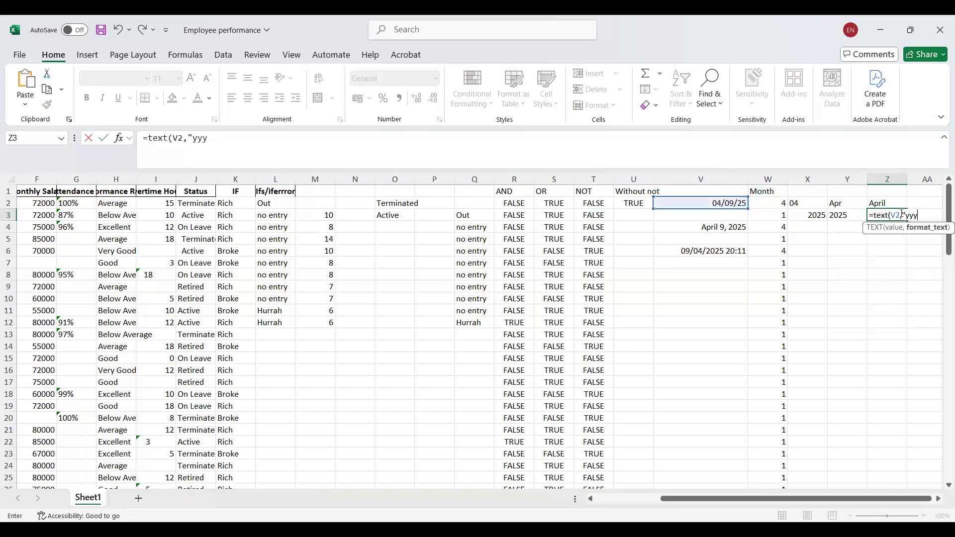
pyautogui.press('BackSpace')
pyautogui.write('")')
pyautogui.press('Return')
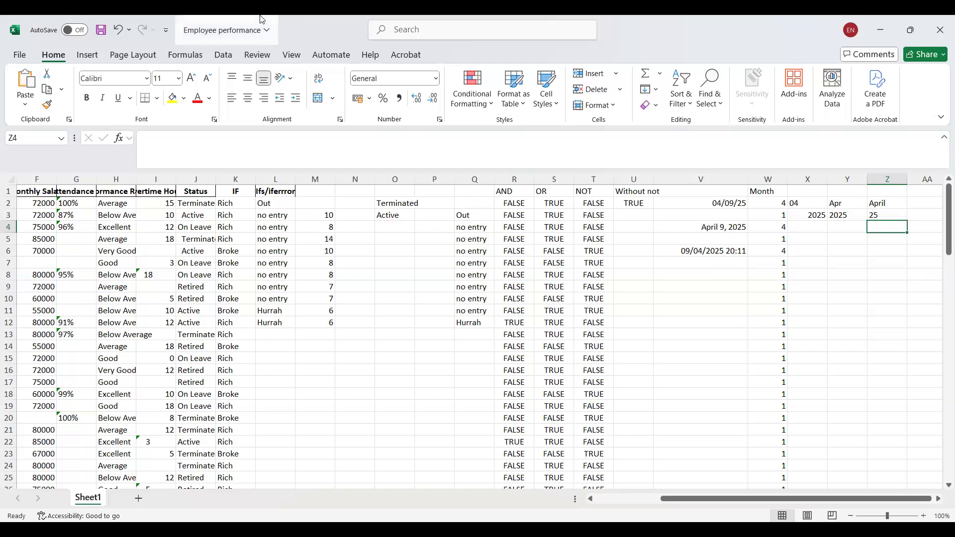
# Open the function library's list of date and time functions to examine which ones are available.
pyautogui.click(187, 58)
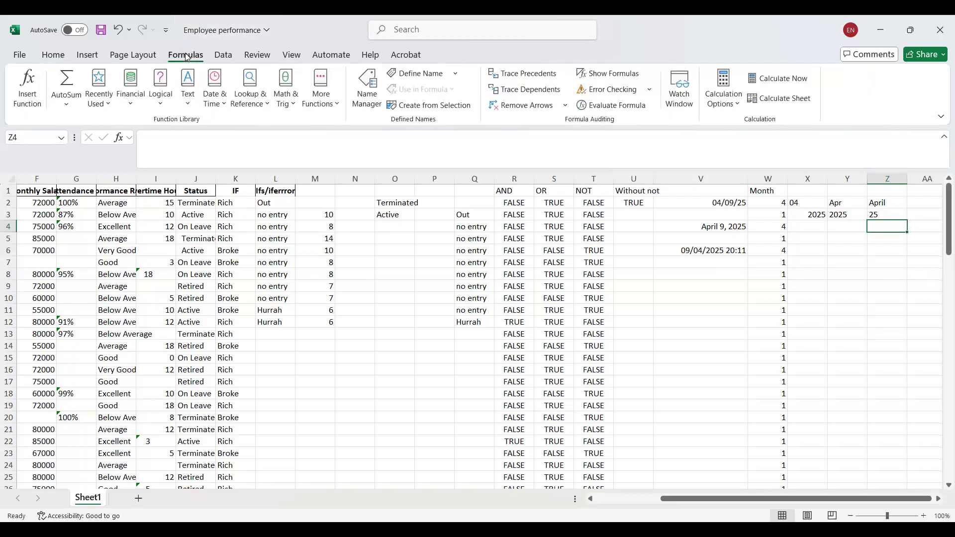
pyautogui.click(216, 105)
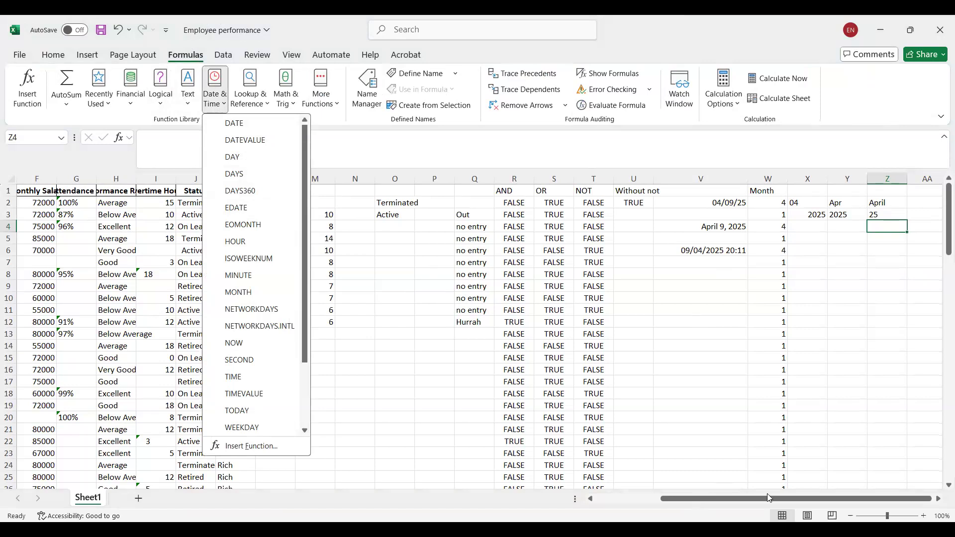
# Start a DATEDIF formula in AA2.
pyautogui.moveTo(770, 498); pyautogui.dragTo(773, 498)
pyautogui.click(911, 202)
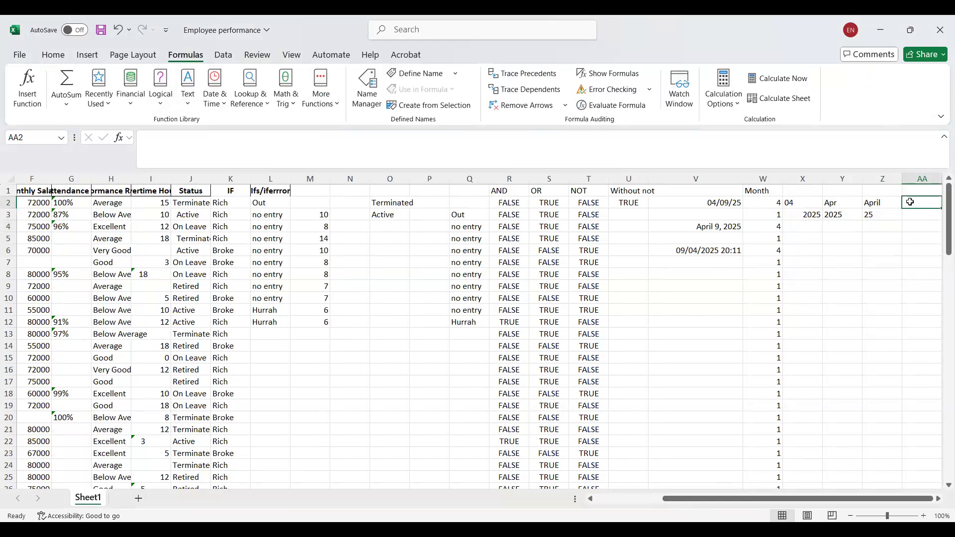
pyautogui.click(906, 192)
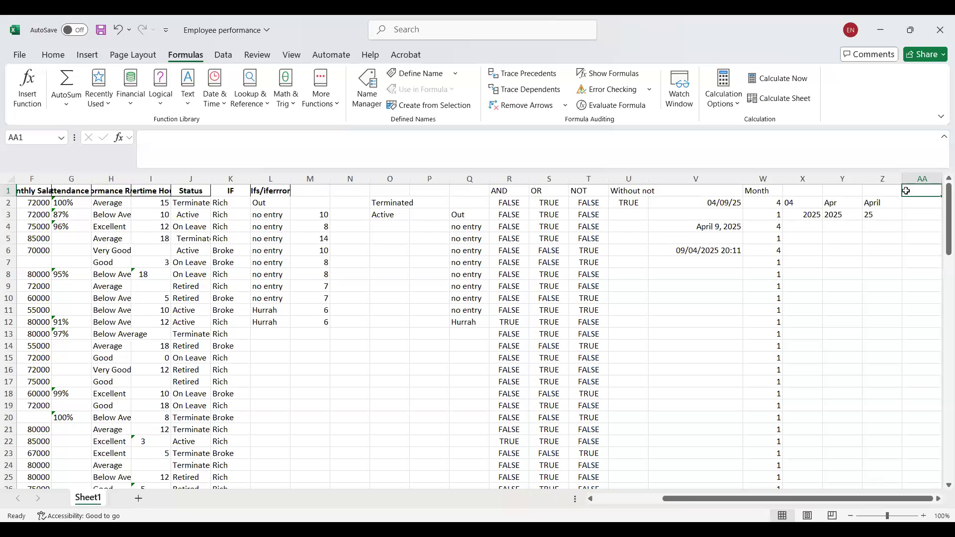
pyautogui.moveTo(716, 498); pyautogui.dragTo(580, 503)
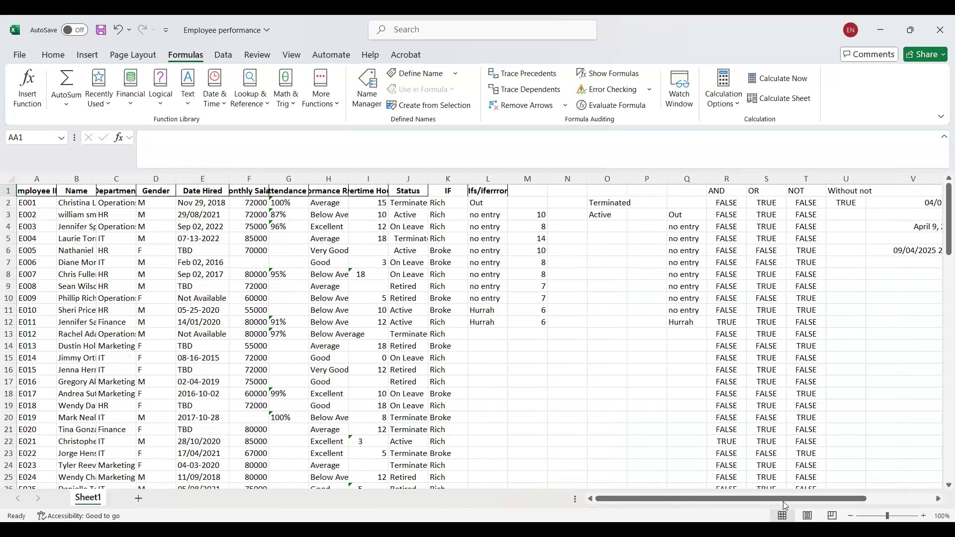
pyautogui.moveTo(823, 500); pyautogui.dragTo(871, 501)
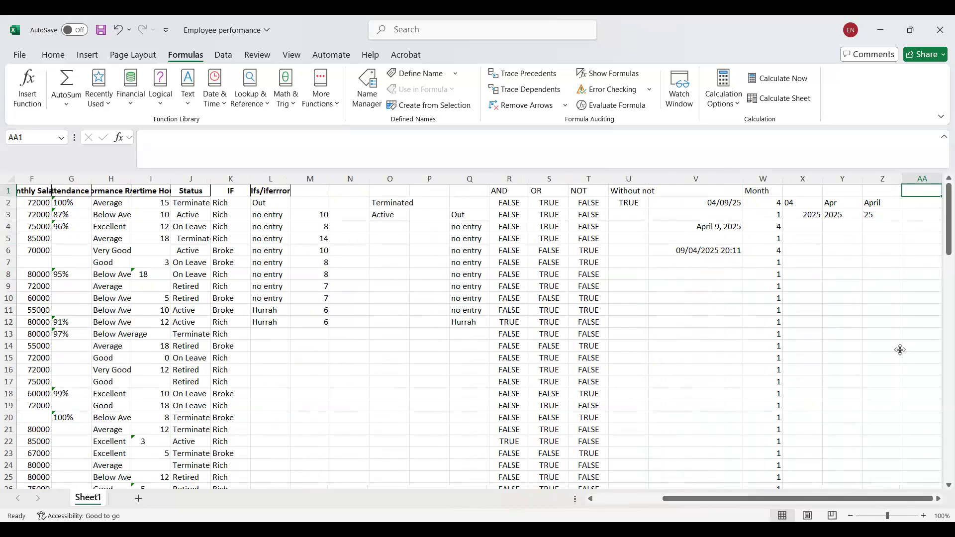
pyautogui.click(915, 205)
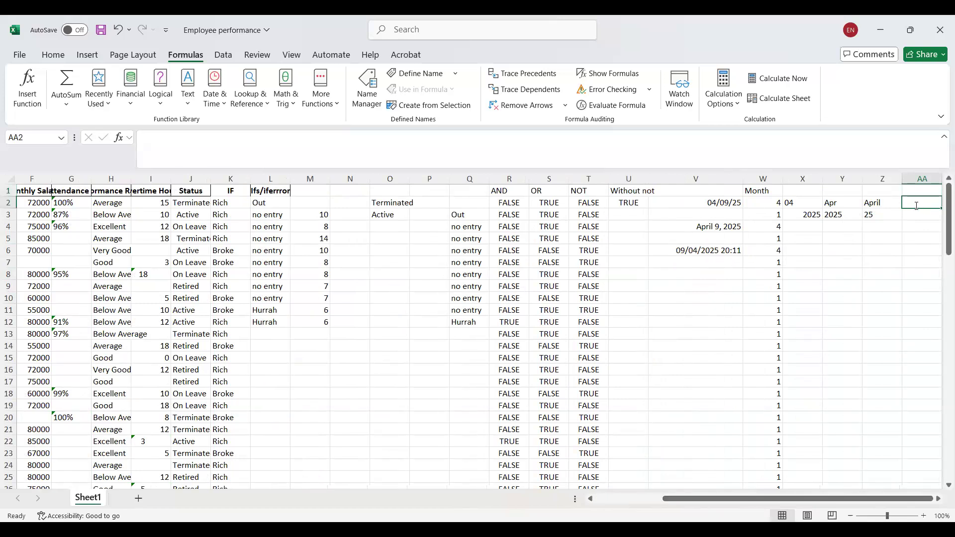
pyautogui.write('=dat')
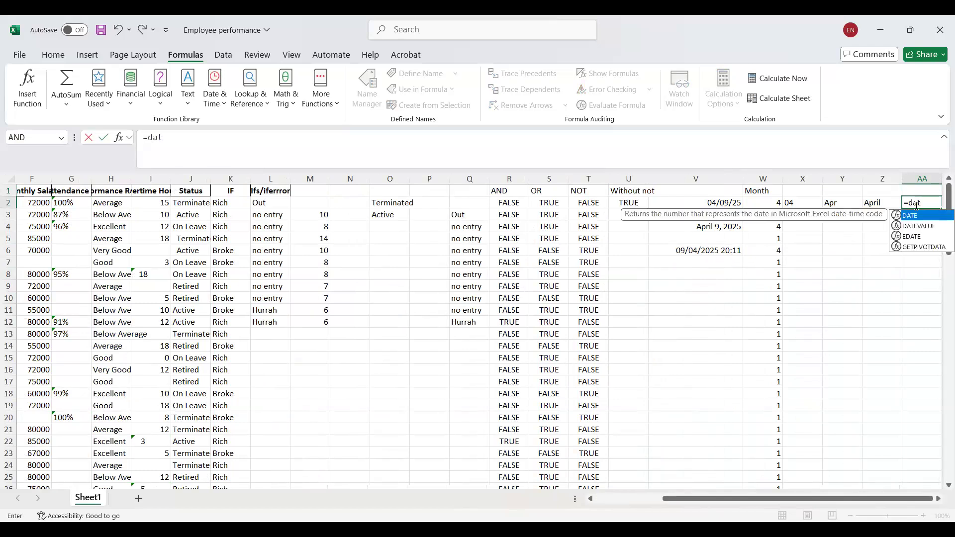
pyautogui.write('edif')
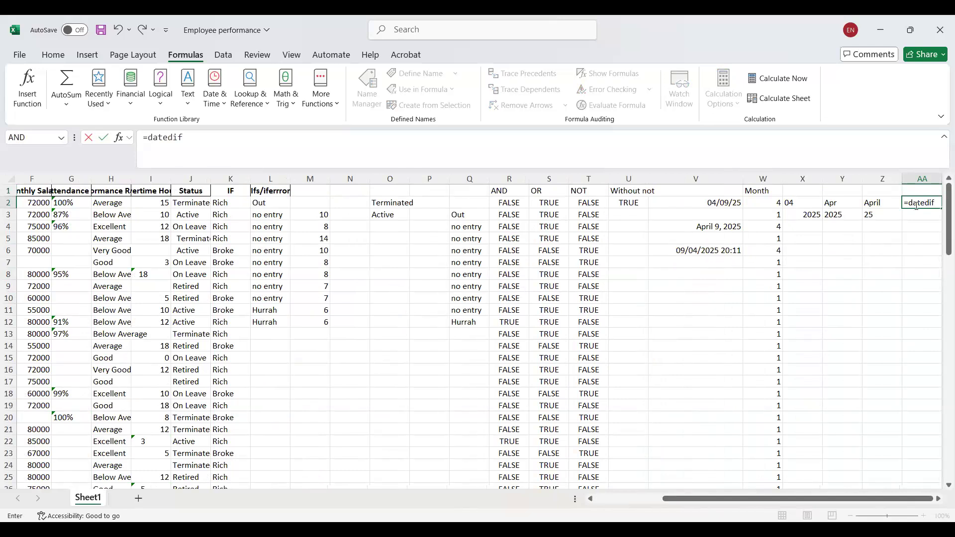
pyautogui.write('(')
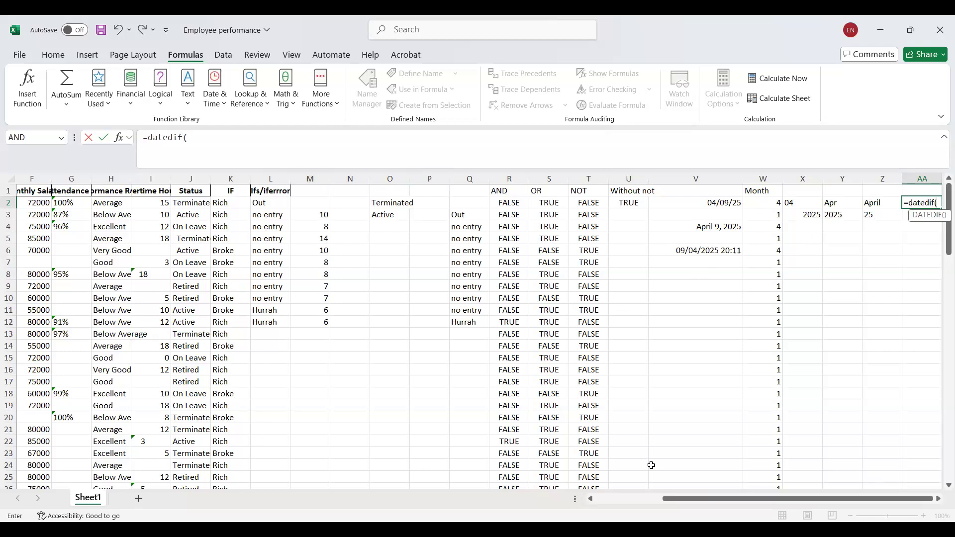
# Use the hire date in E3 as the first argument of the DATEDIF formula in AA2.
pyautogui.click(593, 501)
pyautogui.click(593, 501)
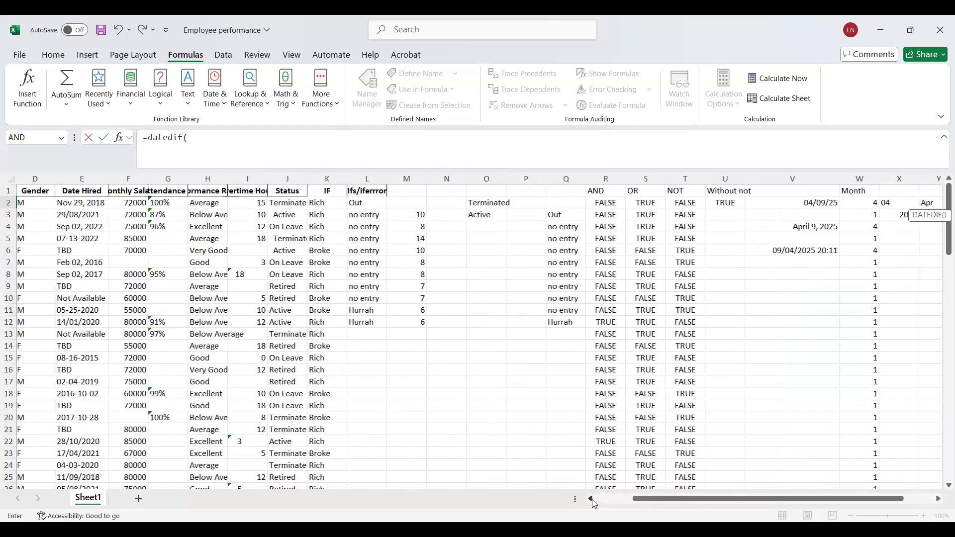
pyautogui.click(592, 501)
pyautogui.click(119, 215)
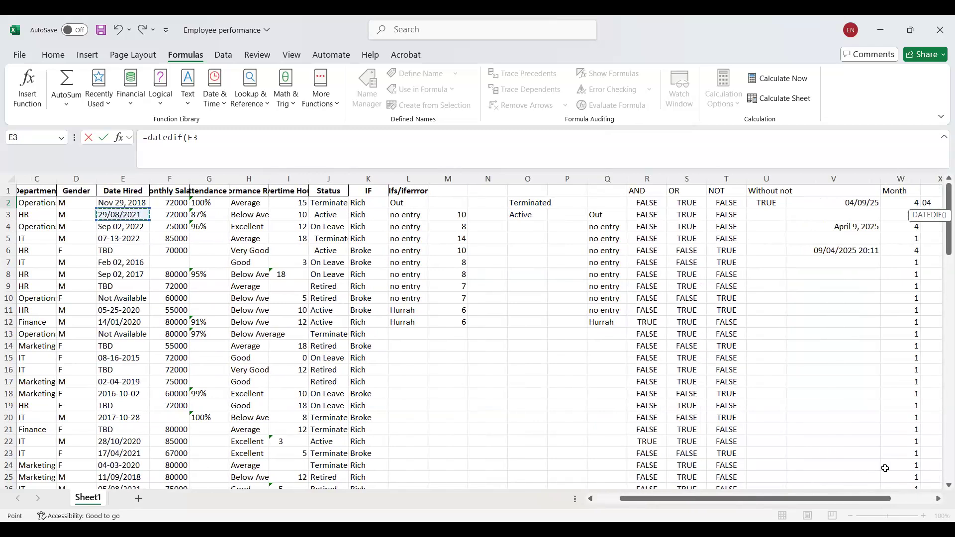
pyautogui.click(938, 499)
pyautogui.click(937, 500)
pyautogui.click(937, 500)
pyautogui.click(937, 500)
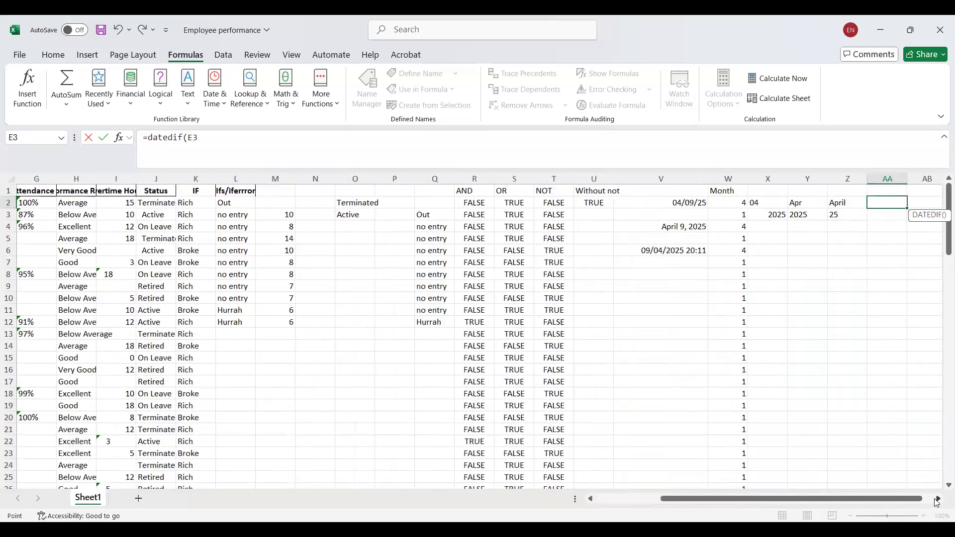
pyautogui.click(937, 499)
pyautogui.click(937, 499)
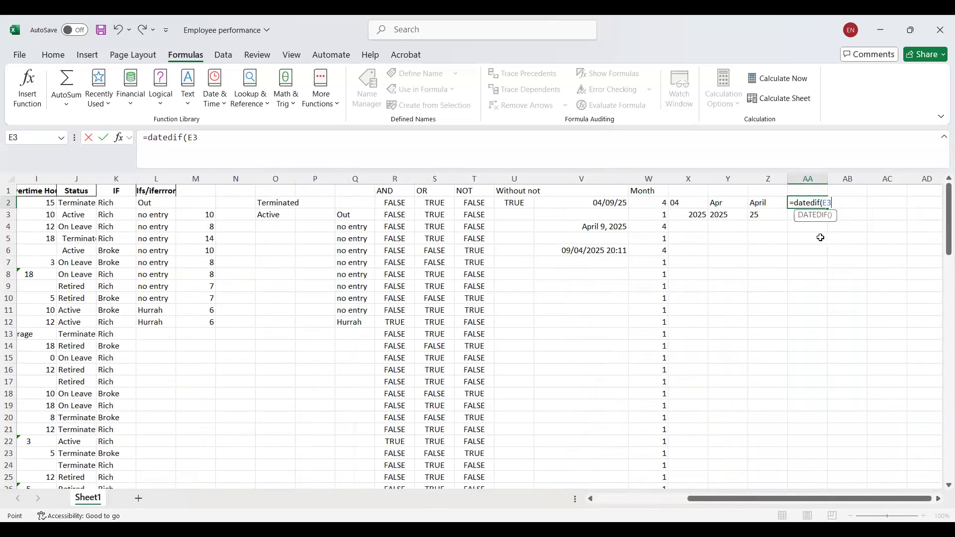
pyautogui.press('BackSpace')
pyautogui.press('BackSpace')
pyautogui.moveTo(707, 499); pyautogui.dragTo(413, 459)
pyautogui.click(205, 215)
pyautogui.moveTo(610, 503); pyautogui.dragTo(942, 320)
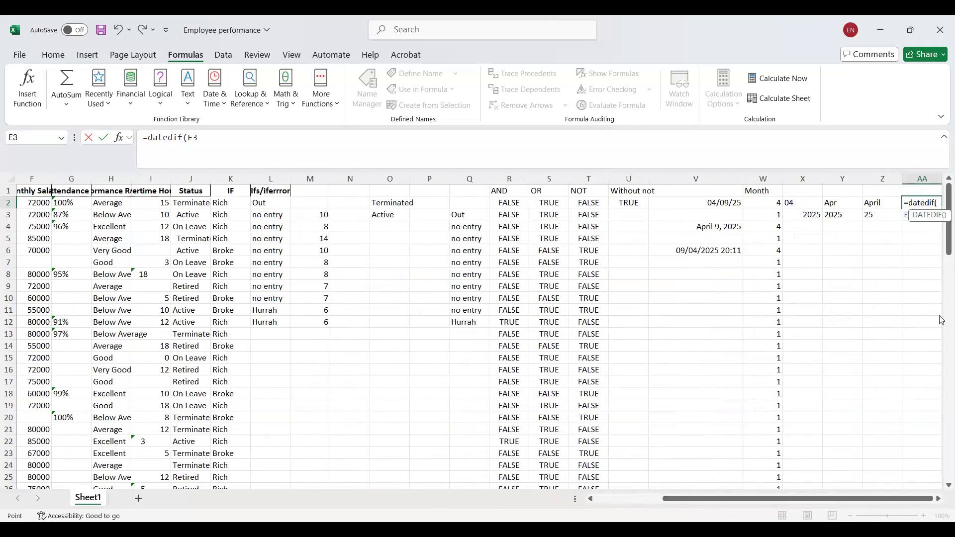
# Add V2 as the end date and try to enter =DATEDIF(E3,V2) in AA2 without a unit argument.
pyautogui.write(',')
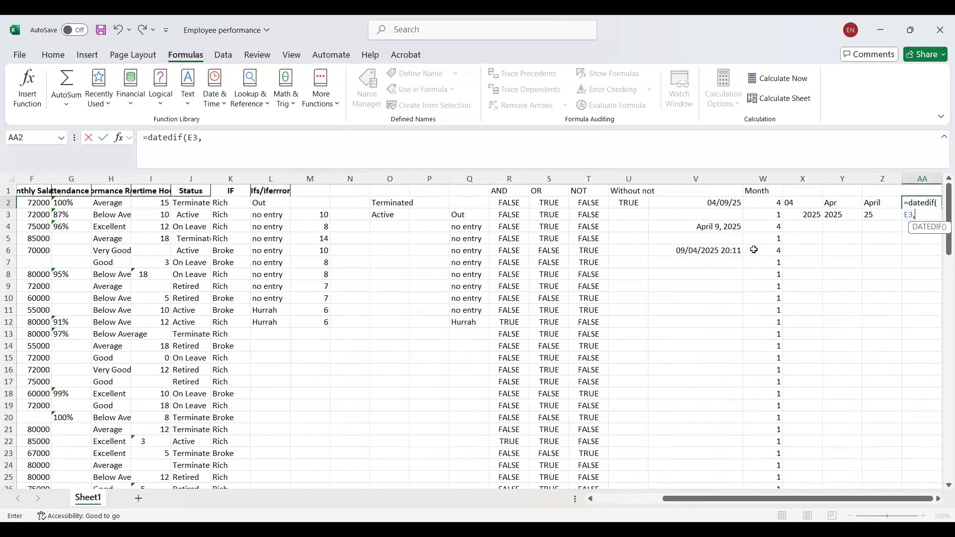
pyautogui.click(725, 203)
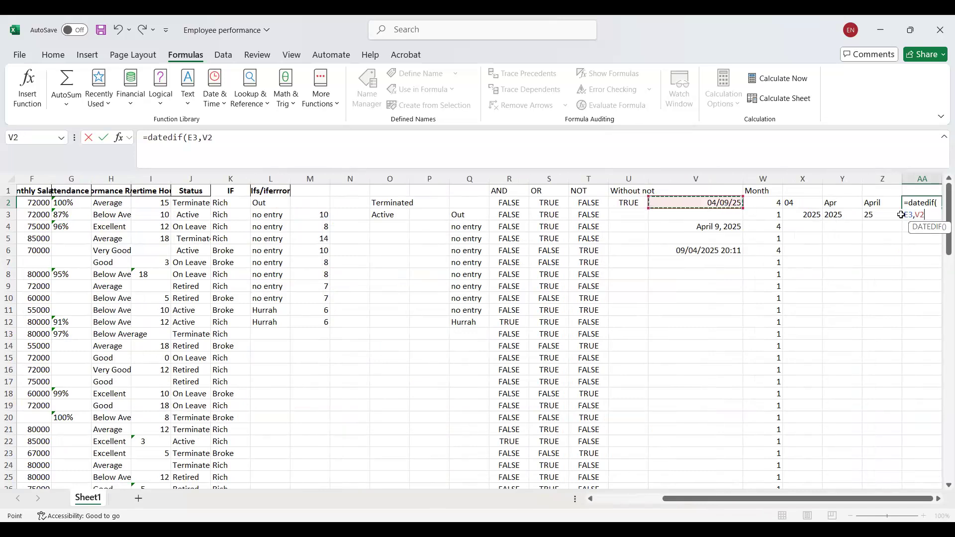
pyautogui.write(')')
pyautogui.press('Return')
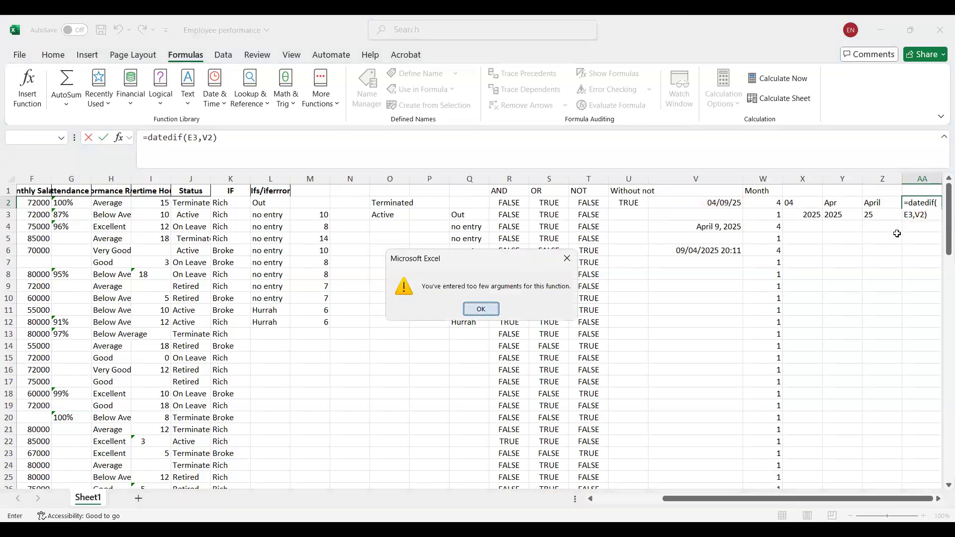
pyautogui.press('Return')
# Add "Y" as the third argument of the DATEDIF formula in AA2 to count full years between the dates.
pyautogui.click(925, 216)
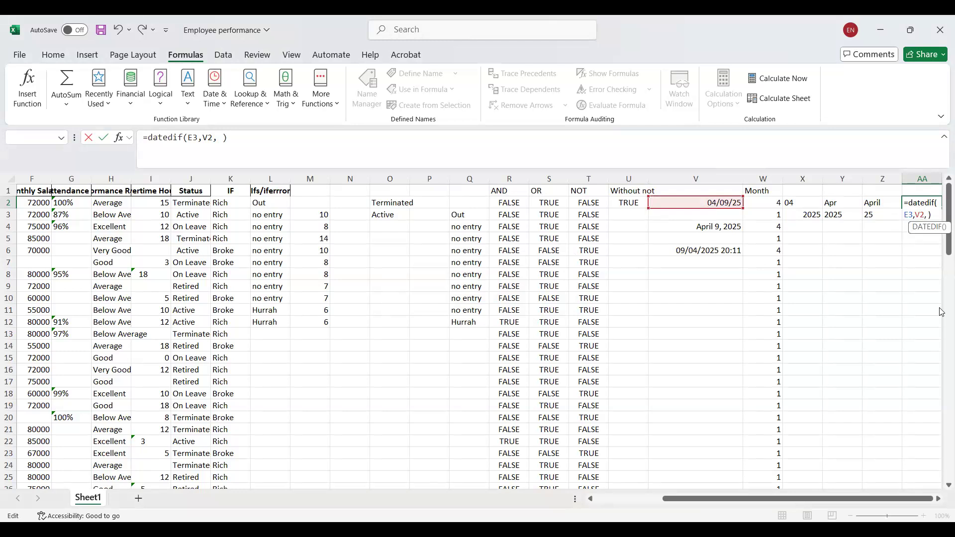
pyautogui.write('"Y"')
pyautogui.press('Return')
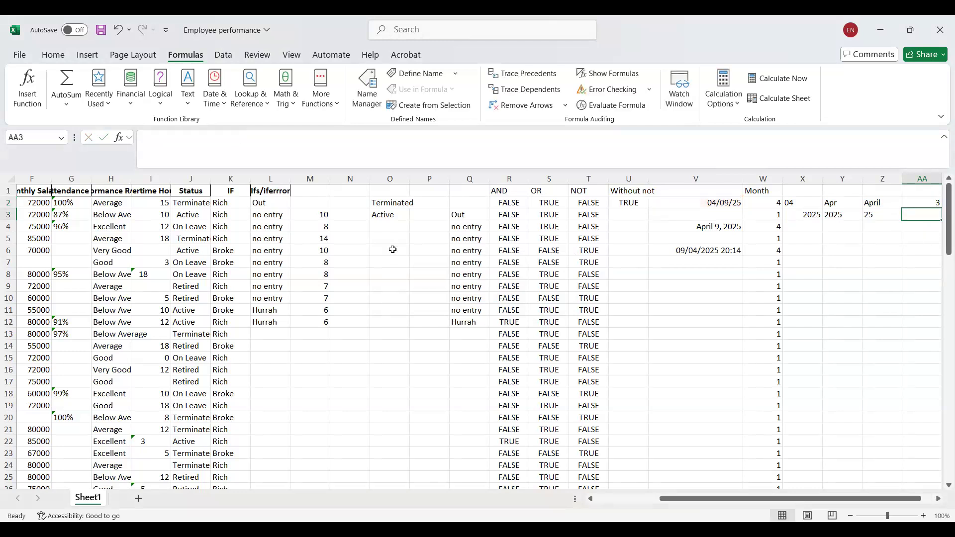
# Check the hire date in E3 and change the DATEDIF unit in AA2 to "M" to count full months.
pyautogui.click(923, 204)
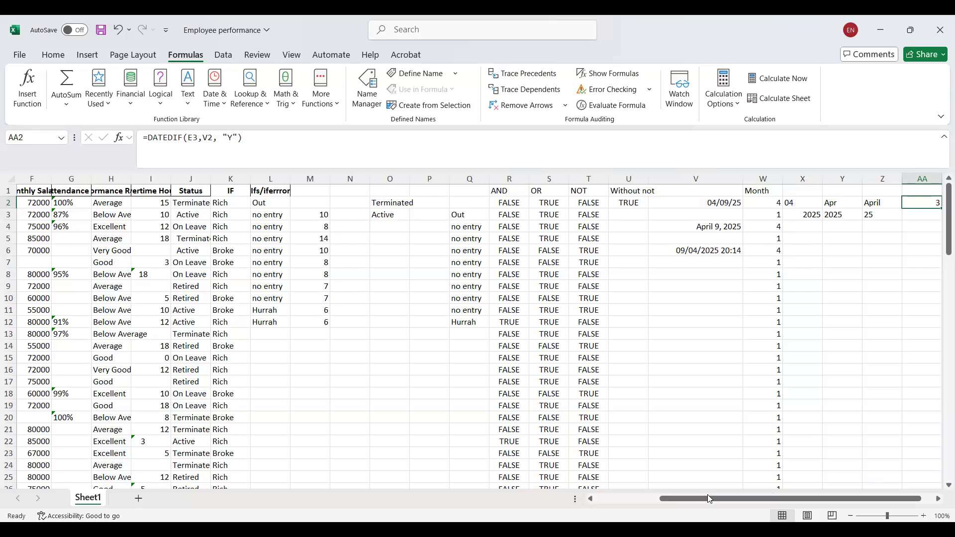
pyautogui.moveTo(708, 496); pyautogui.dragTo(575, 514)
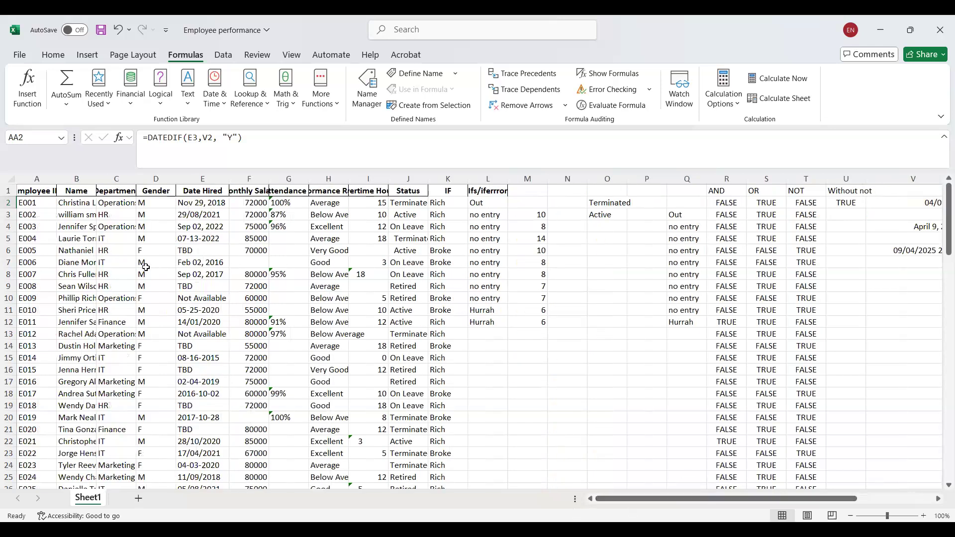
pyautogui.click(212, 212)
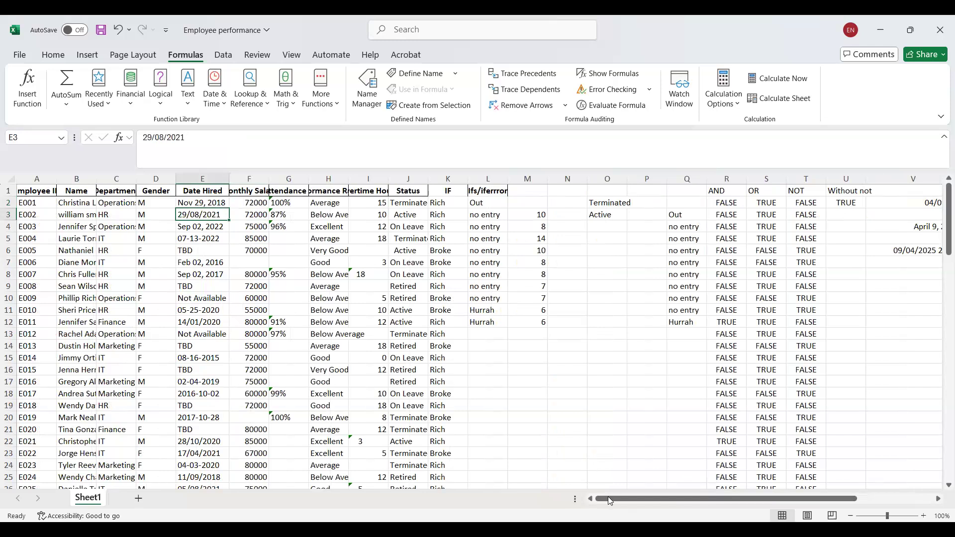
pyautogui.moveTo(611, 501); pyautogui.dragTo(795, 486)
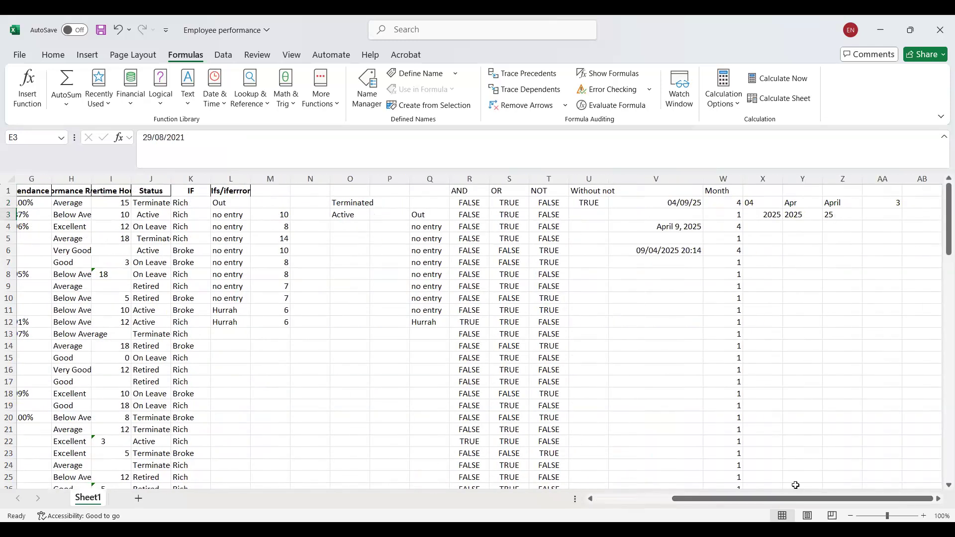
pyautogui.click(889, 205)
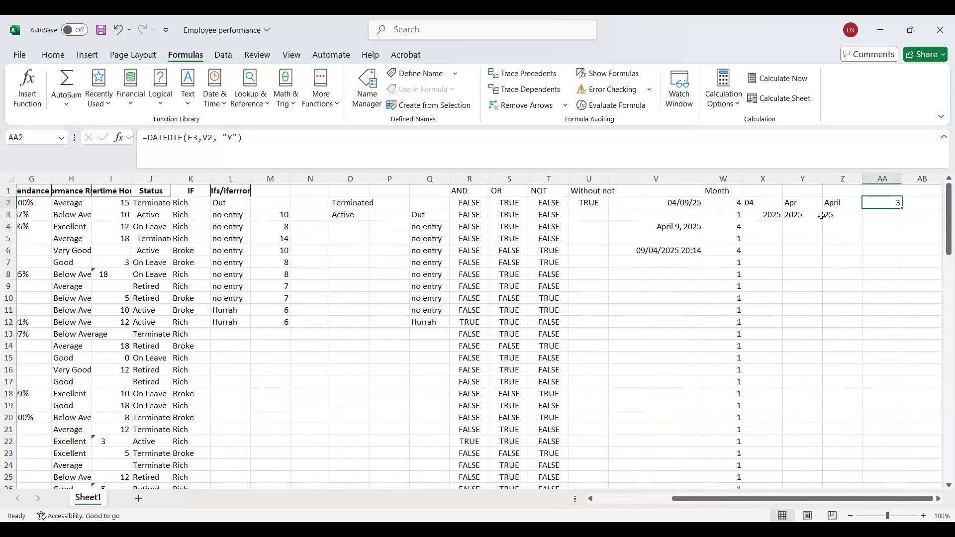
pyautogui.doubleClick(232, 137)
pyautogui.write('M')
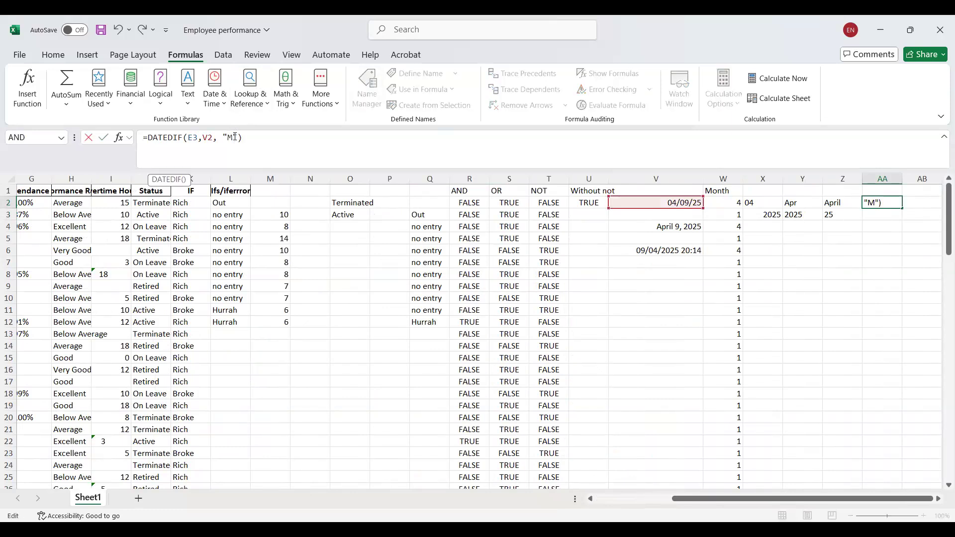
pyautogui.press('Return')
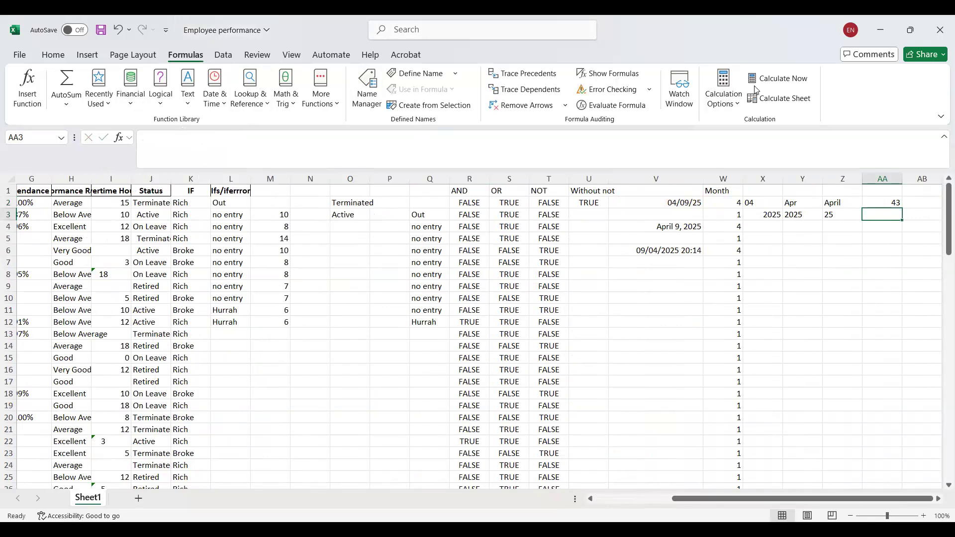
# Change the DATEDIF unit in AA2 to "D" to count the days between the two dates.
pyautogui.click(886, 201)
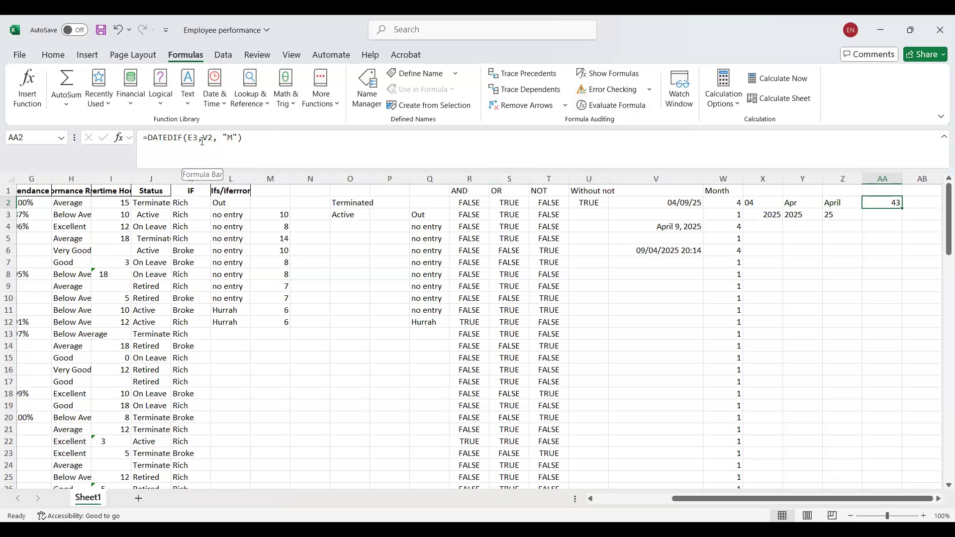
pyautogui.click(232, 138)
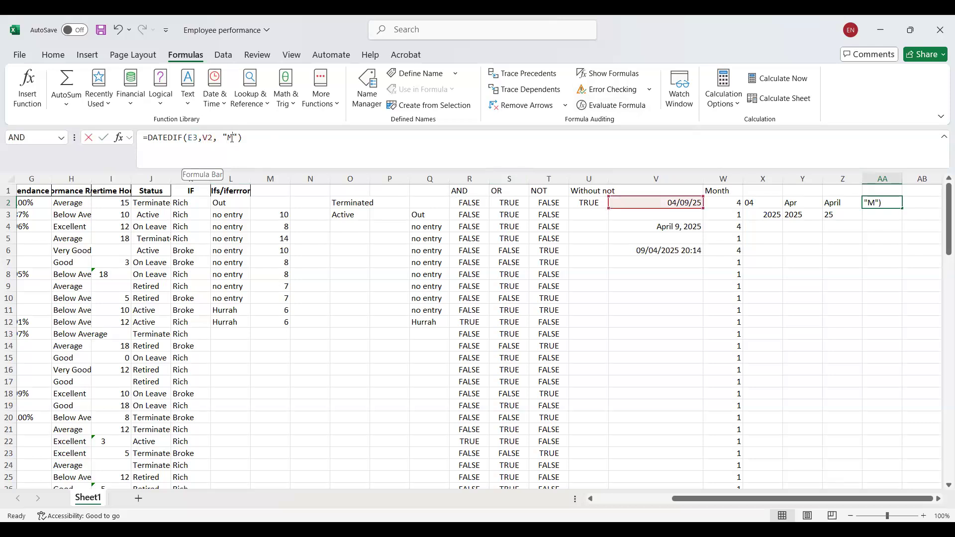
pyautogui.press('BackSpace')
pyautogui.write('Y')
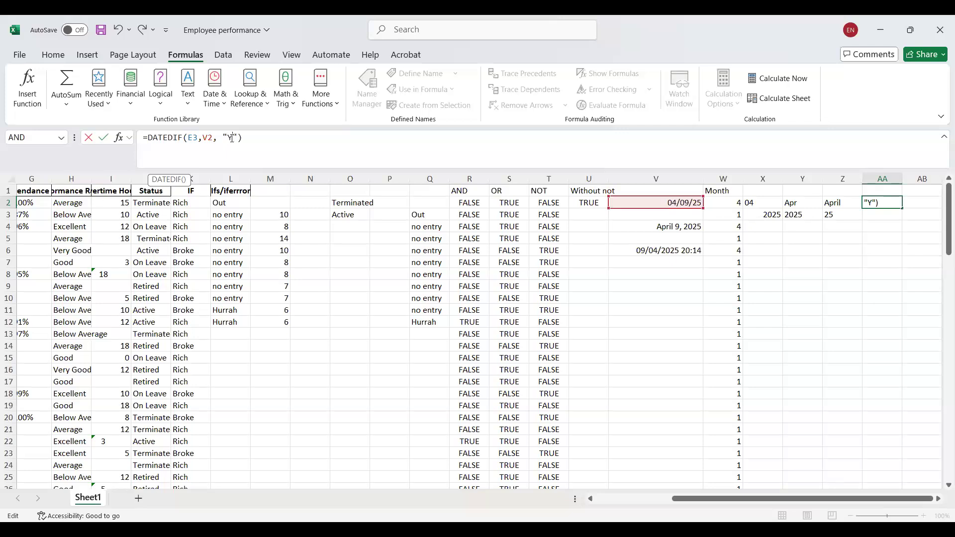
pyautogui.press('BackSpace')
pyautogui.write('M')
pyautogui.press('BackSpace')
pyautogui.write('D')
pyautogui.press('Return')
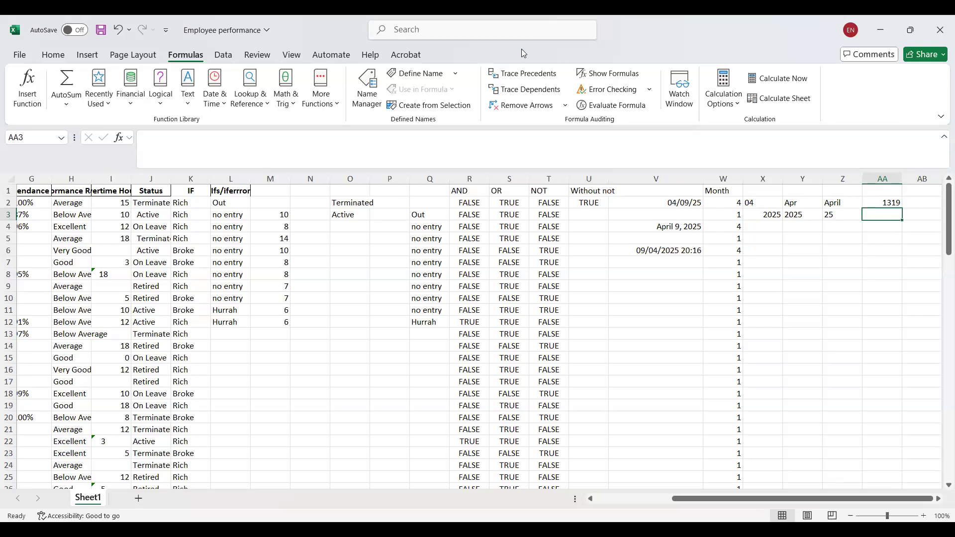
# Insert a DAYS function in AA3 with V2 as the end date and E3 as the start date.
pyautogui.click(215, 103)
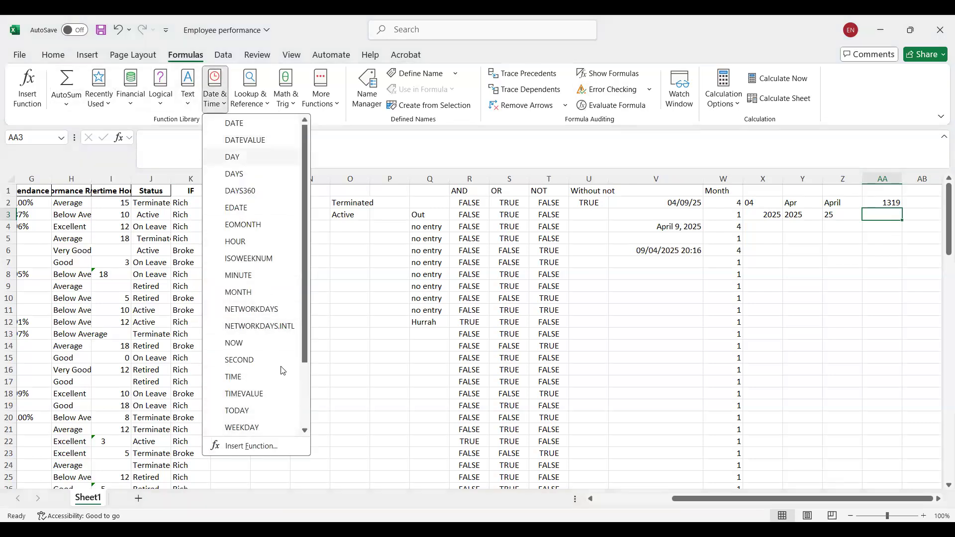
pyautogui.click(249, 174)
pyautogui.click(685, 203)
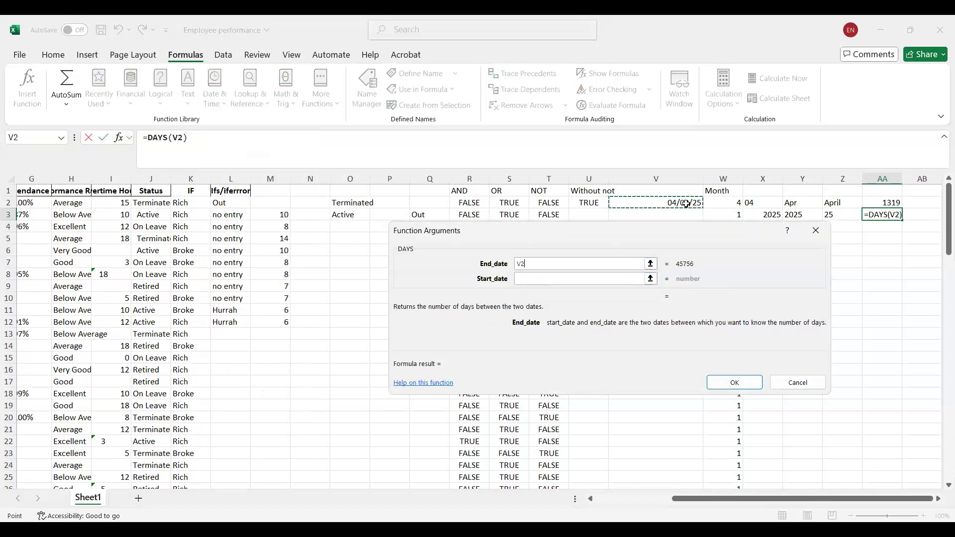
pyautogui.click(529, 279)
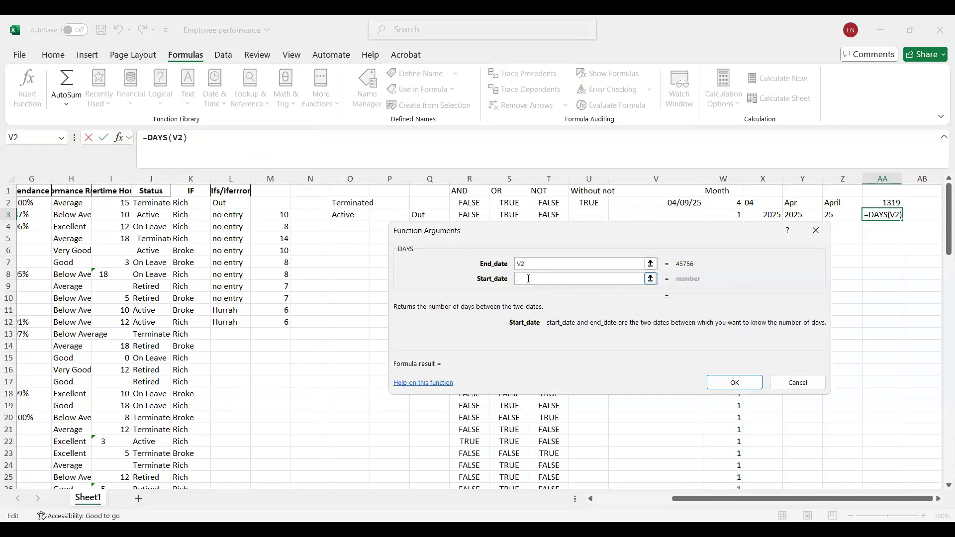
pyautogui.write('e3')
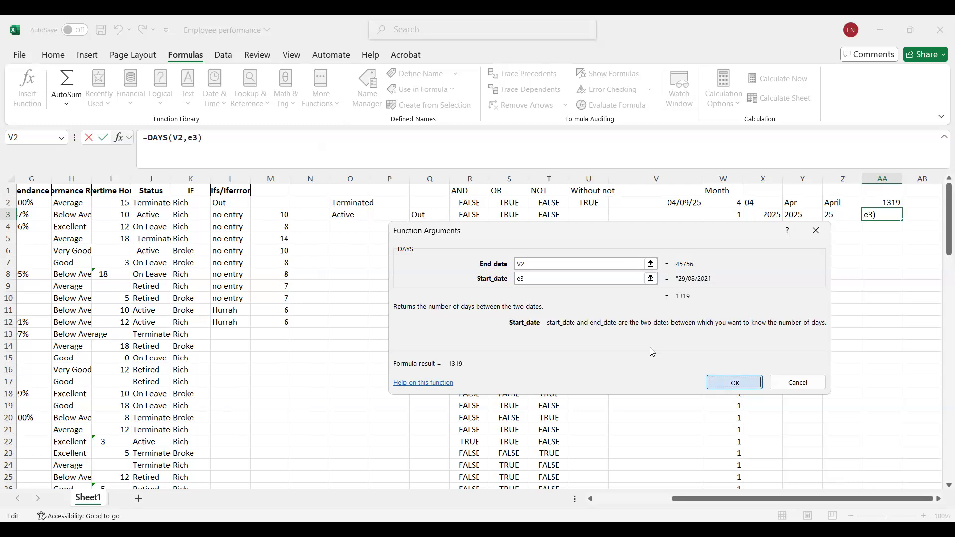
pyautogui.press('Return')
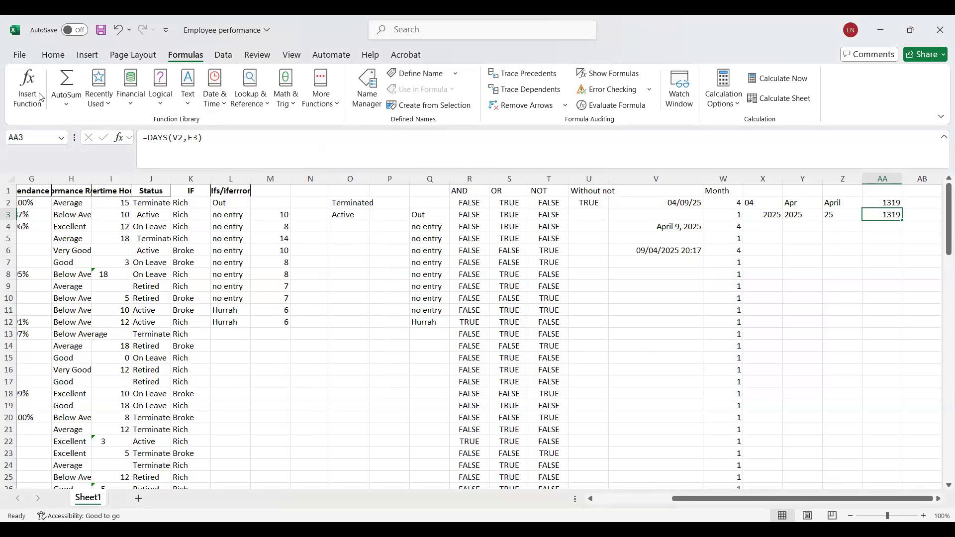
# Add an EDATE function to the formula in AA3 with V2 as the start date and 3 months.
pyautogui.click(217, 111)
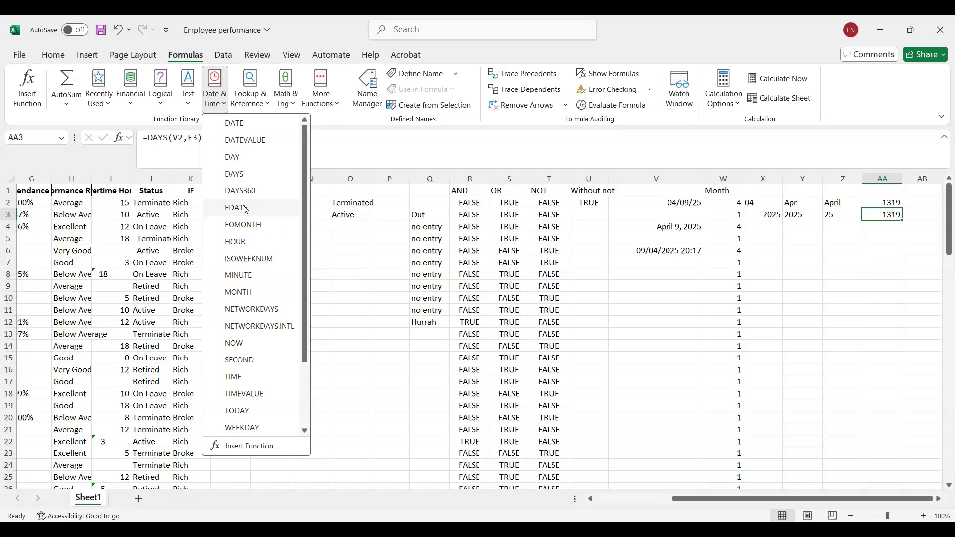
pyautogui.click(243, 206)
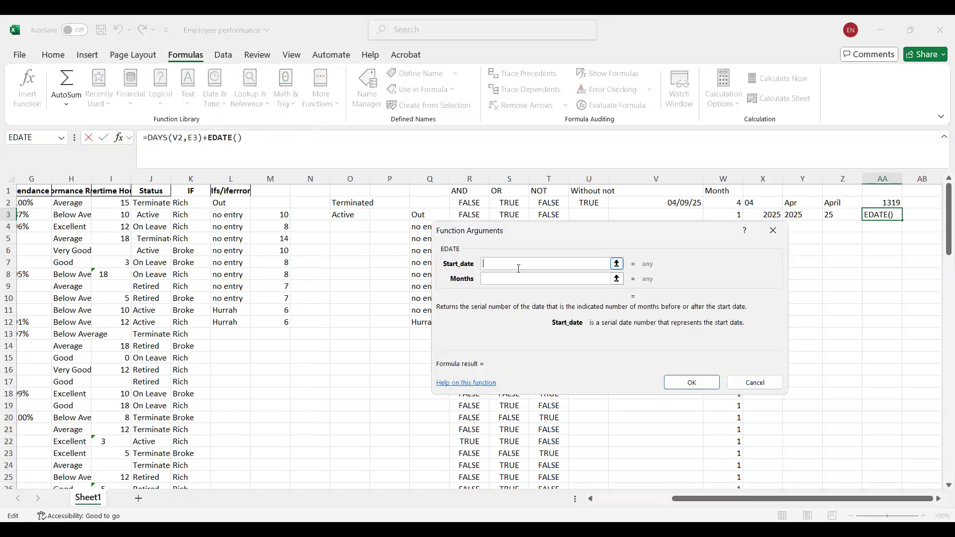
pyautogui.click(691, 202)
pyautogui.click(520, 279)
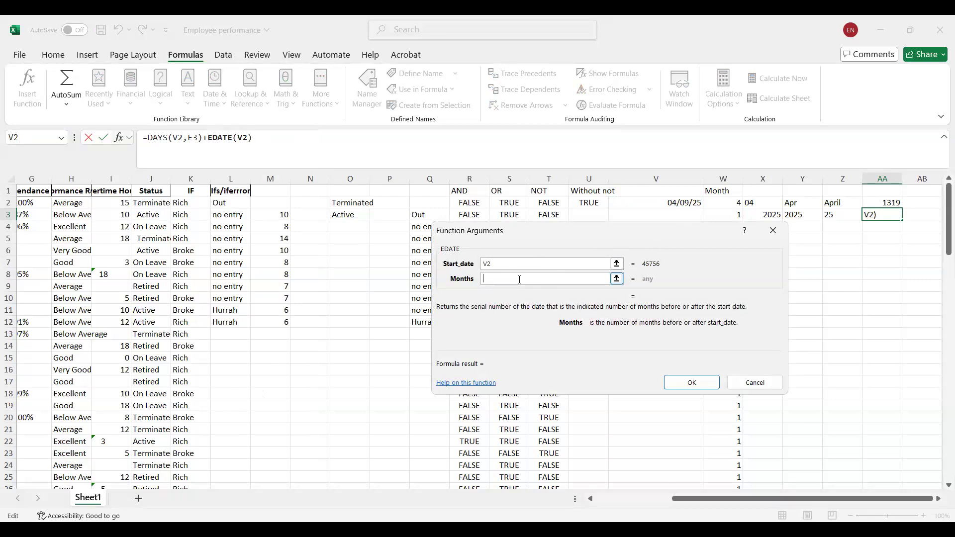
pyautogui.write('3')
pyautogui.press('Return')
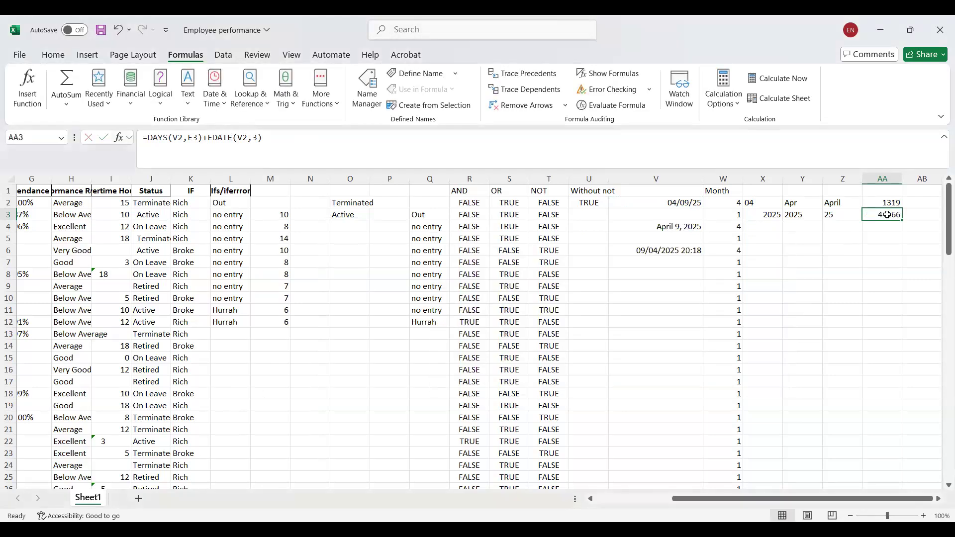
# Apply the full year-month-day Date number format to AA3.
pyautogui.click(50, 53)
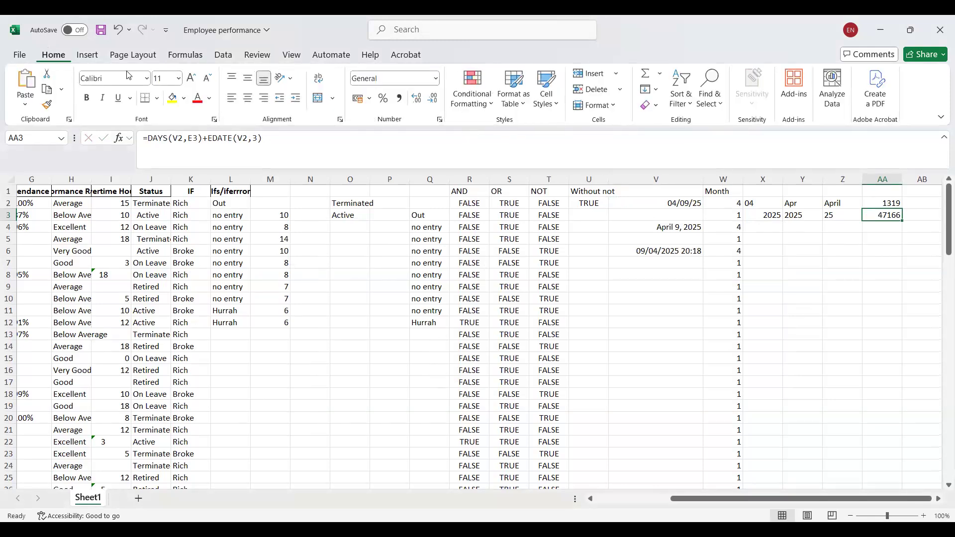
pyautogui.click(435, 78)
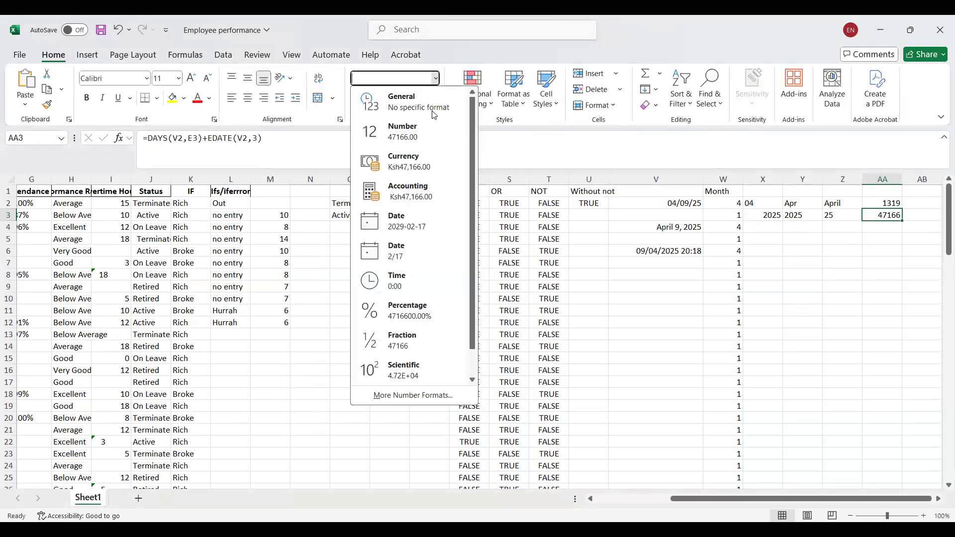
pyautogui.click(429, 227)
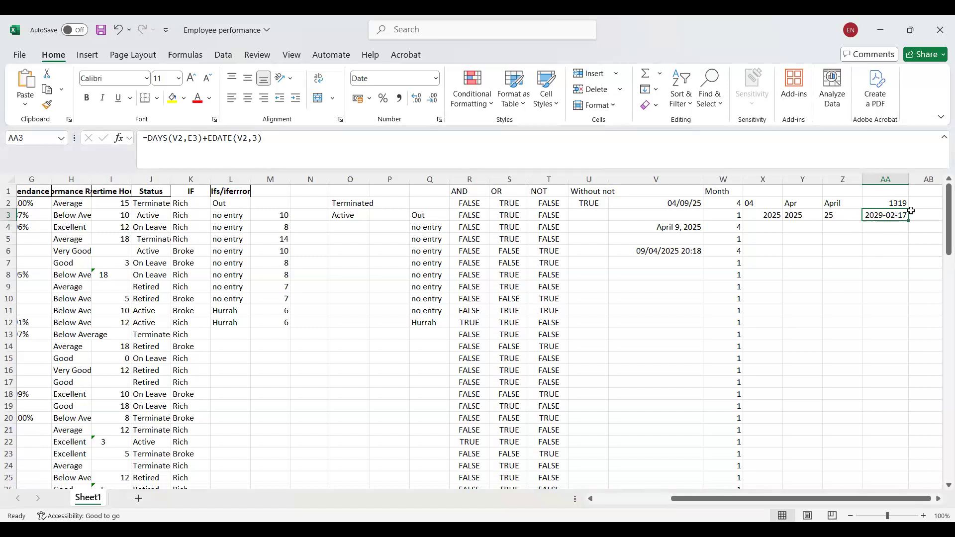
# Insert a standalone EDATE function in AA5 with V2 as the start date and 3 months.
pyautogui.click(886, 236)
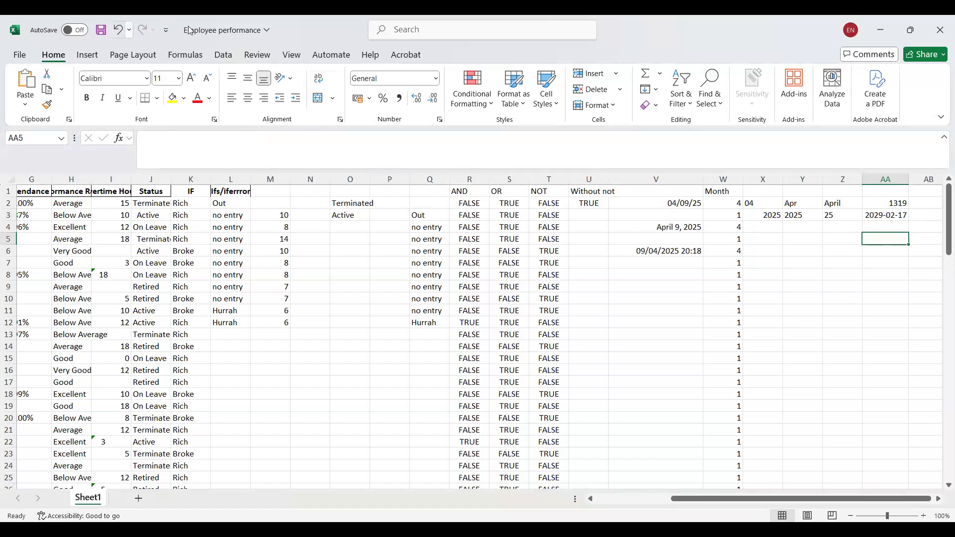
pyautogui.click(190, 56)
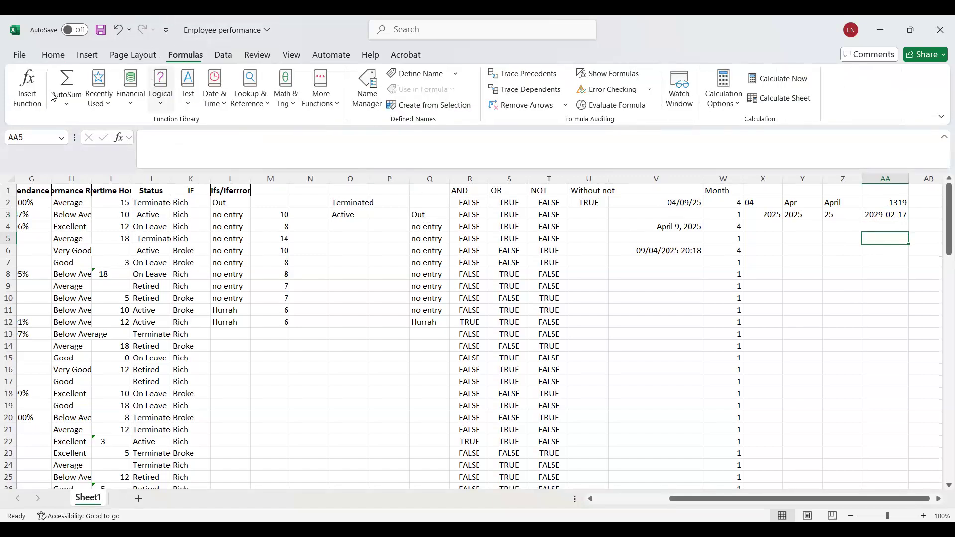
pyautogui.click(20, 94)
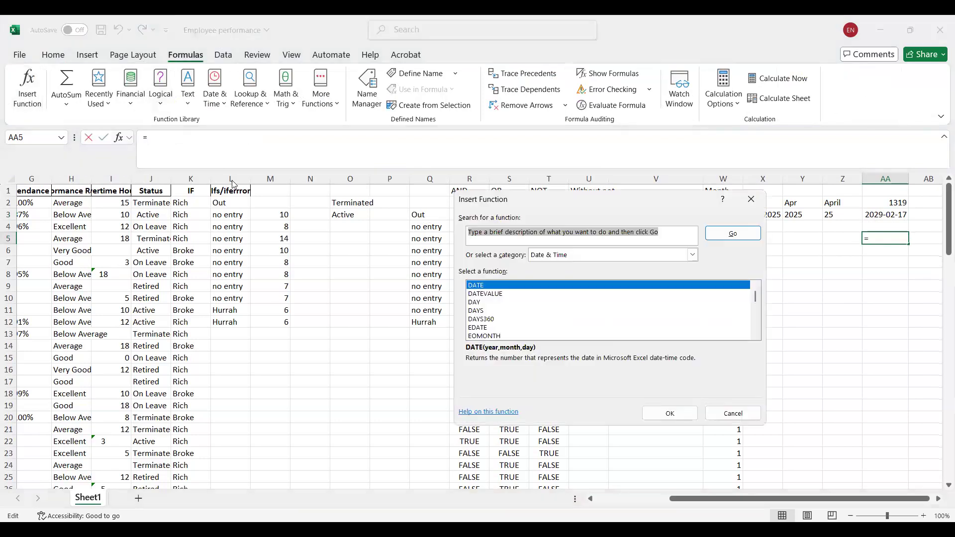
pyautogui.click(485, 328)
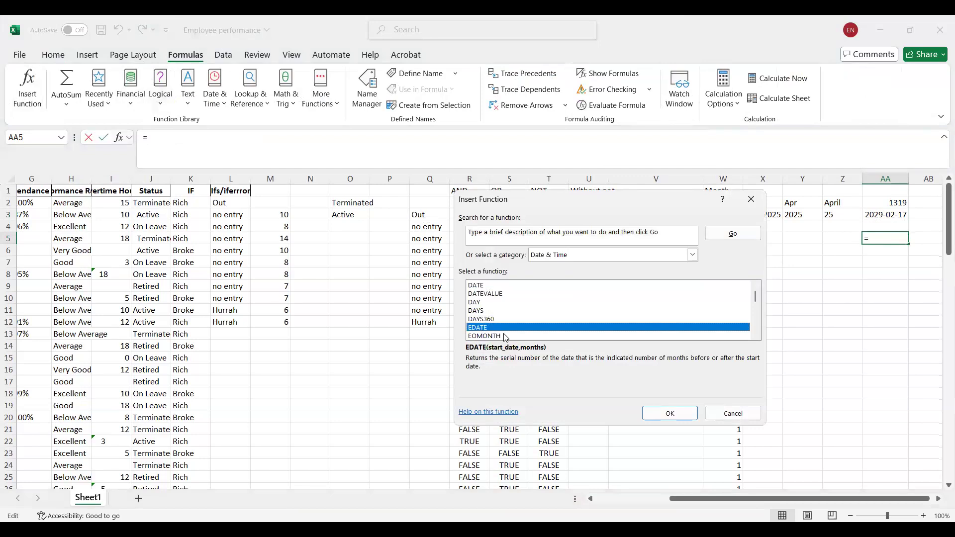
pyautogui.click(675, 419)
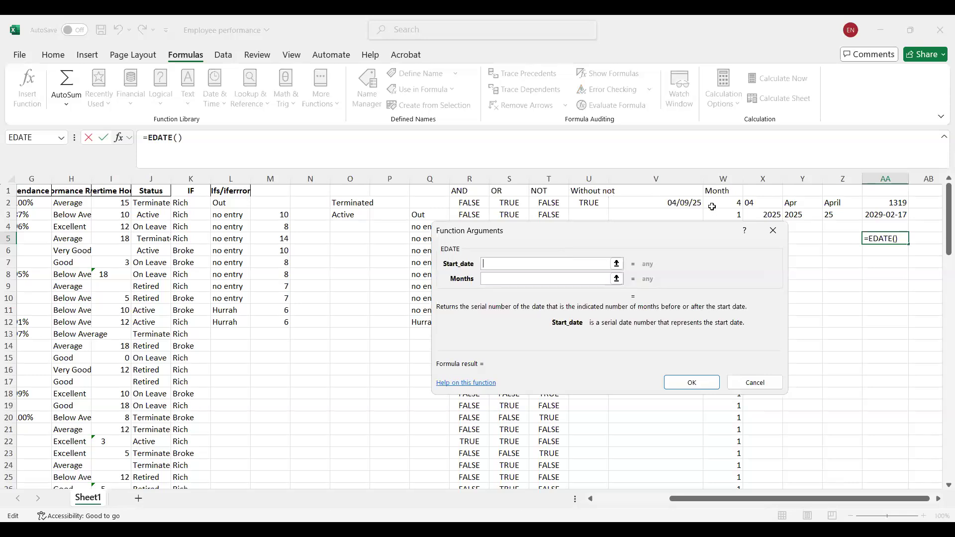
pyautogui.click(691, 204)
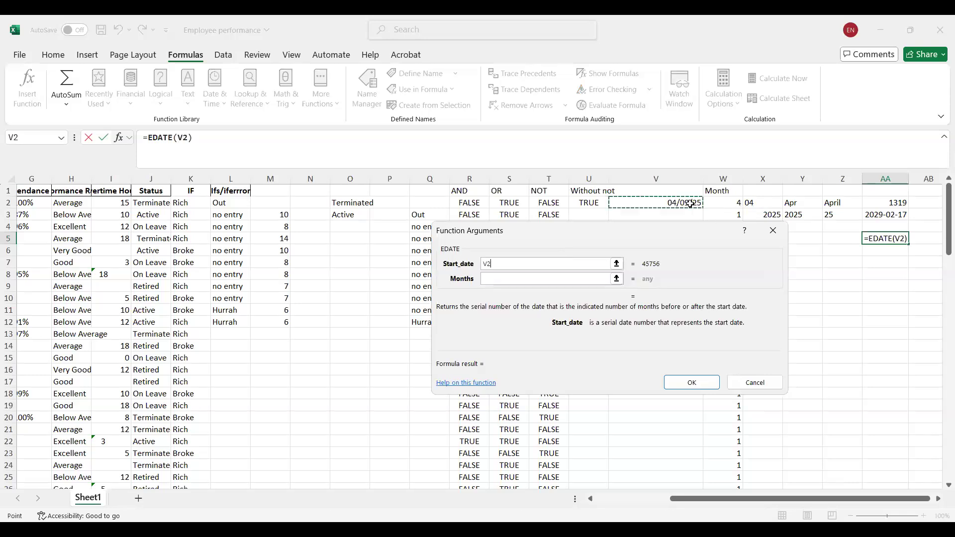
pyautogui.click(526, 278)
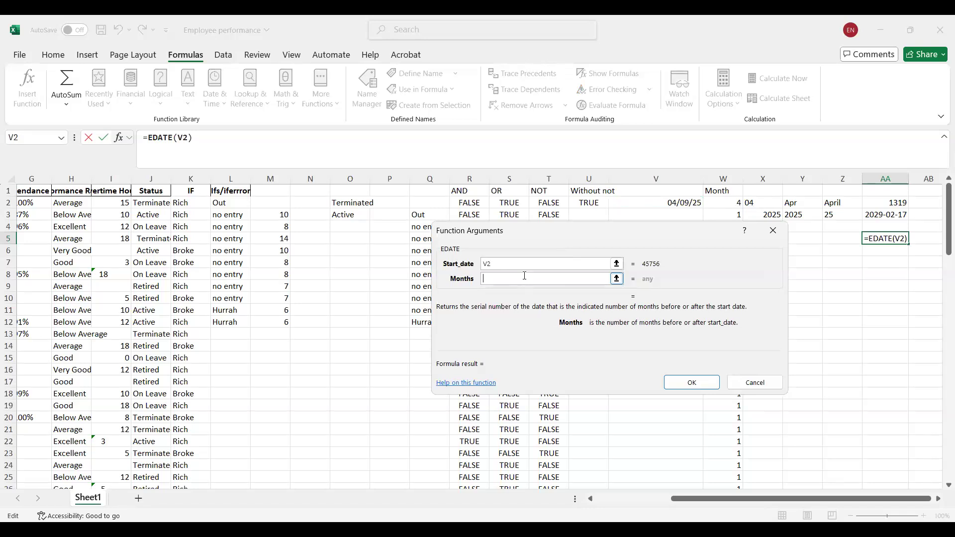
pyautogui.write('3')
pyautogui.press('Tab')
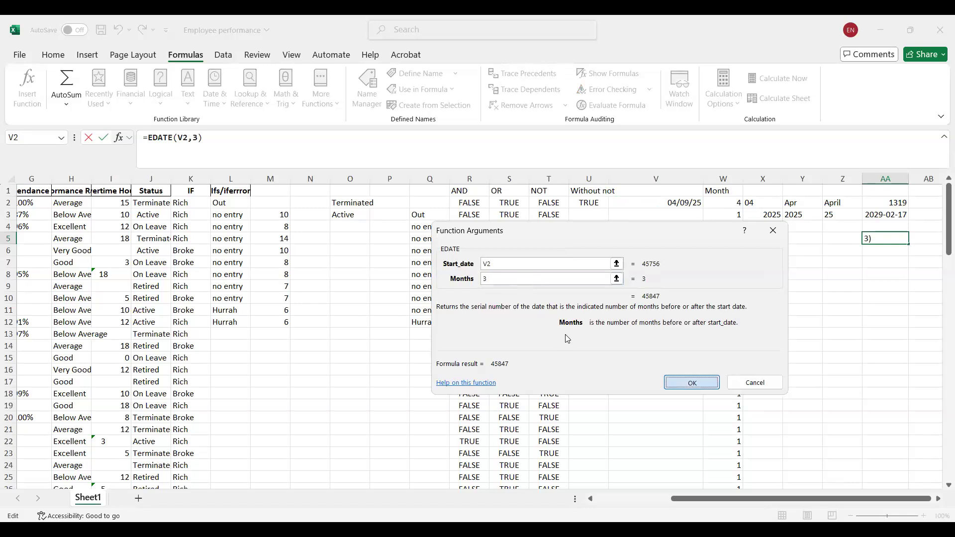
pyautogui.press('Return')
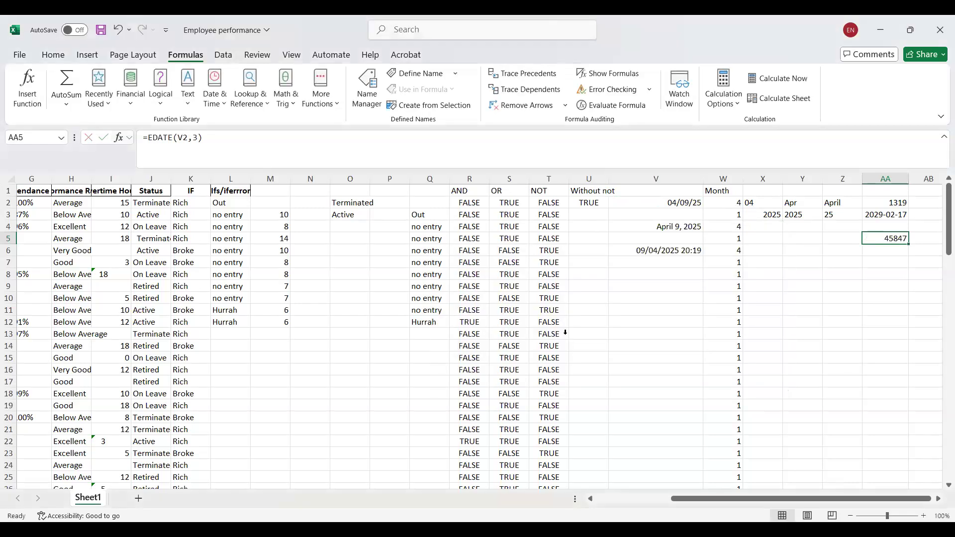
# Apply the full year-month-day Date number format to AA5 and compare its formula with the one in AA3.
pyautogui.click(42, 56)
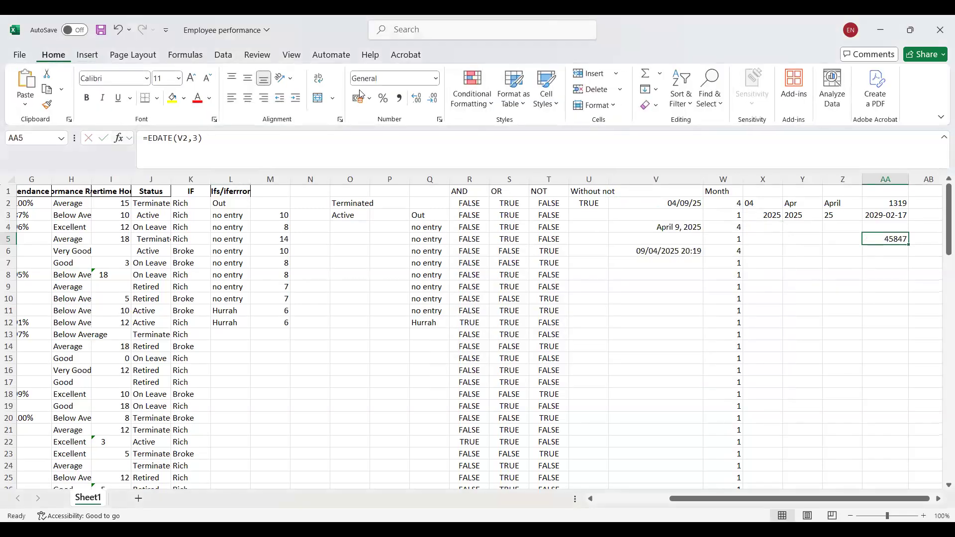
pyautogui.click(436, 80)
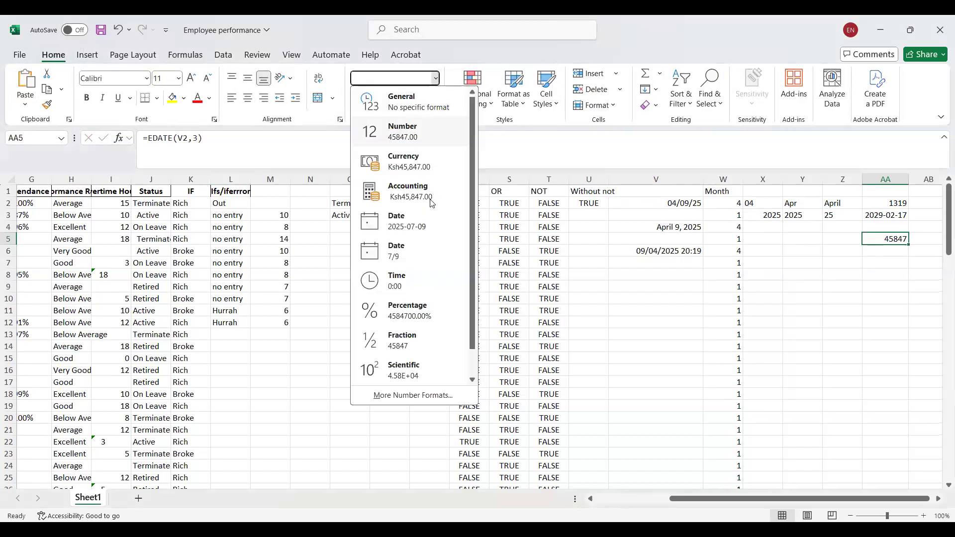
pyautogui.click(419, 227)
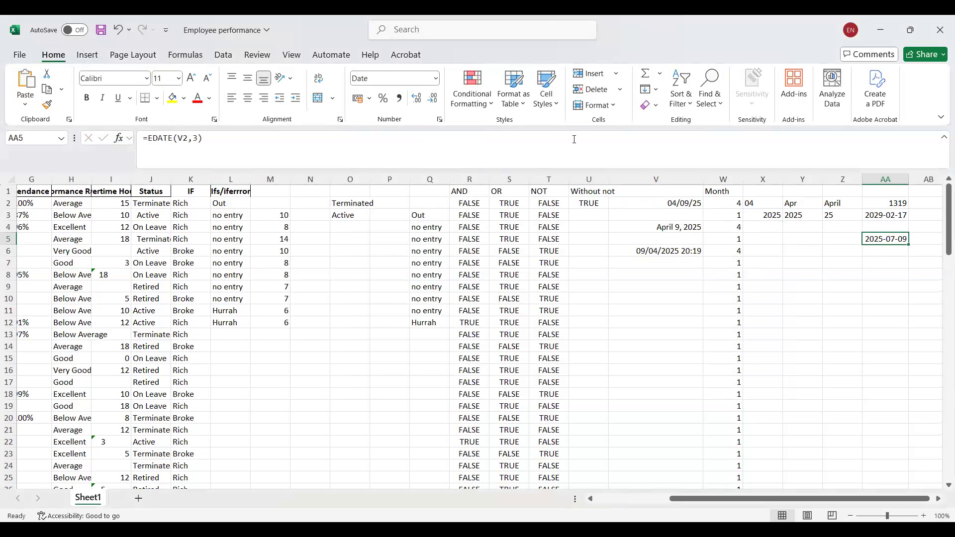
pyautogui.click(897, 215)
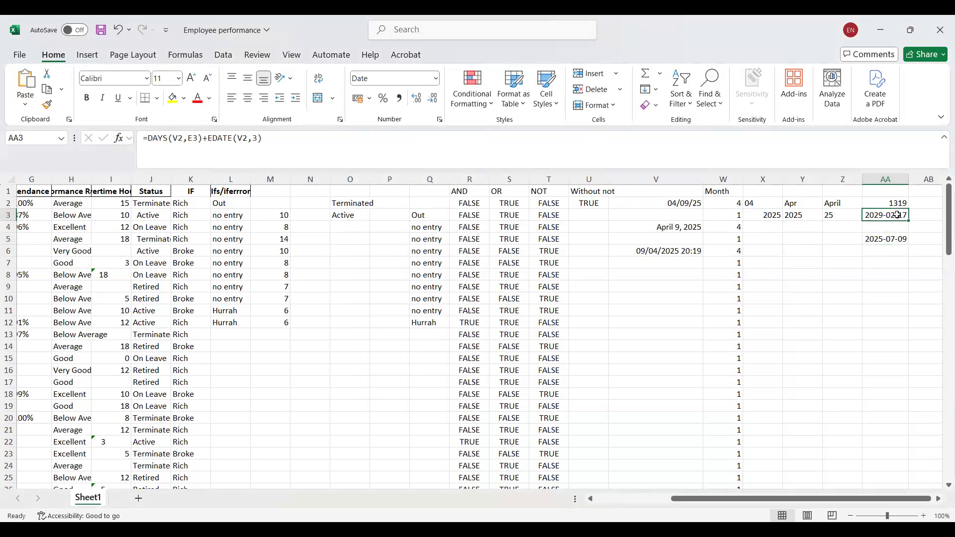
pyautogui.click(878, 240)
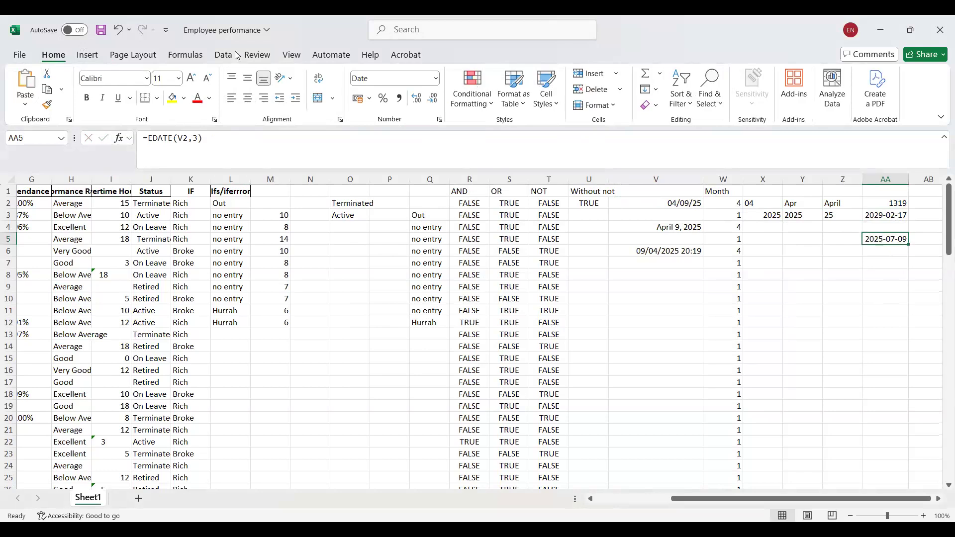
pyautogui.click(181, 49)
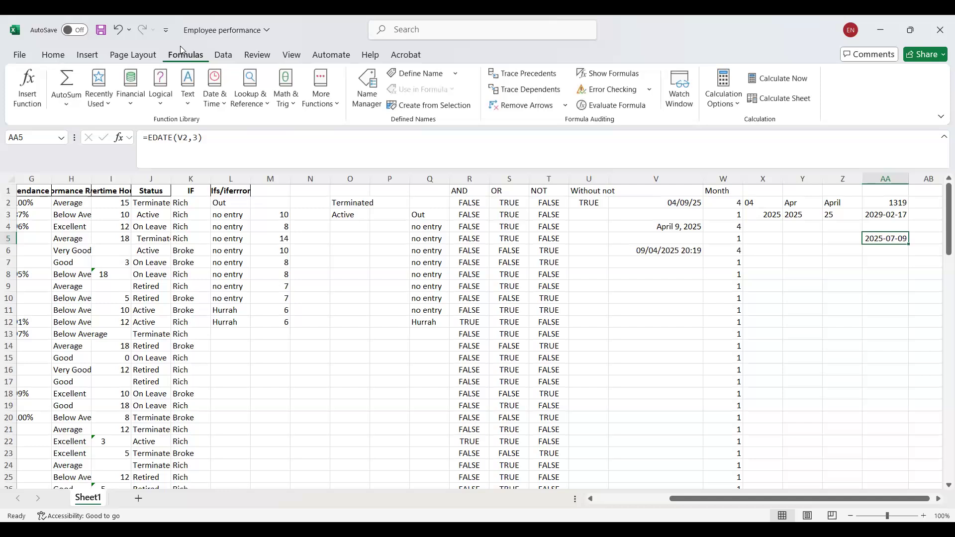
pyautogui.click(214, 112)
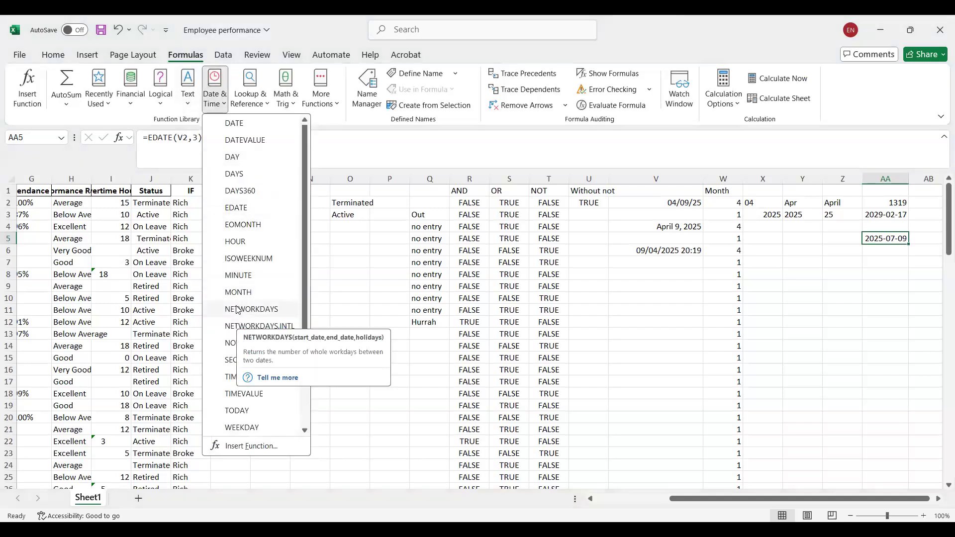
pyautogui.click(239, 225)
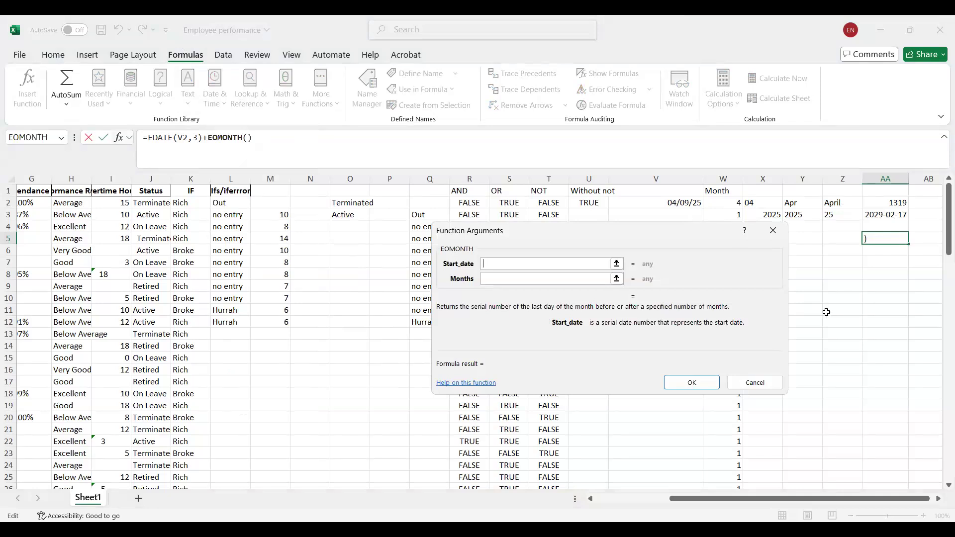
pyautogui.press('Escape')
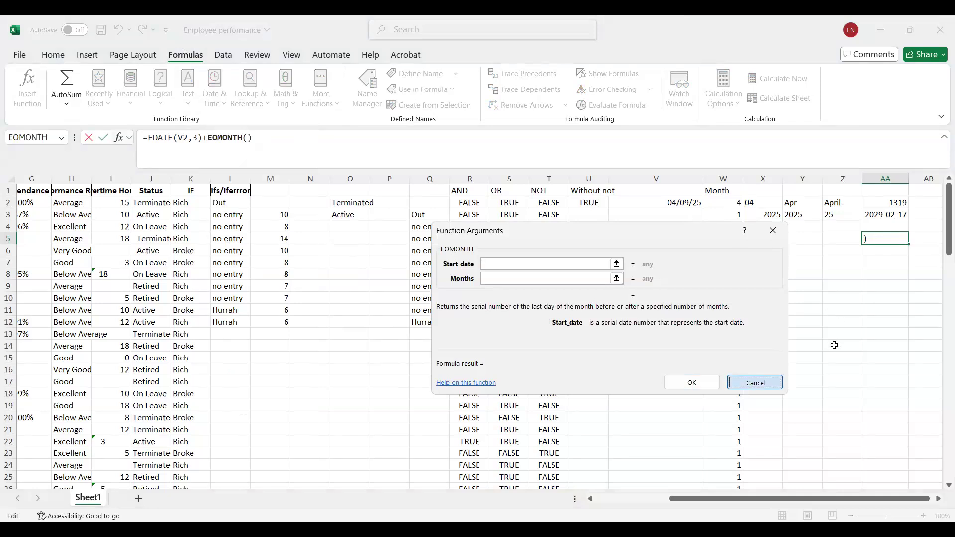
# Insert an EOMONTH function in AA7 with V2 as the start date and 3 months.
pyautogui.click(883, 267)
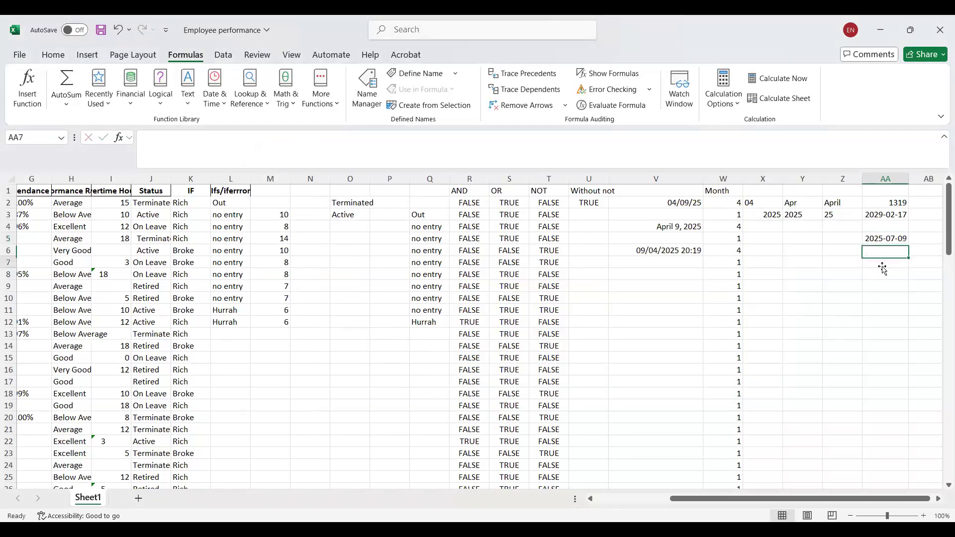
pyautogui.click(210, 96)
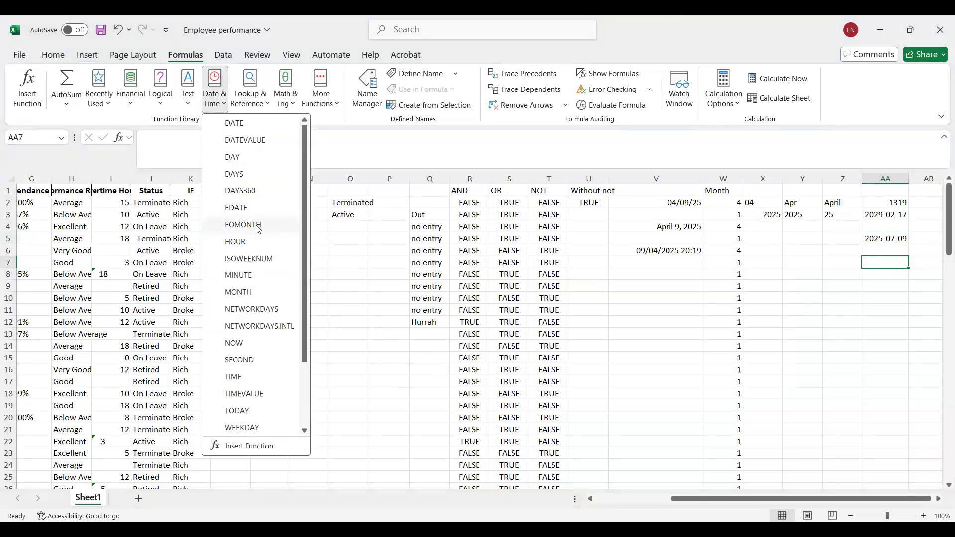
pyautogui.click(273, 228)
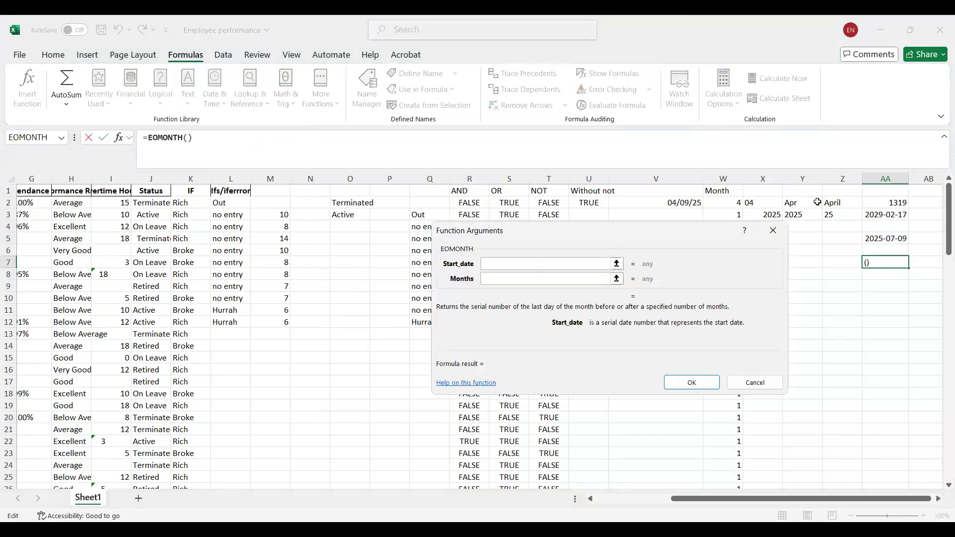
pyautogui.click(689, 198)
pyautogui.click(506, 278)
pyautogui.write('3')
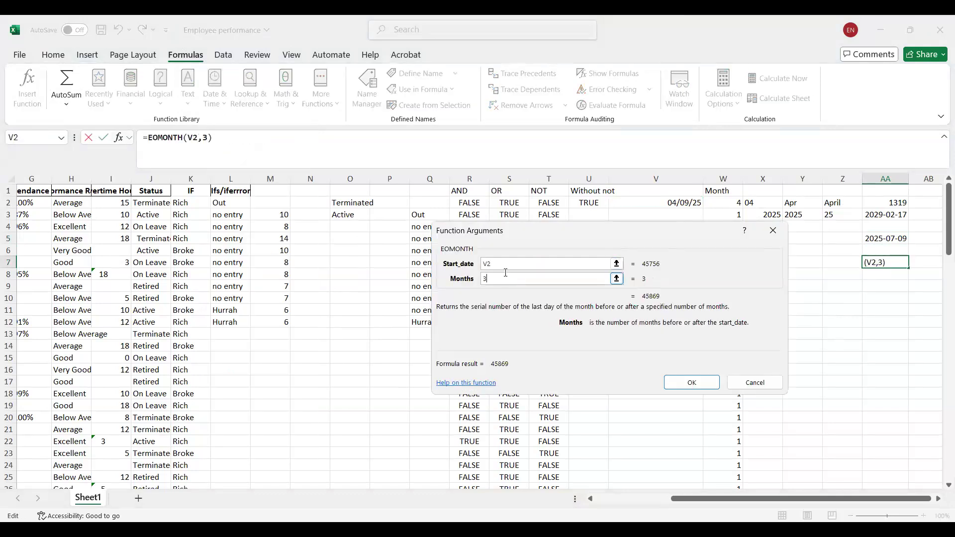
pyautogui.press('Return')
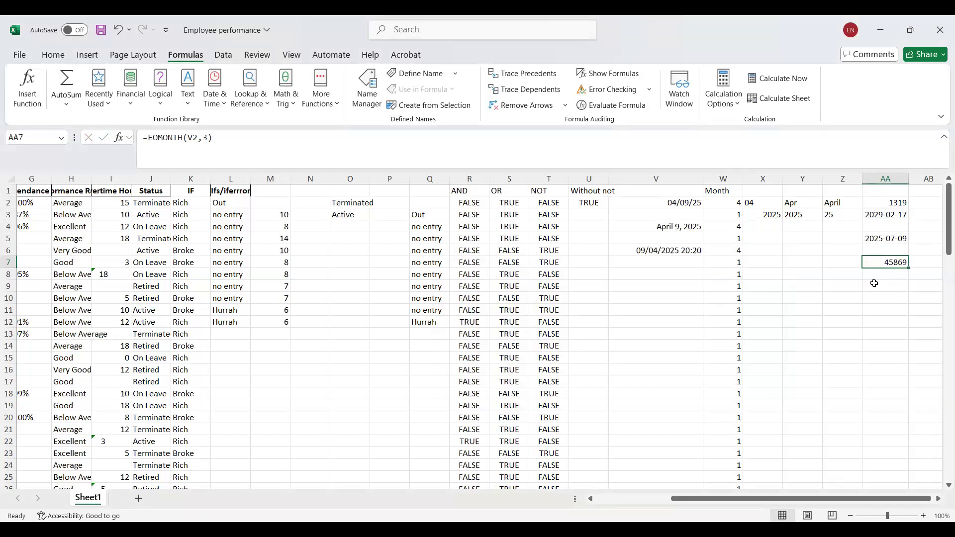
# Apply the full year-month-day Date number format to AA7 and compare its EOMONTH formula with the EDATE formula in AA5.
pyautogui.click(58, 46)
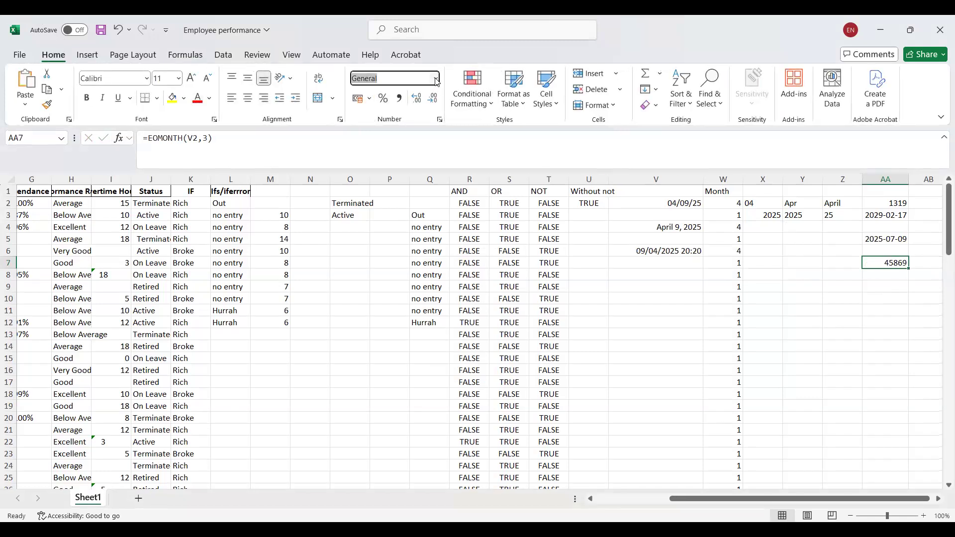
pyautogui.click(436, 80)
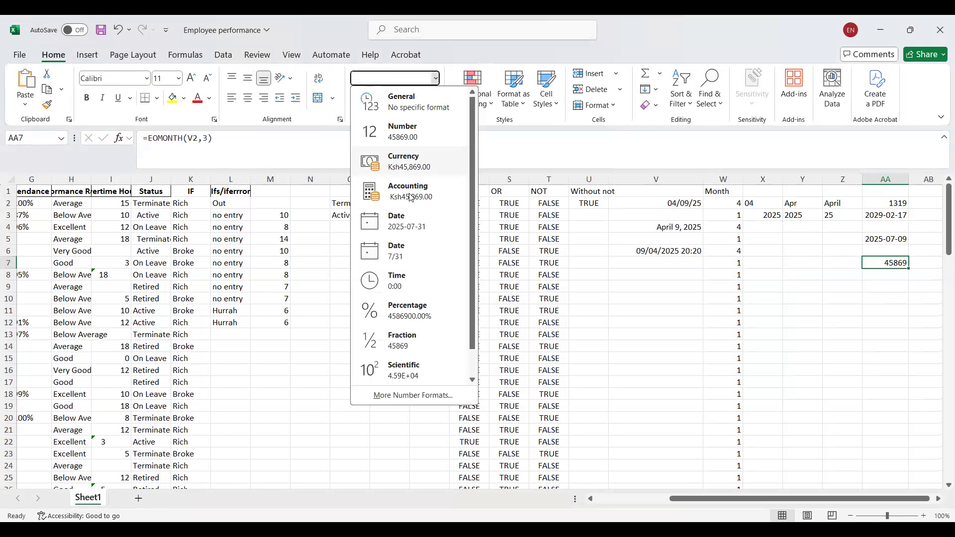
pyautogui.click(406, 224)
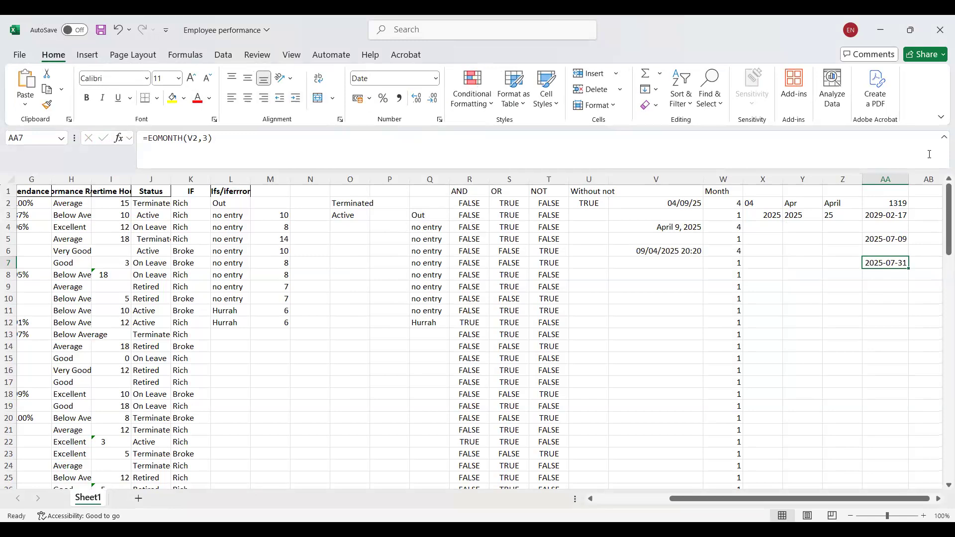
pyautogui.click(876, 243)
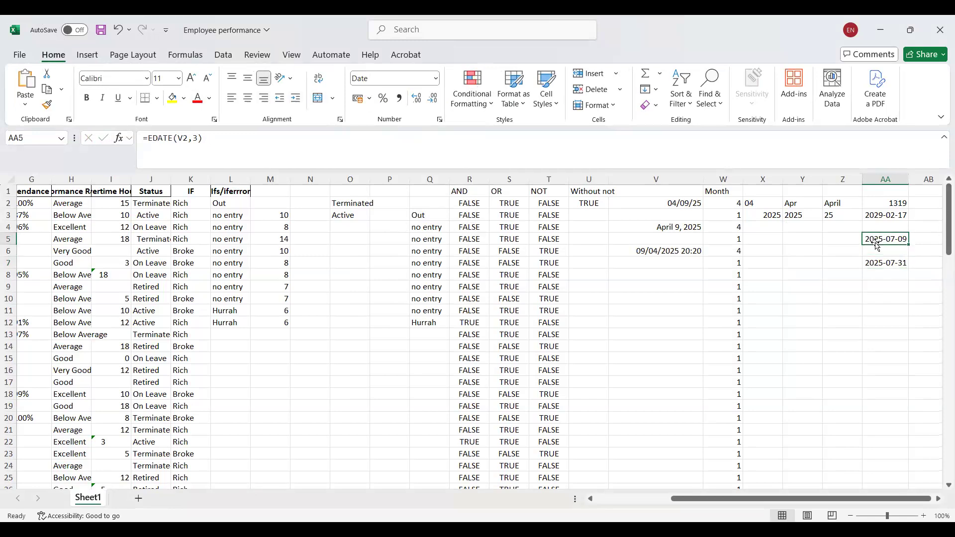
pyautogui.click(892, 268)
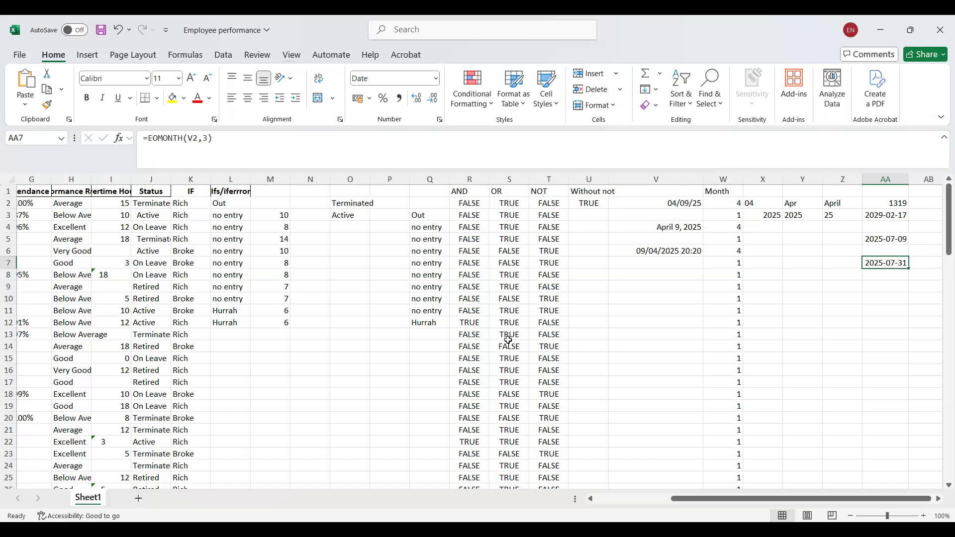
# Try a NETWORKDAYS function in AA9 with V2 as the start date and 04/30/2025 as the end date.
pyautogui.click(886, 288)
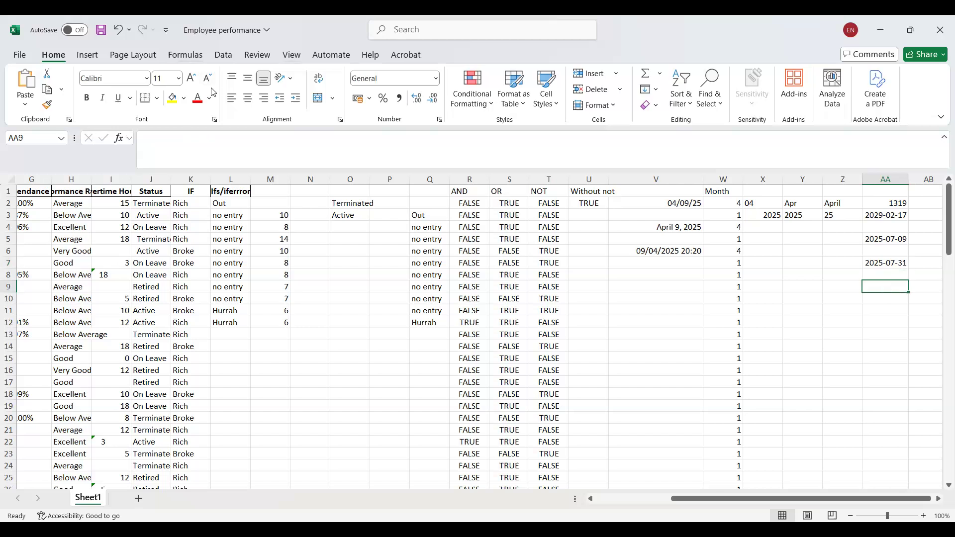
pyautogui.click(197, 55)
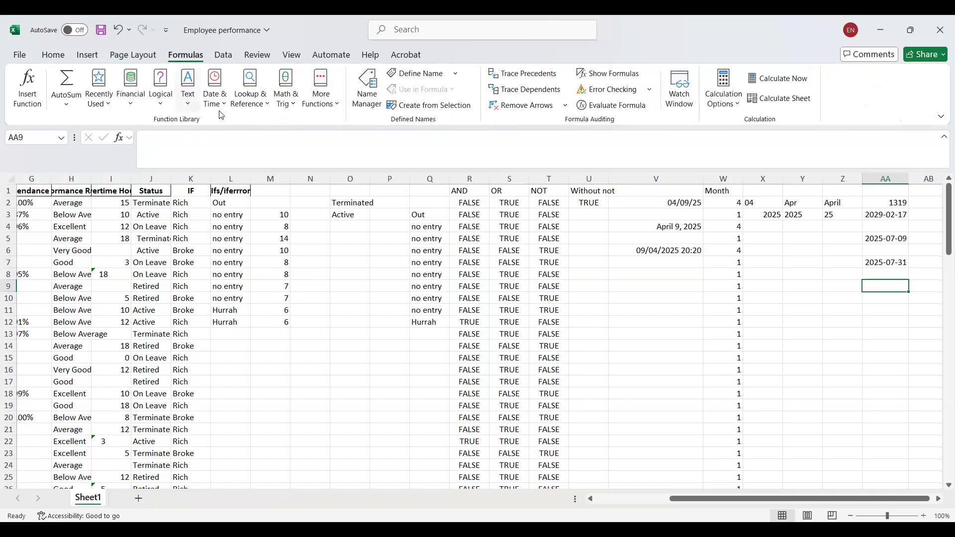
pyautogui.click(220, 103)
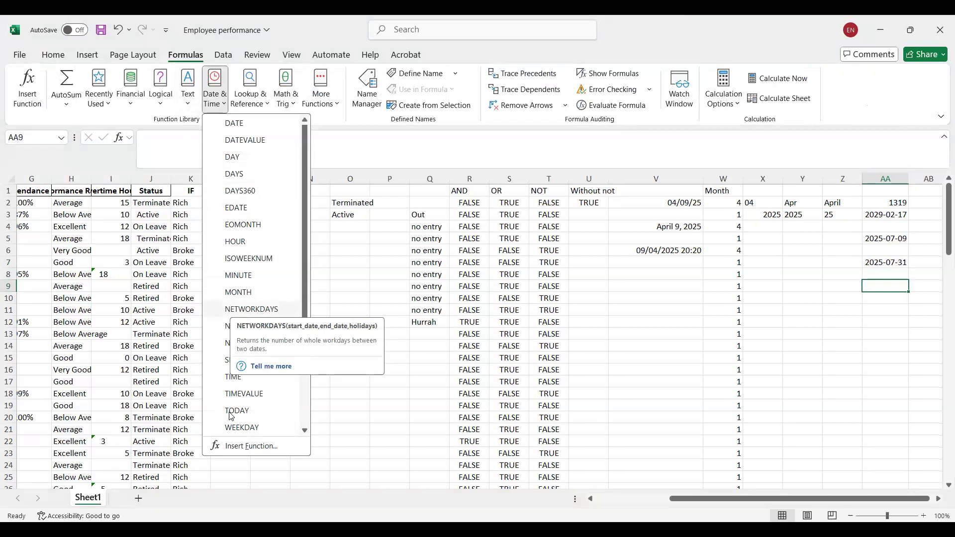
pyautogui.click(268, 311)
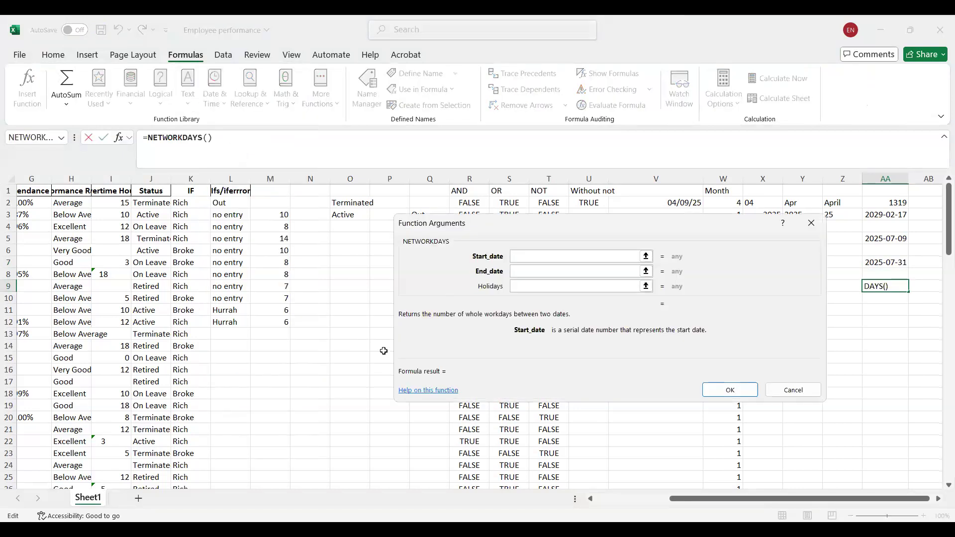
pyautogui.click(659, 198)
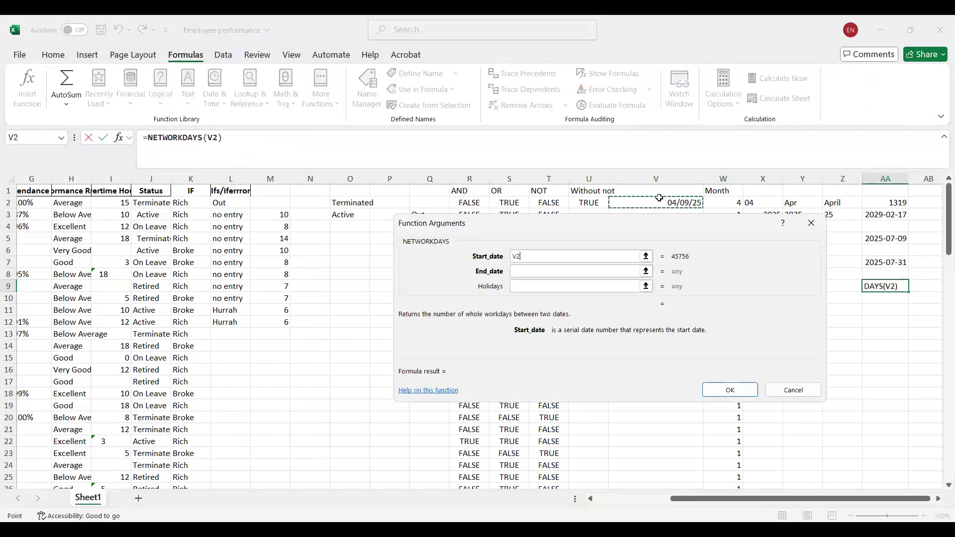
pyautogui.click(533, 270)
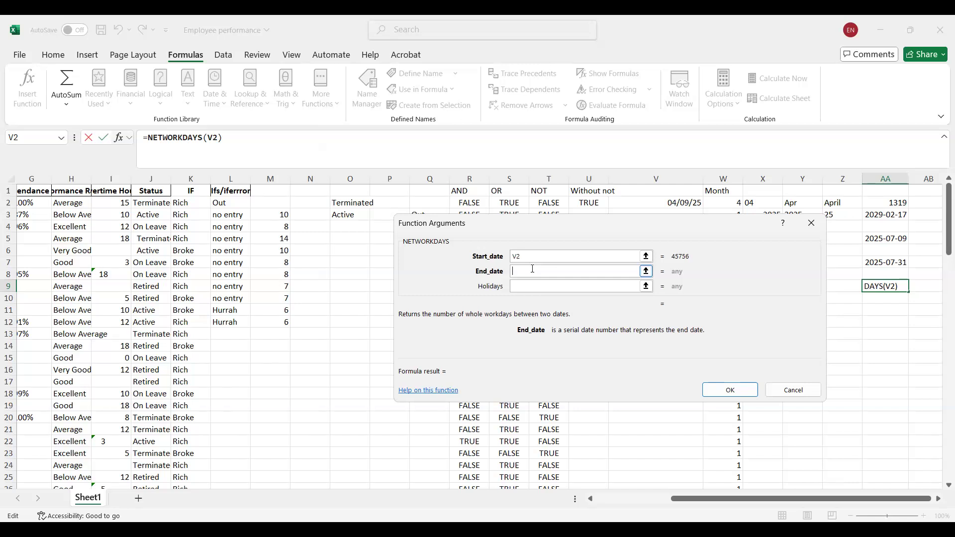
pyautogui.write('04/')
pyautogui.write('3')
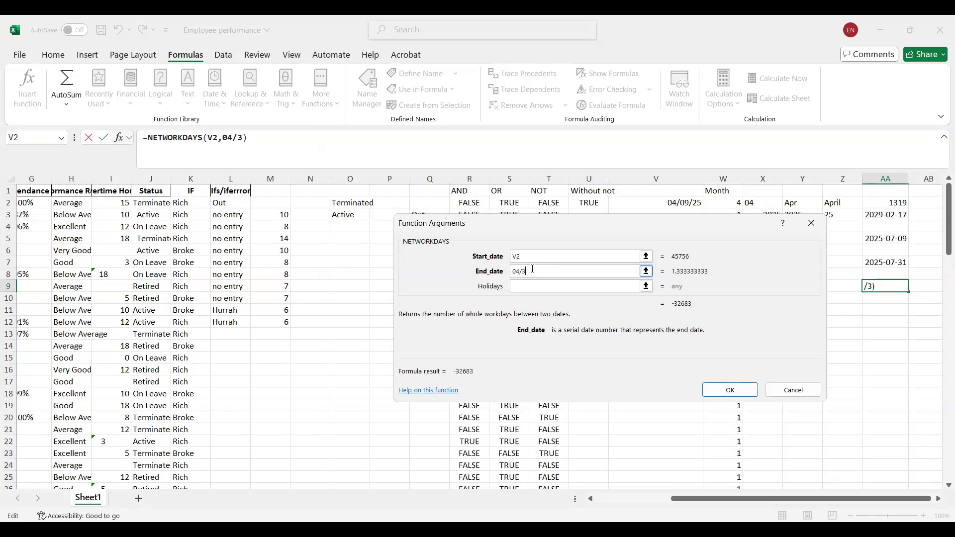
pyautogui.write('0/2025')
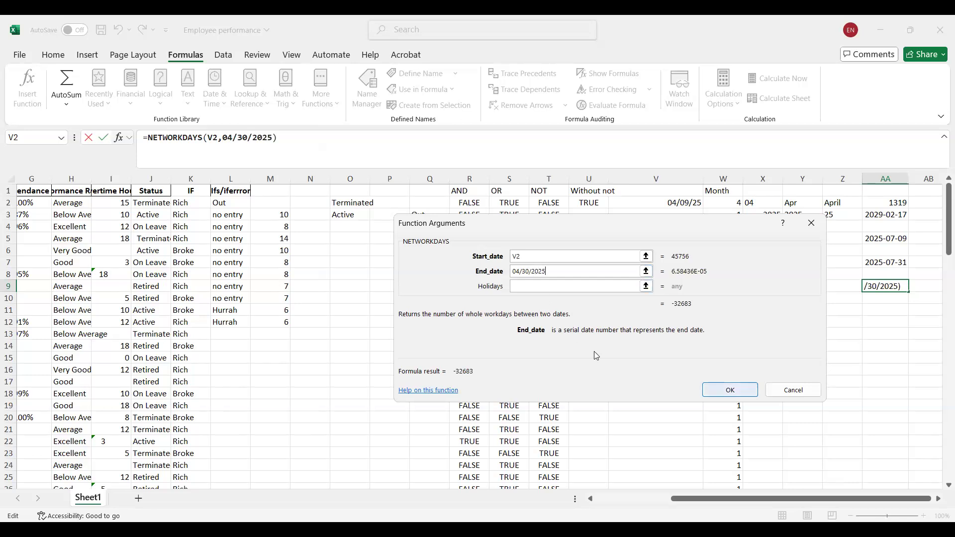
pyautogui.press('Return')
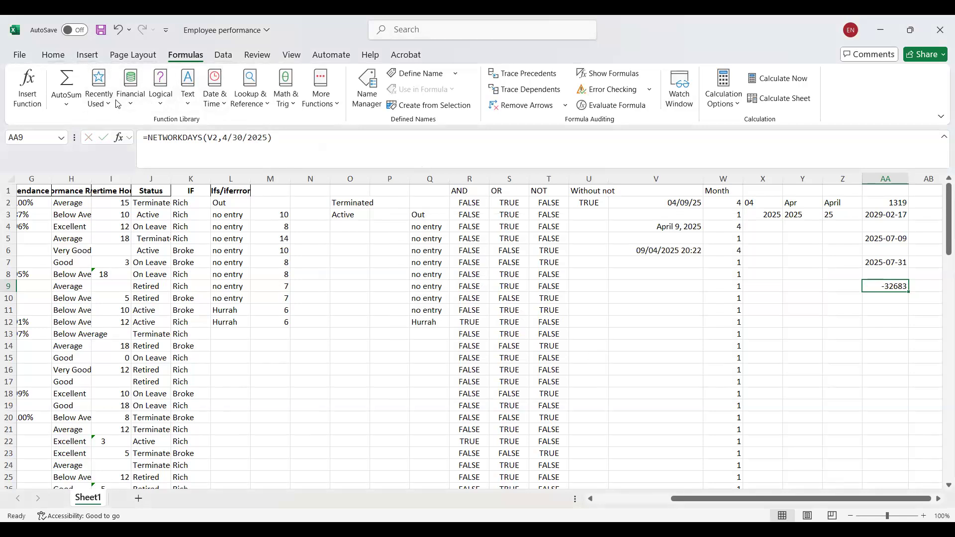
# Try the full year-month-day Date number format on AA9 and clear the cell's NETWORKDAYS formula.
pyautogui.click(55, 56)
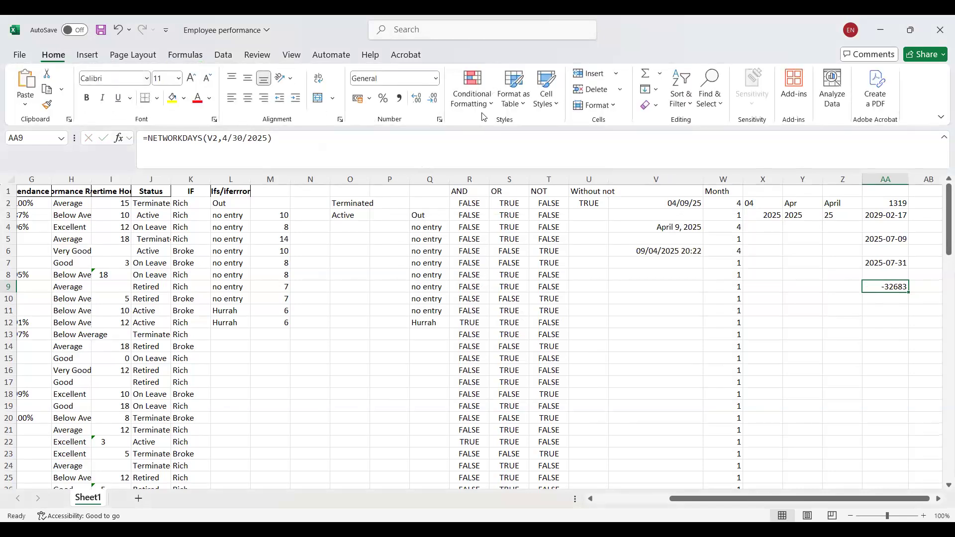
pyautogui.click(436, 77)
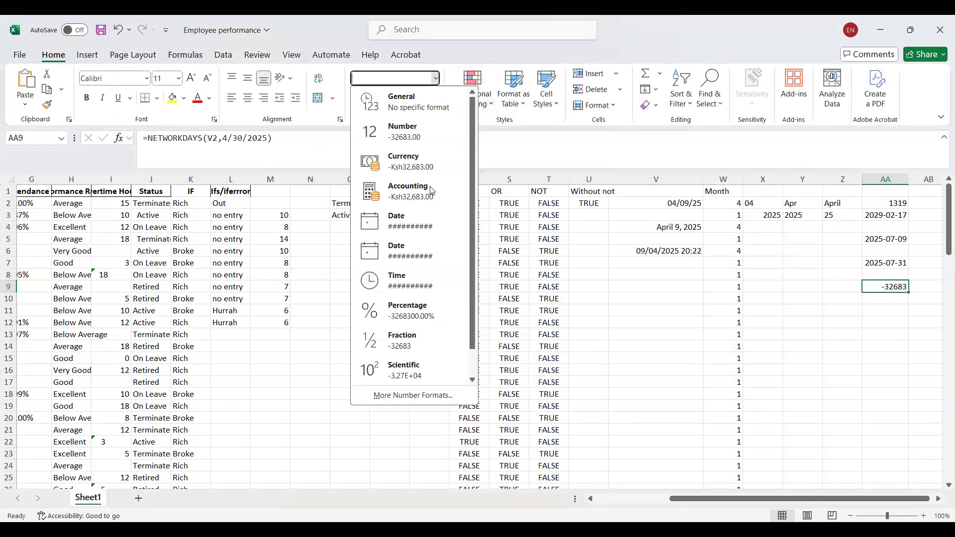
pyautogui.click(420, 232)
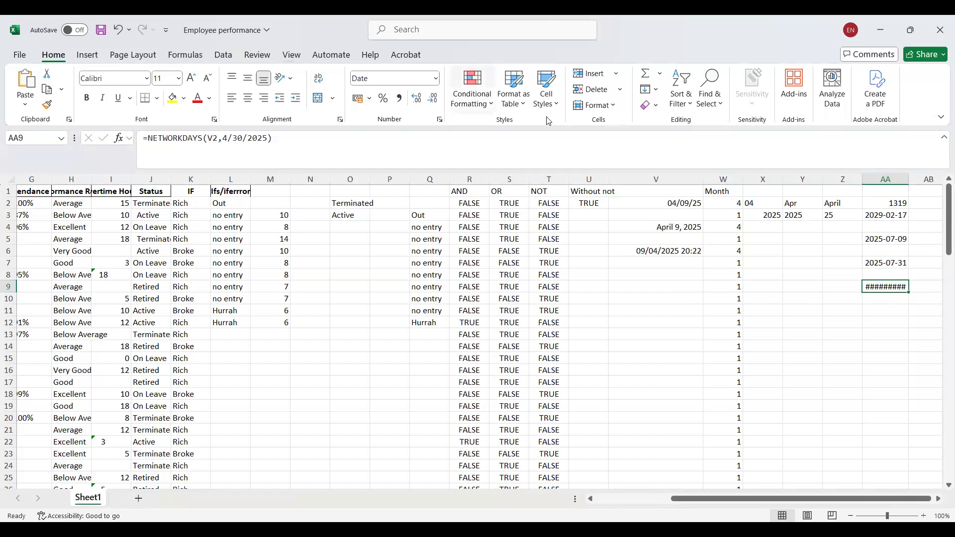
pyautogui.press('BackSpace')
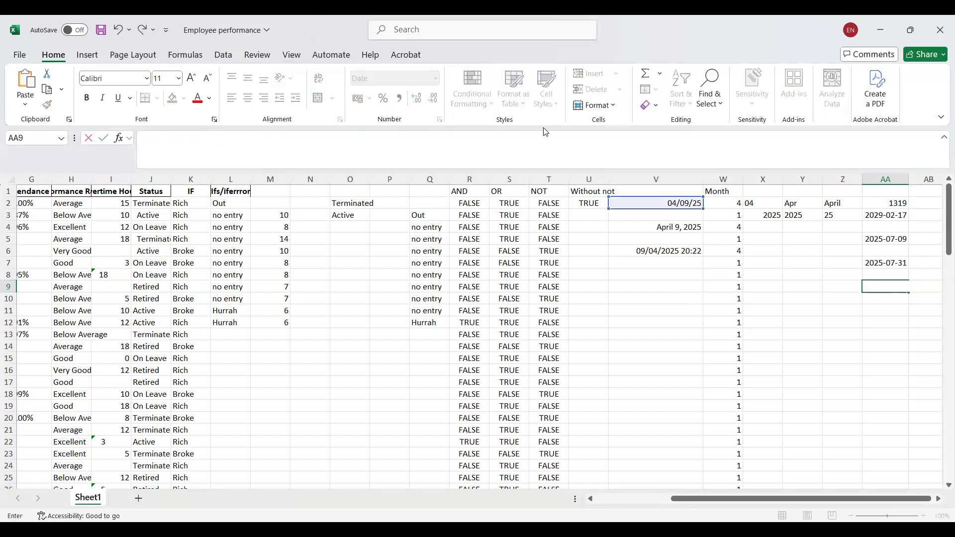
# Insert a WORKDAY function in AA10 with V2 as the start date and 14 days, leaving the holidays empty.
pyautogui.click(891, 298)
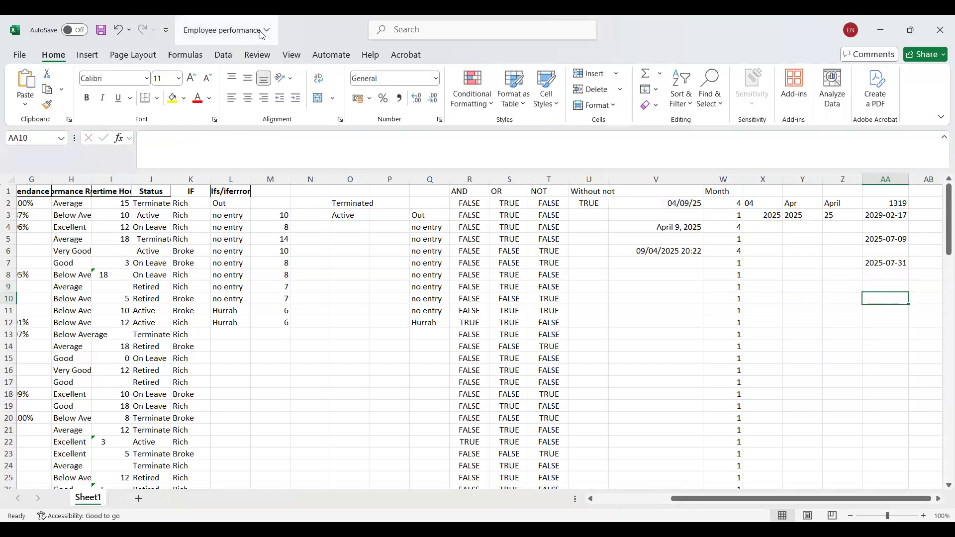
pyautogui.click(184, 55)
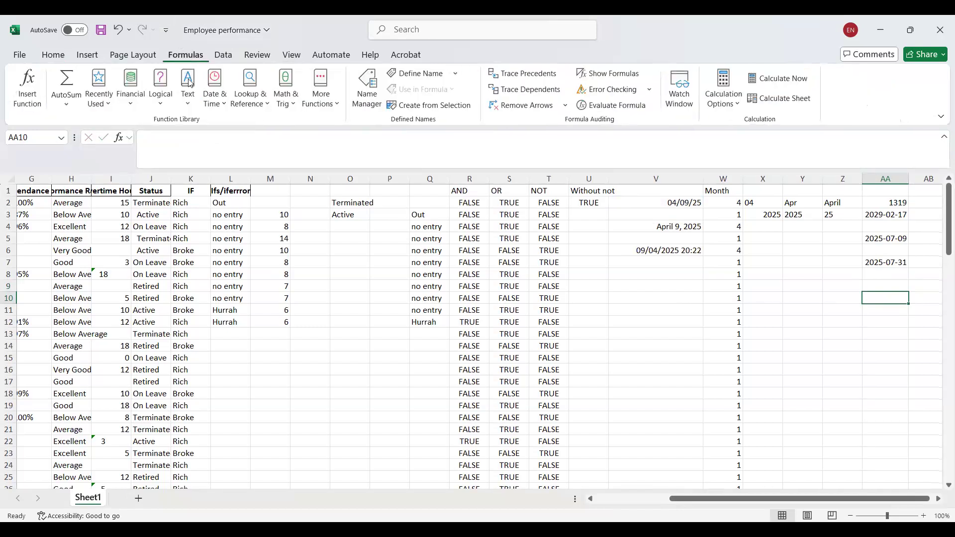
pyautogui.click(228, 106)
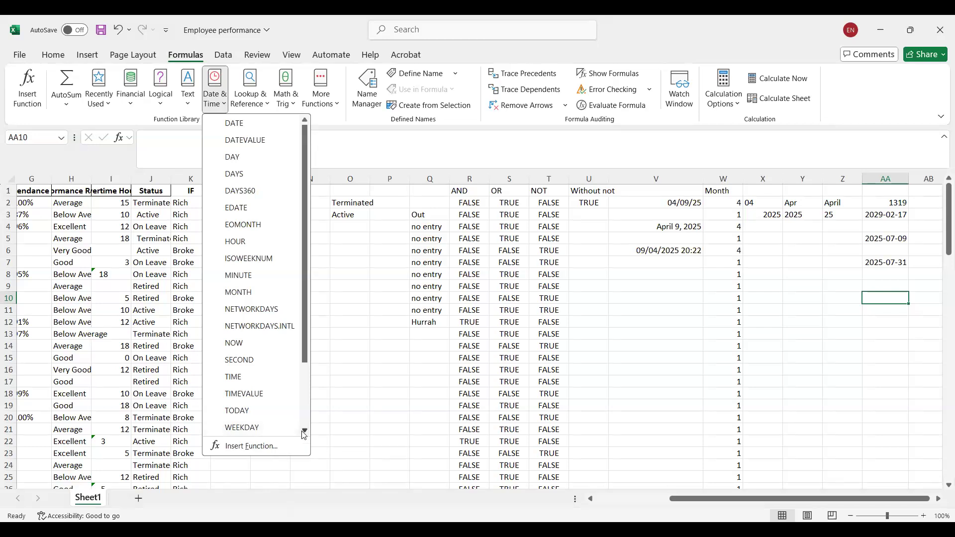
pyautogui.scroll(-5, 304, 434)
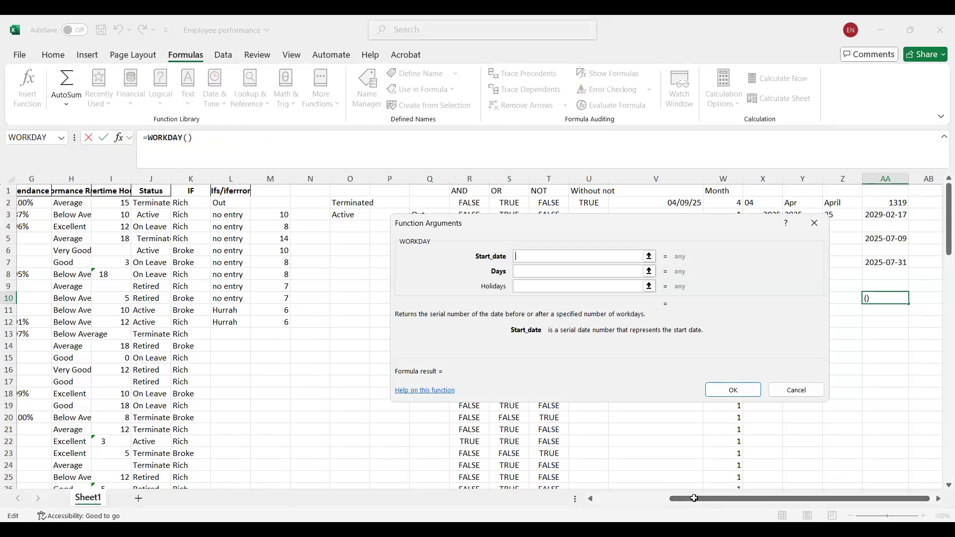
pyautogui.click(683, 204)
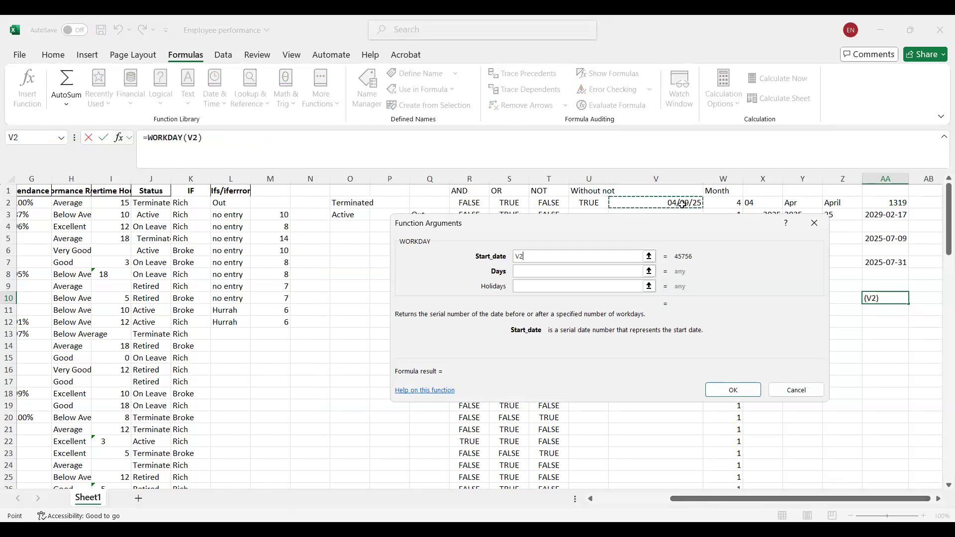
pyautogui.click(538, 272)
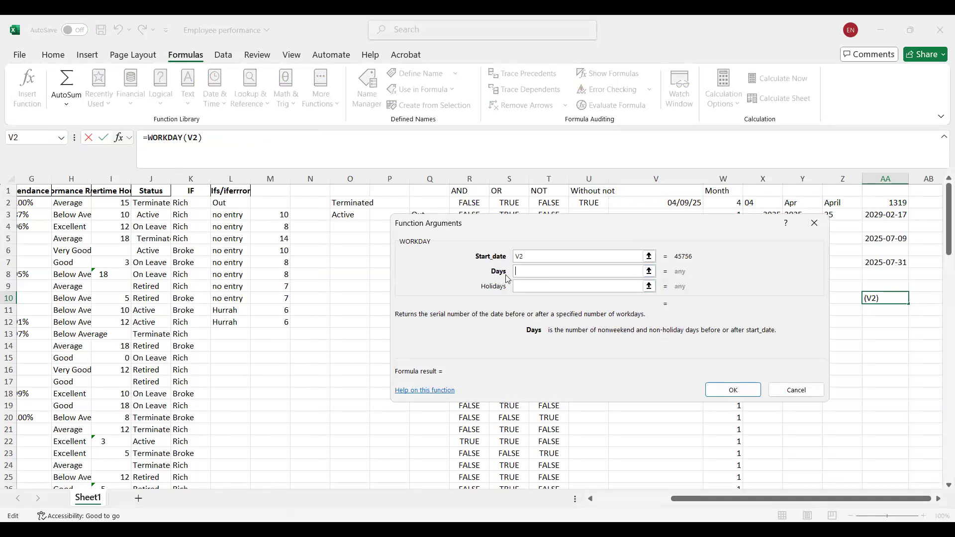
pyautogui.write('14')
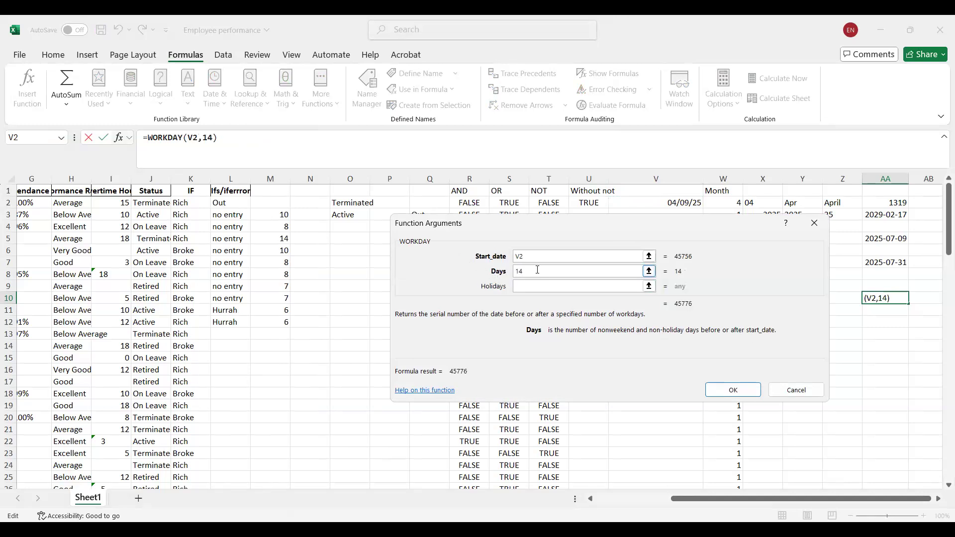
pyautogui.press('Tab')
pyautogui.press('Tab')
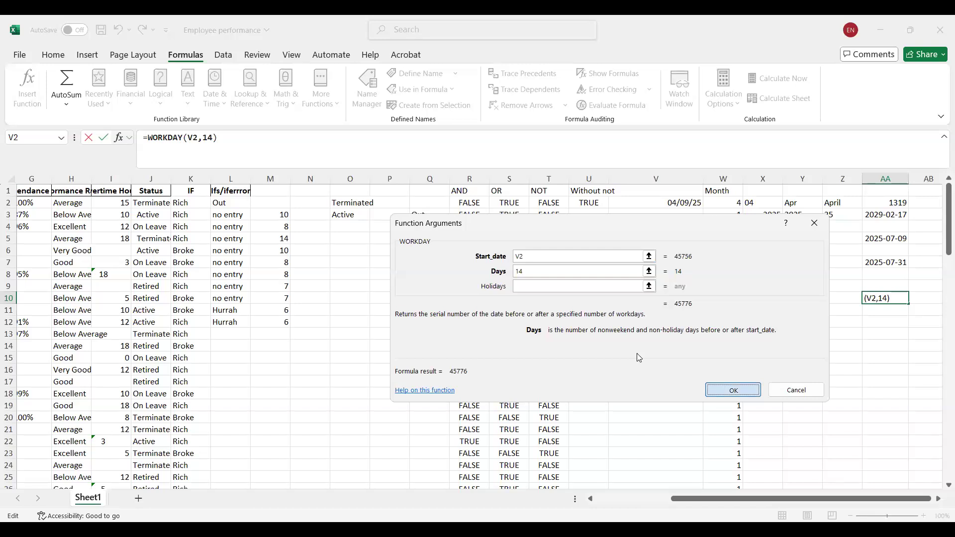
pyautogui.press('Return')
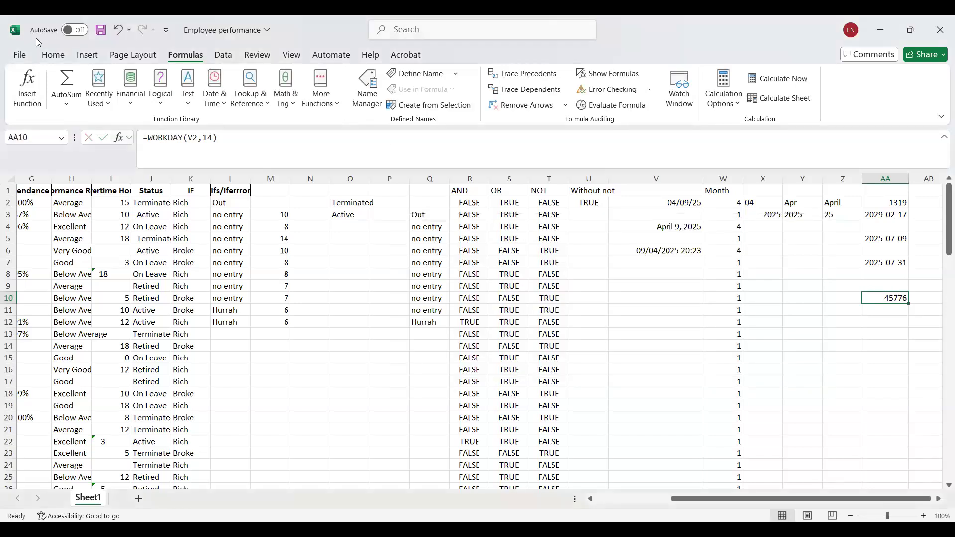
# Apply the full year-month-day Date number format to the WORKDAY result in AA10.
pyautogui.click(52, 53)
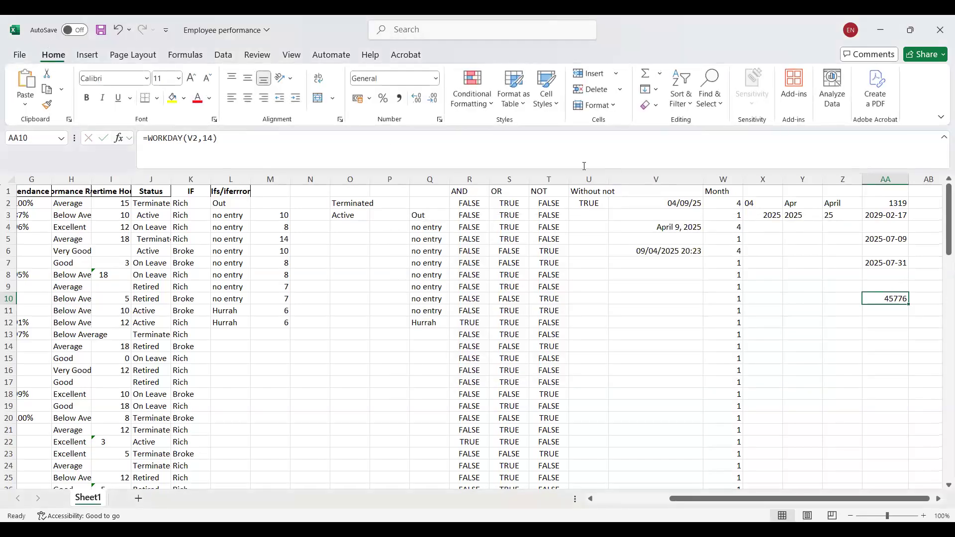
pyautogui.click(436, 78)
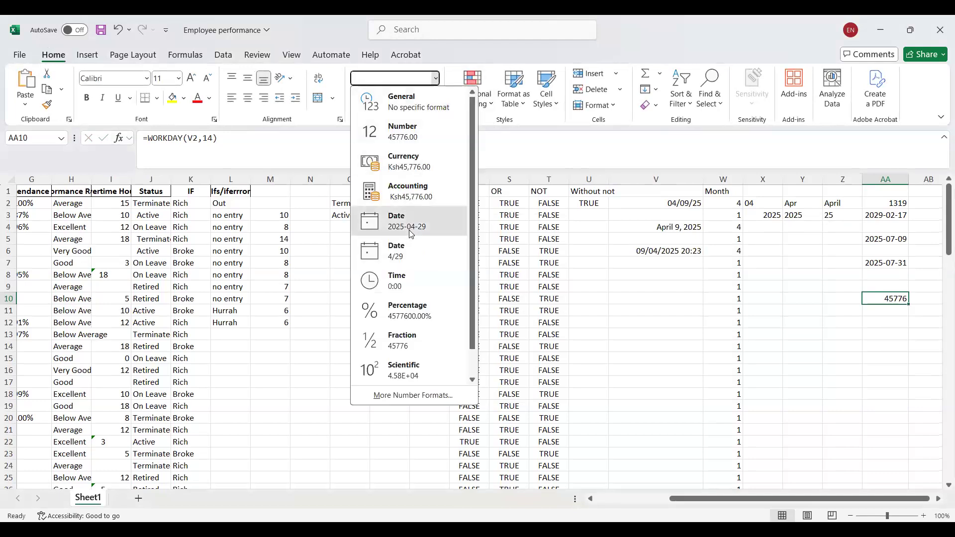
pyautogui.click(409, 229)
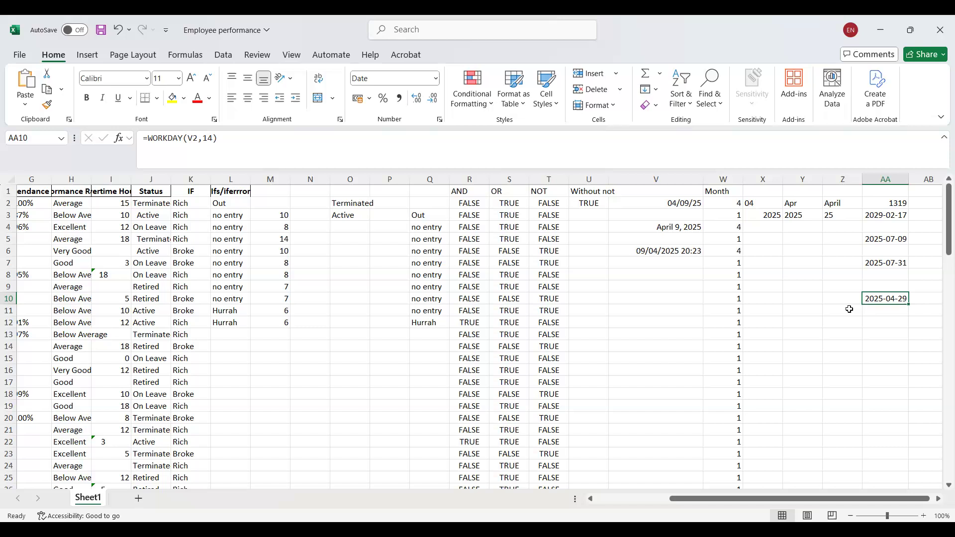
pyautogui.click(191, 62)
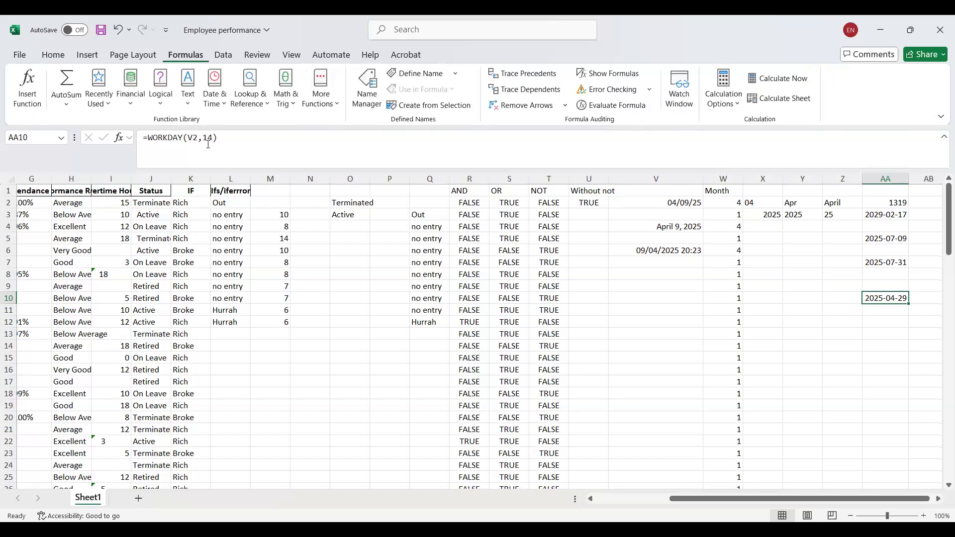
pyautogui.click(219, 99)
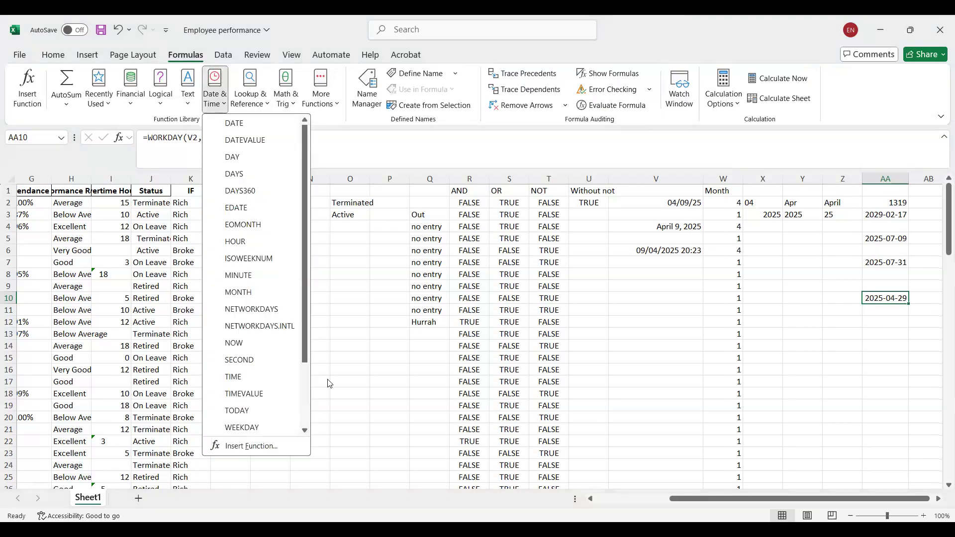
pyautogui.scroll(-2, 306, 348)
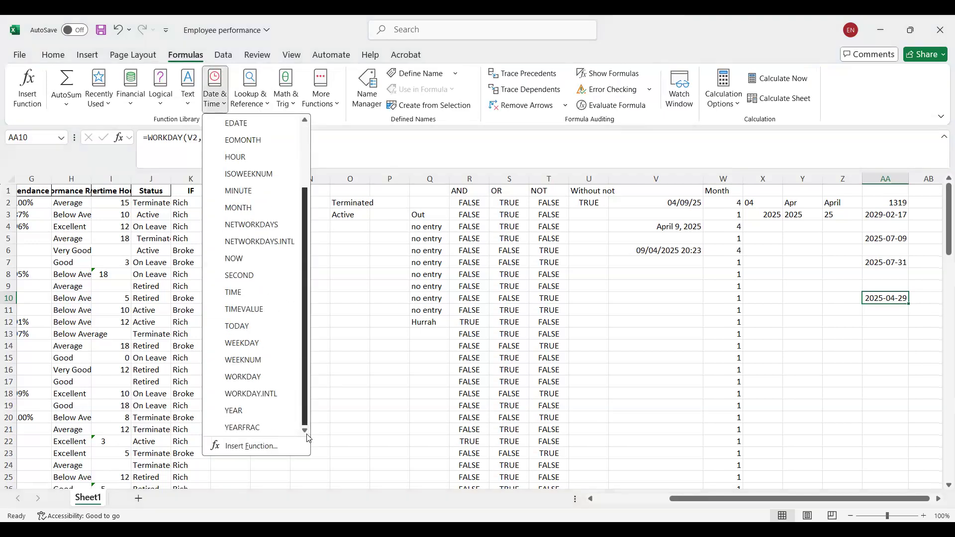
pyautogui.click(451, 157)
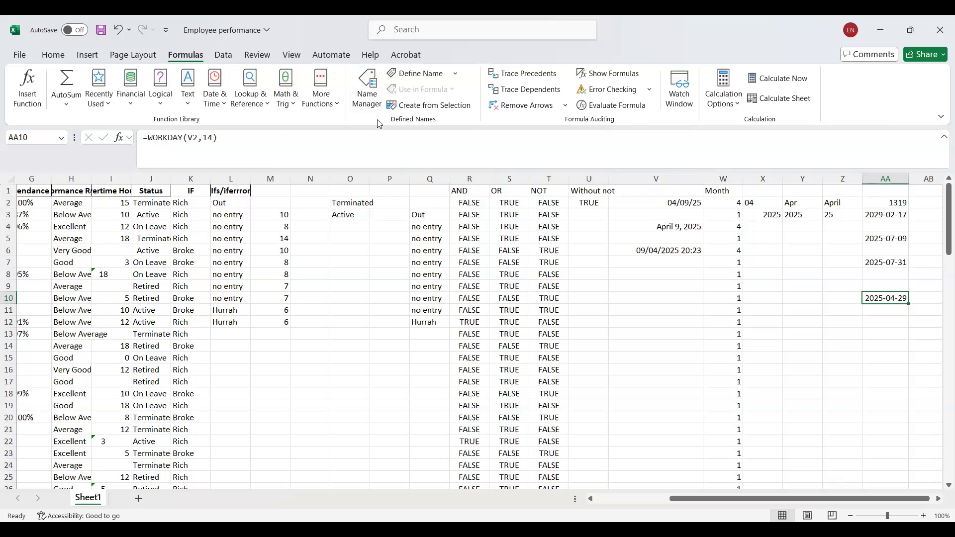
pyautogui.click(269, 106)
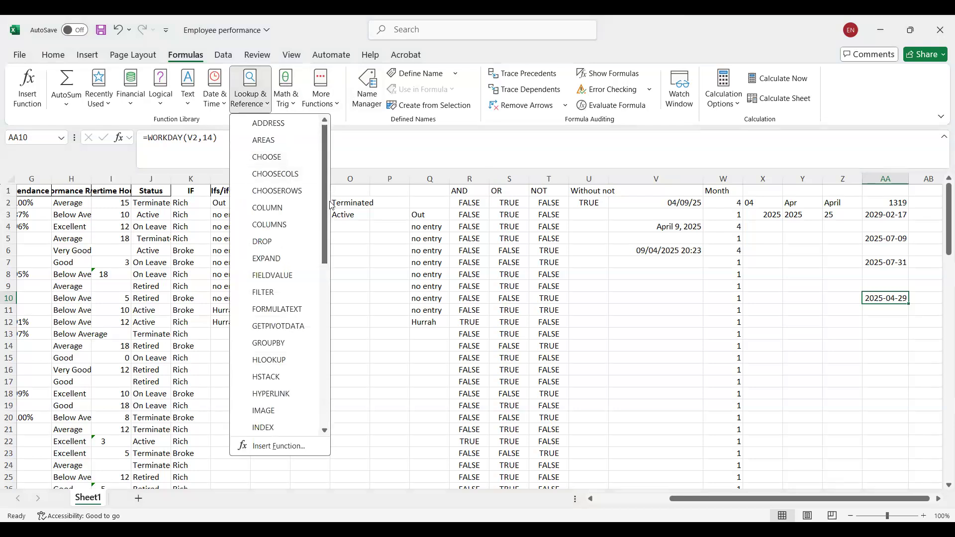
pyautogui.moveTo(326, 245); pyautogui.dragTo(347, 67)
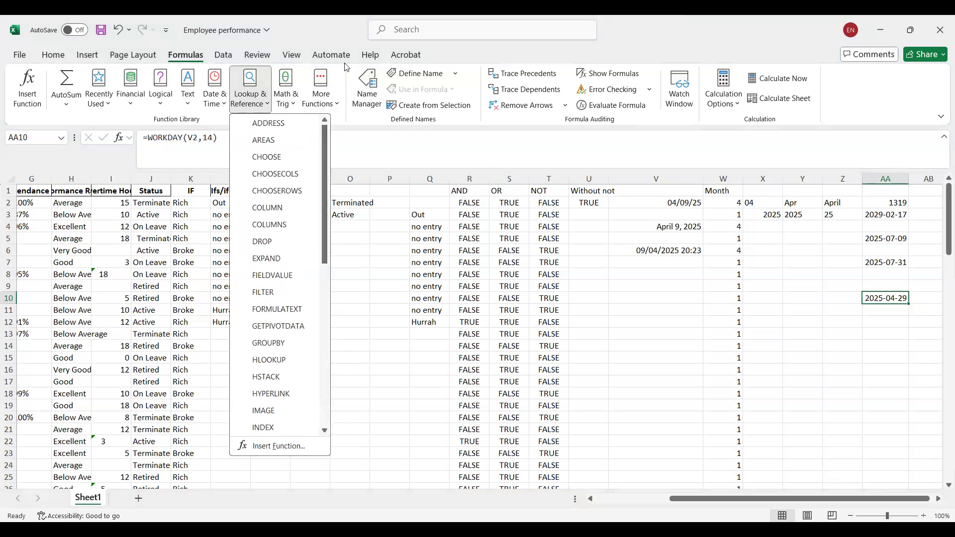
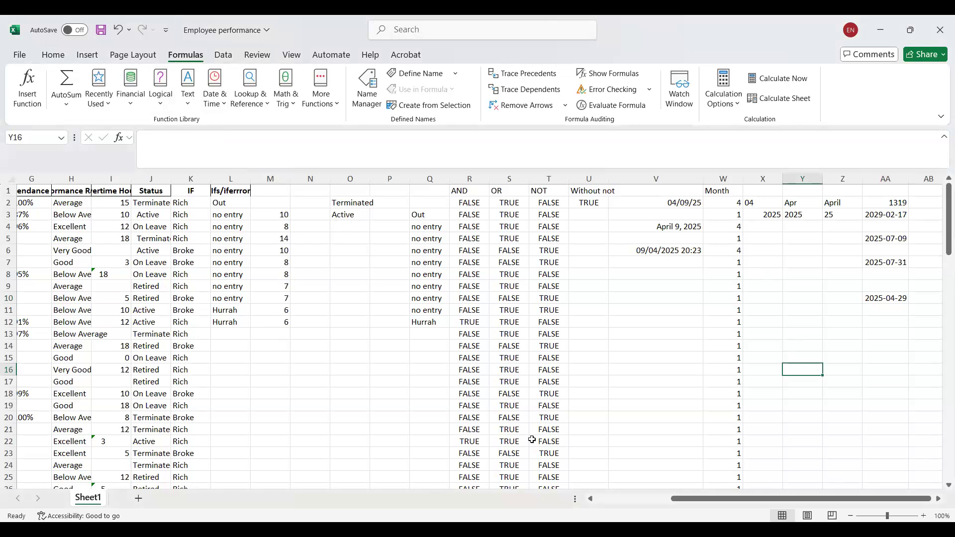
pyautogui.click(424, 343)
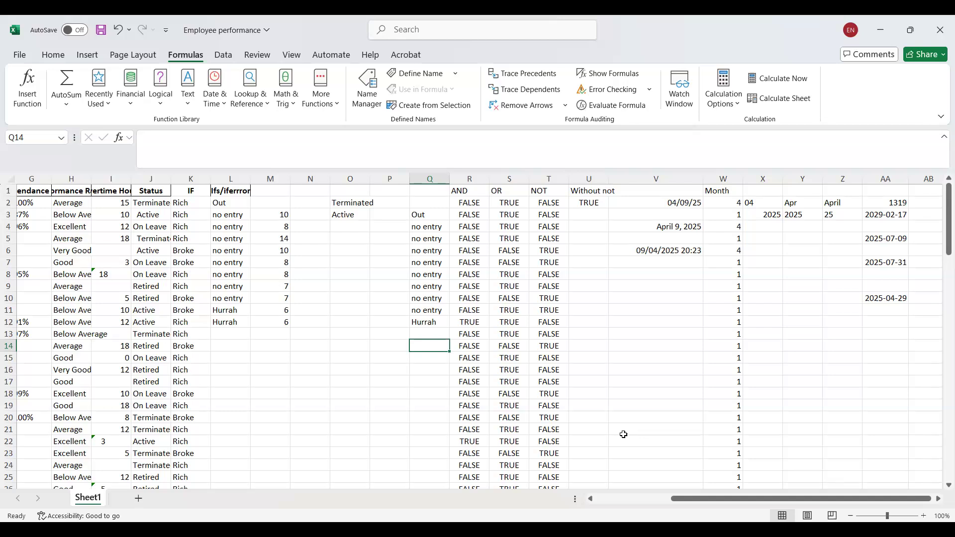
pyautogui.hotkey('alt', 'Tab')
pyautogui.click(264, 111)
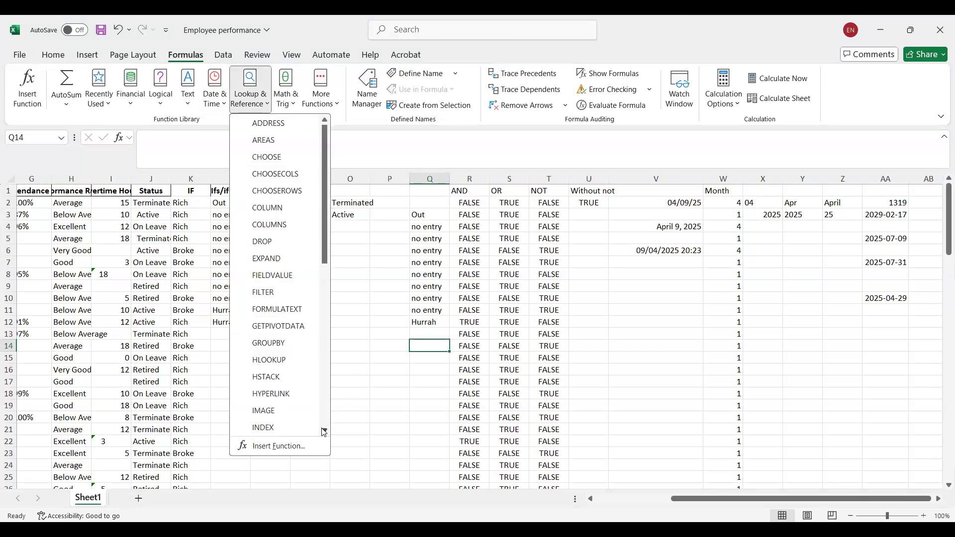
pyautogui.scroll(-4, 324, 432)
pyautogui.scroll(-3, 324, 432)
pyautogui.scroll(-1, 324, 432)
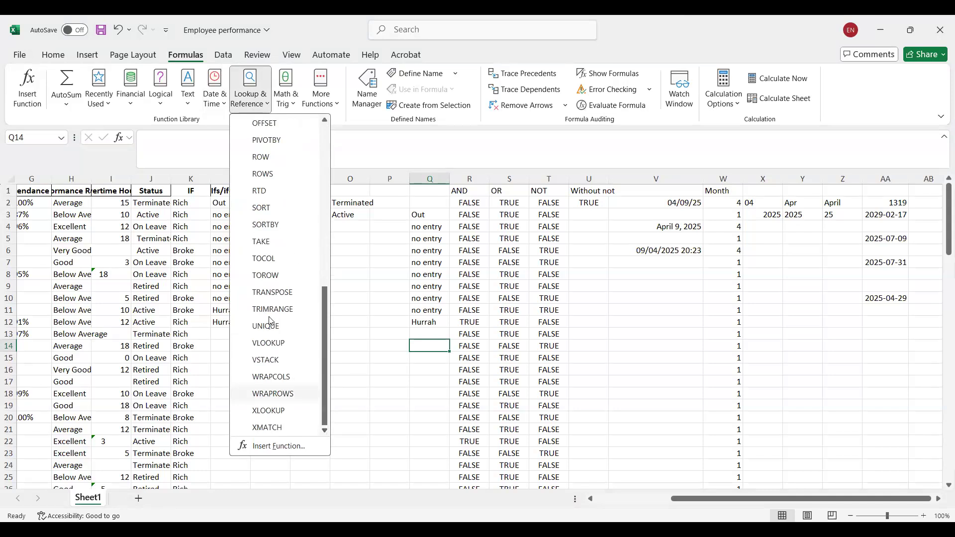
pyautogui.click(266, 343)
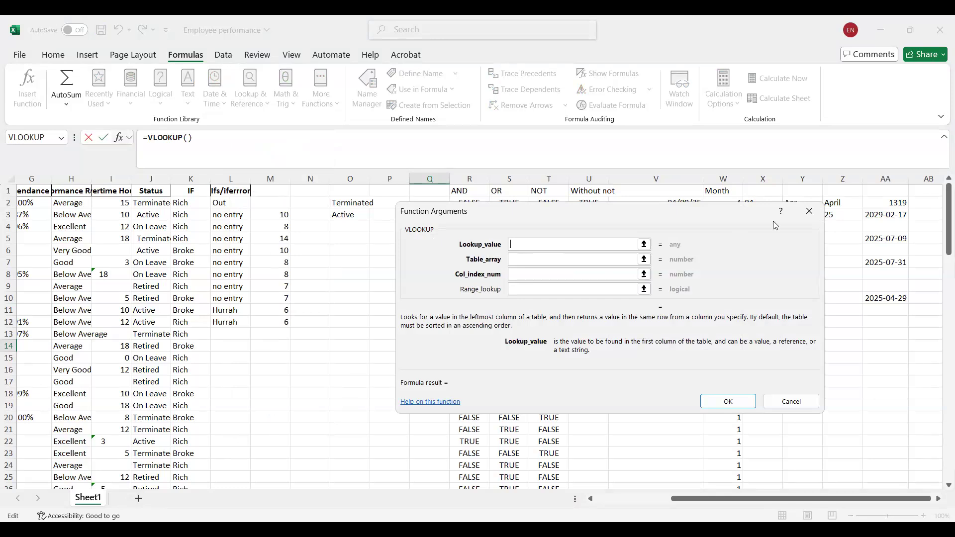
pyautogui.click(807, 211)
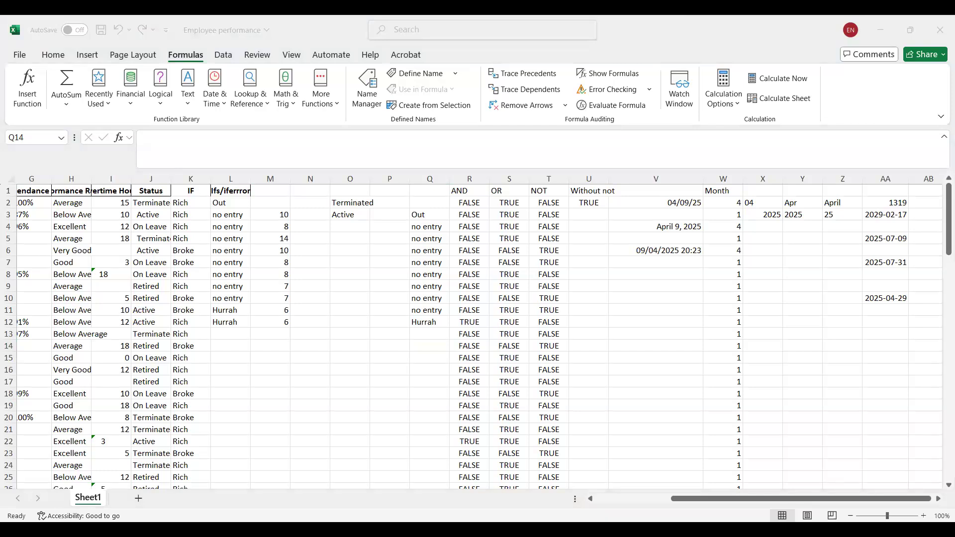
pyautogui.click(593, 193)
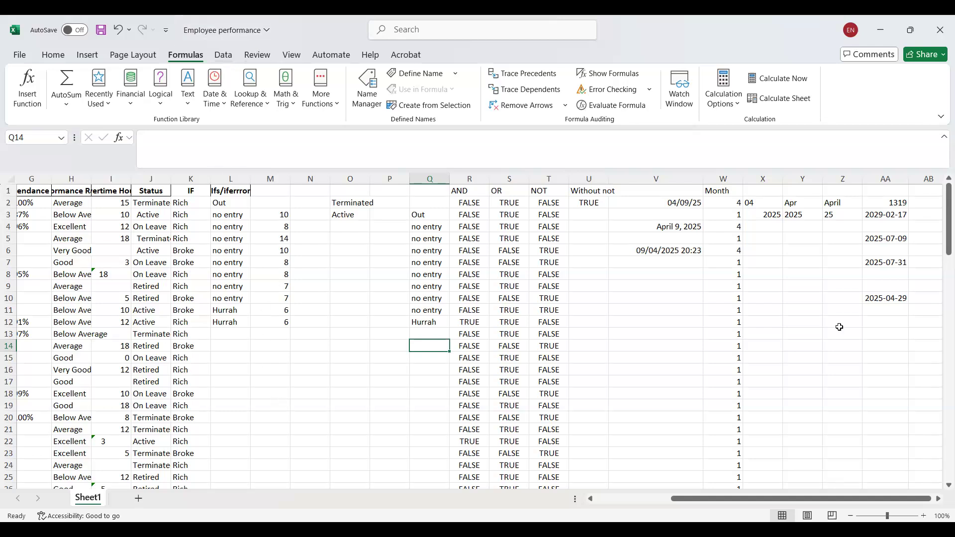
pyautogui.click(796, 338)
pyautogui.hotkey('shift', 'Down')
pyautogui.hotkey('shift', 'Down')
pyautogui.hotkey('shift', 'Down')
pyautogui.hotkey('shift', 'Down')
pyautogui.hotkey('shift', 'Right')
pyautogui.hotkey('shift', 'Right')
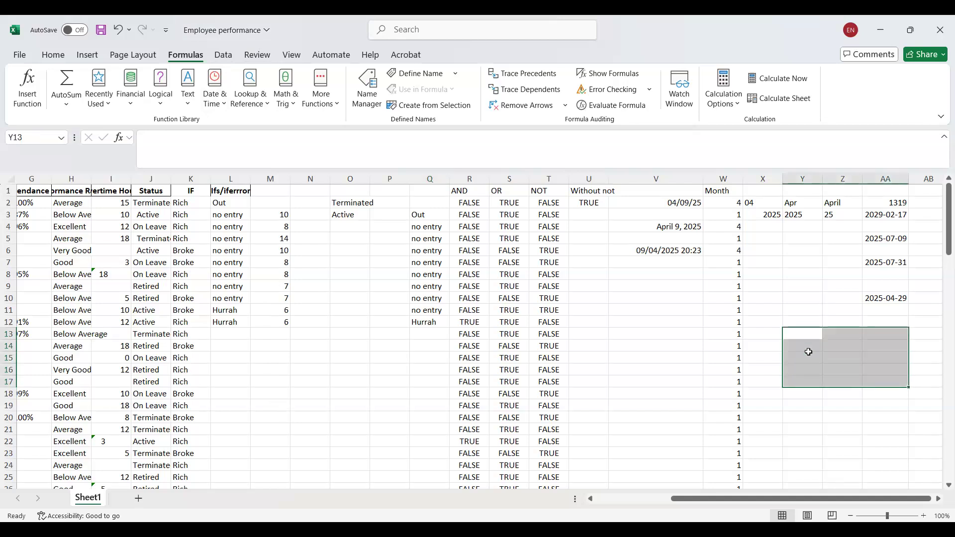
pyautogui.click(802, 337)
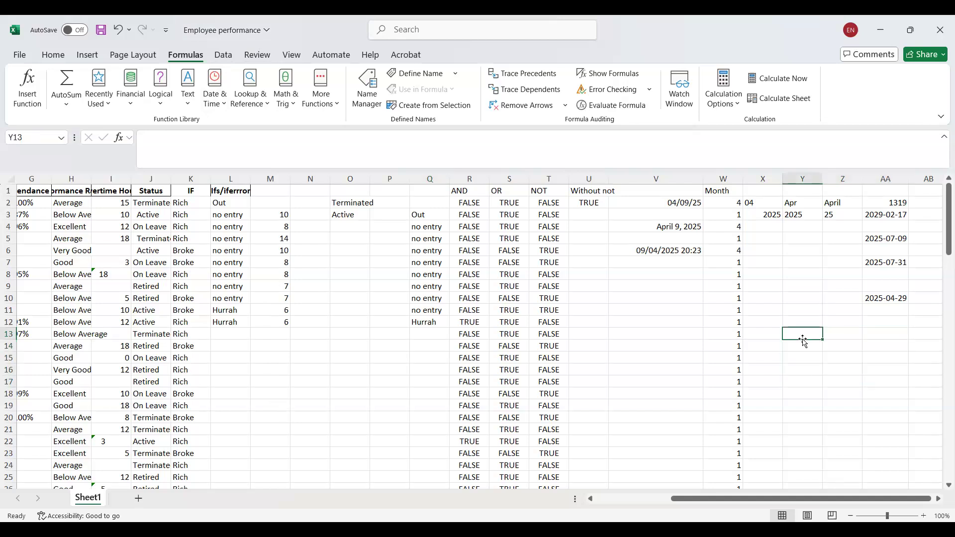
pyautogui.doubleClick(793, 334)
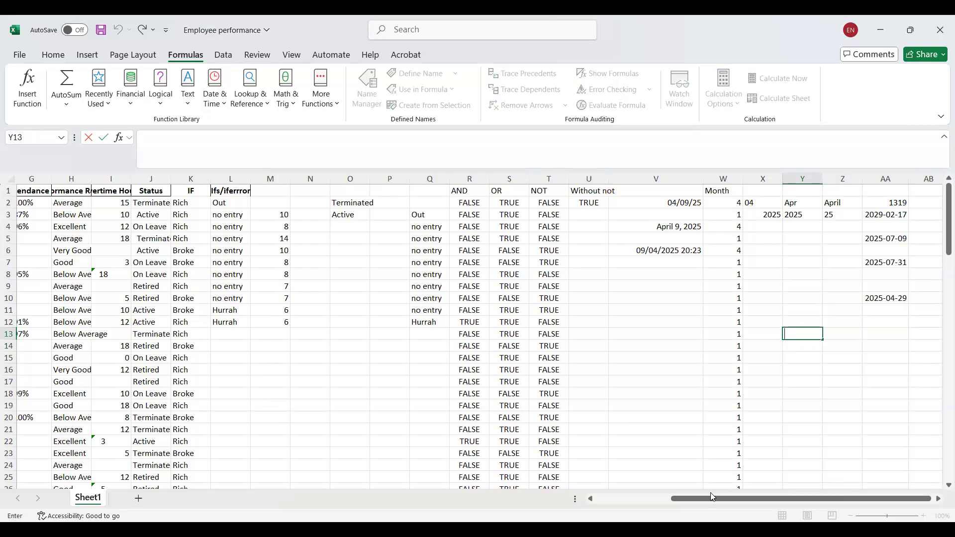
# Copy the employee ID from A13 into Z16 as a lookup value.
pyautogui.moveTo(686, 504); pyautogui.dragTo(540, 509)
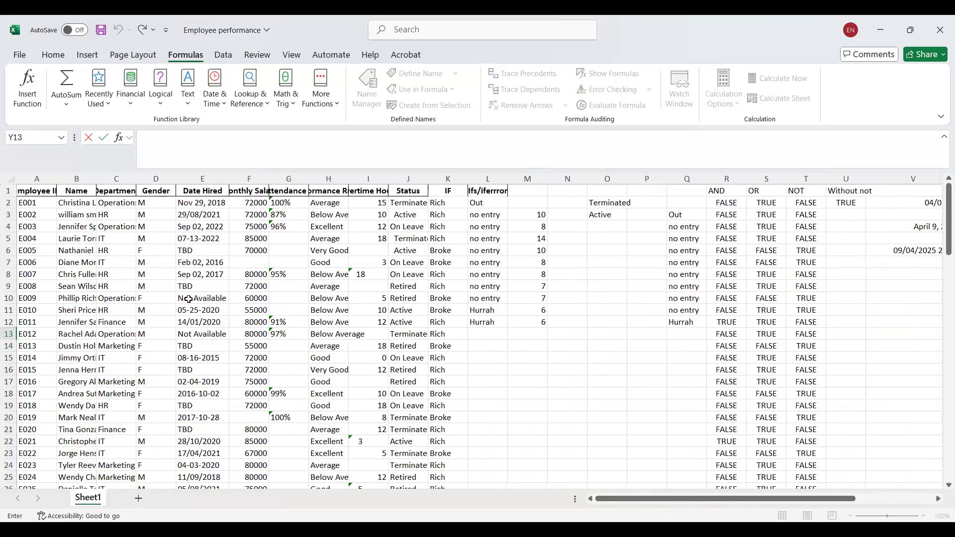
pyautogui.click(22, 337)
pyautogui.hotkey('ctrl', 'c')
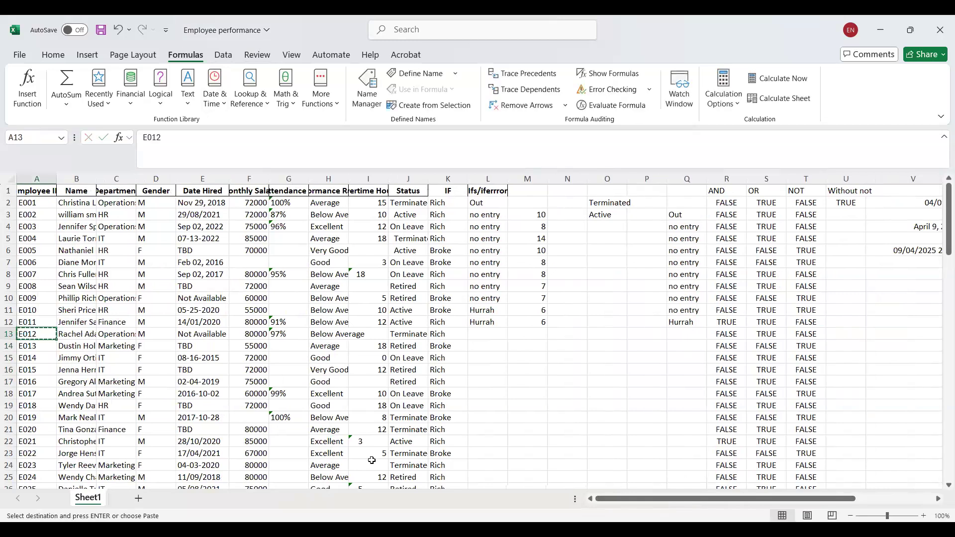
pyautogui.moveTo(689, 501); pyautogui.dragTo(773, 504)
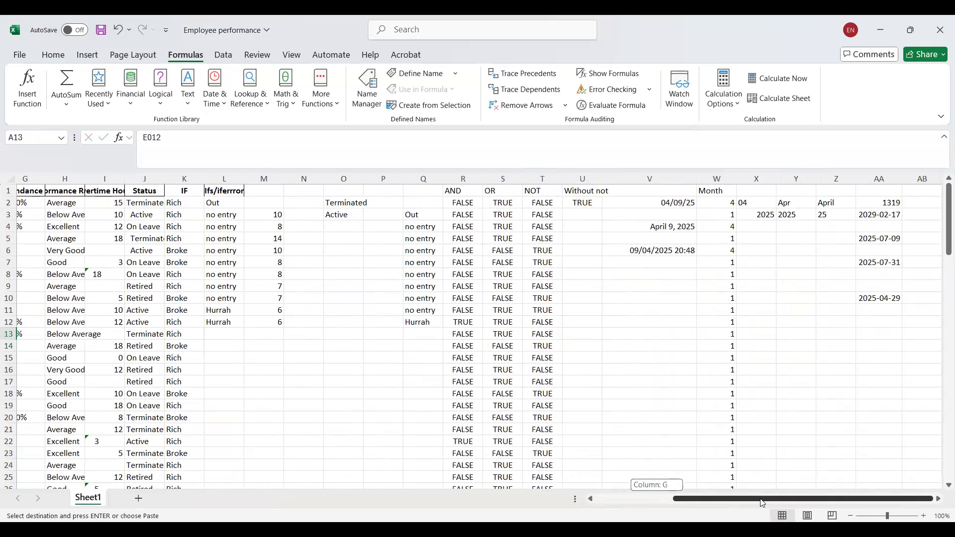
pyautogui.click(836, 371)
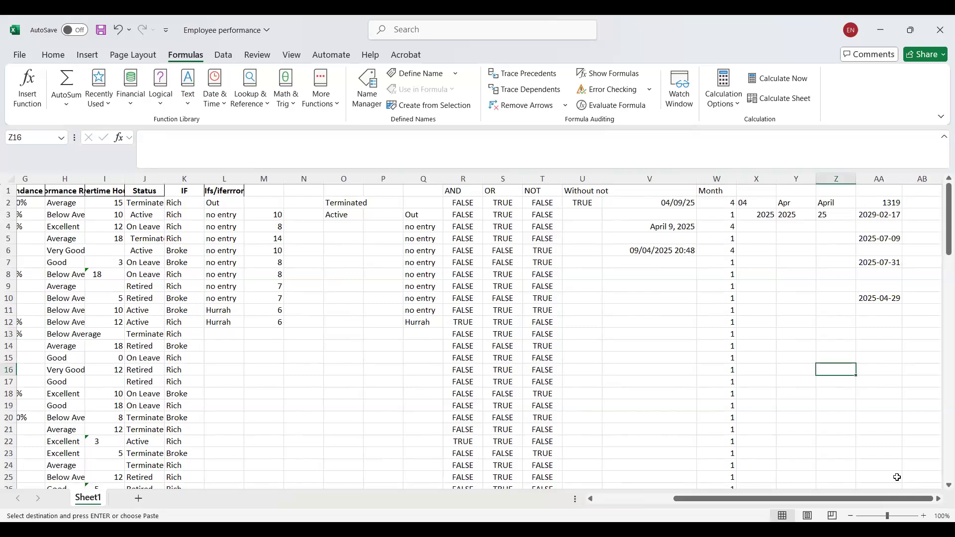
pyautogui.hotkey('ctrl', 'v')
pyautogui.press('Down')
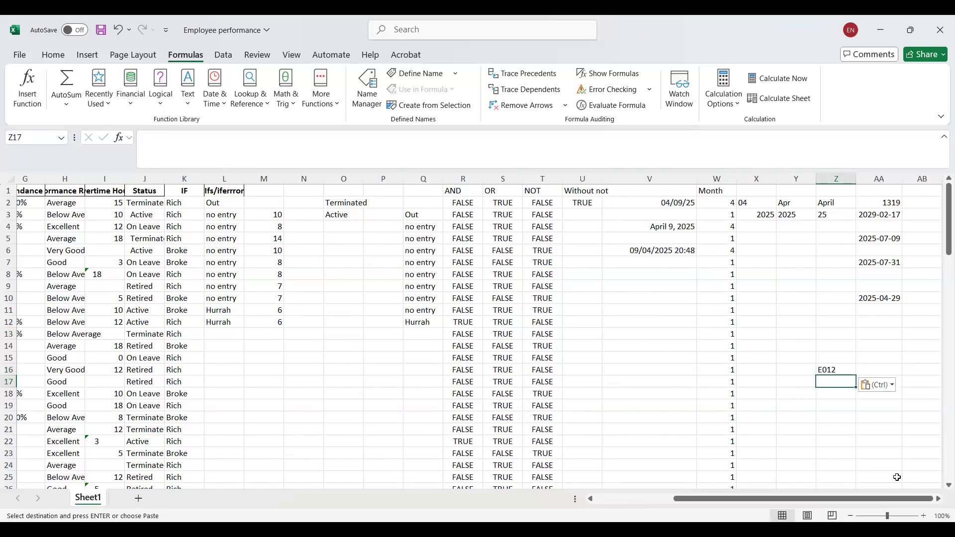
# Paste the copied employee ID into Z17 and change its last digit to 3.
pyautogui.hotkey('ctrl', 'v')
pyautogui.press('Escape')
pyautogui.press('F2')
pyautogui.press('BackSpace')
pyautogui.write('3')
pyautogui.press('Tab')
# Enter the heading Status in AA15, above the lookup result cells.
pyautogui.press('Up')
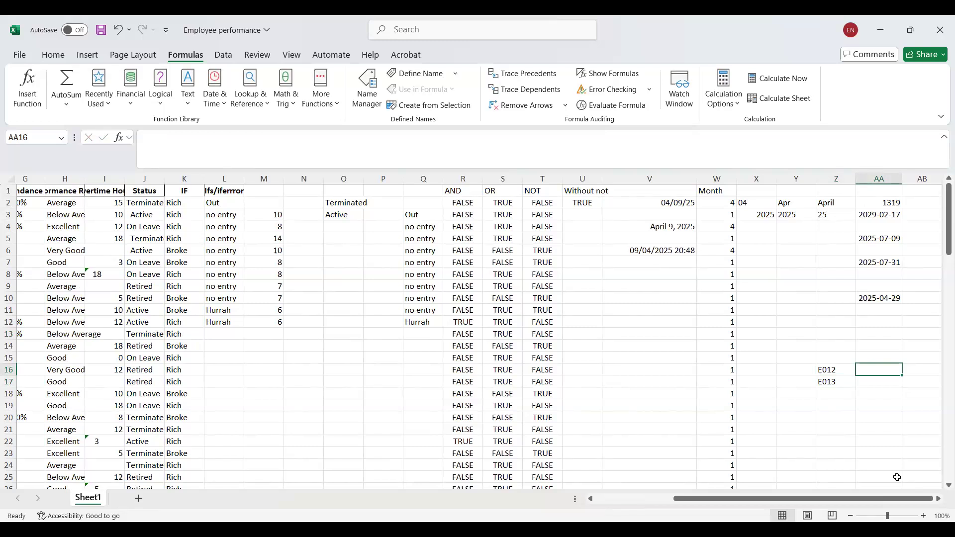
pyautogui.press('Up')
pyautogui.write('Sat')
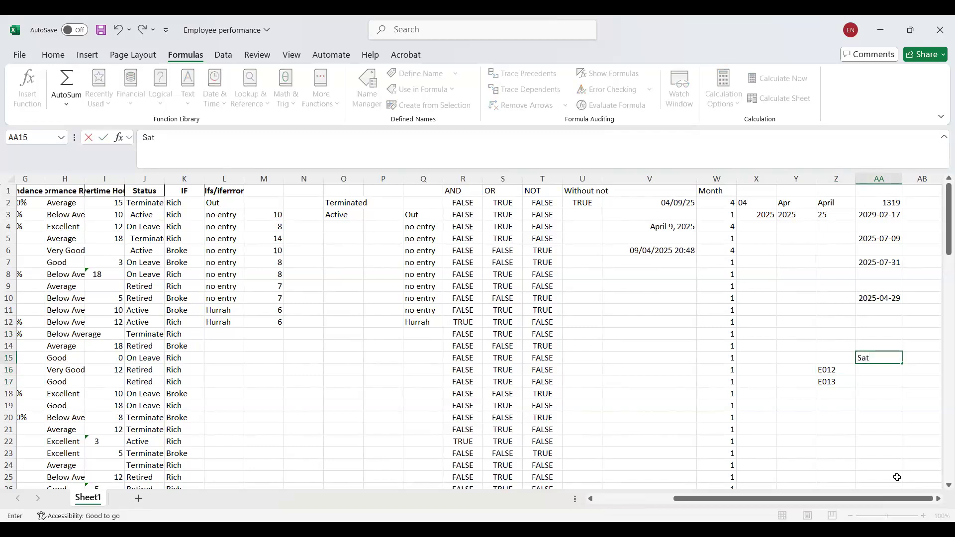
pyautogui.press('BackSpace')
pyautogui.press('BackSpace')
pyautogui.write('tatus')
pyautogui.press('Return')
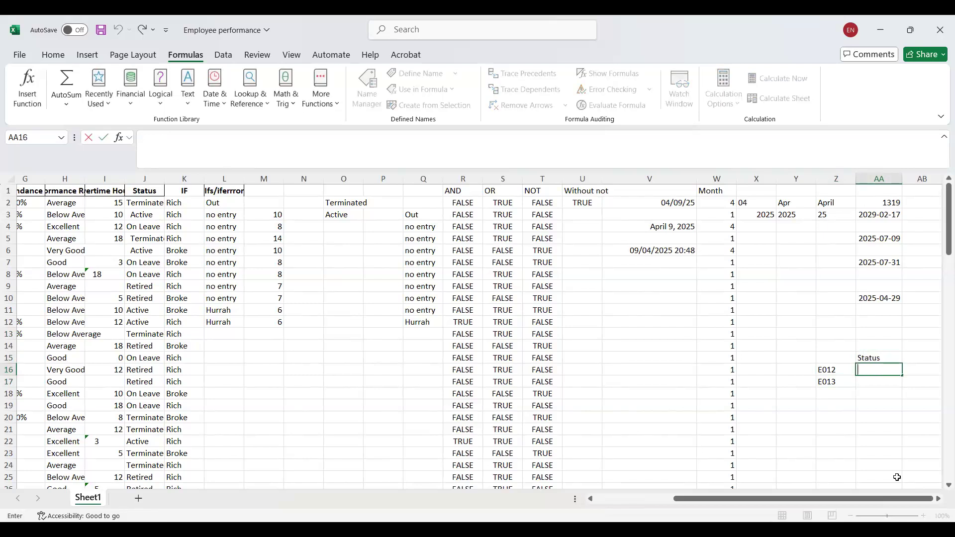
# Start a VLOOKUP formula in AA16 with Z16 as the lookup value.
pyautogui.write('=v')
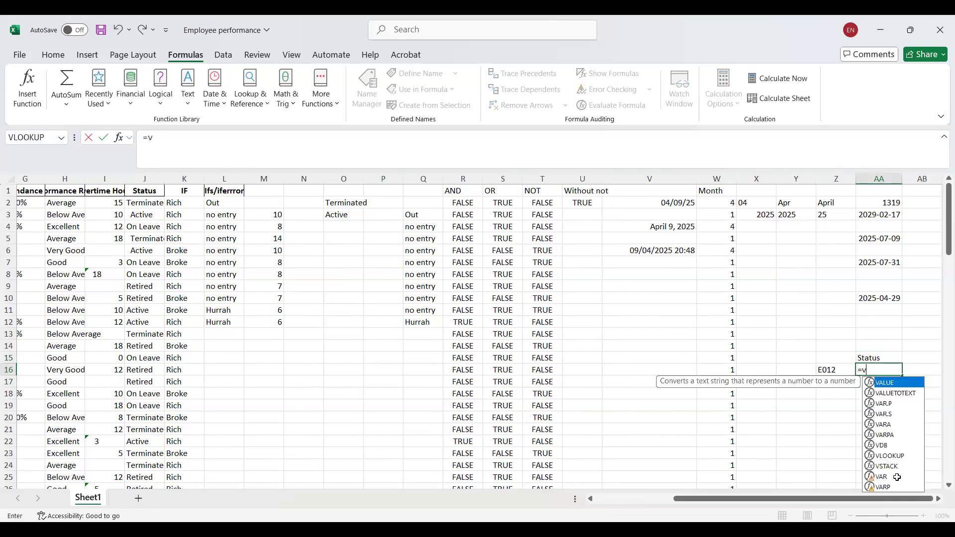
pyautogui.write('loo')
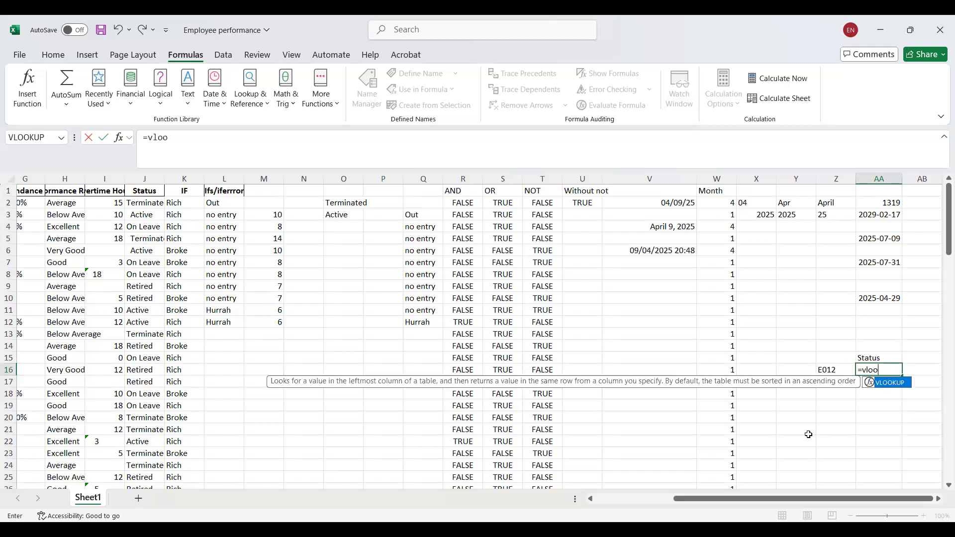
pyautogui.press('Tab')
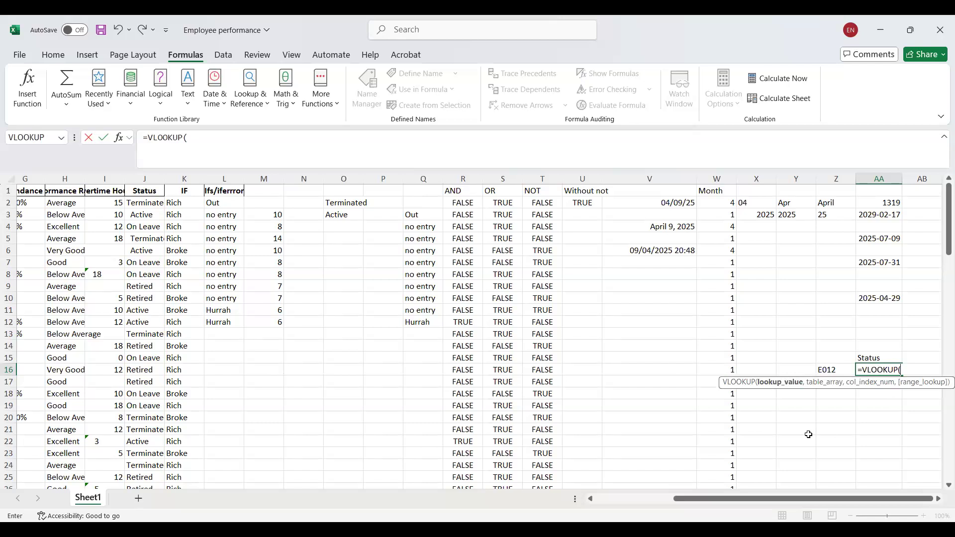
pyautogui.click(809, 435)
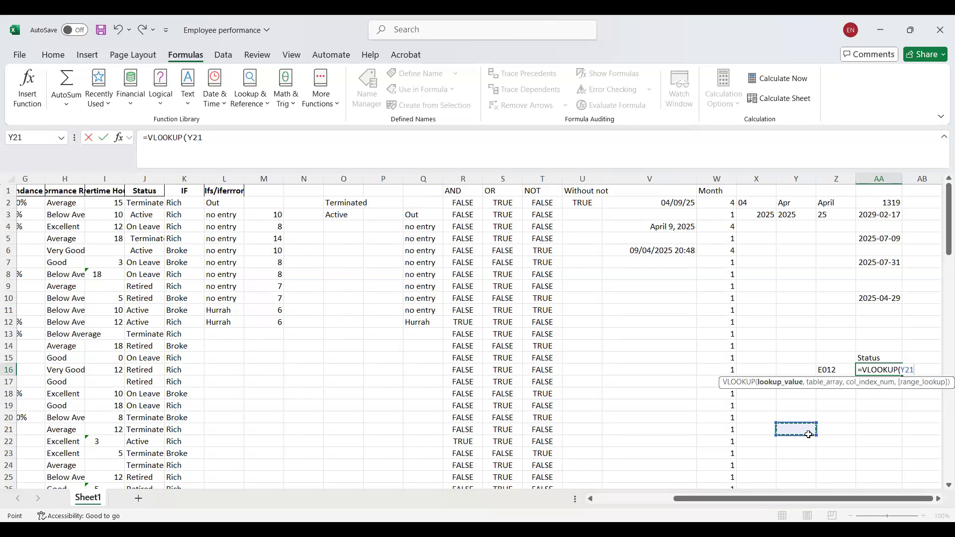
pyautogui.press('BackSpace')
pyautogui.press('BackSpace')
pyautogui.press('BackSpace')
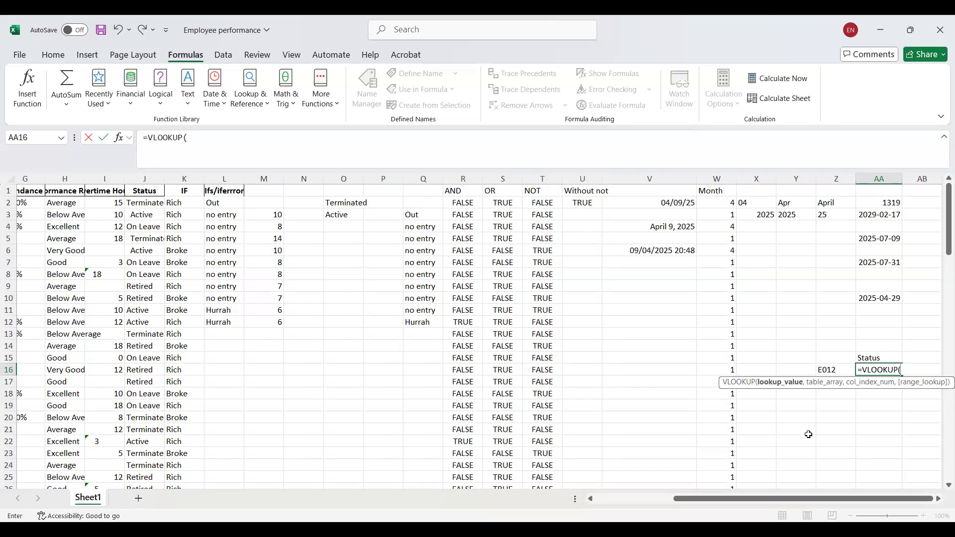
pyautogui.press('Left')
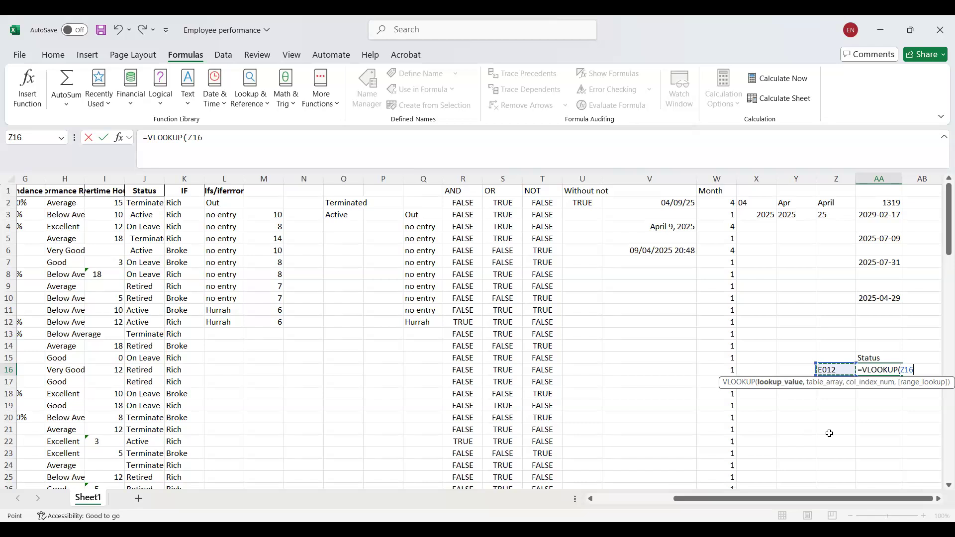
pyautogui.write(',')
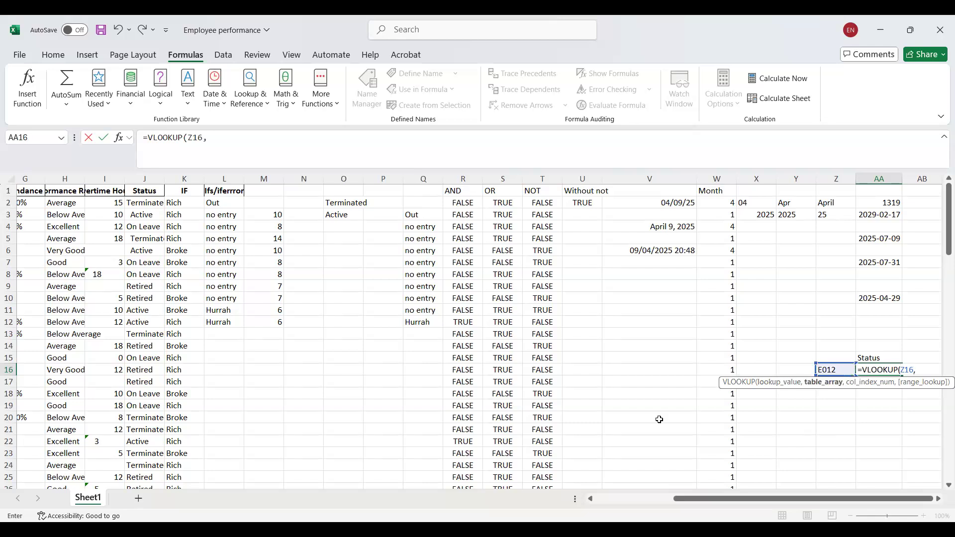
# Select the employee table A1:J101 as the table array for the formula in AA16.
pyautogui.click(7, 178)
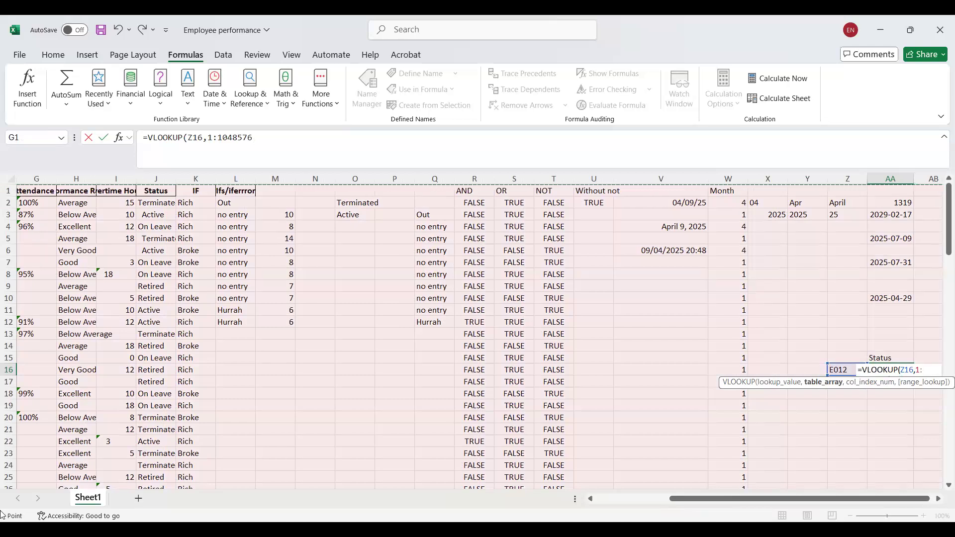
pyautogui.moveTo(683, 501); pyautogui.dragTo(547, 481)
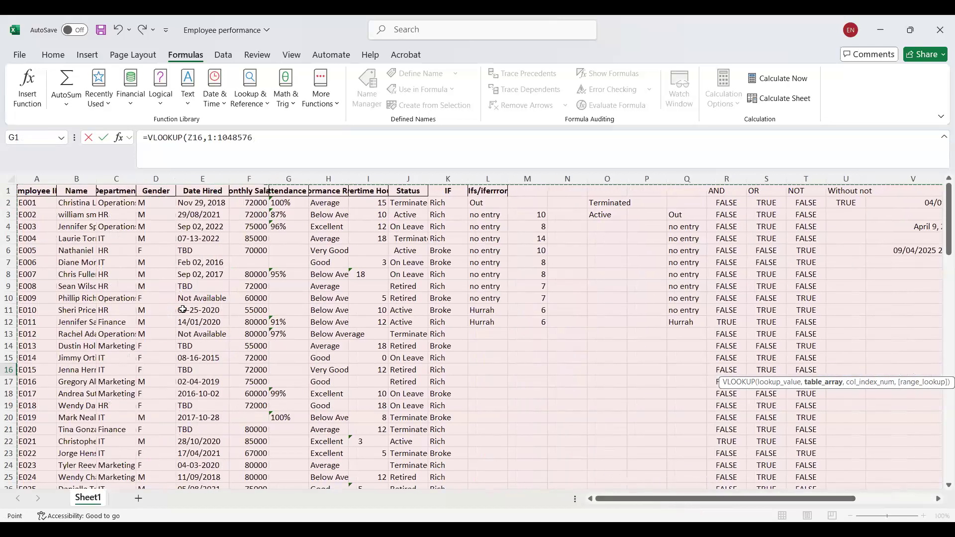
pyautogui.click(23, 193)
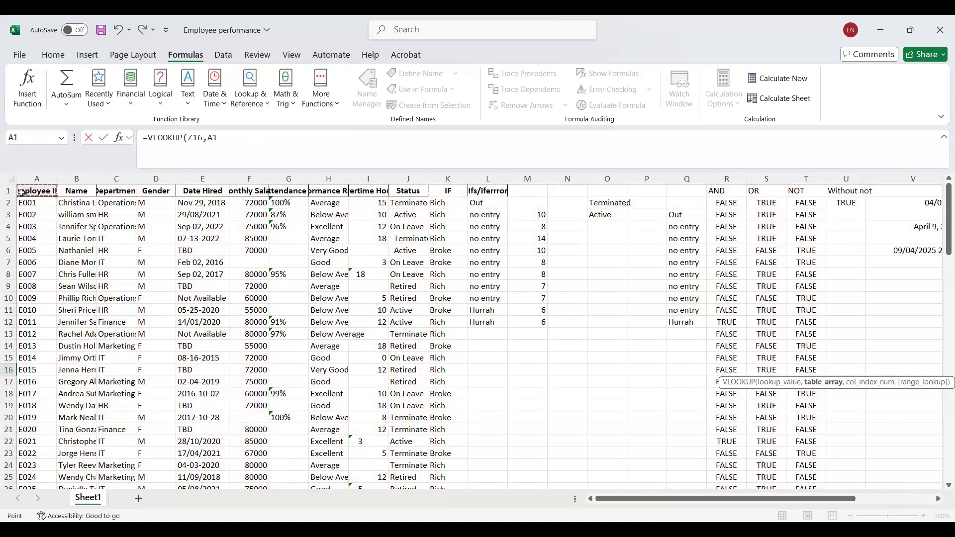
pyautogui.moveTo(768, 501); pyautogui.dragTo(622, 500)
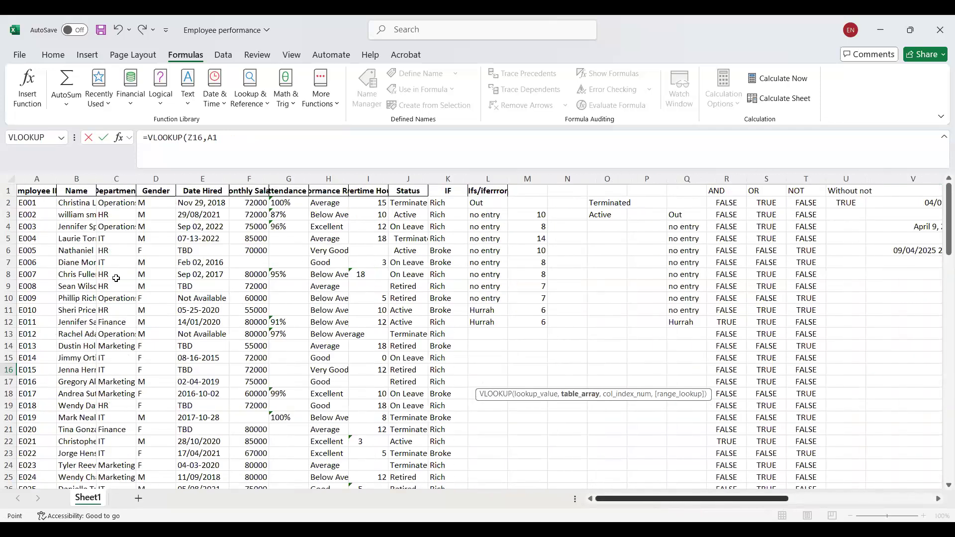
pyautogui.click(22, 192)
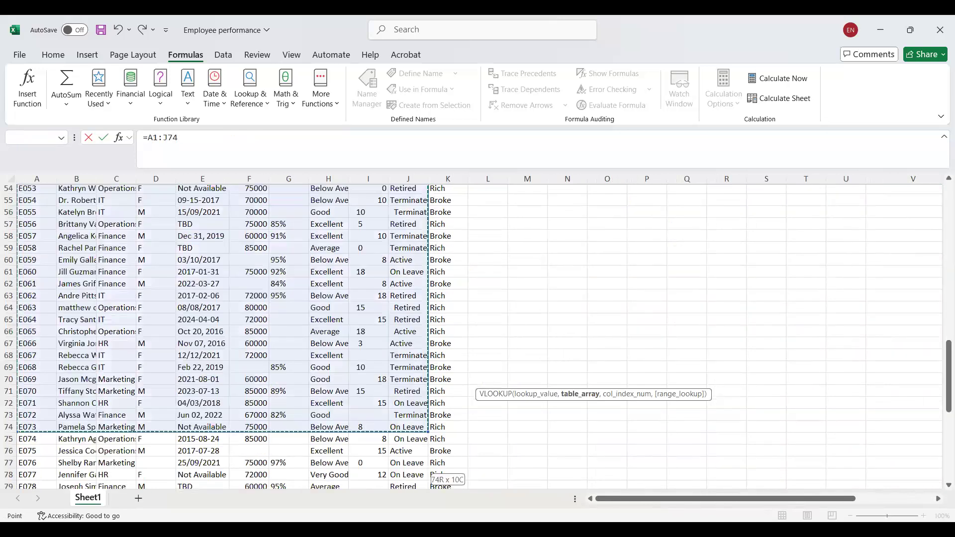
pyautogui.moveTo(393, 513); pyautogui.dragTo(393, 482)
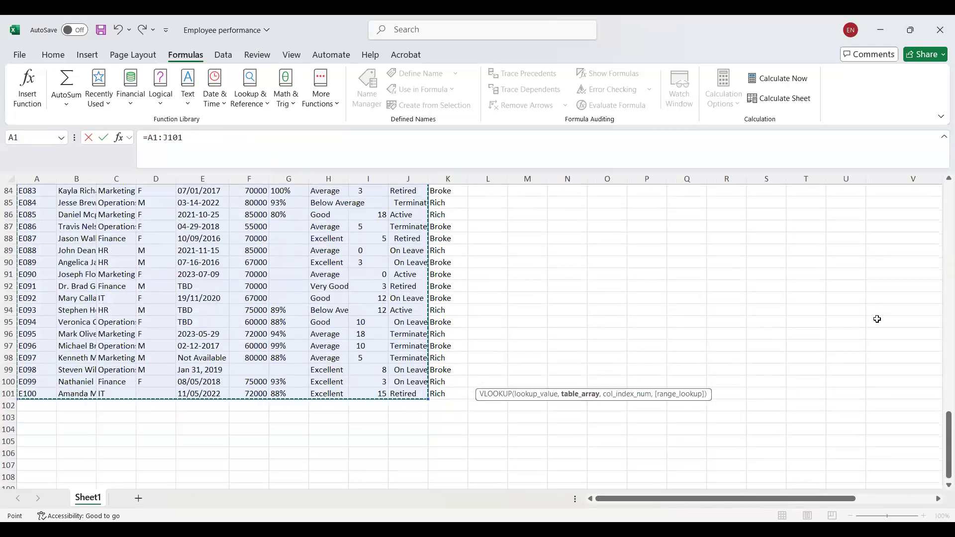
# Try to rebuild the formula in AA16 as a VLOOKUP with Z16 as lookup value and A1:J101 as table array.
pyautogui.moveTo(848, 499); pyautogui.dragTo(929, 505)
pyautogui.moveTo(948, 465); pyautogui.dragTo(900, 256)
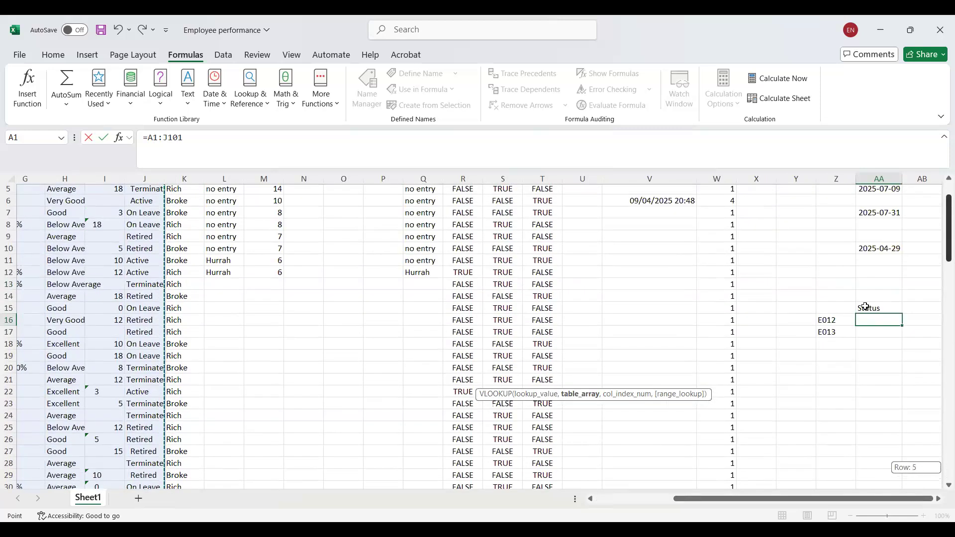
pyautogui.click(888, 318)
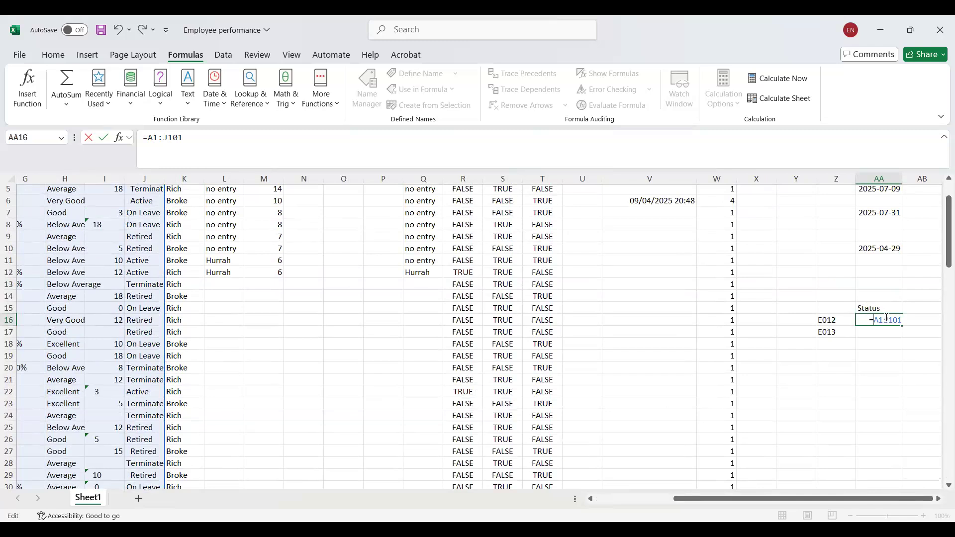
pyautogui.write('V')
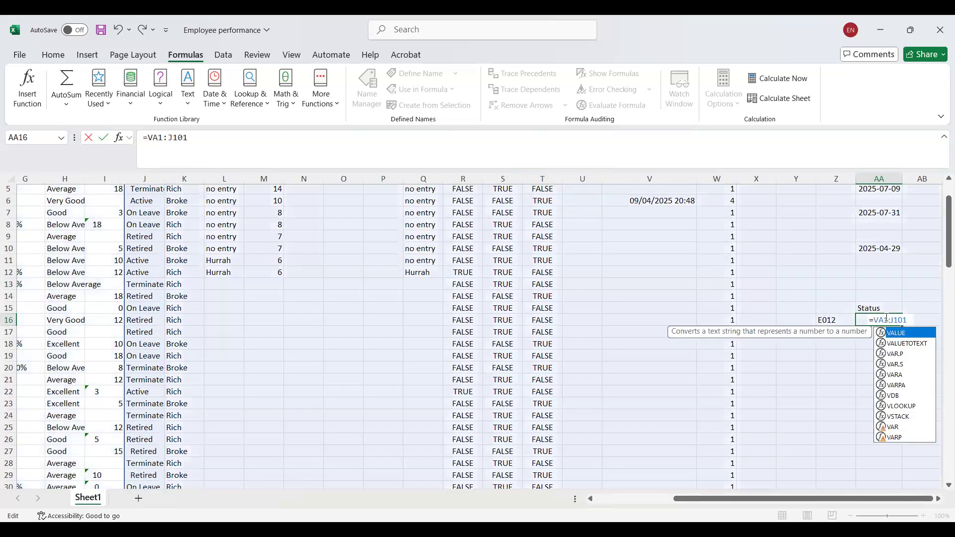
pyautogui.write('lookup')
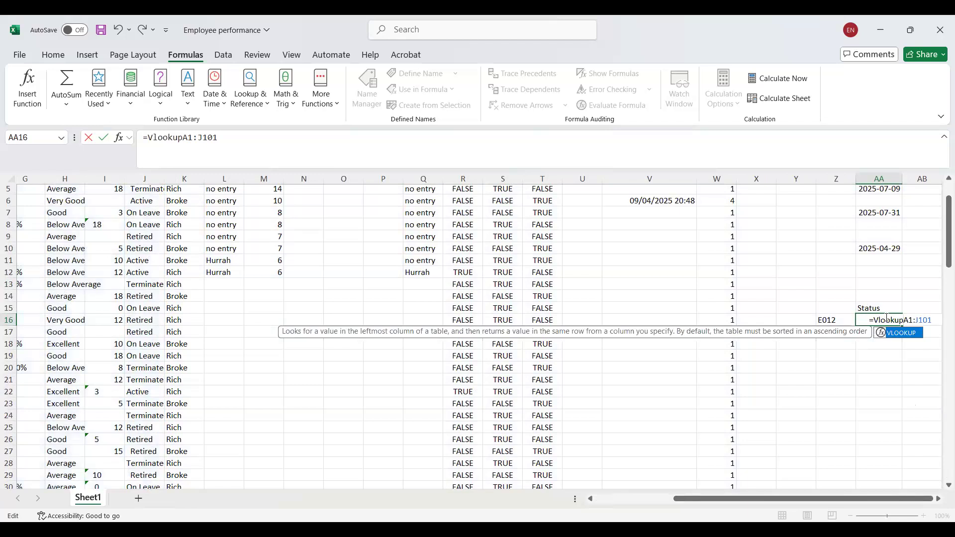
pyautogui.write('(')
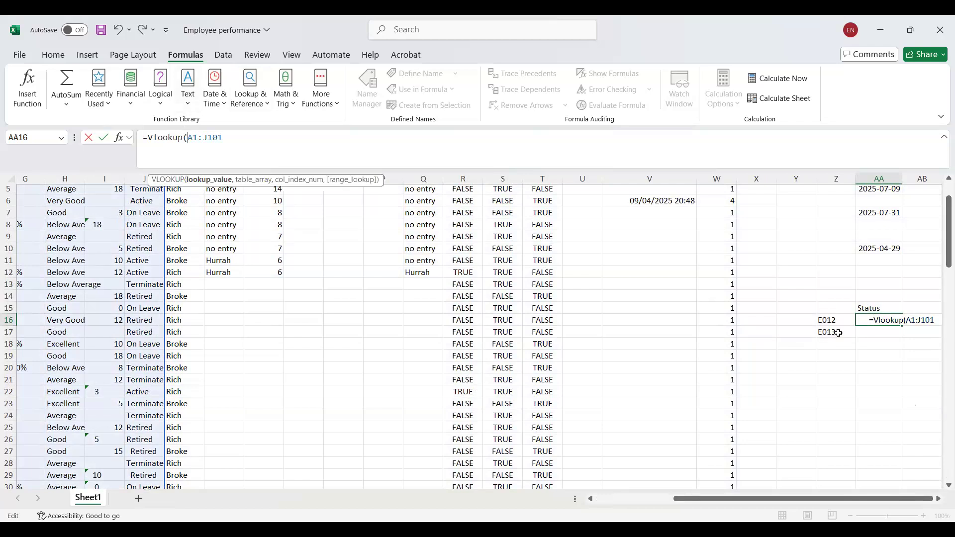
pyautogui.click(827, 322)
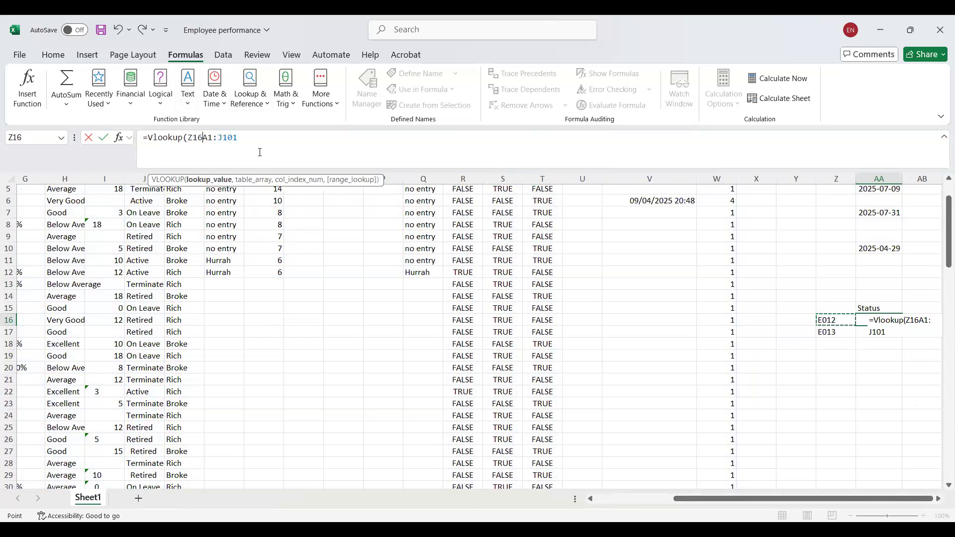
pyautogui.write(',')
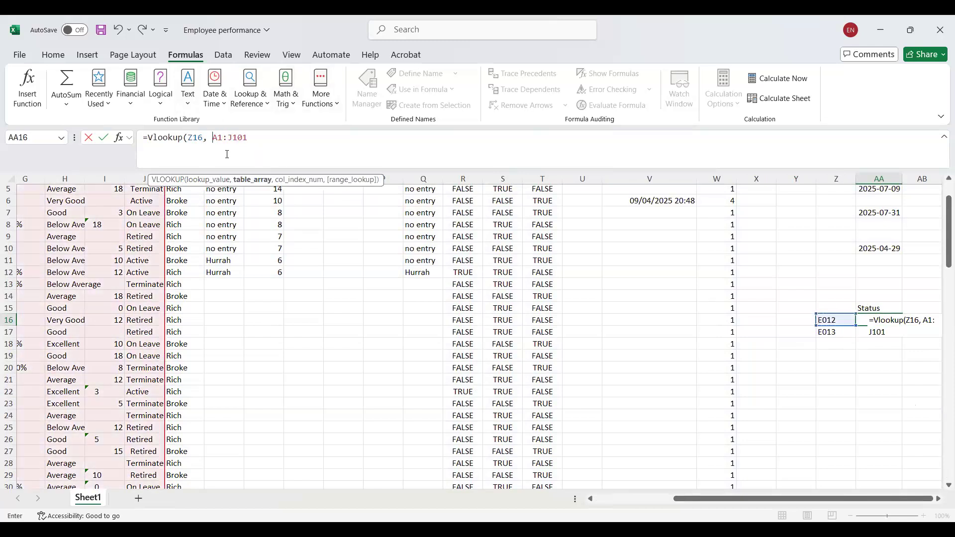
pyautogui.click(259, 132)
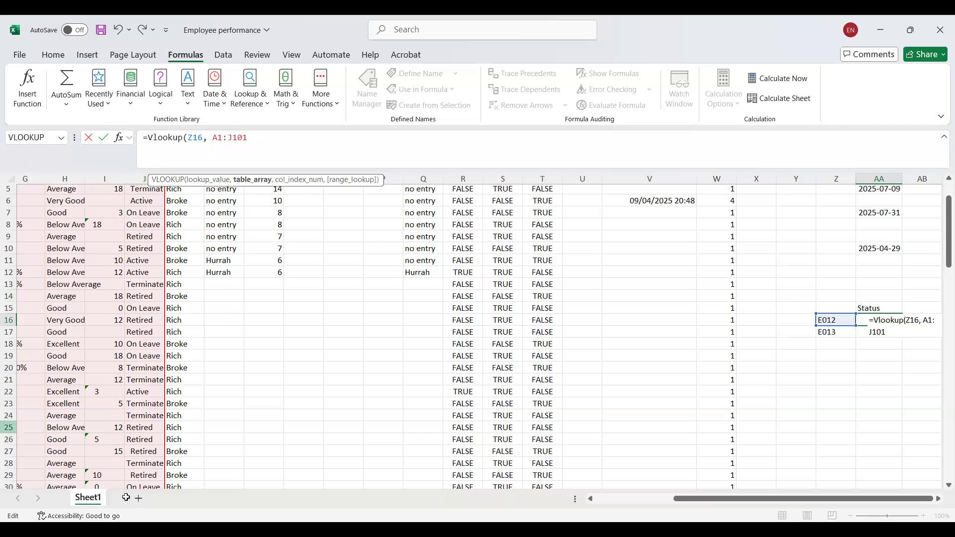
pyautogui.click(50, 138)
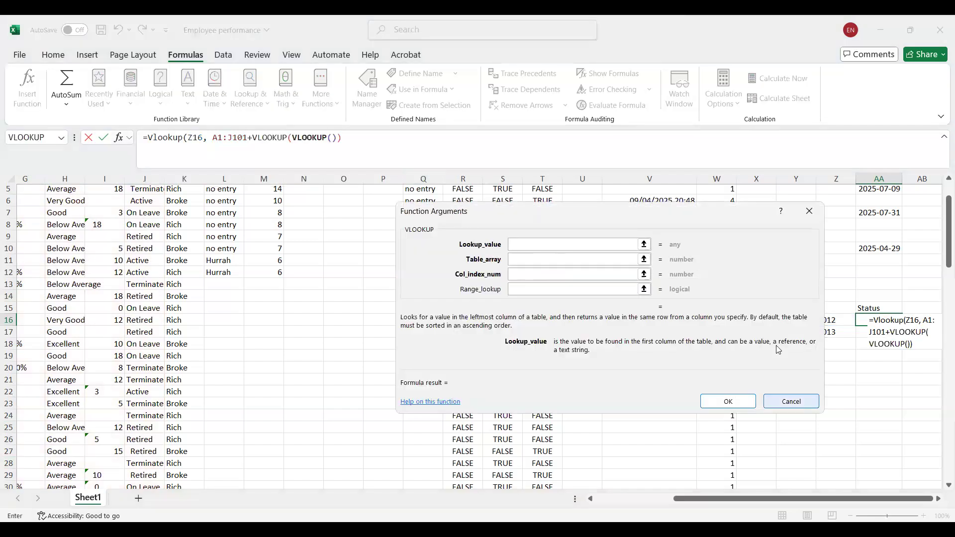
pyautogui.press('Escape')
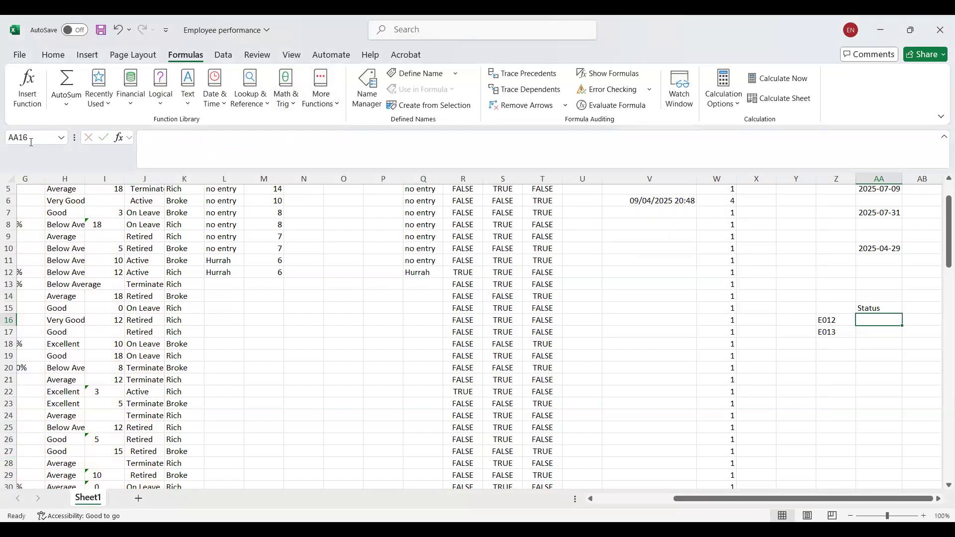
# Select the whole employee data block starting at A1 and name the range Rangedata.
pyautogui.click(31, 138)
pyautogui.press('BackSpace')
pyautogui.moveTo(863, 499); pyautogui.dragTo(785, 499)
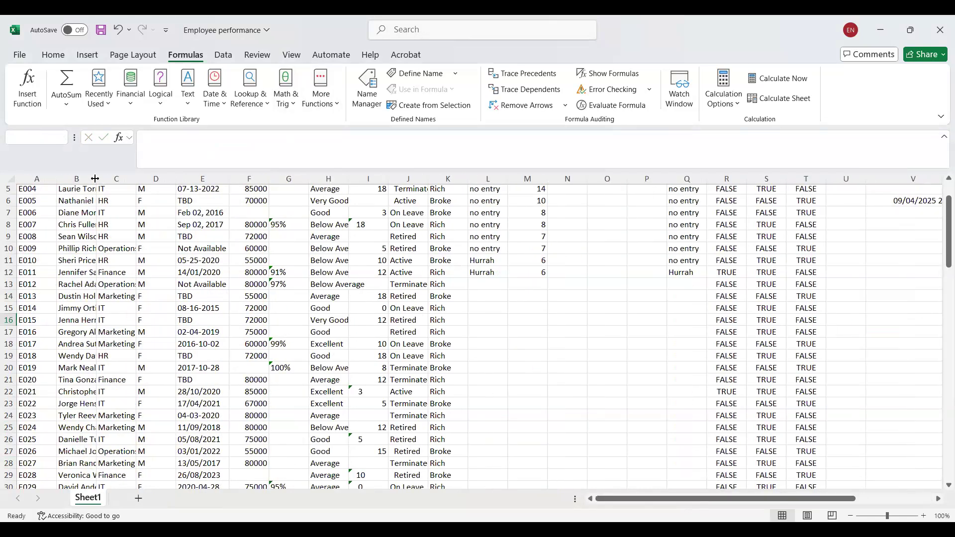
pyautogui.click(9, 176)
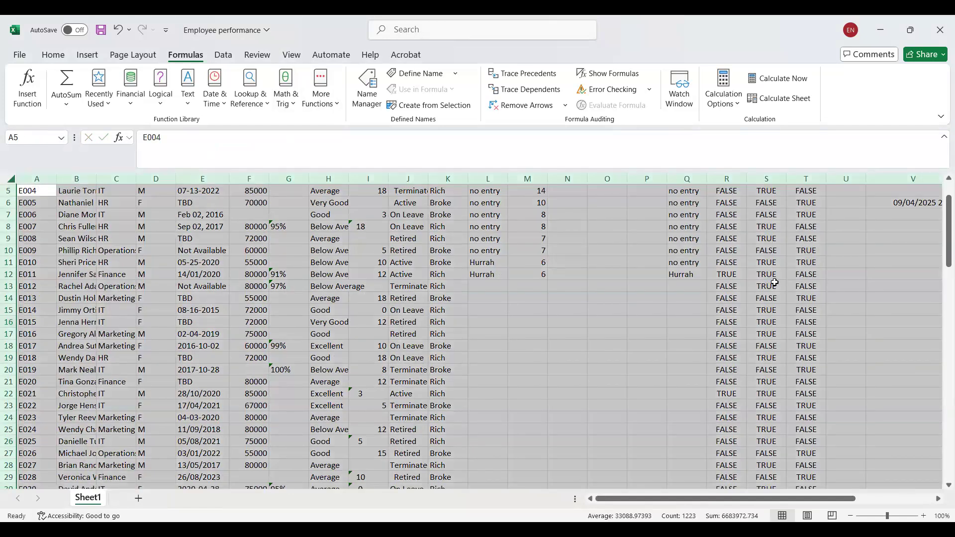
pyautogui.scroll(2, 920, 249)
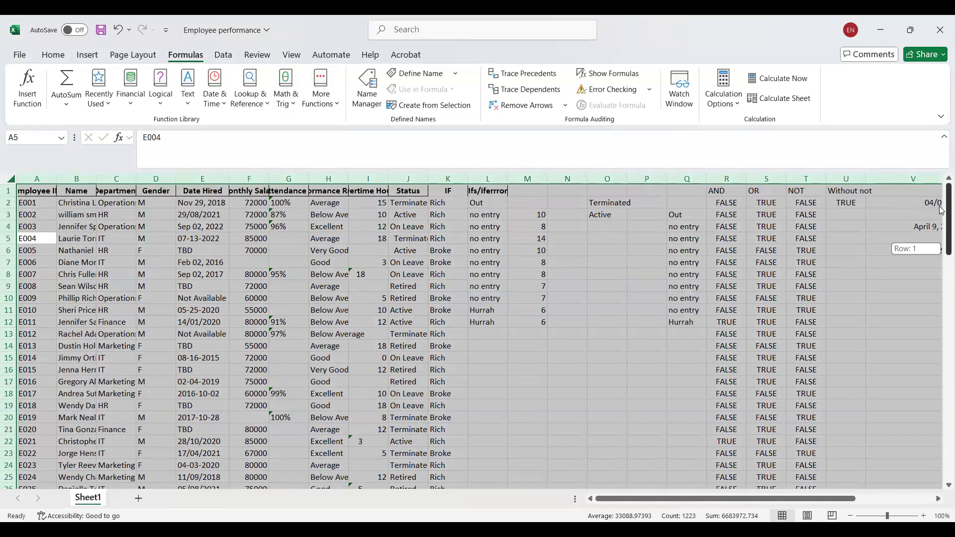
pyautogui.click(29, 193)
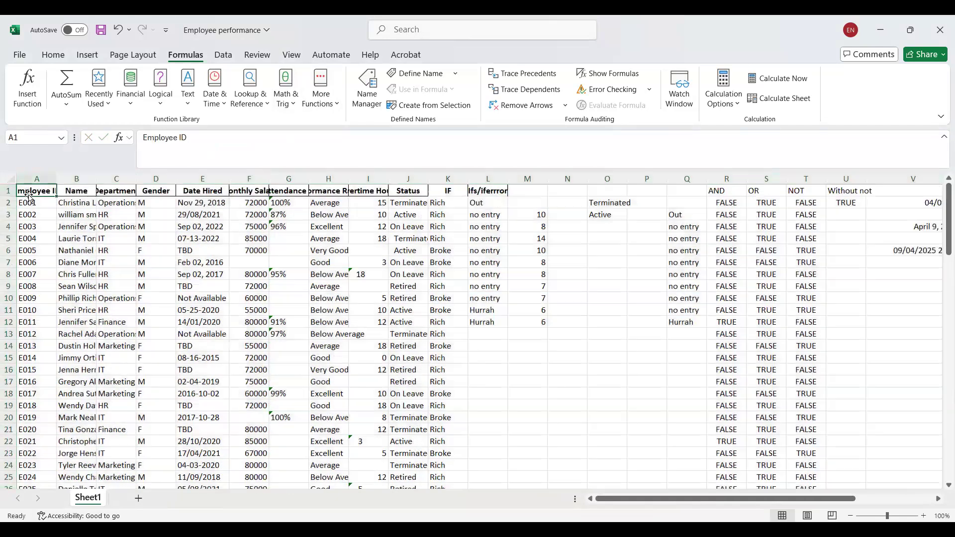
pyautogui.hotkey('ctrl', 'a')
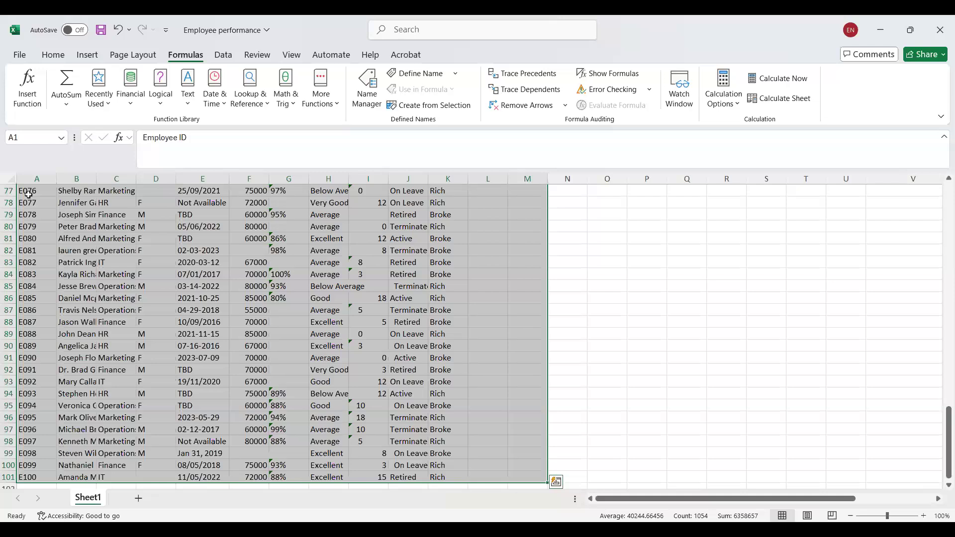
pyautogui.click(39, 139)
pyautogui.write('Rangedata')
pyautogui.press('Return')
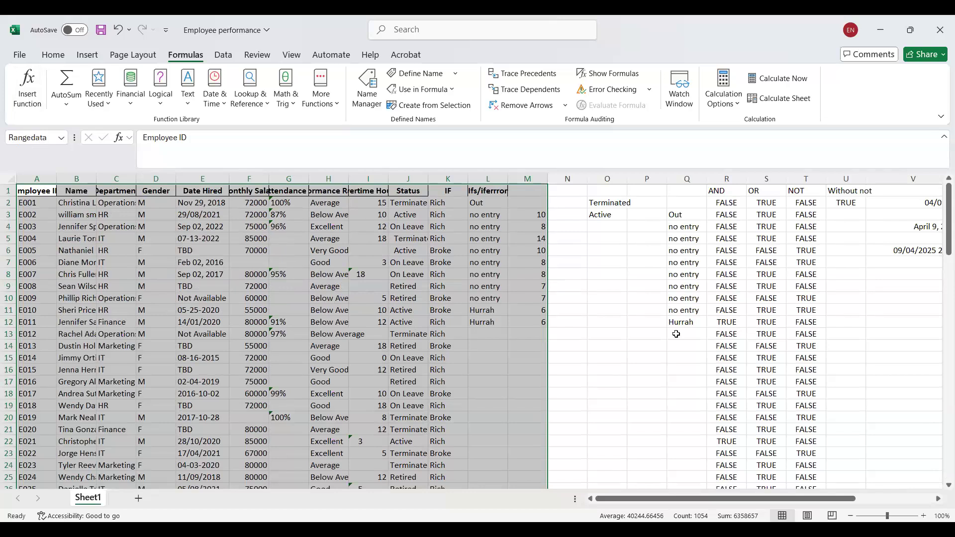
# Try to start a VLOOKUP formula in the empty AA16 under the Status heading.
pyautogui.moveTo(603, 500); pyautogui.dragTo(682, 500)
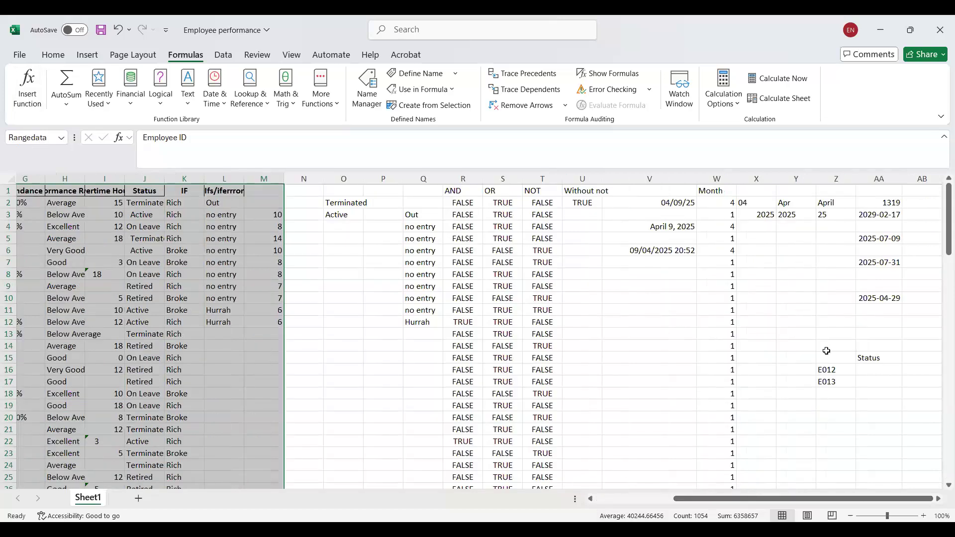
pyautogui.click(879, 370)
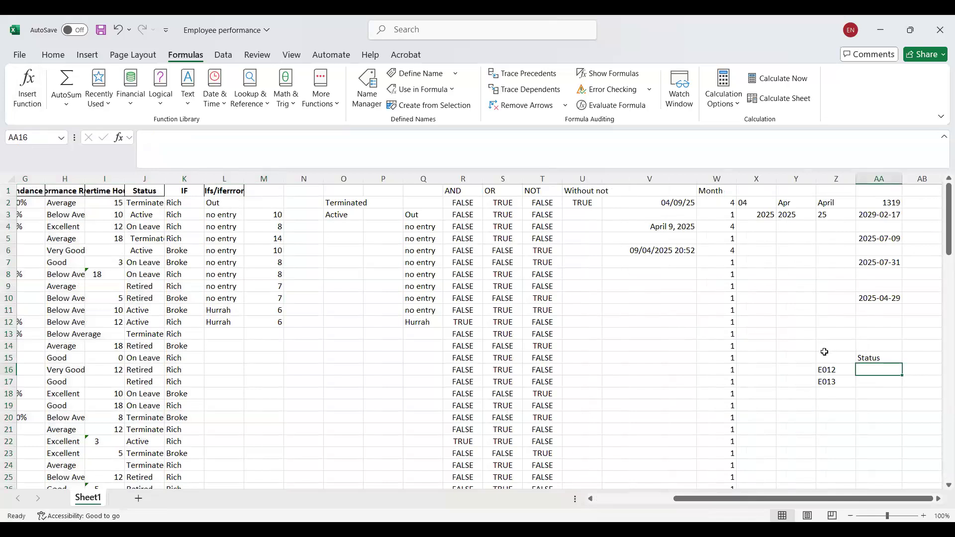
pyautogui.click(348, 148)
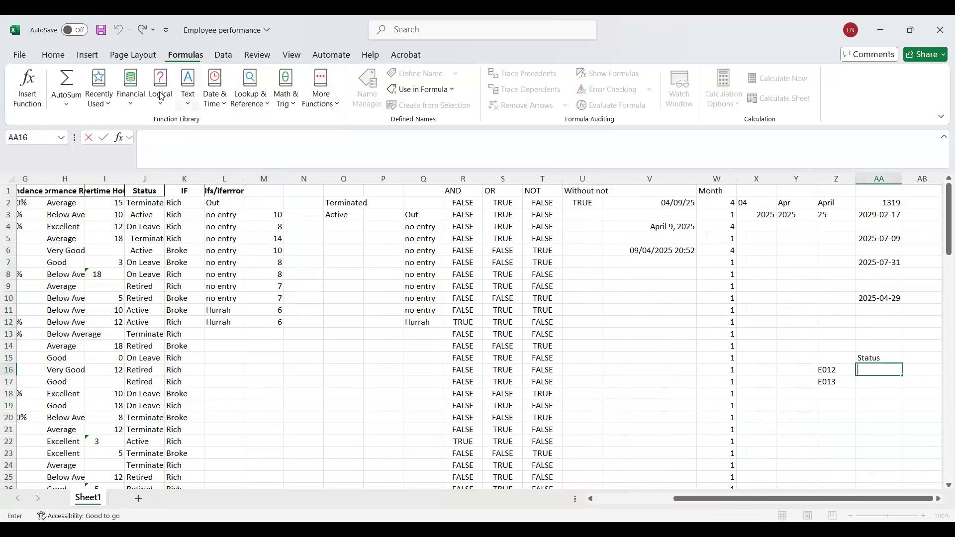
pyautogui.click(160, 154)
pyautogui.write('=vloo')
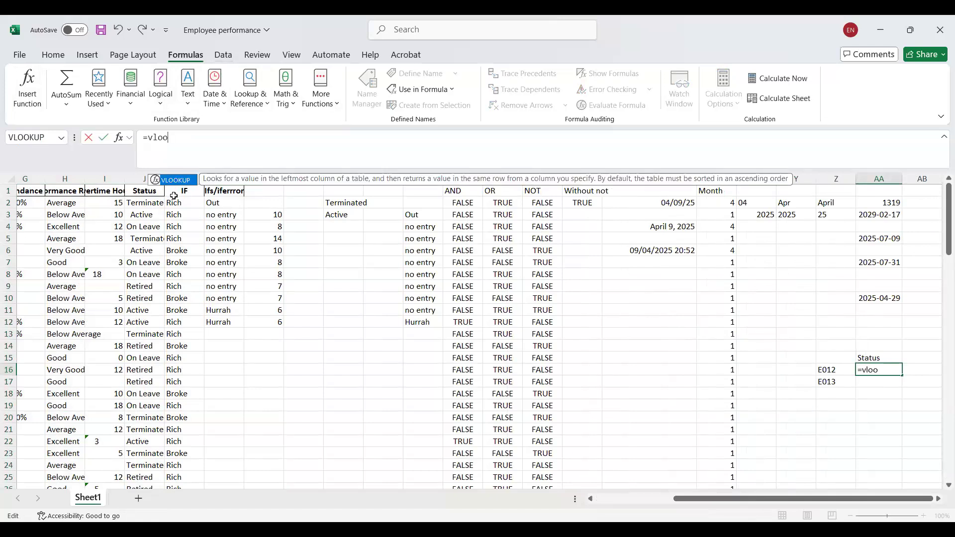
pyautogui.click(185, 188)
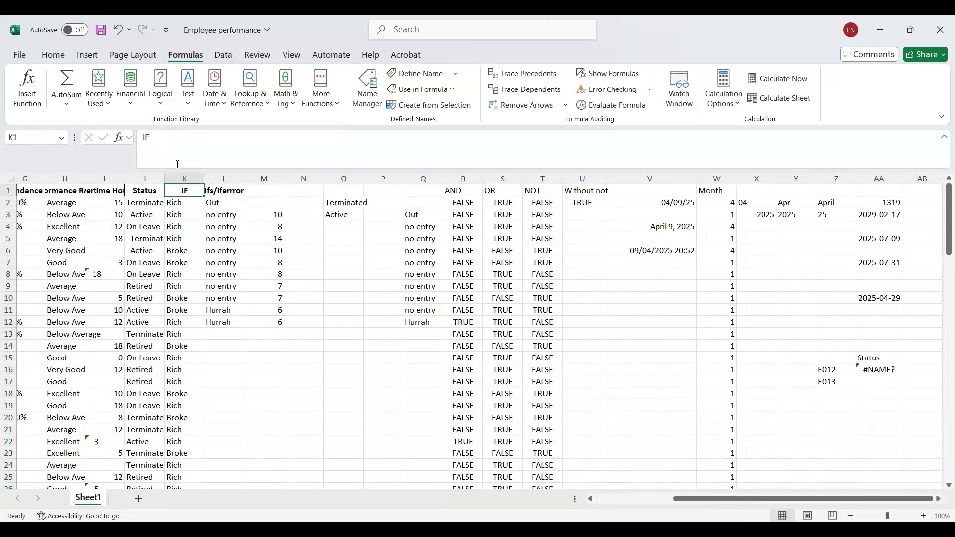
# Replace the IF heading in K1 with the start of a VLOOKUP formula using Z16 as the lookup value.
pyautogui.click(170, 149)
pyautogui.press('BackSpace')
pyautogui.press('BackSpace')
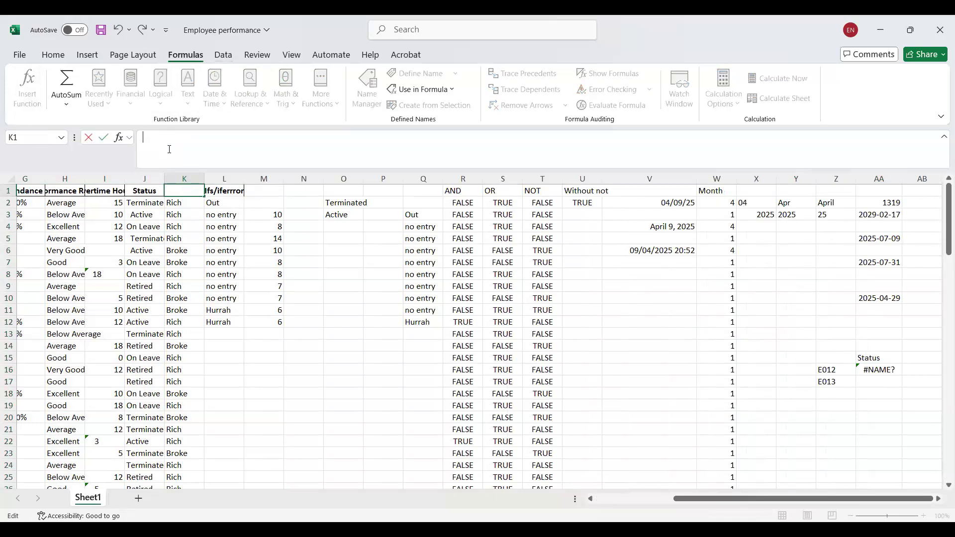
pyautogui.write('=')
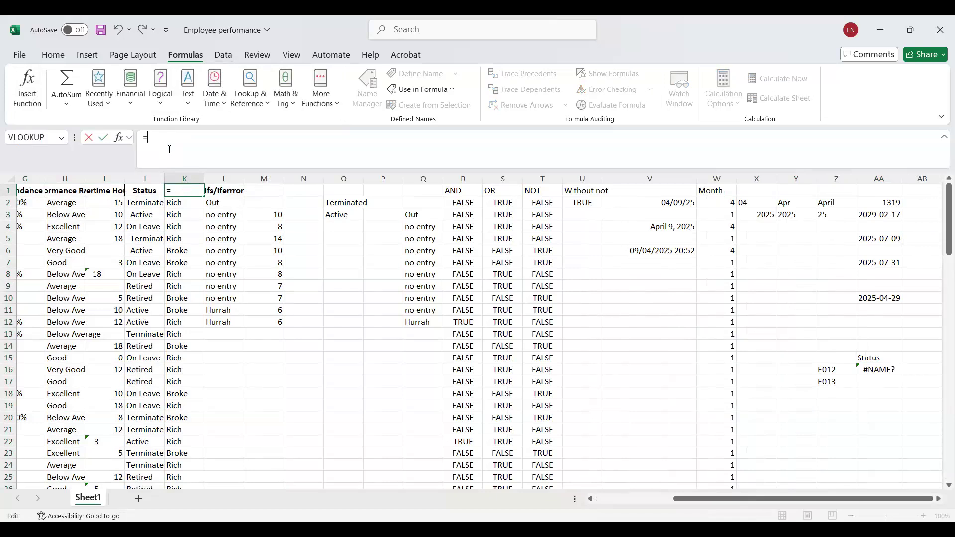
pyautogui.write('vloo')
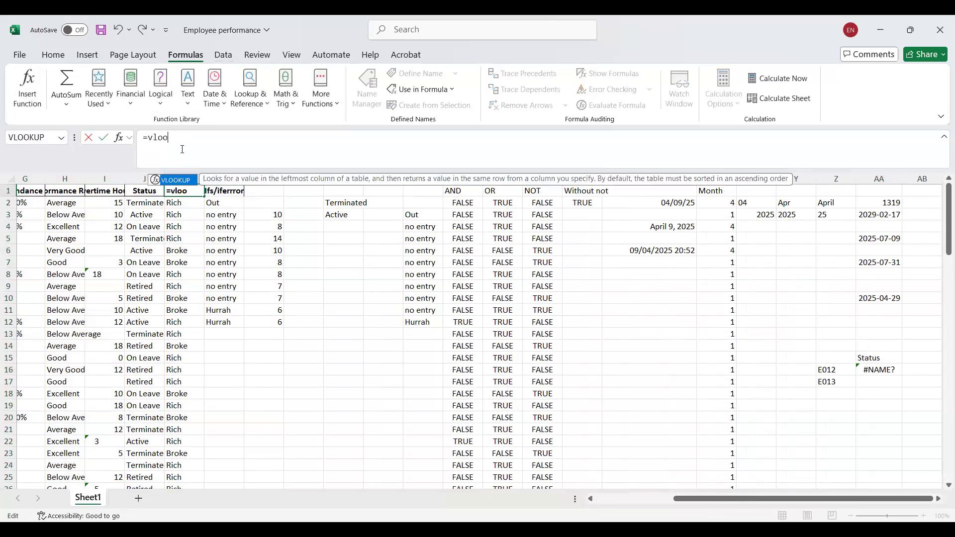
pyautogui.doubleClick(166, 182)
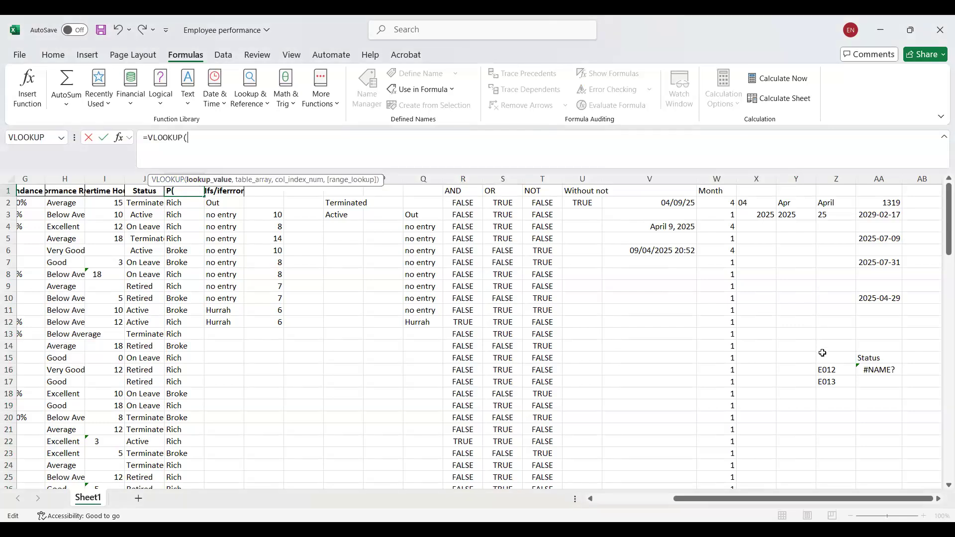
pyautogui.click(829, 370)
pyautogui.write(',')
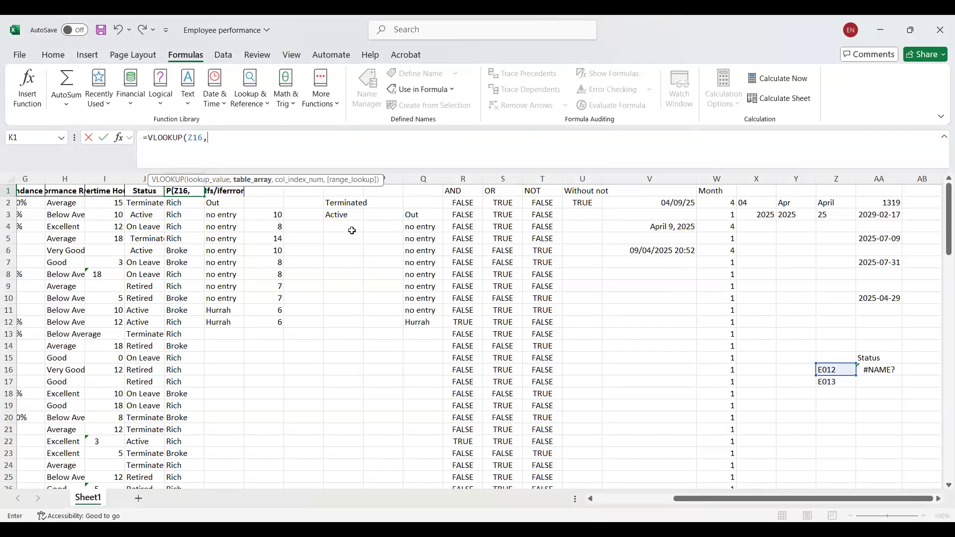
# Insert the named range Rangedata as the table array of the VLOOKUP in K1.
pyautogui.press('F3')
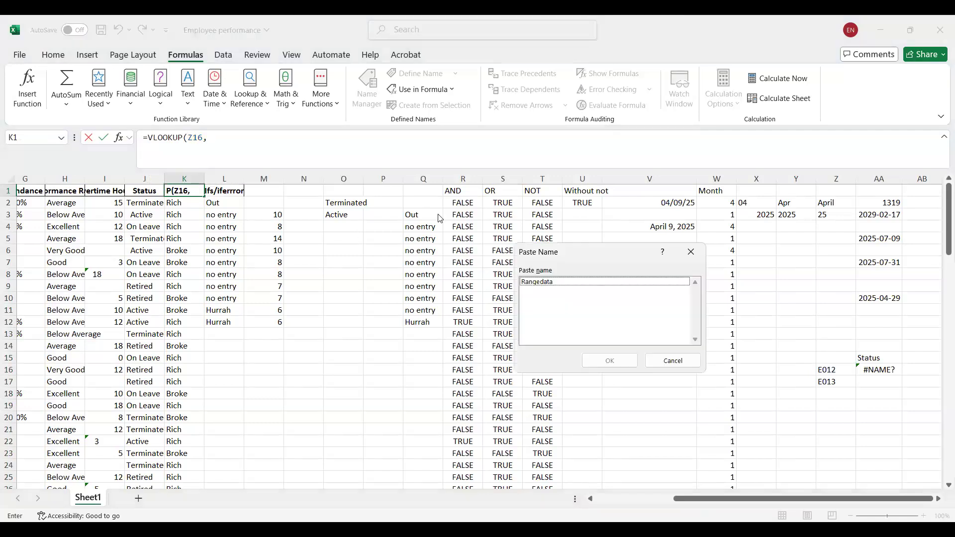
pyautogui.click(541, 282)
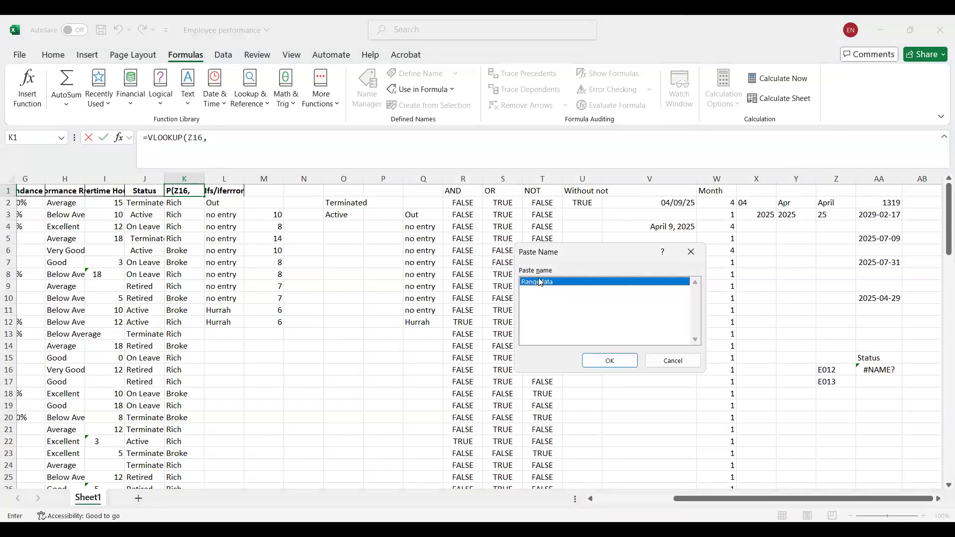
pyautogui.click(583, 355)
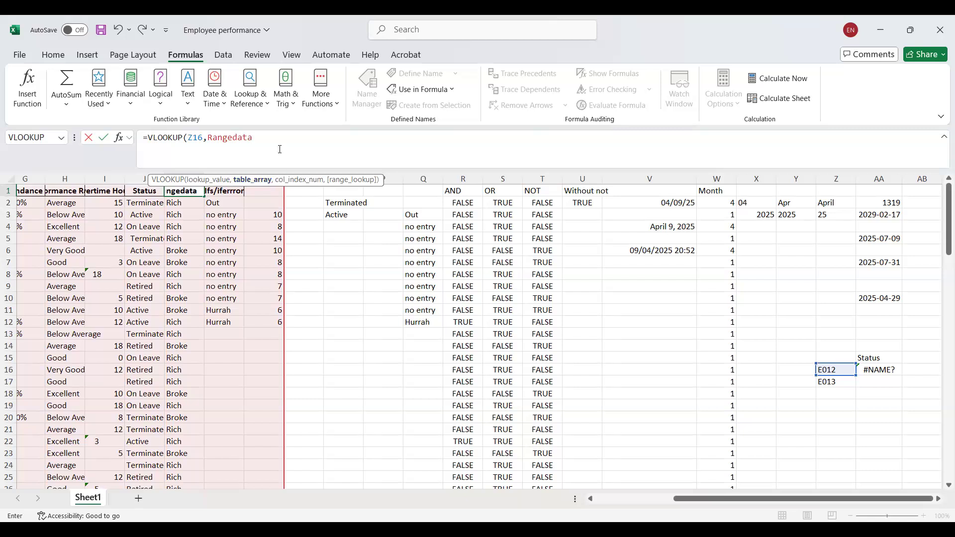
pyautogui.write(',')
# Complete the VLOOKUP in K1 with column index 10 and range lookup 1, then enter it.
pyautogui.moveTo(701, 499); pyautogui.dragTo(606, 494)
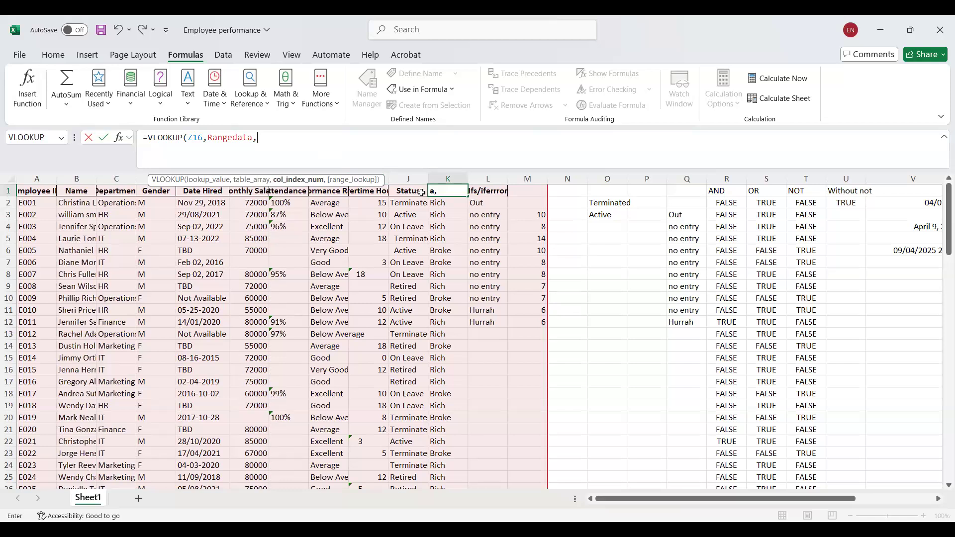
pyautogui.write('10')
pyautogui.write(',1')
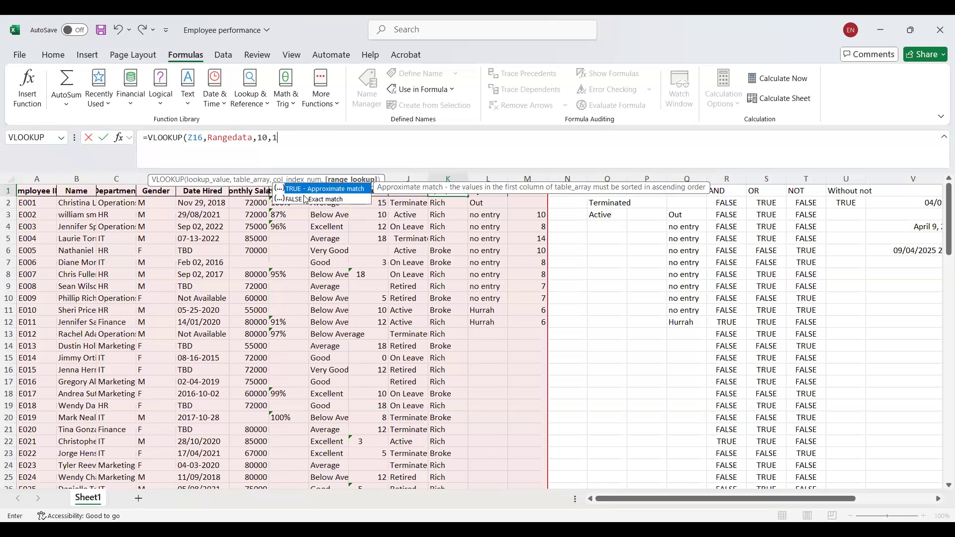
pyautogui.press('Escape')
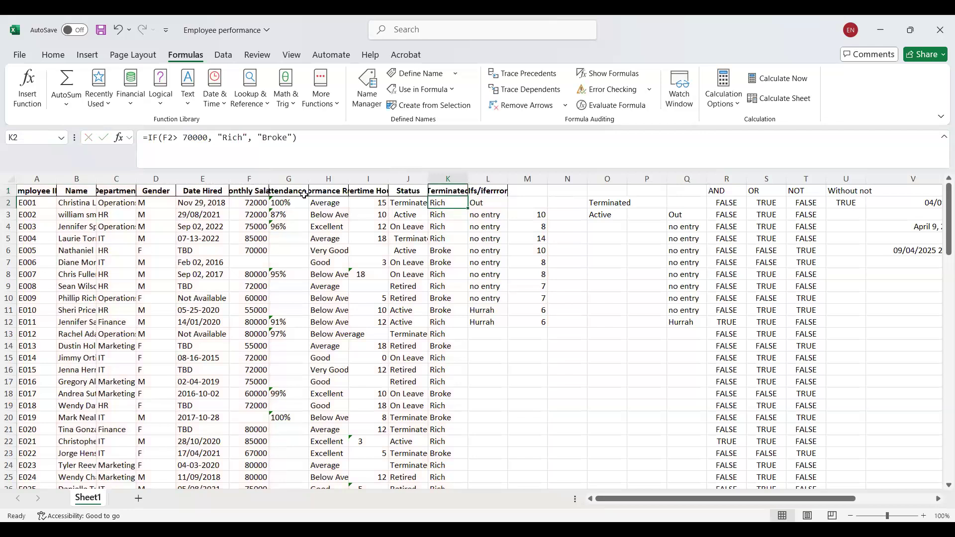
# Clear the faulty formula in AA16 and try to start a new VLOOKUP there.
pyautogui.moveTo(799, 499); pyautogui.dragTo(942, 399)
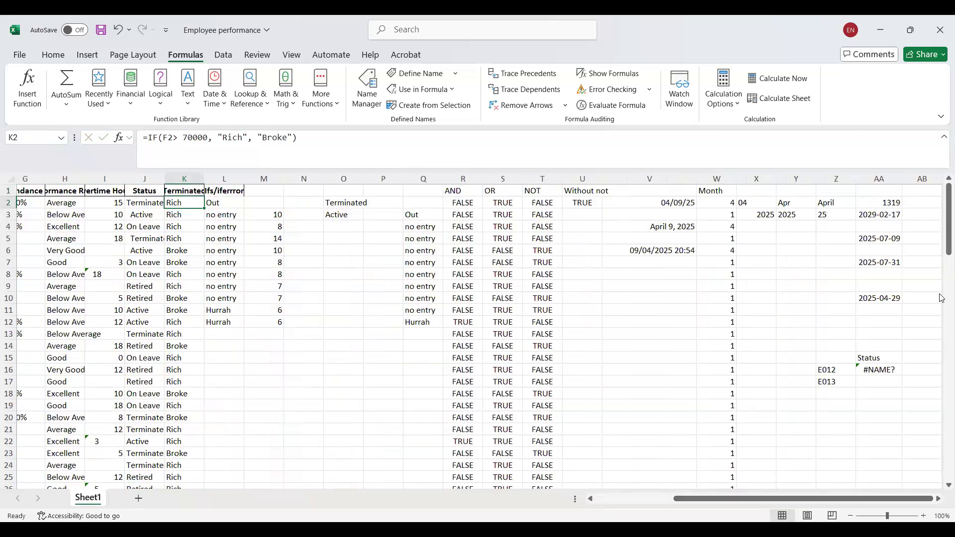
pyautogui.click(879, 369)
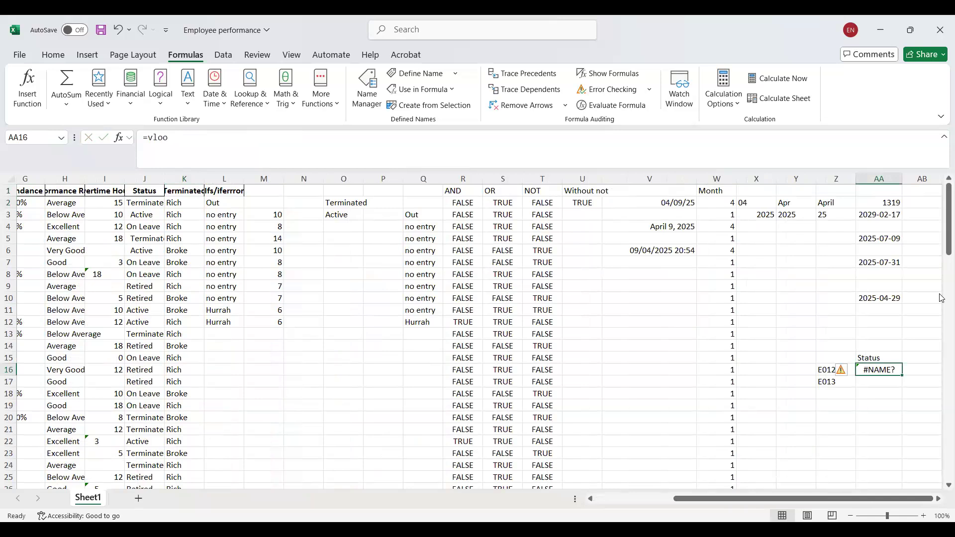
pyautogui.press('BackSpace')
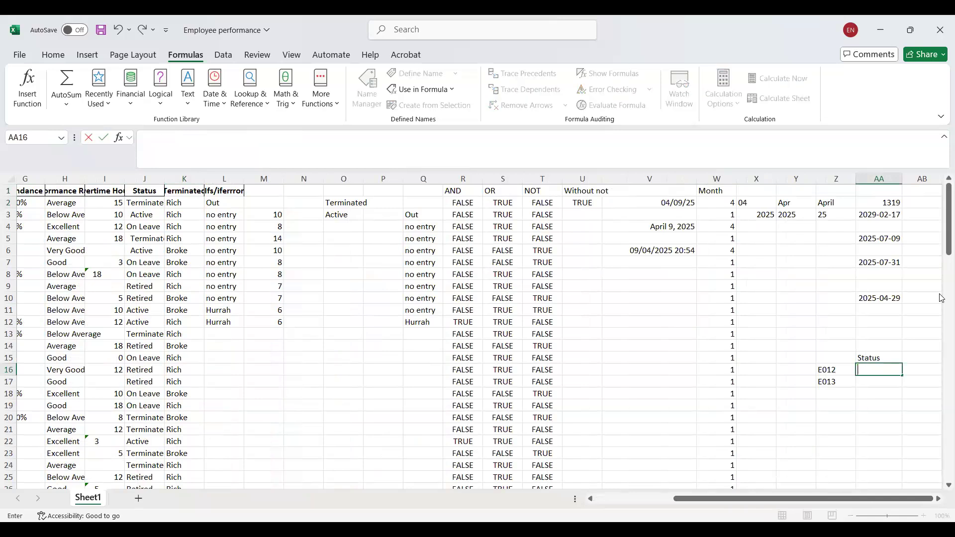
pyautogui.click(172, 148)
pyautogui.write('=vloo')
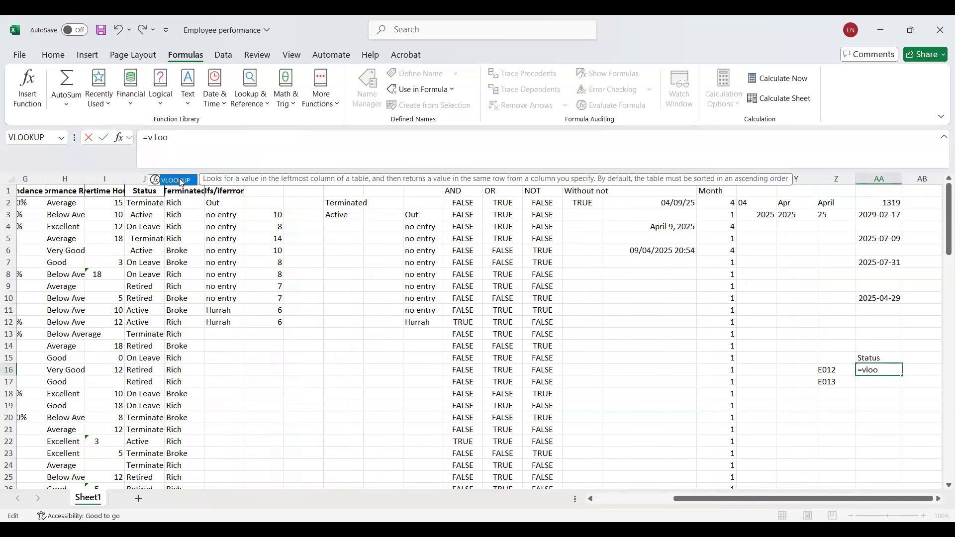
pyautogui.press('Return')
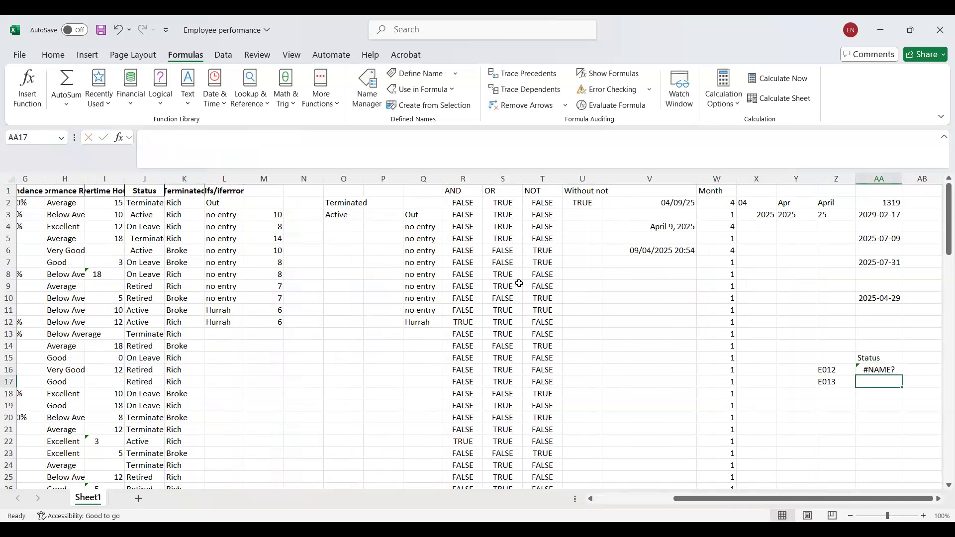
# Clear AA16 once more and begin its lookup formula with =vloo.
pyautogui.press('Up')
pyautogui.press('BackSpace')
pyautogui.write('=')
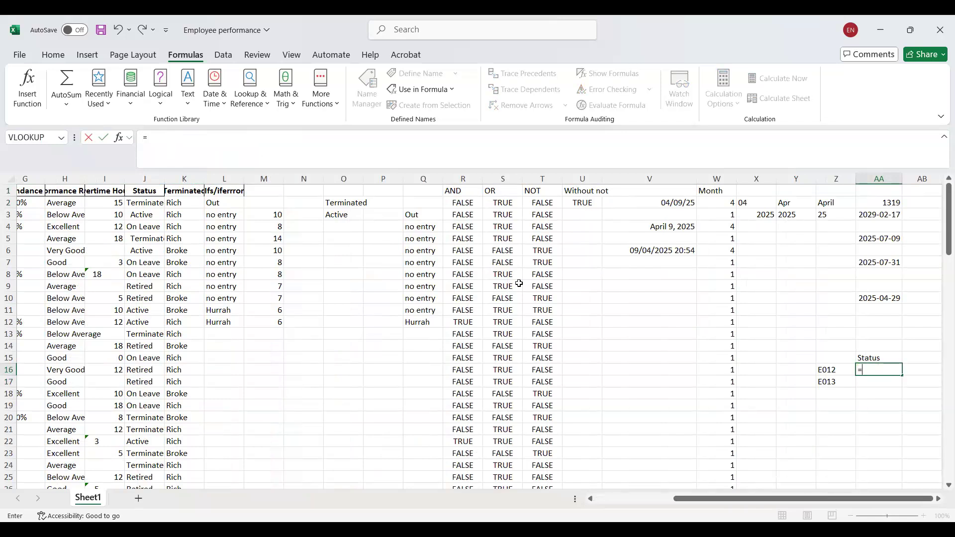
pyautogui.write('vloo')
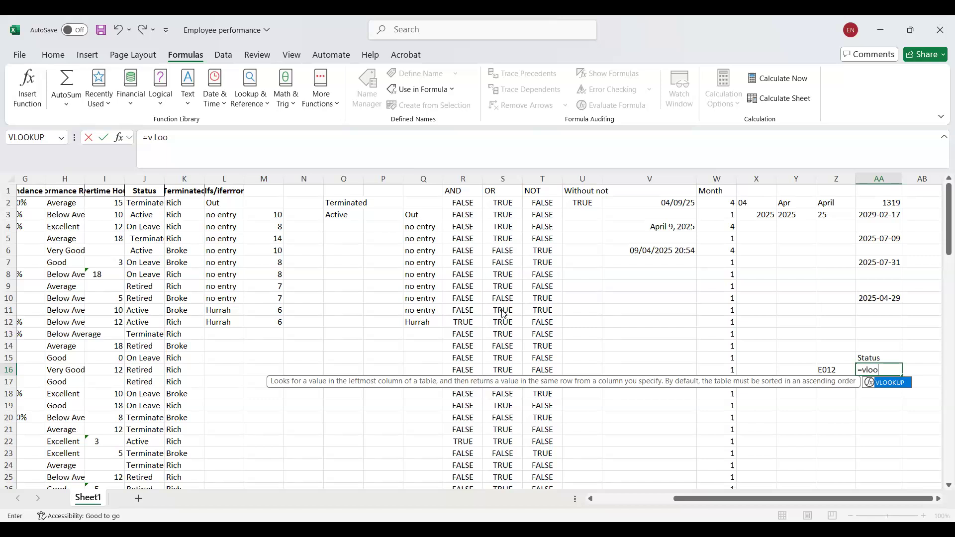
# Close the Employee performance workbook without saving the changes.
pyautogui.hotkey('alt', 'F4')
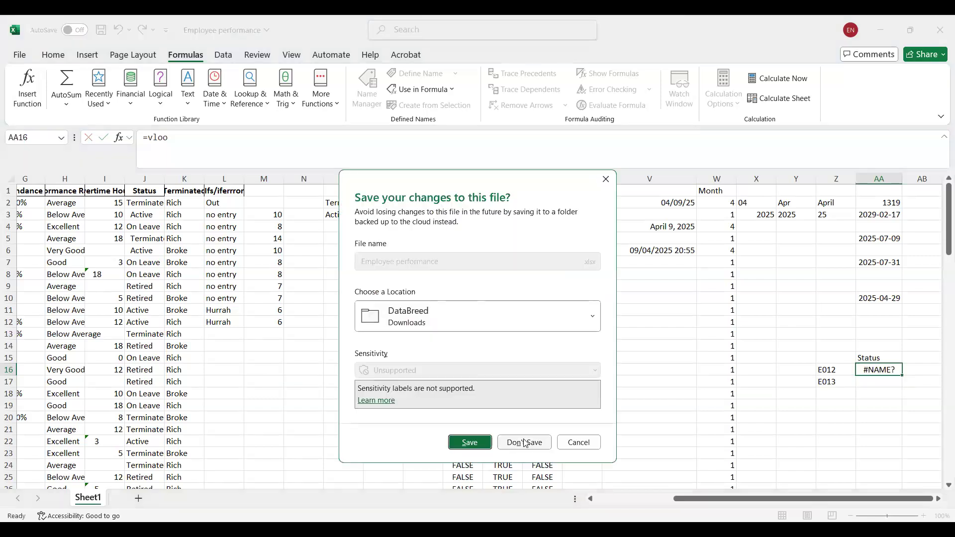
pyautogui.click(525, 443)
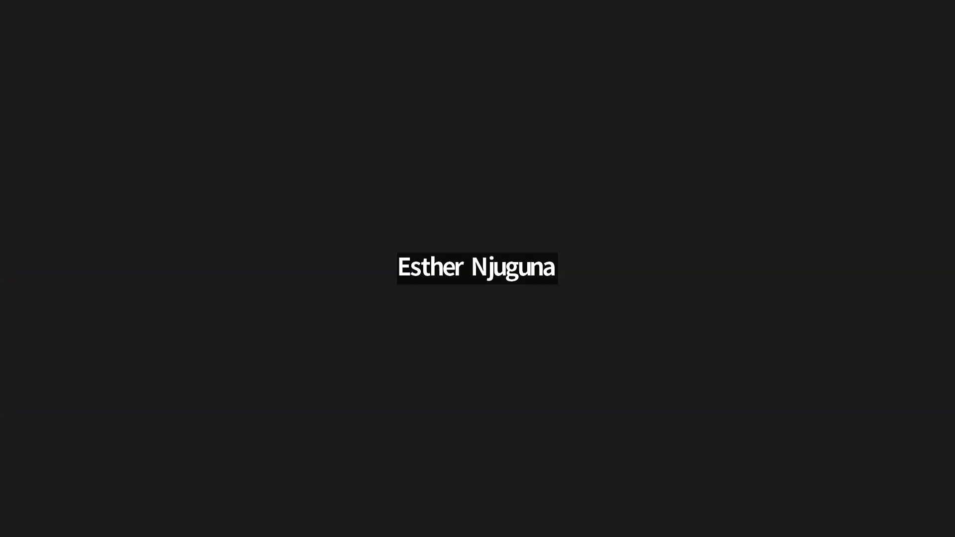